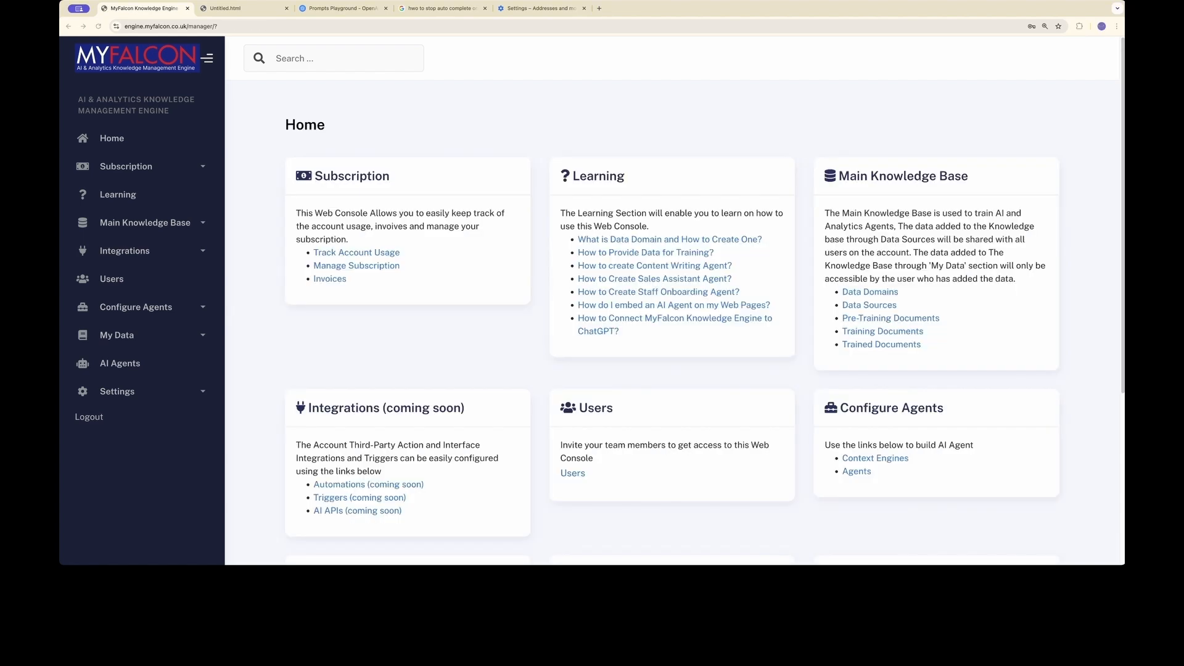
# Add a new data domain named "Services" to the main knowledge base.
pyautogui.click(866, 295)
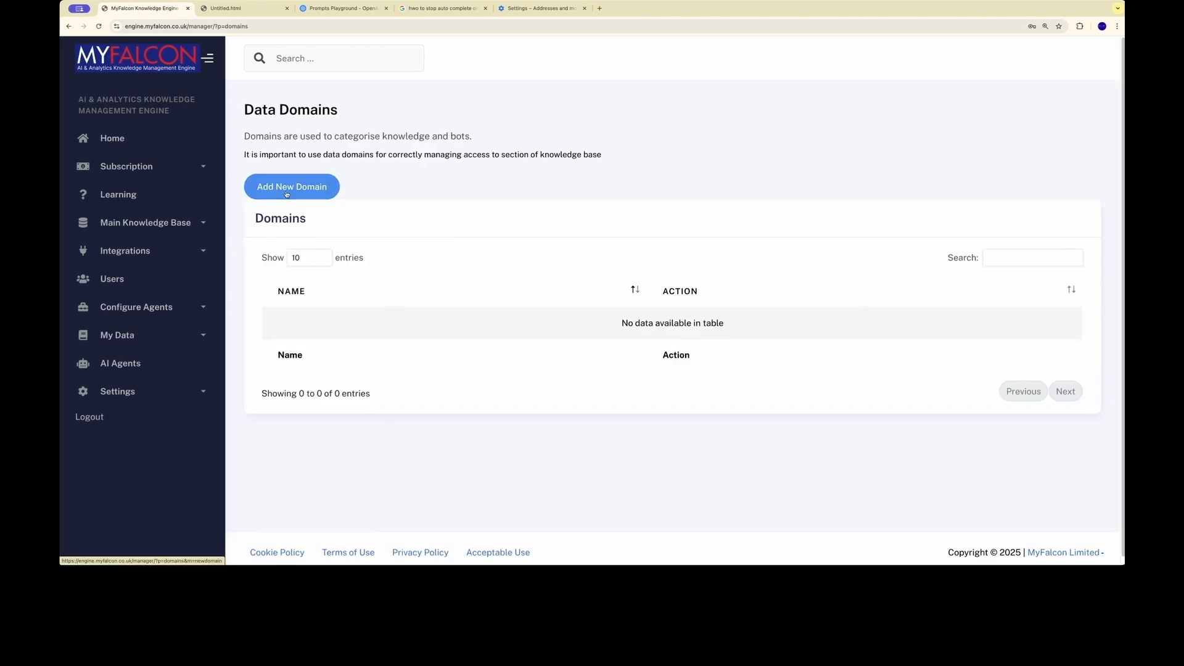
pyautogui.click(286, 193)
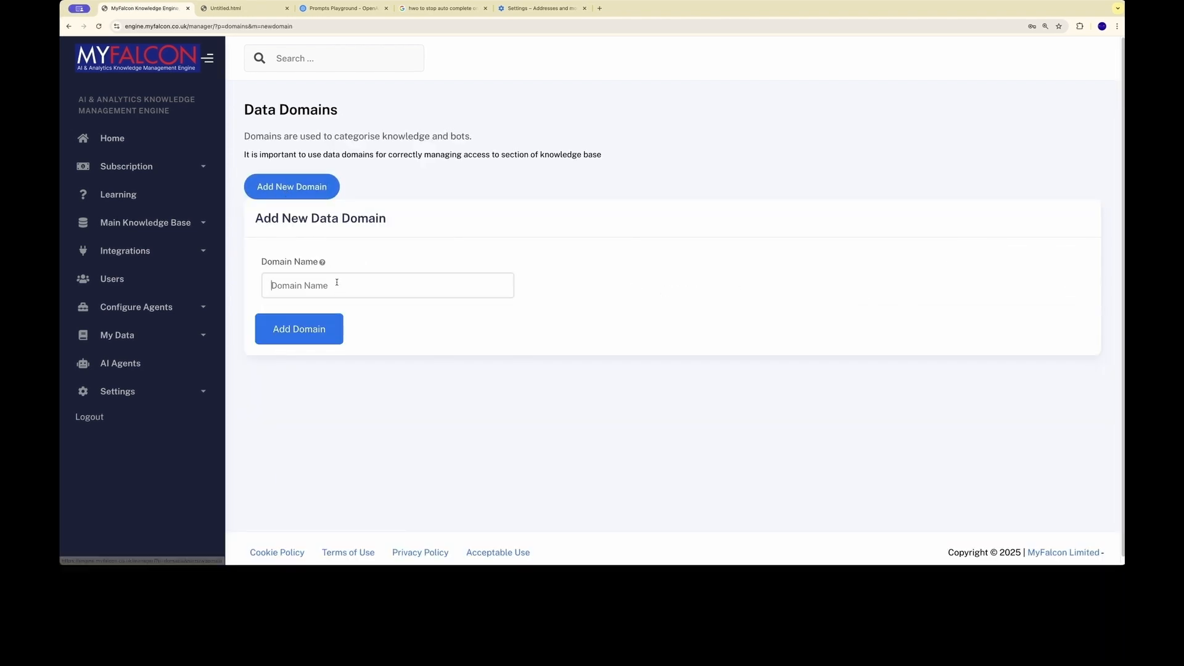
pyautogui.click(336, 282)
pyautogui.write('Services')
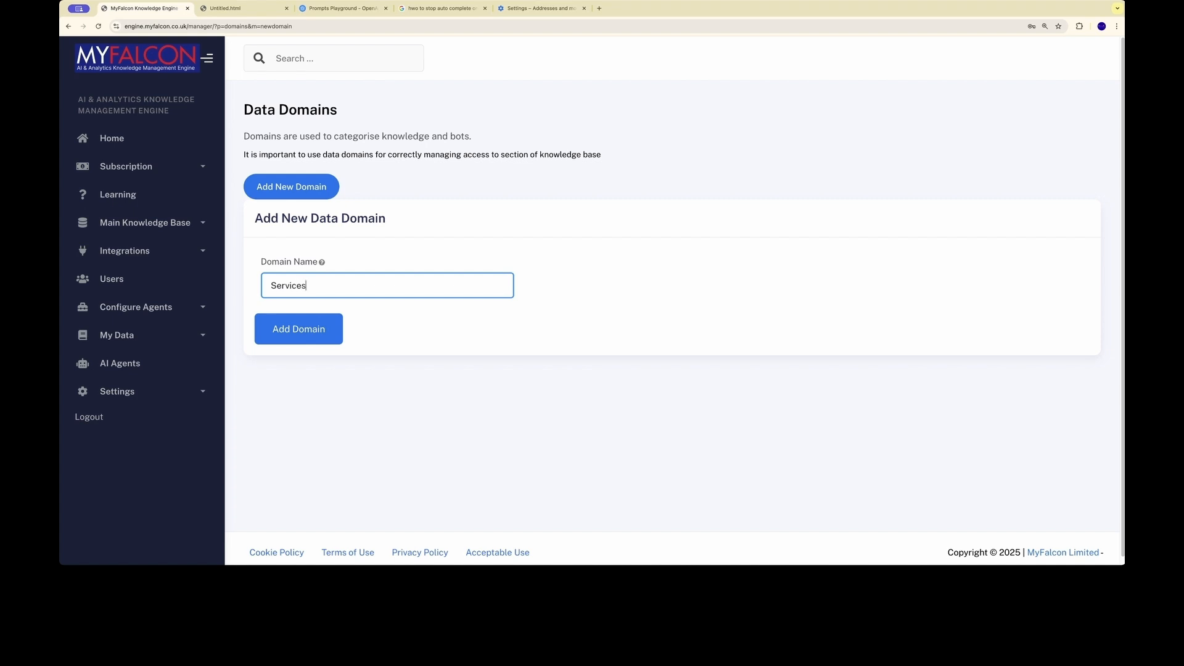
pyautogui.press('Return')
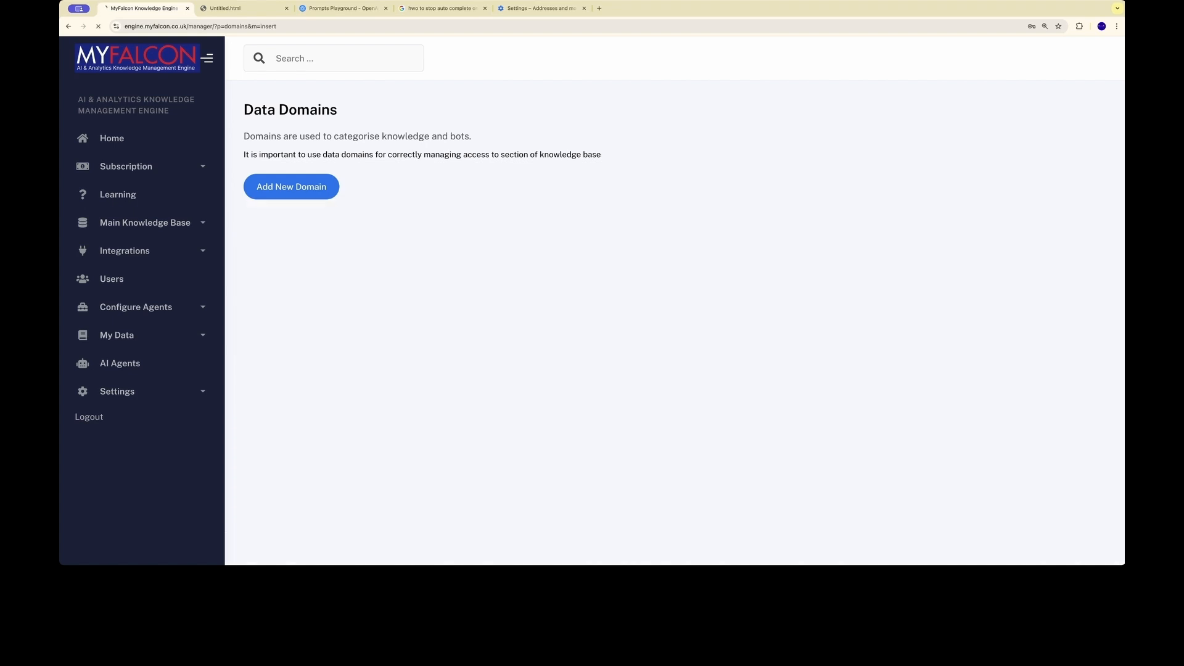
# Add a second data domain named "Integration and Mentorship".
pyautogui.click(279, 192)
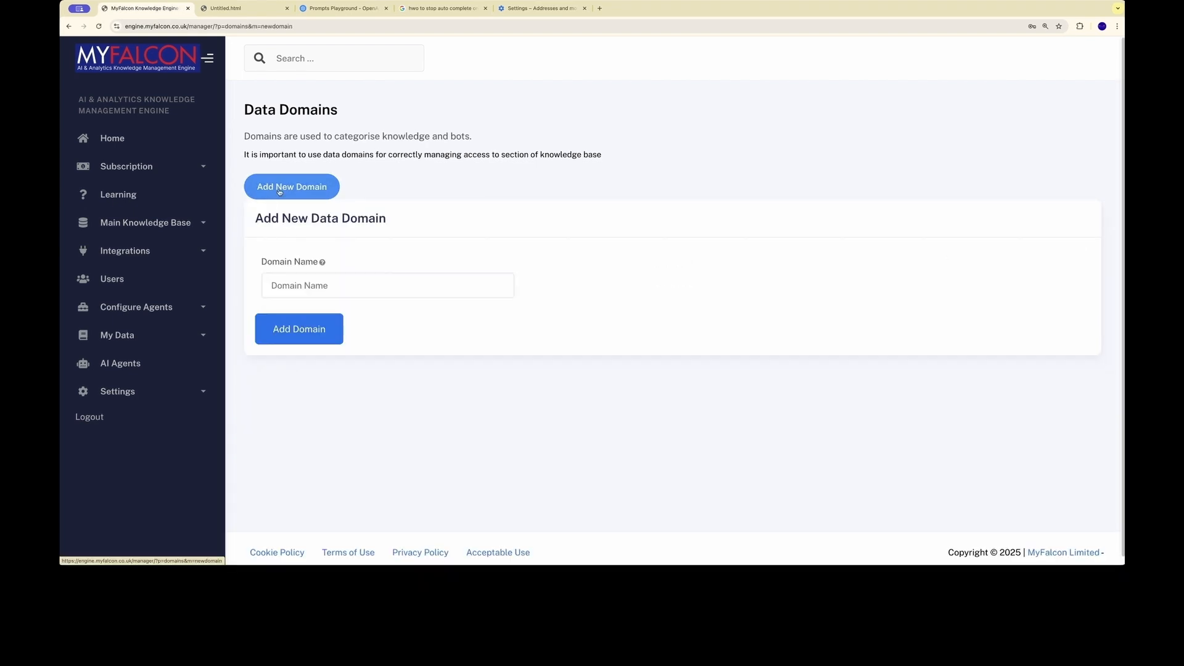
pyautogui.click(354, 277)
pyautogui.write('Integratio')
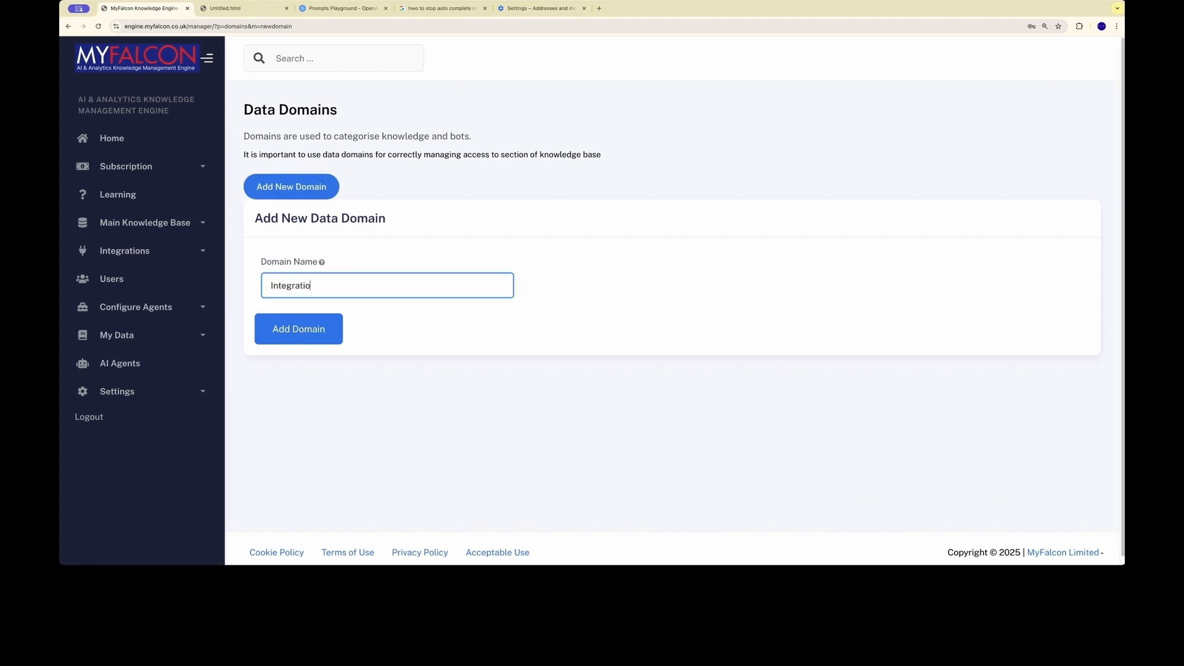
pyautogui.write('n and Mentorship')
pyautogui.press('Return')
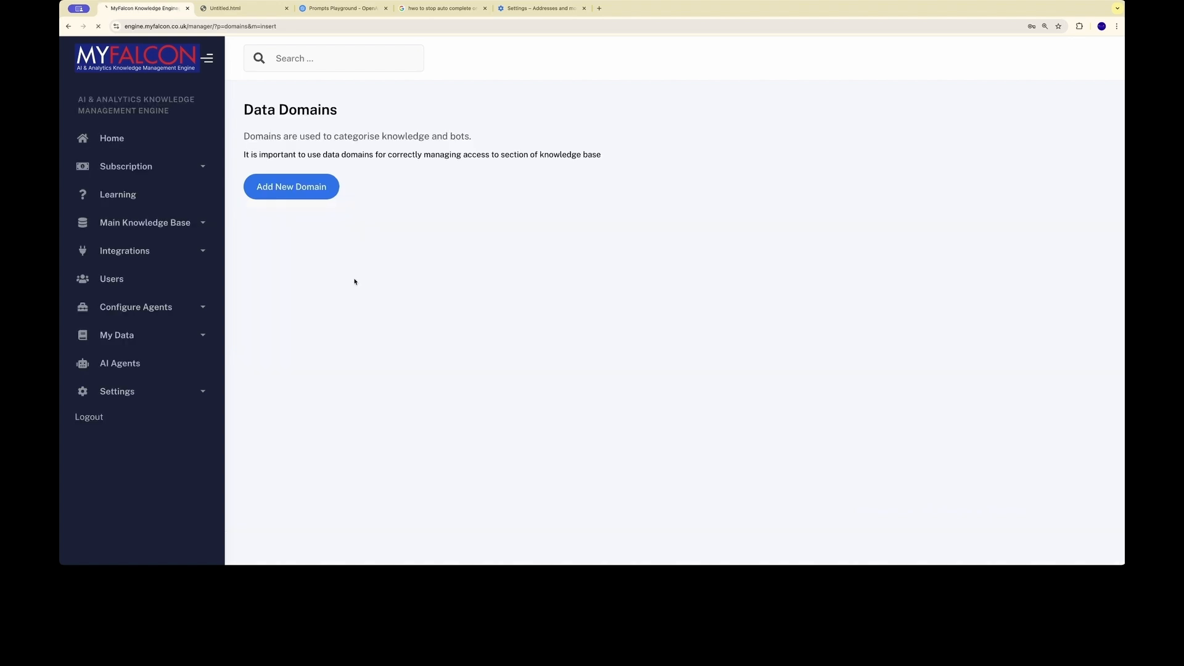
# Add a third data domain named "Job Roles".
pyautogui.click(312, 188)
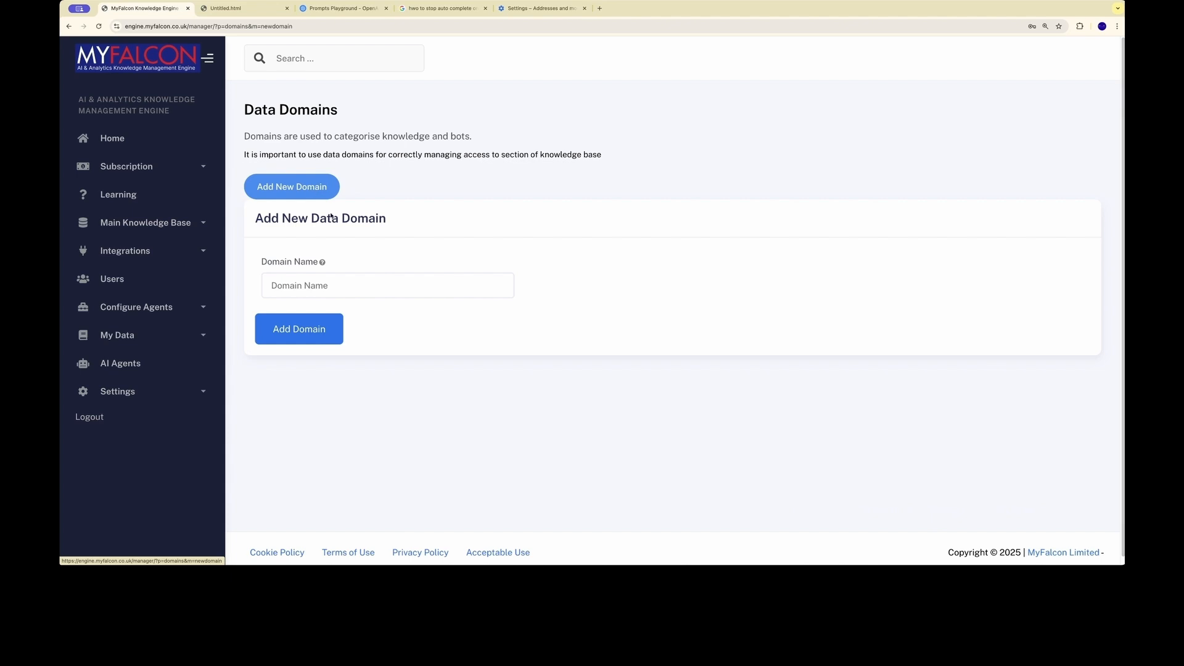
pyautogui.click(355, 280)
pyautogui.write('Job R')
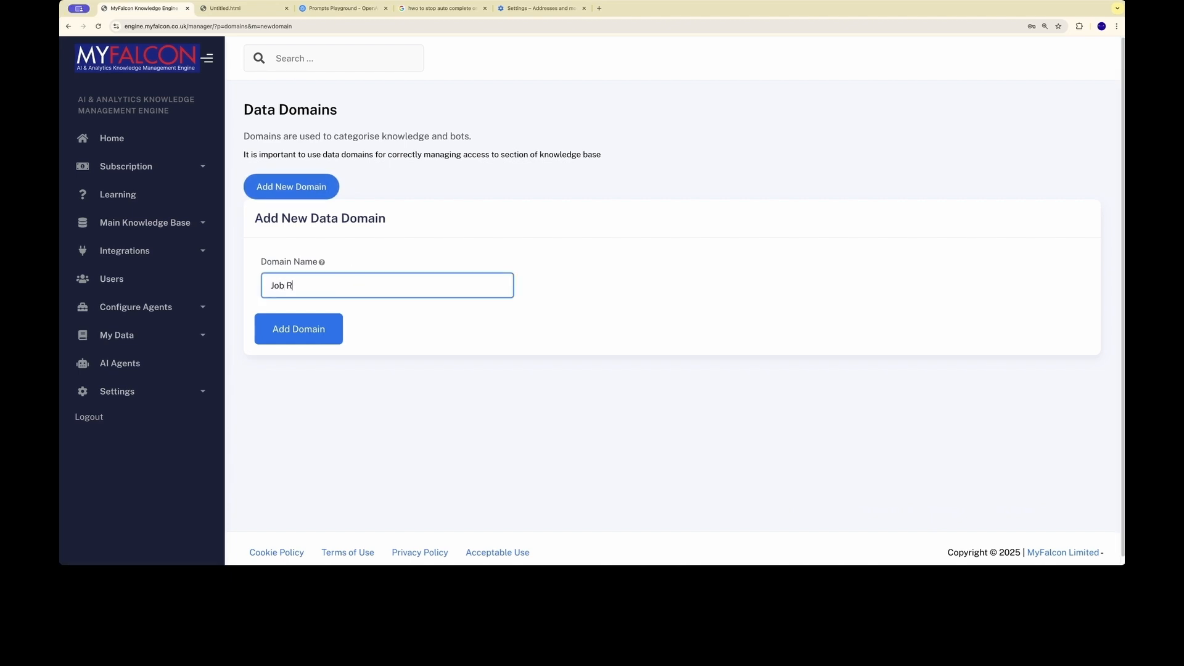
pyautogui.write('oles')
pyautogui.press('Return')
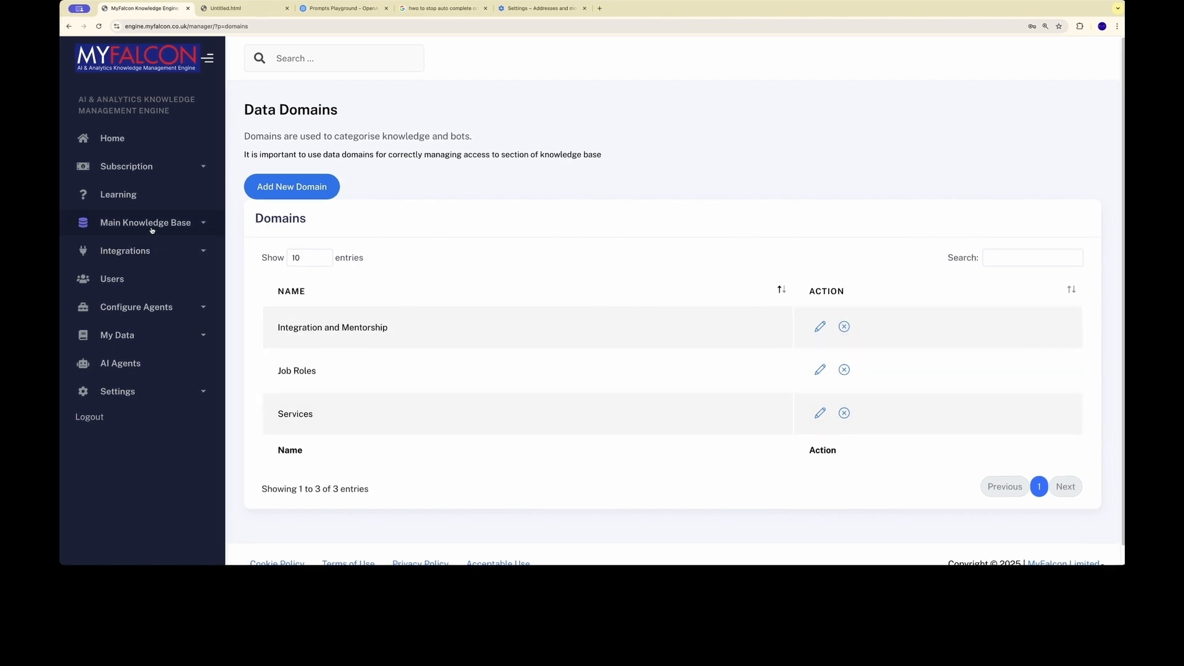
# Start a new web target in the main knowledge base's training documents, and close the Google search and browser settings pages.
pyautogui.click(153, 225)
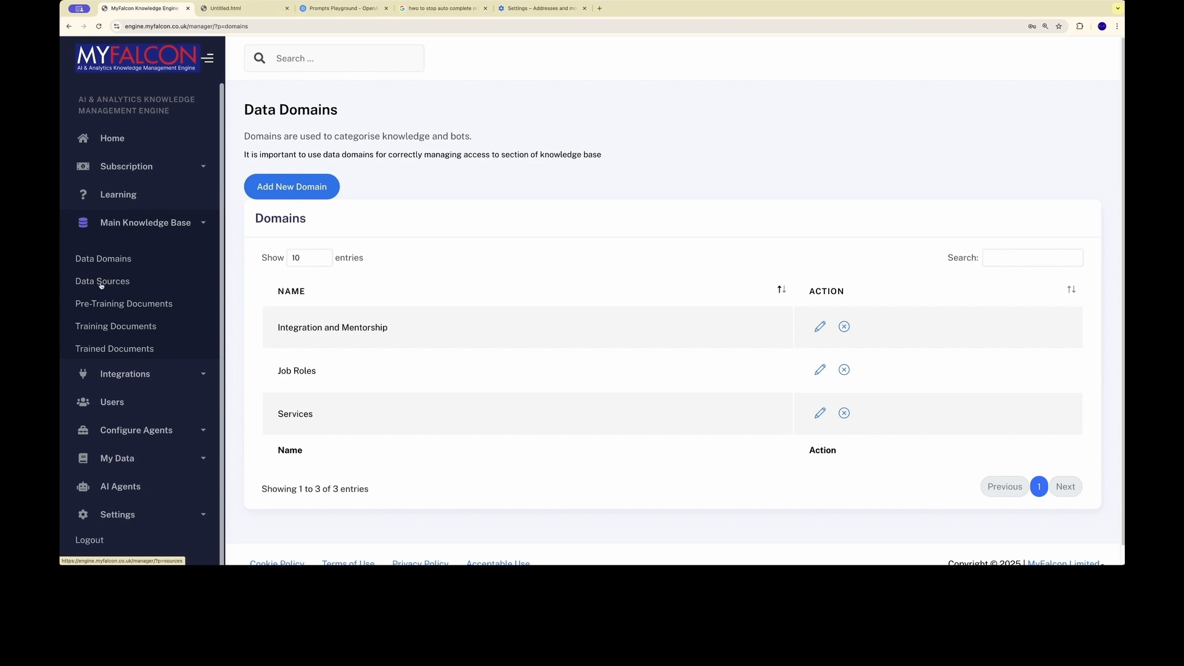
pyautogui.click(114, 329)
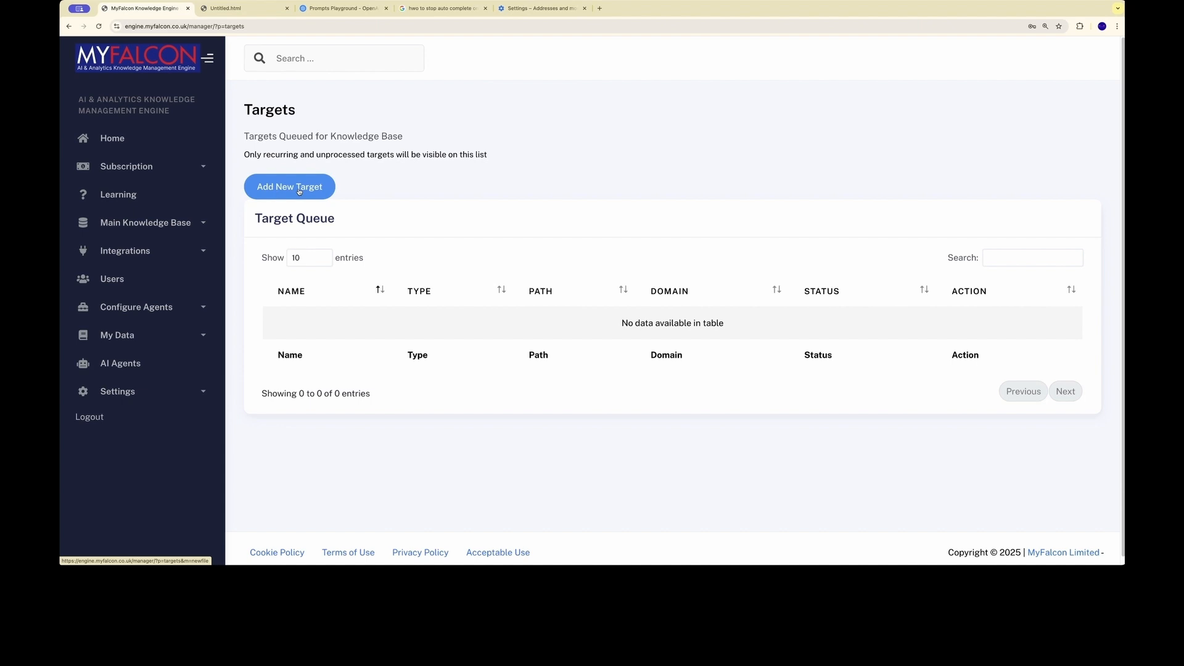
pyautogui.click(299, 191)
pyautogui.click(485, 8)
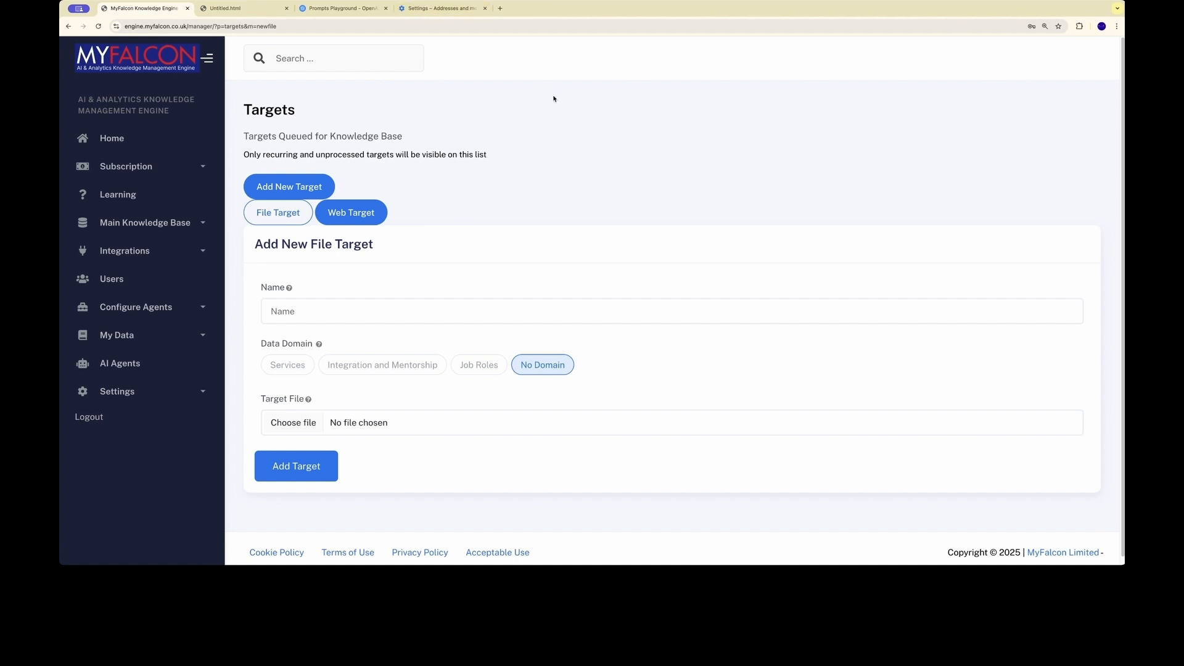
pyautogui.click(485, 8)
pyautogui.click(362, 217)
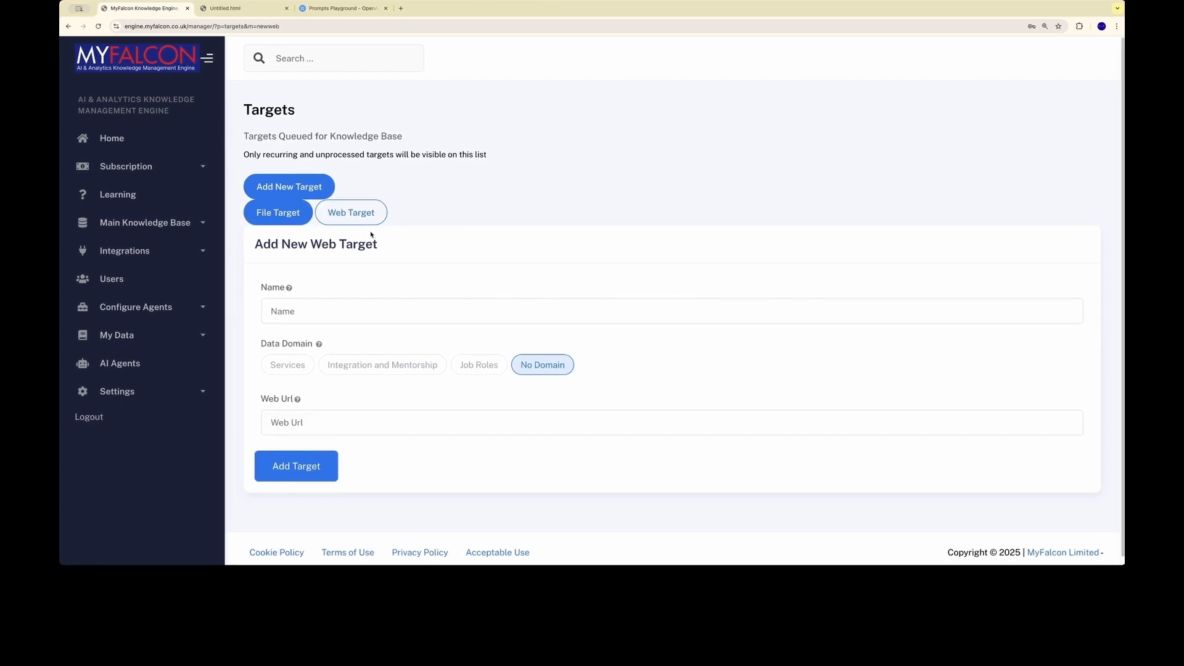
pyautogui.click(416, 311)
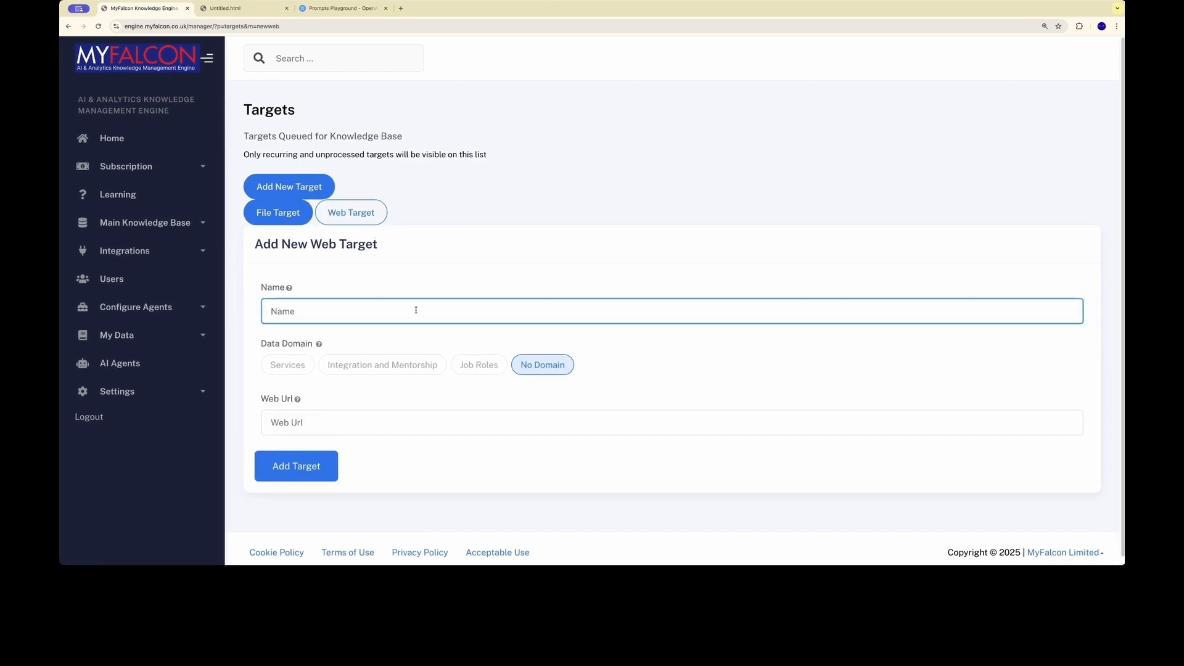
pyautogui.write('Data Ana')
pyautogui.write('alytics and ')
pyautogui.write('Bi')
pyautogui.write('I')
pyautogui.click(302, 367)
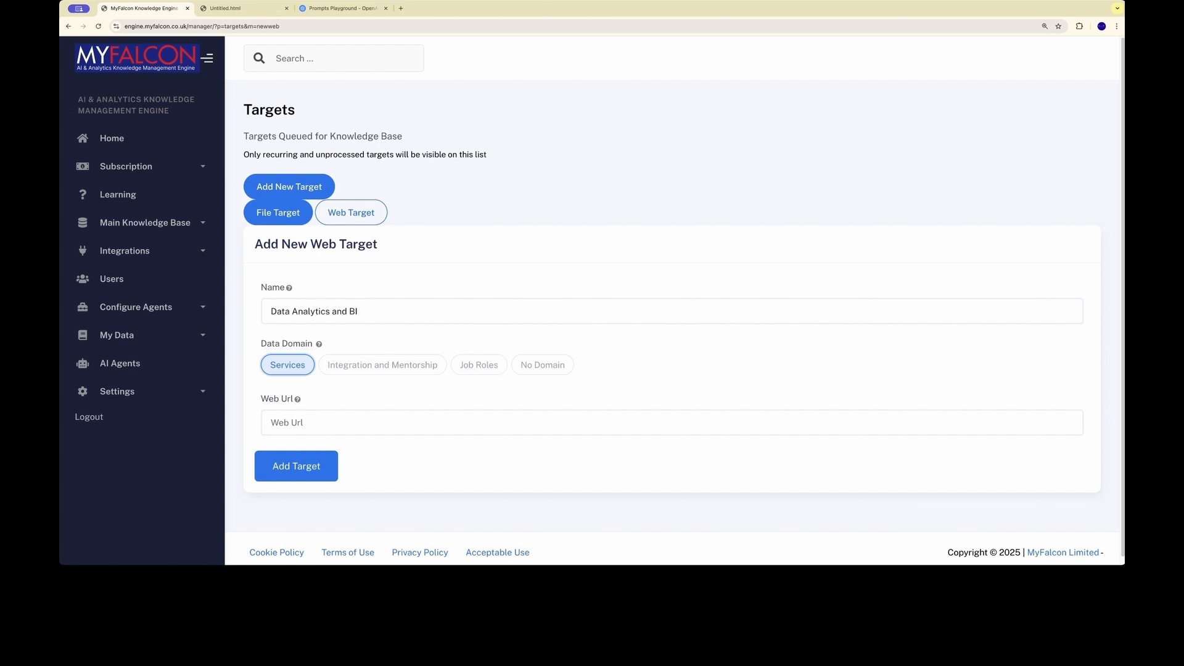
pyautogui.press('super+Tab')
pyautogui.click(338, 431)
pyautogui.write('https://myfalcon.co.uk/data-analytics-bi/')
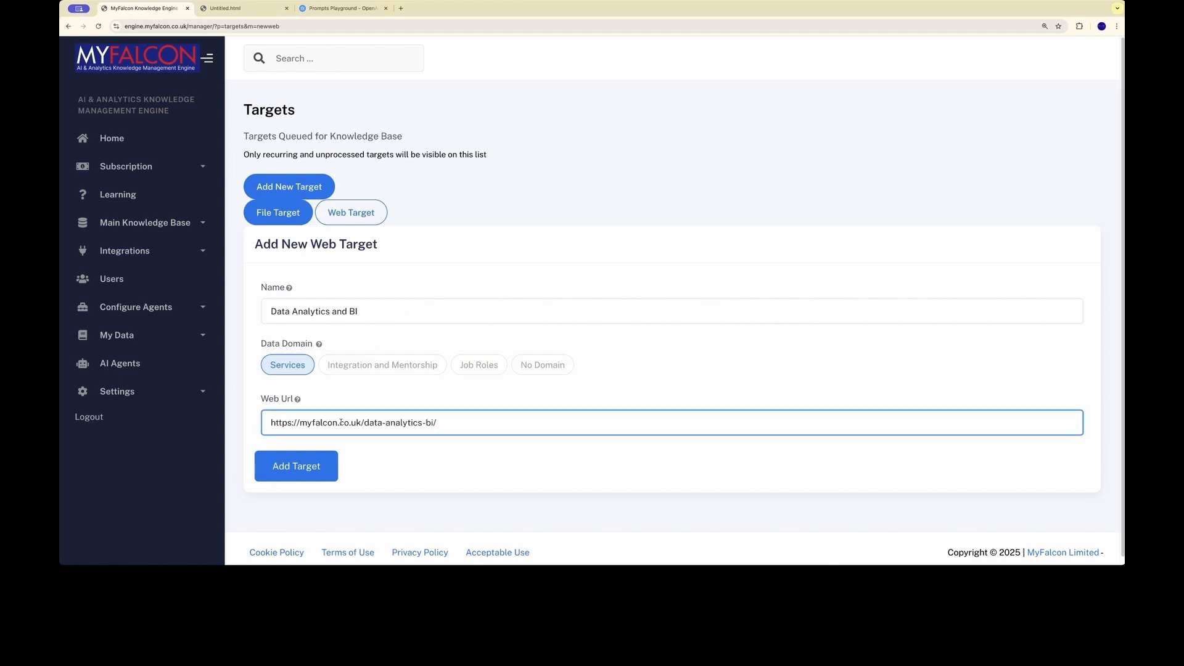
pyautogui.click(325, 472)
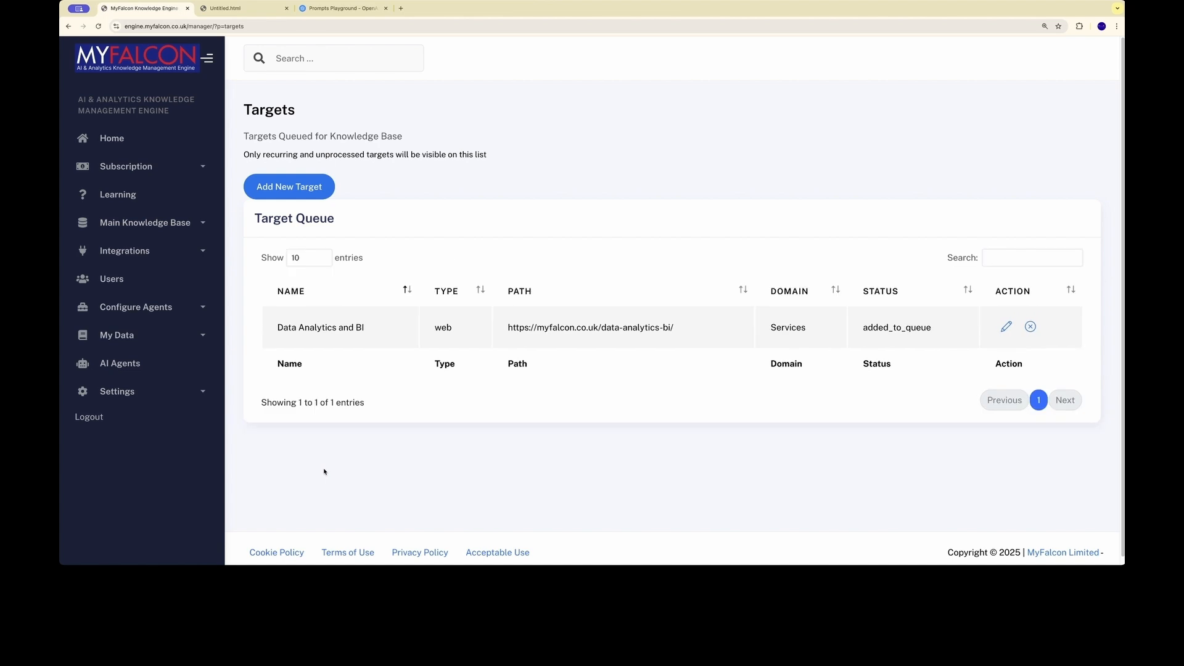
pyautogui.click(289, 186)
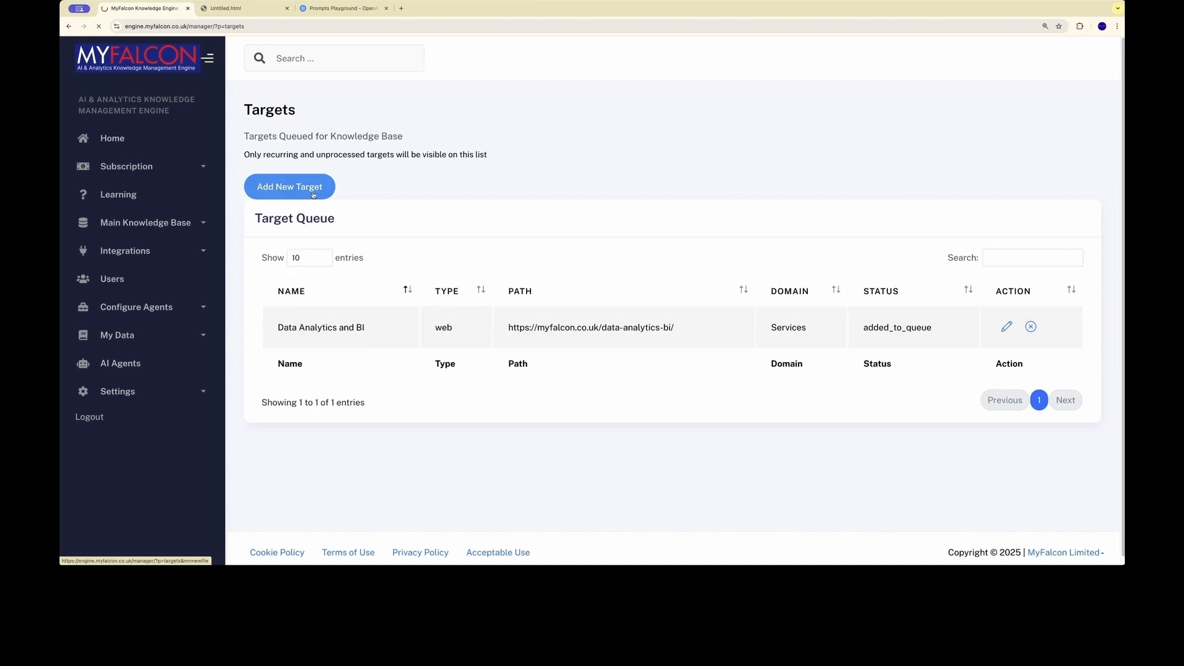
pyautogui.click(357, 220)
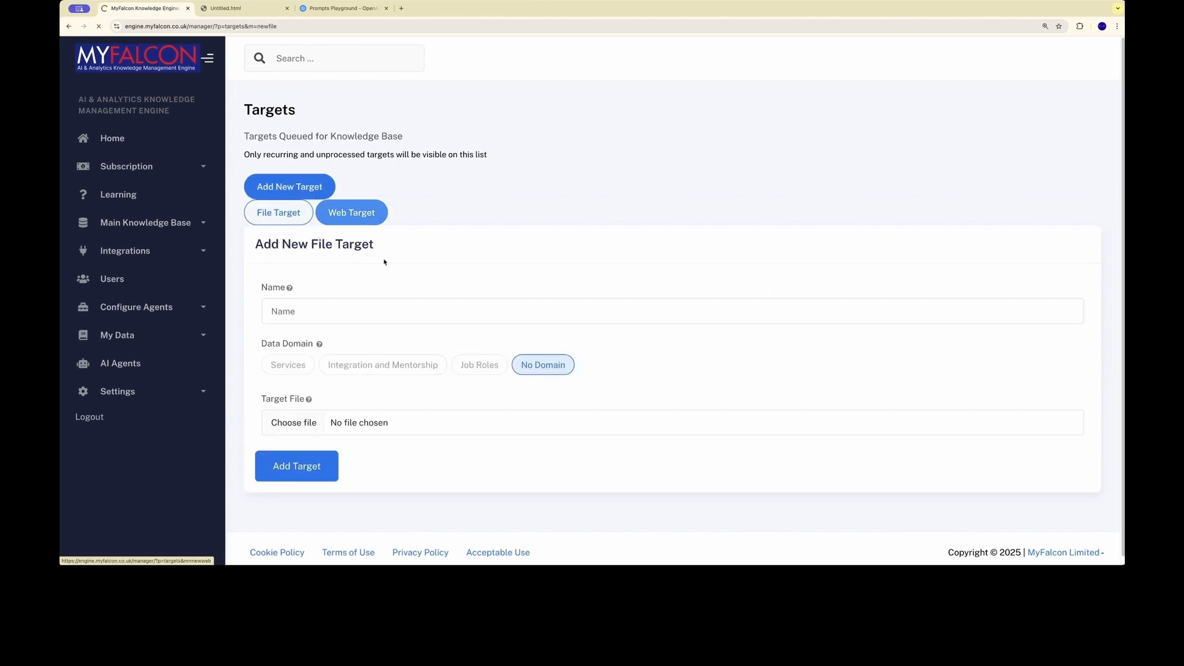
pyautogui.click(414, 314)
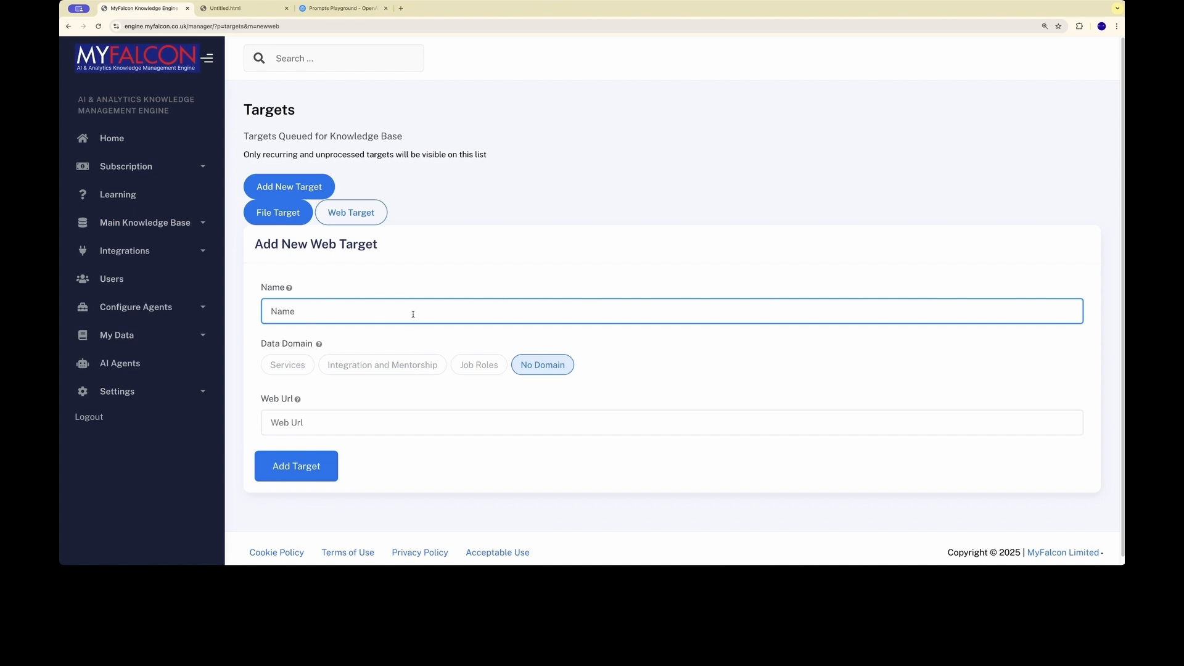
pyautogui.write('Data Science and AI')
pyautogui.click(301, 366)
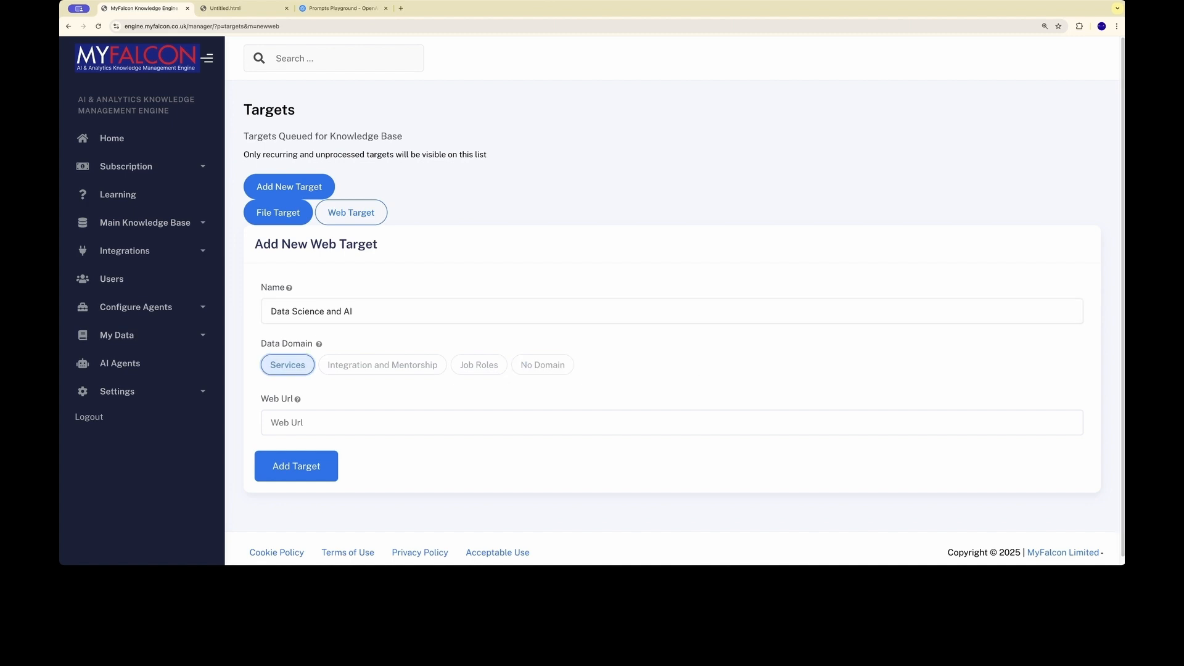
pyautogui.press('super+Tab')
pyautogui.press('super+Tab')
pyautogui.click(435, 426)
pyautogui.write('https://myfalcon.co.uk/data-science-ai/')
pyautogui.click(332, 464)
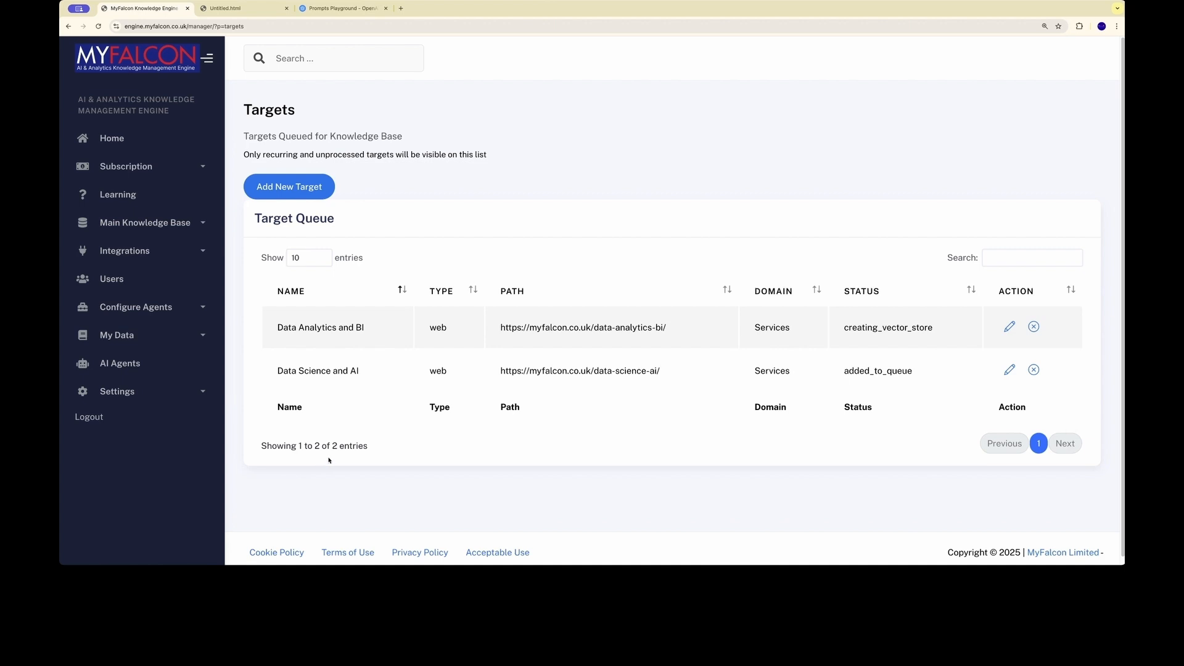
pyautogui.press('super+Tab')
pyautogui.click(307, 192)
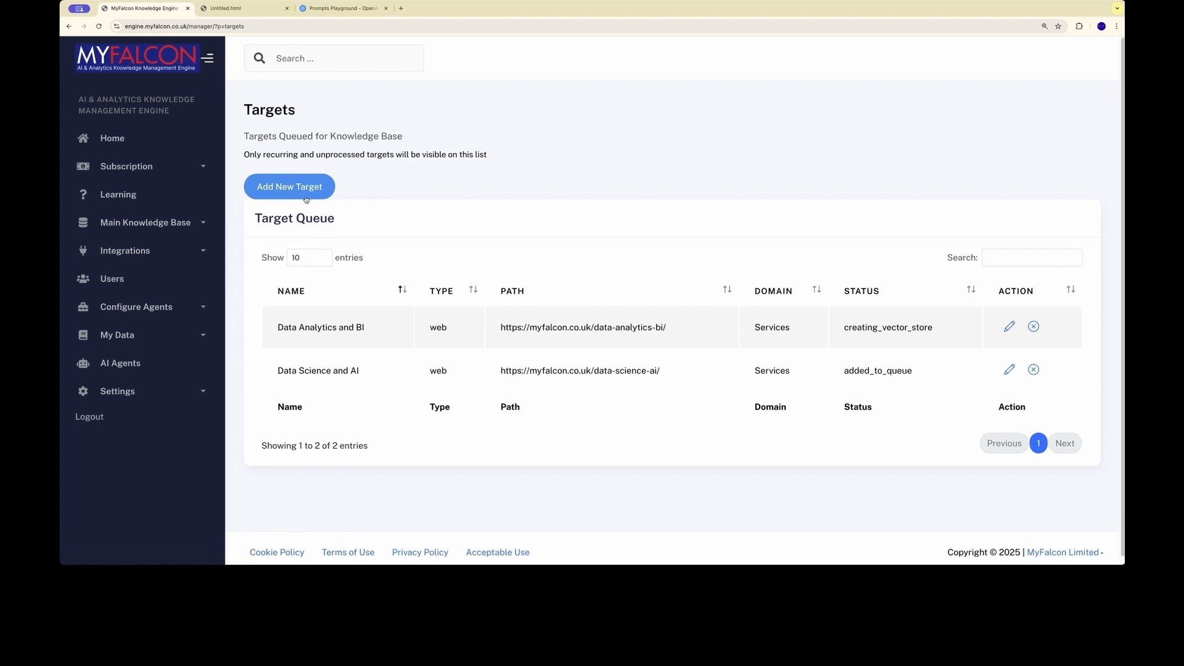
pyautogui.click(352, 212)
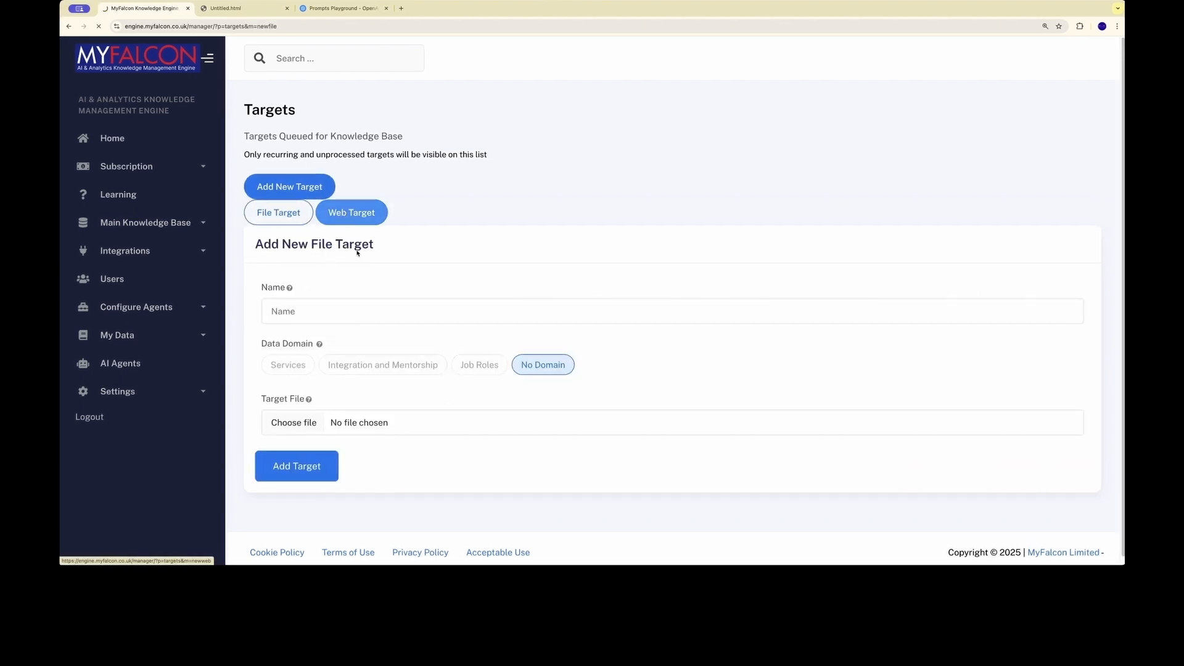
pyautogui.click(350, 421)
pyautogui.write('https://myfalcon.co.uk/digital-transformation-services/')
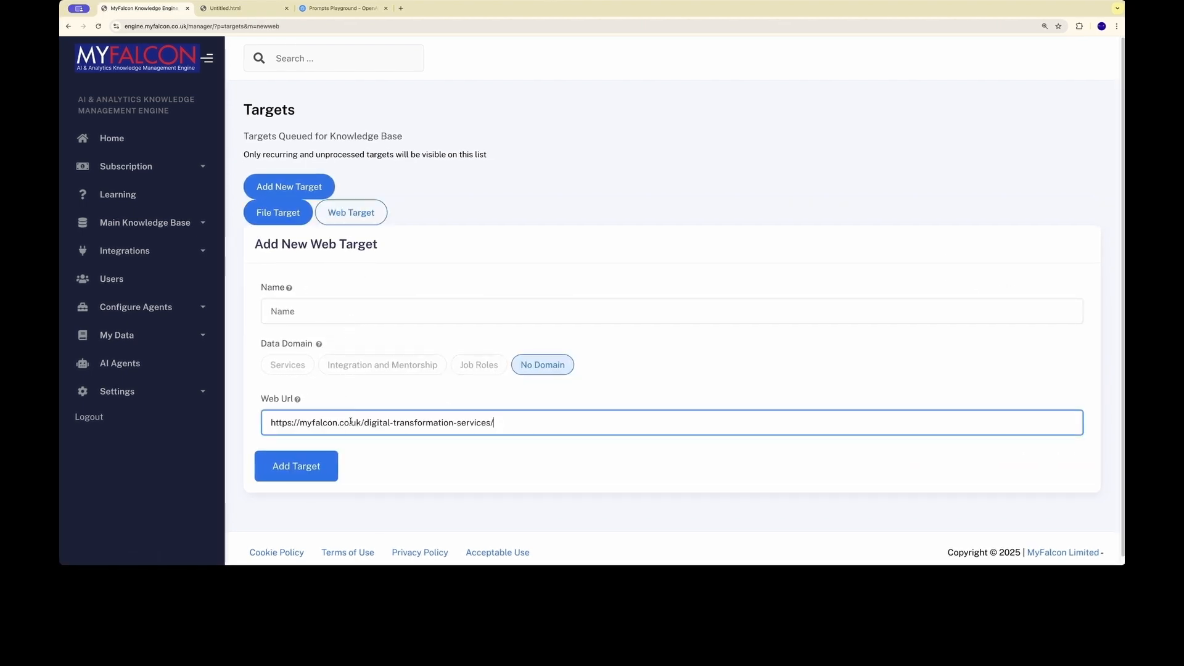
pyautogui.click(343, 311)
pyautogui.write('Di')
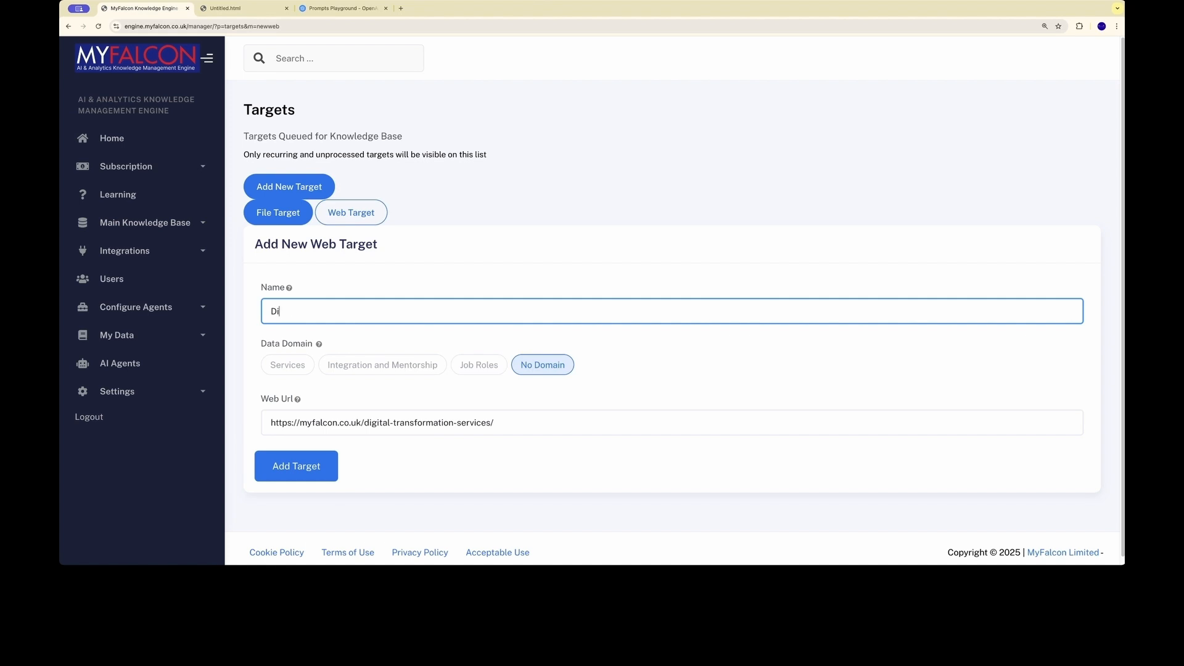
pyautogui.write('gital Transformation')
pyautogui.click(295, 365)
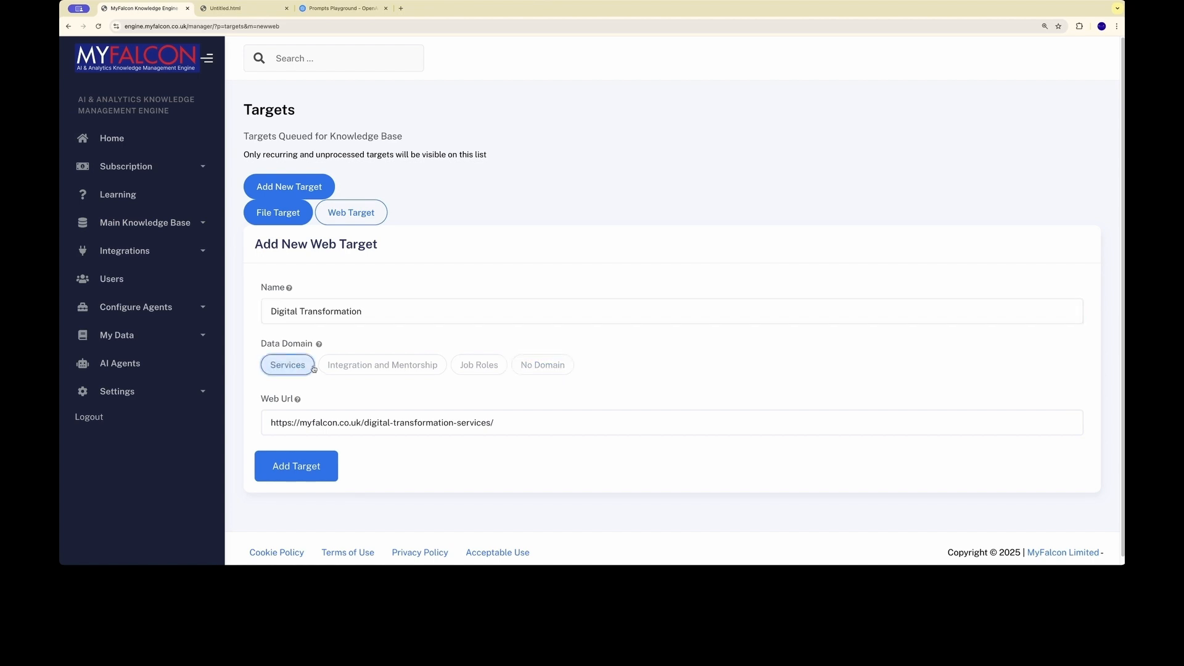
pyautogui.click(302, 466)
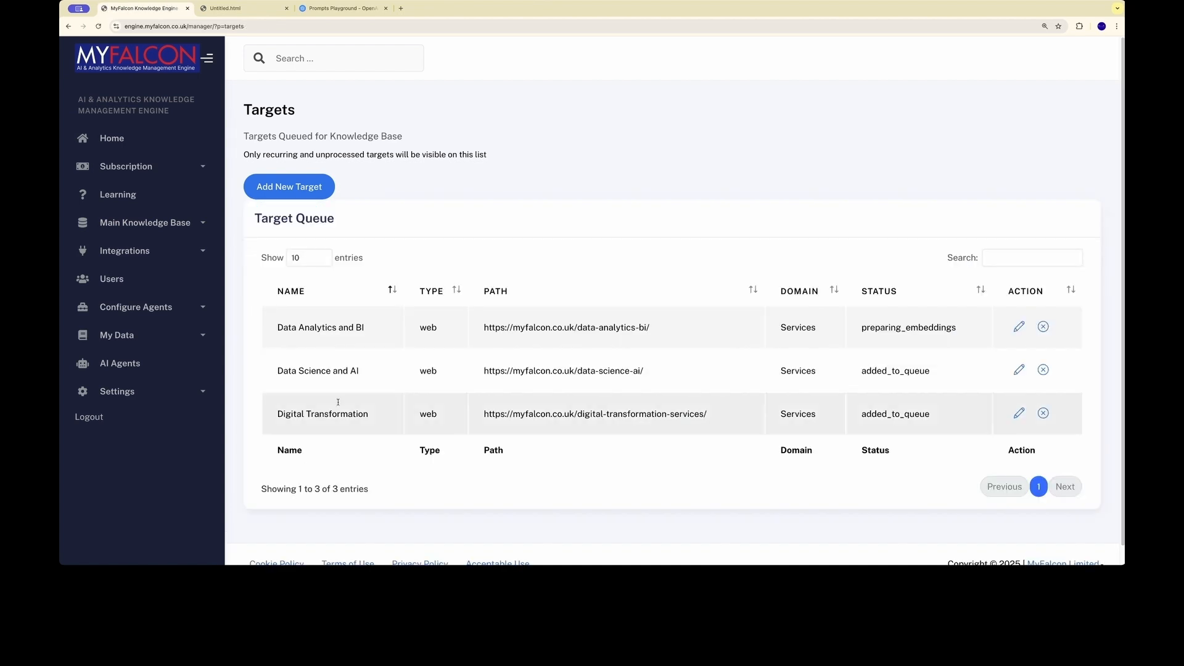
pyautogui.click(304, 186)
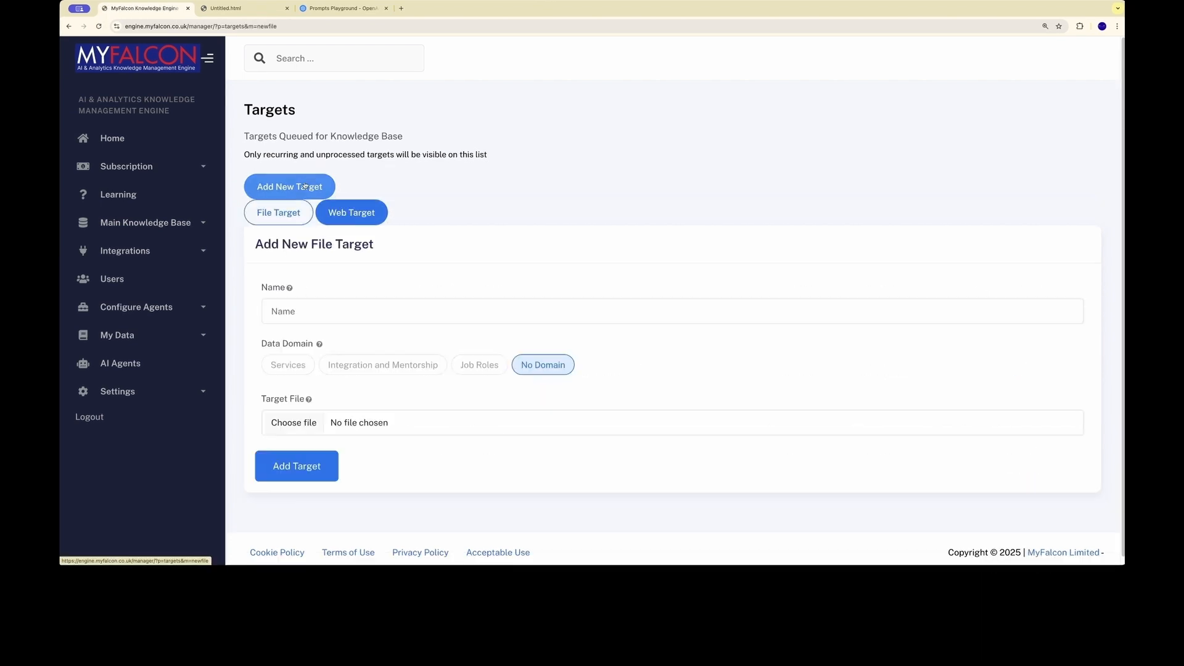
pyautogui.click(356, 211)
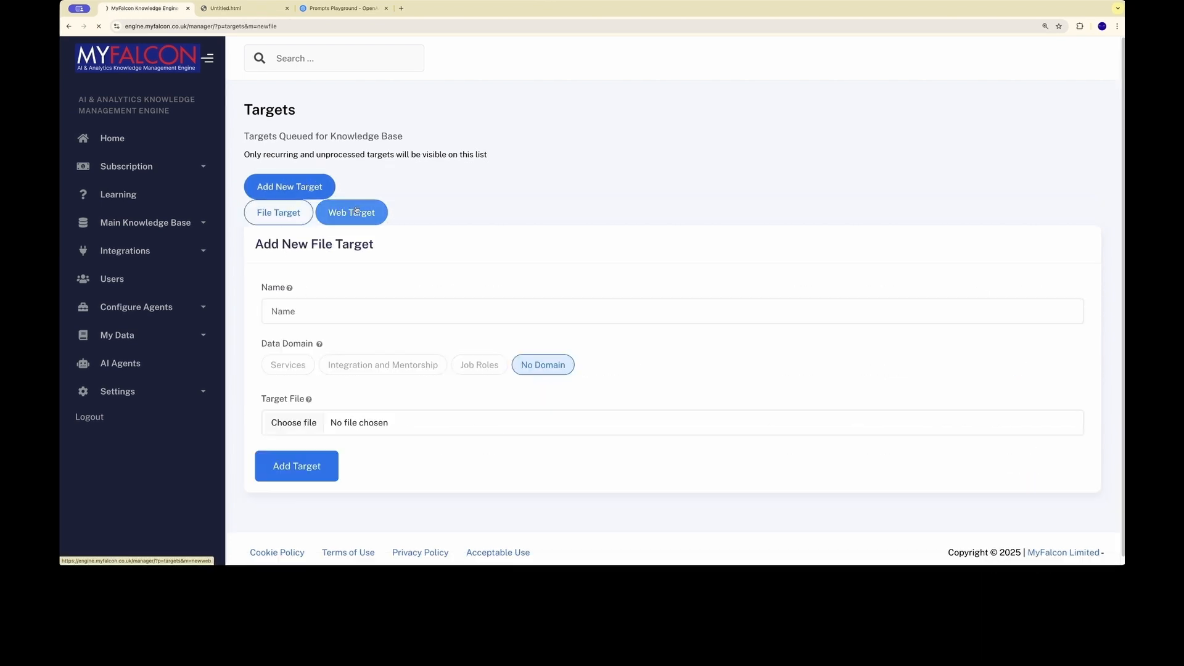
pyautogui.click(435, 314)
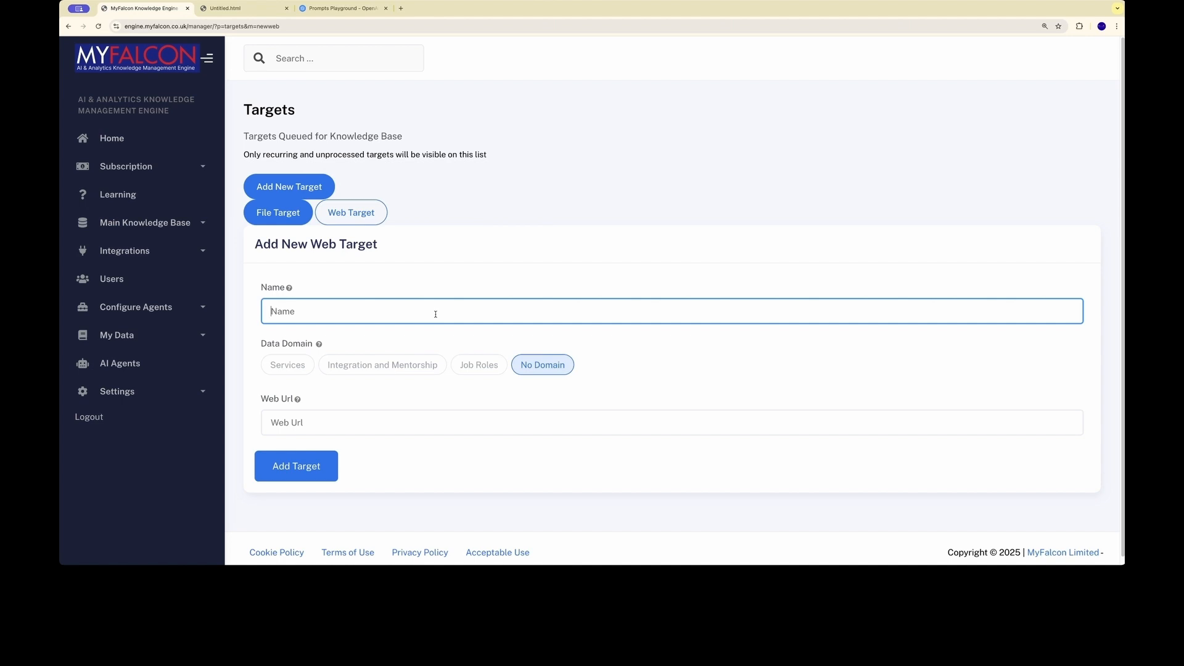
pyautogui.write('Integration Youtube')
pyautogui.click(344, 366)
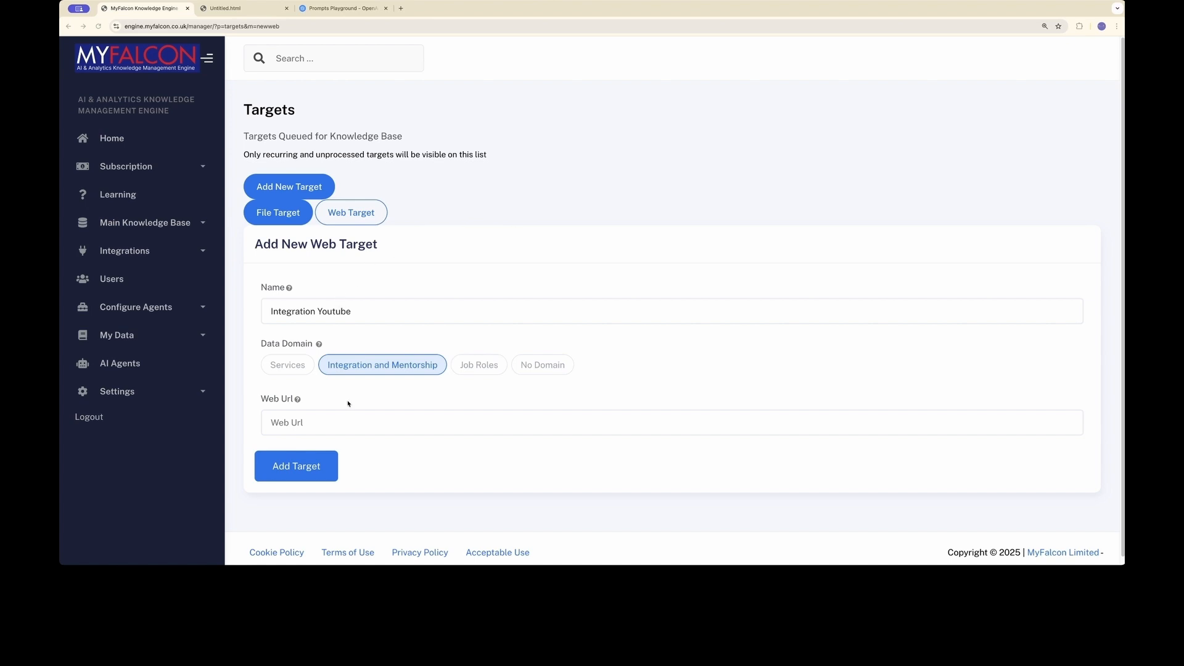
pyautogui.click(362, 423)
pyautogui.write('https://www.youtube.com/watch?v=53Er15udXxk')
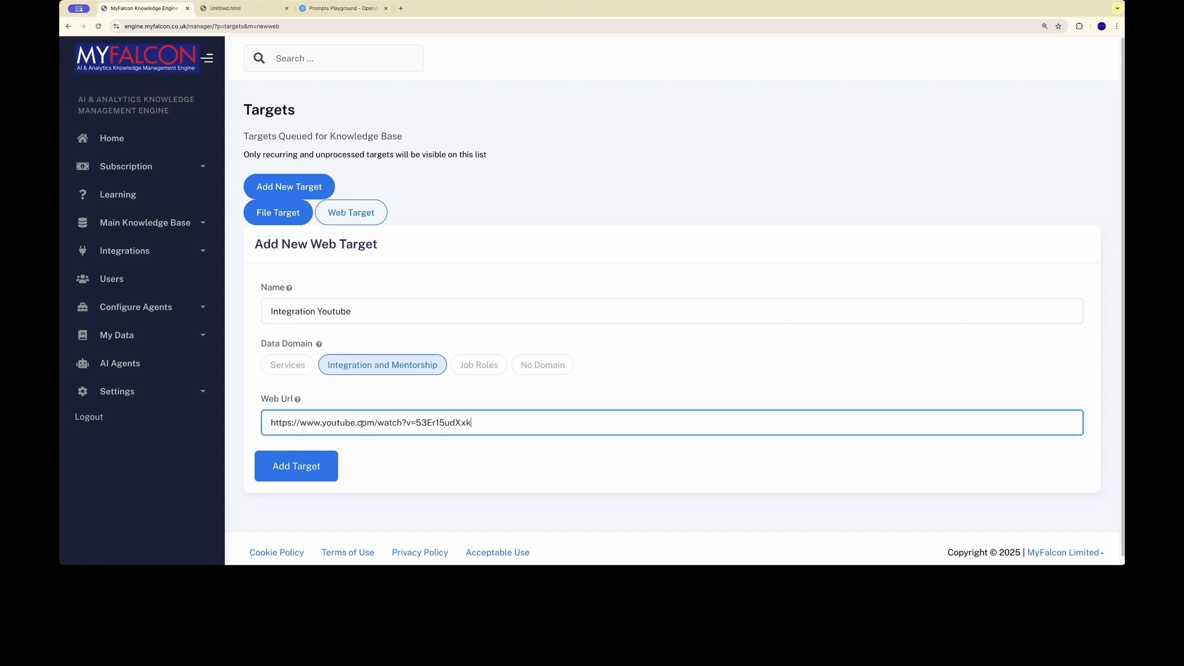
pyautogui.click(302, 472)
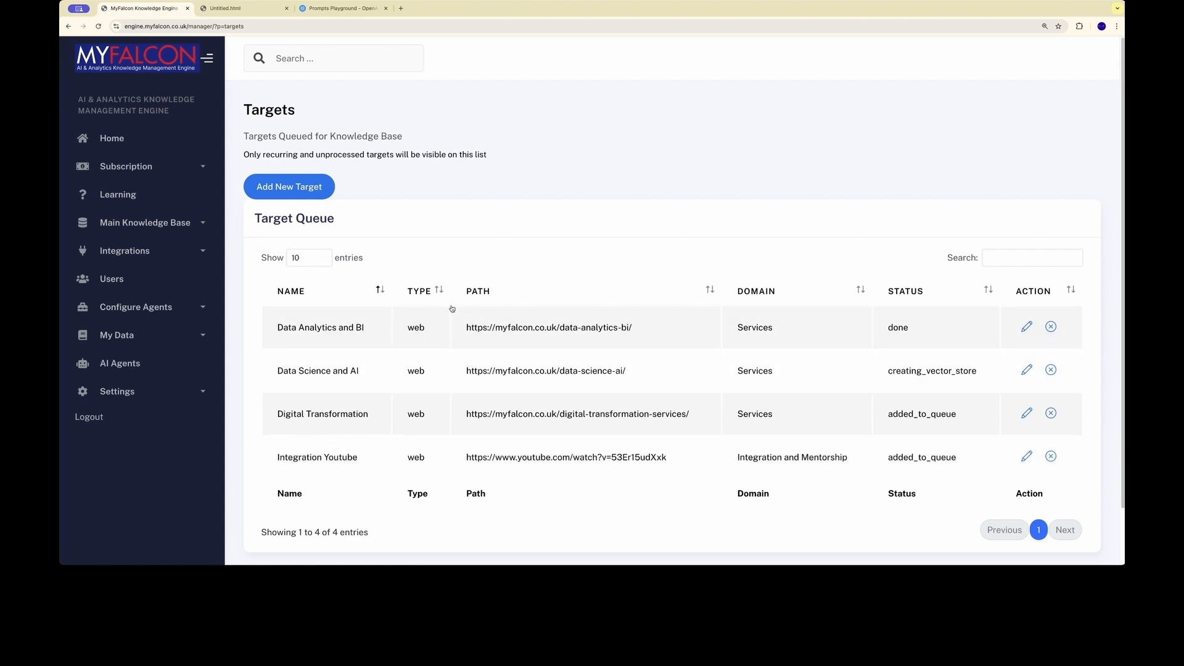
# Add a file target "Data Scientist Role" in the Job Roles domain using Senior Data Scientist.docx from the CV review folder.
pyautogui.click(307, 190)
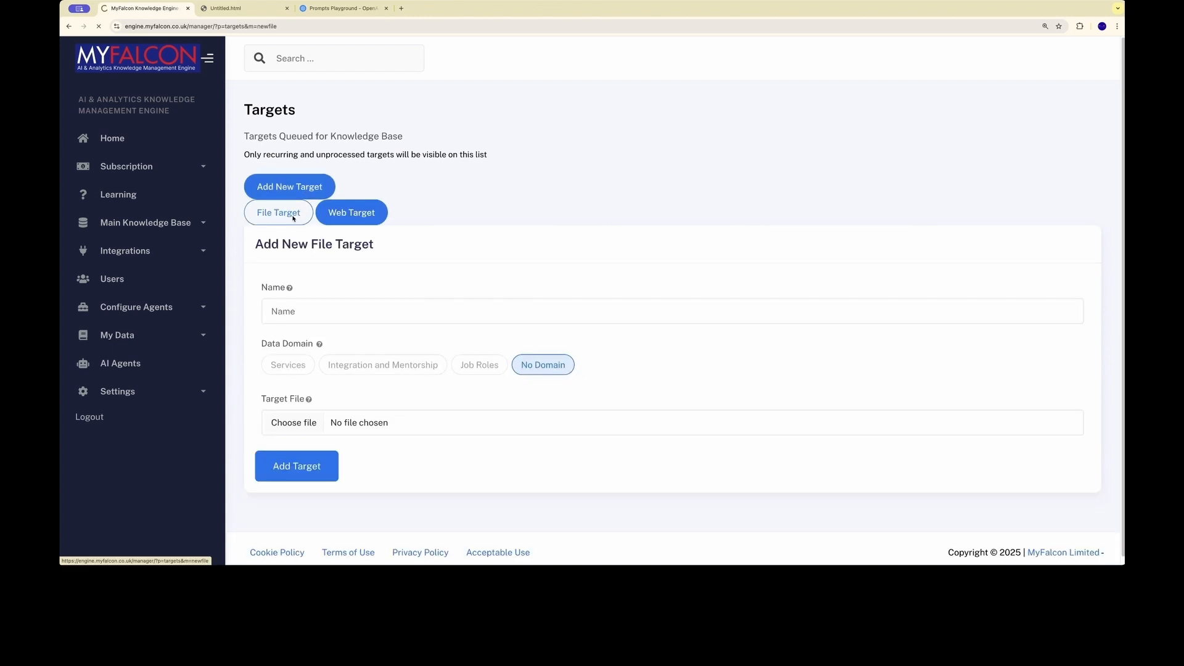
pyautogui.click(344, 321)
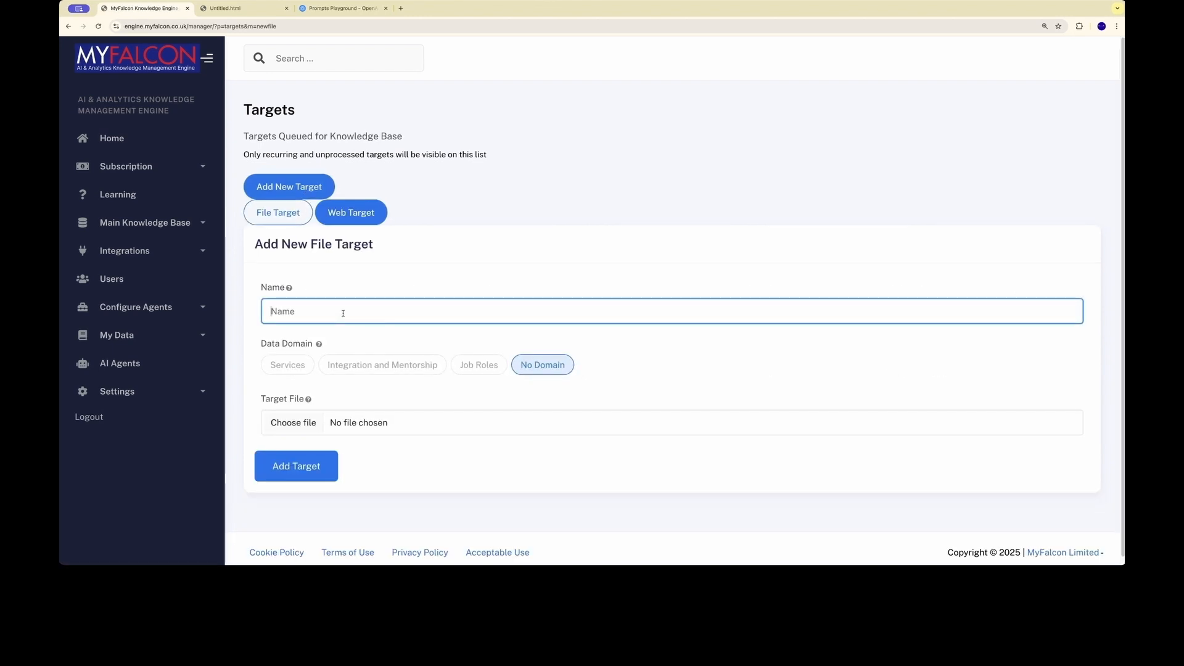
pyautogui.write('Data Scientist ')
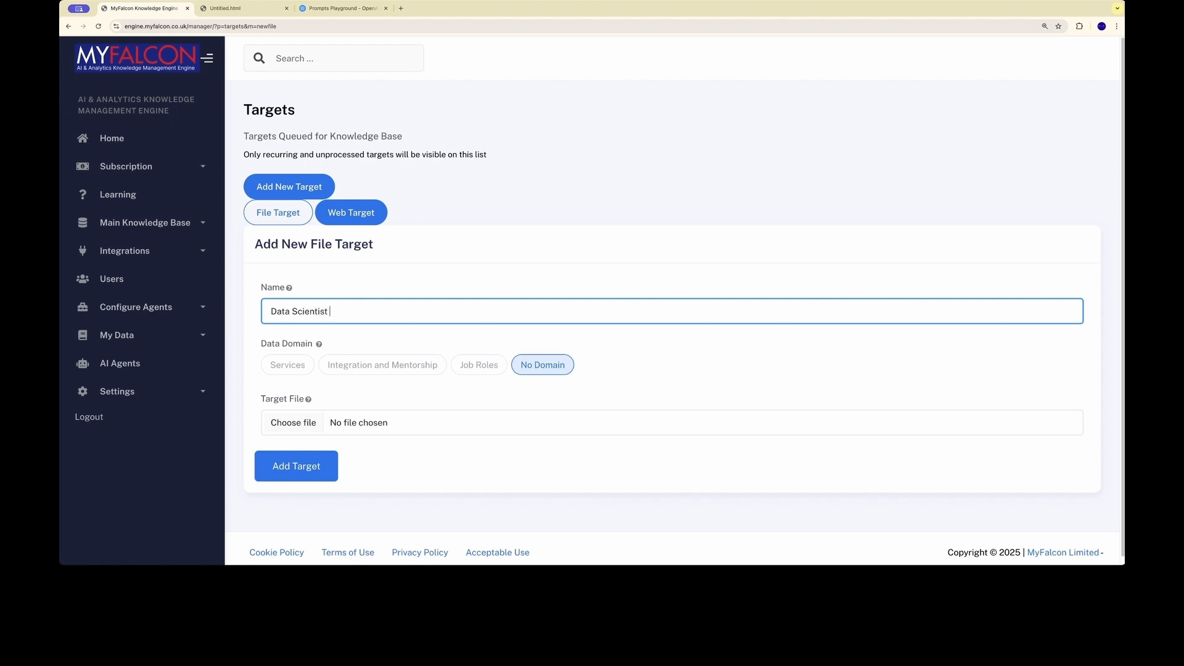
pyautogui.write('Role')
pyautogui.click(479, 368)
pyautogui.click(312, 422)
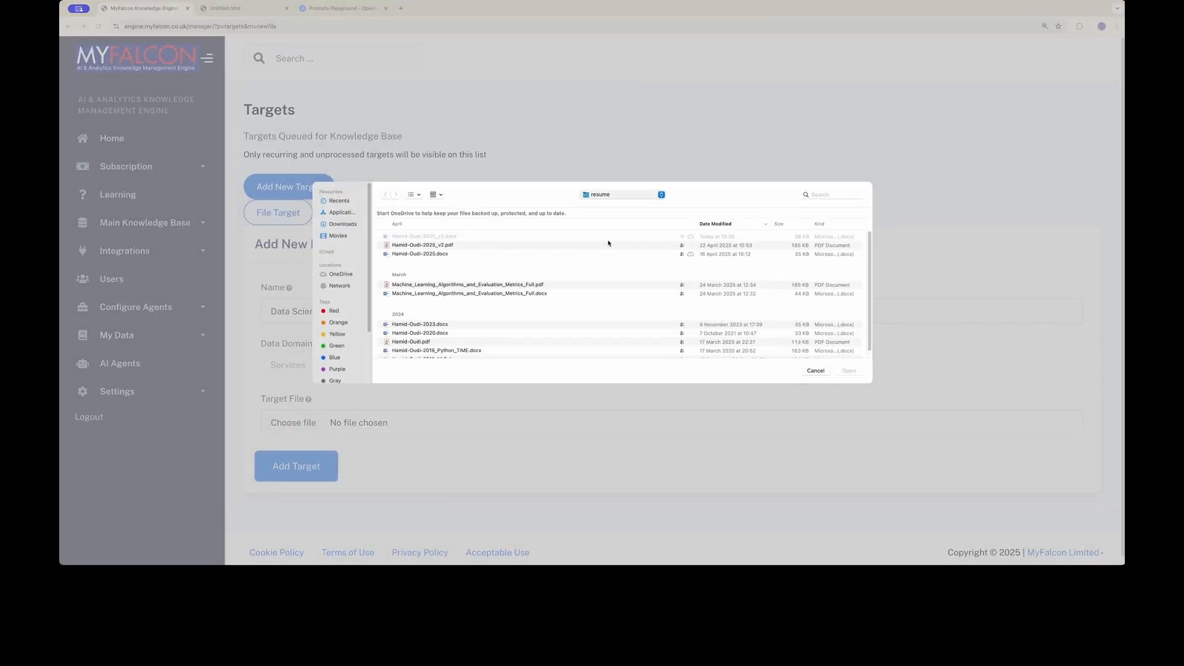
pyautogui.click(608, 241)
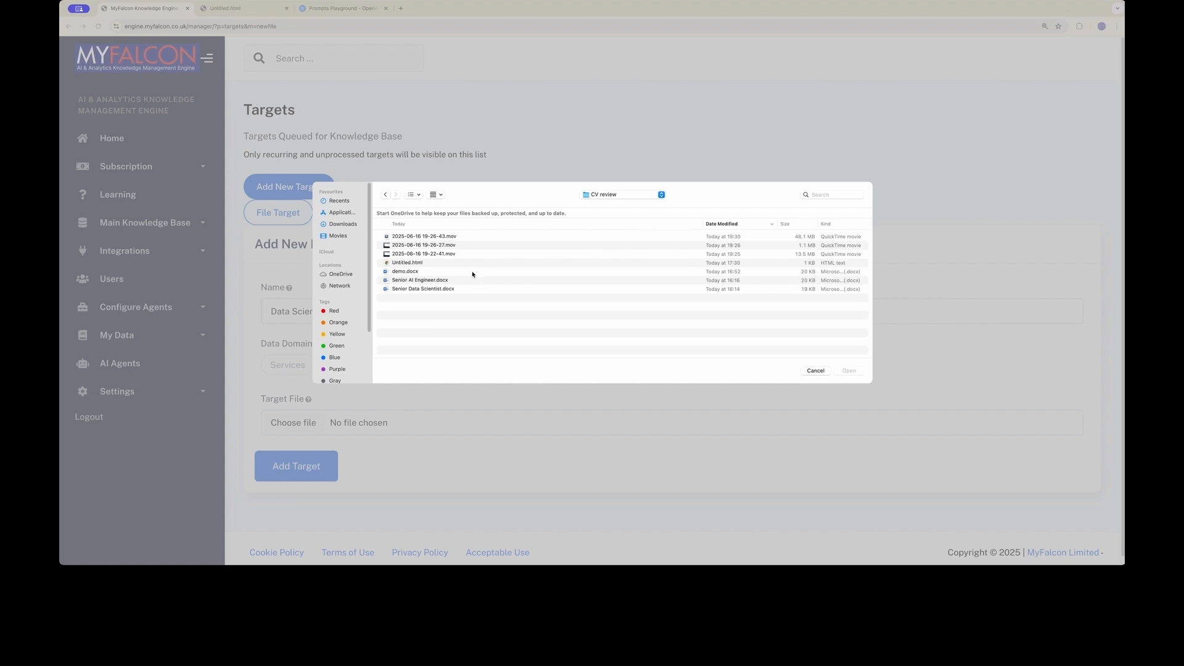
pyautogui.click(431, 288)
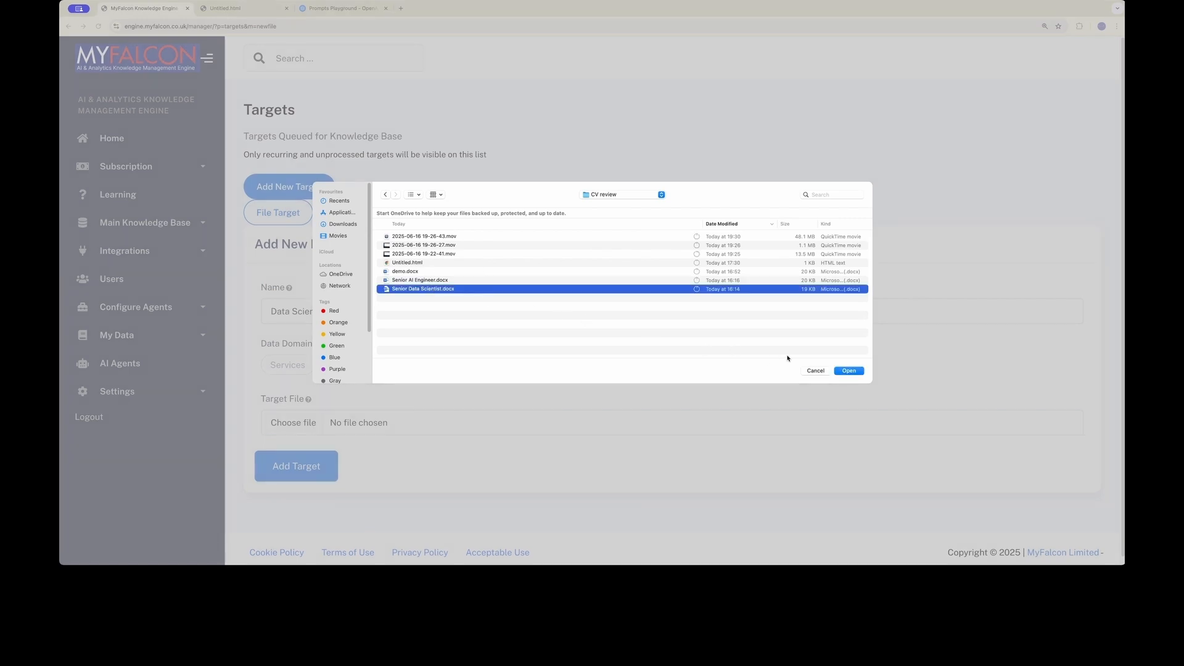
pyautogui.click(848, 371)
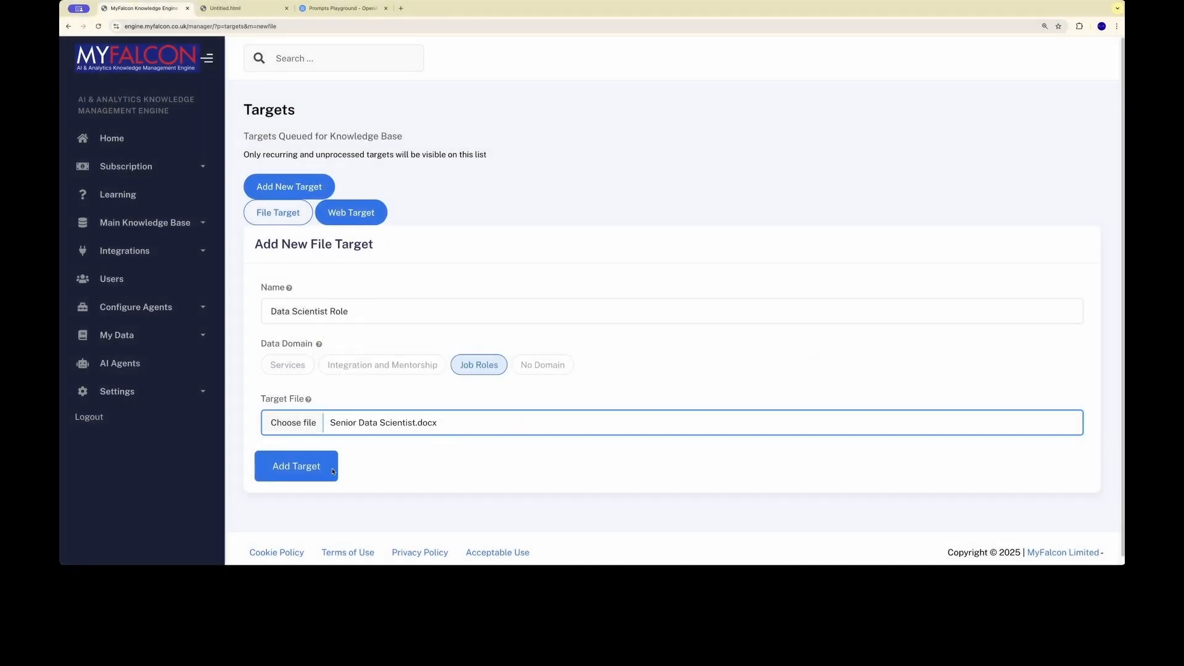
pyautogui.click(333, 472)
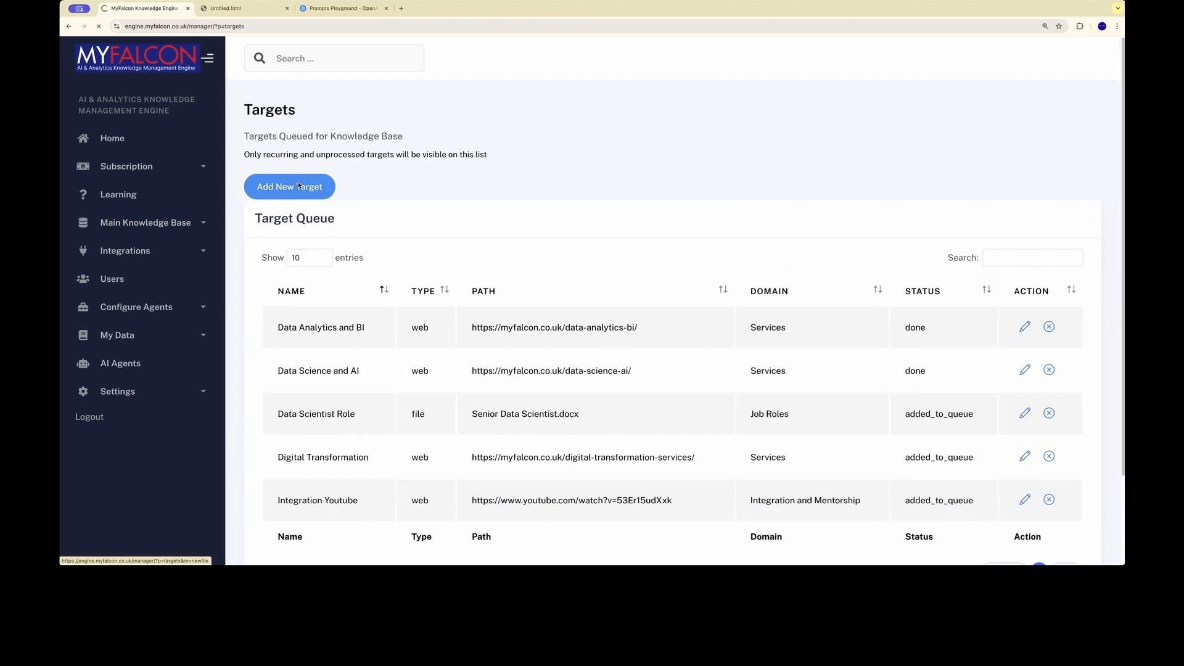
# Add a file target "AI Engineer Role" in the Job Roles domain using the file Senior AI Engineer.docx.
pyautogui.click(391, 313)
pyautogui.write('D')
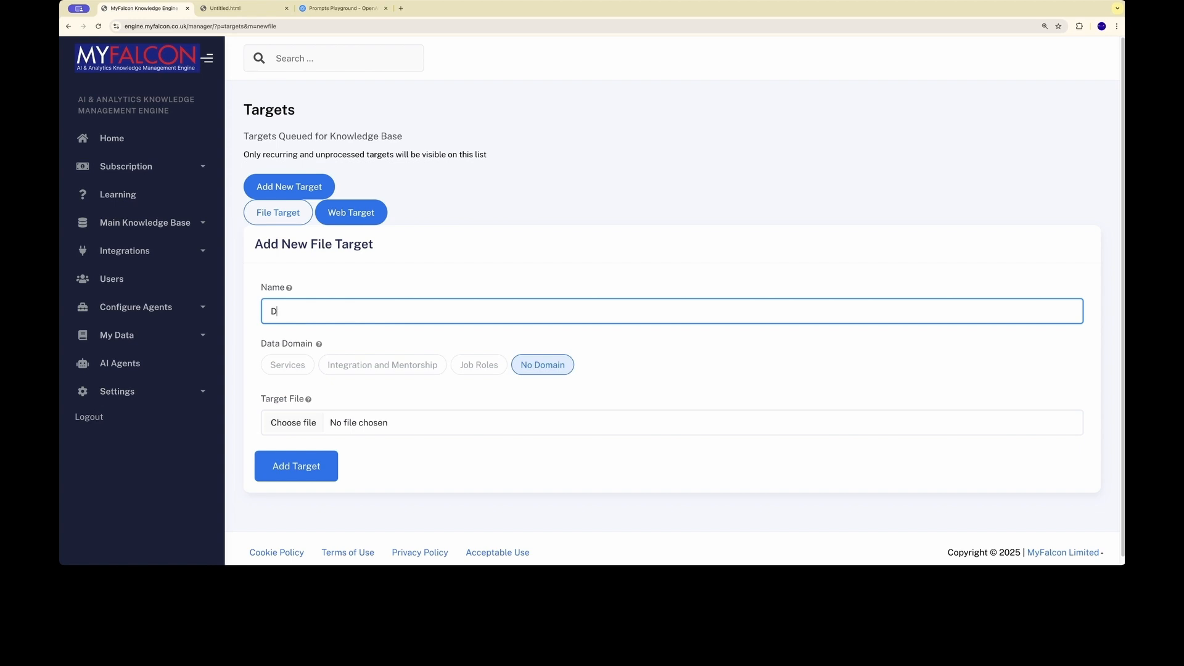
pyautogui.press('BackSpace')
pyautogui.write('AI Engineer Role')
pyautogui.click(470, 368)
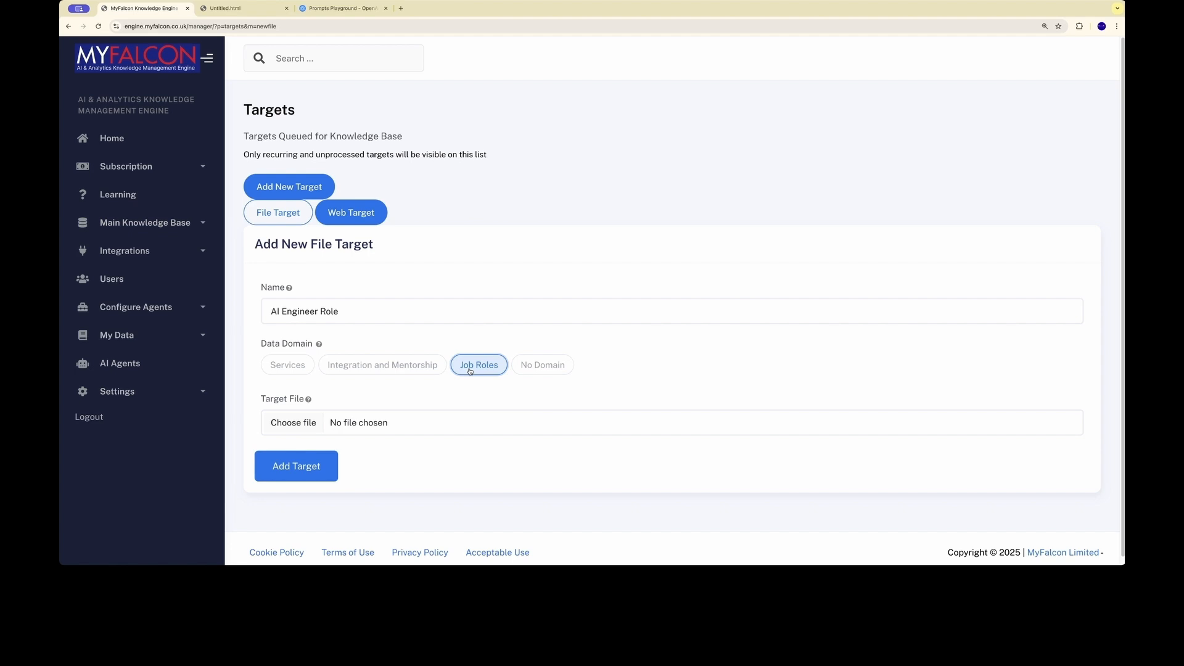
pyautogui.click(291, 422)
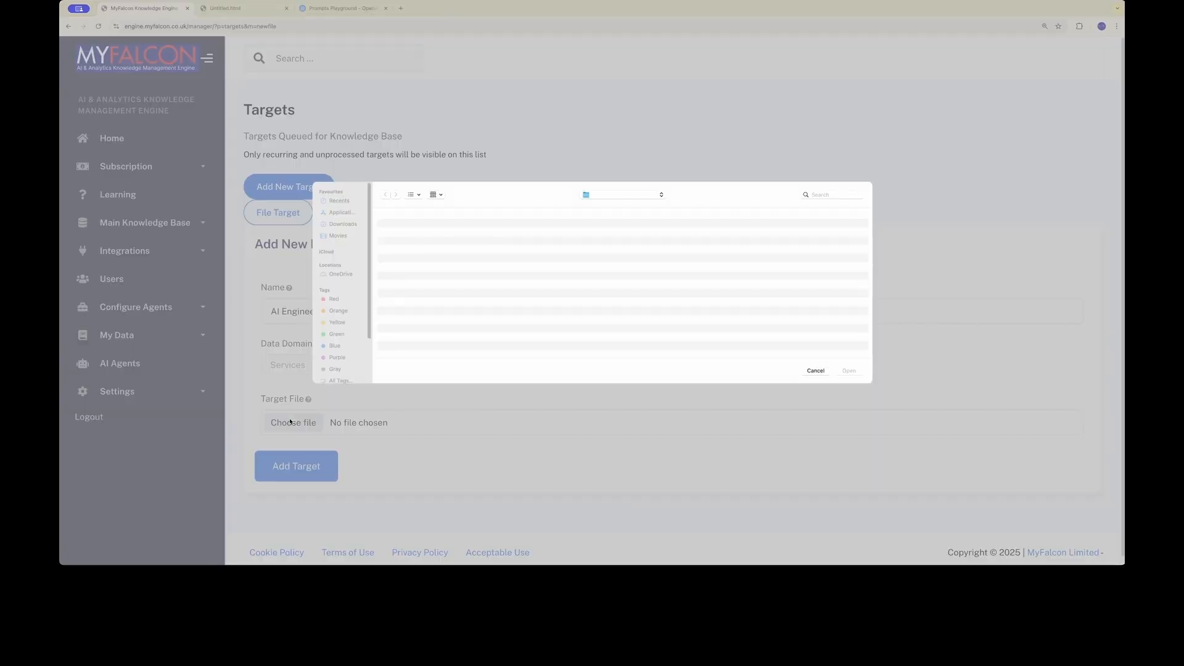
pyautogui.doubleClick(438, 284)
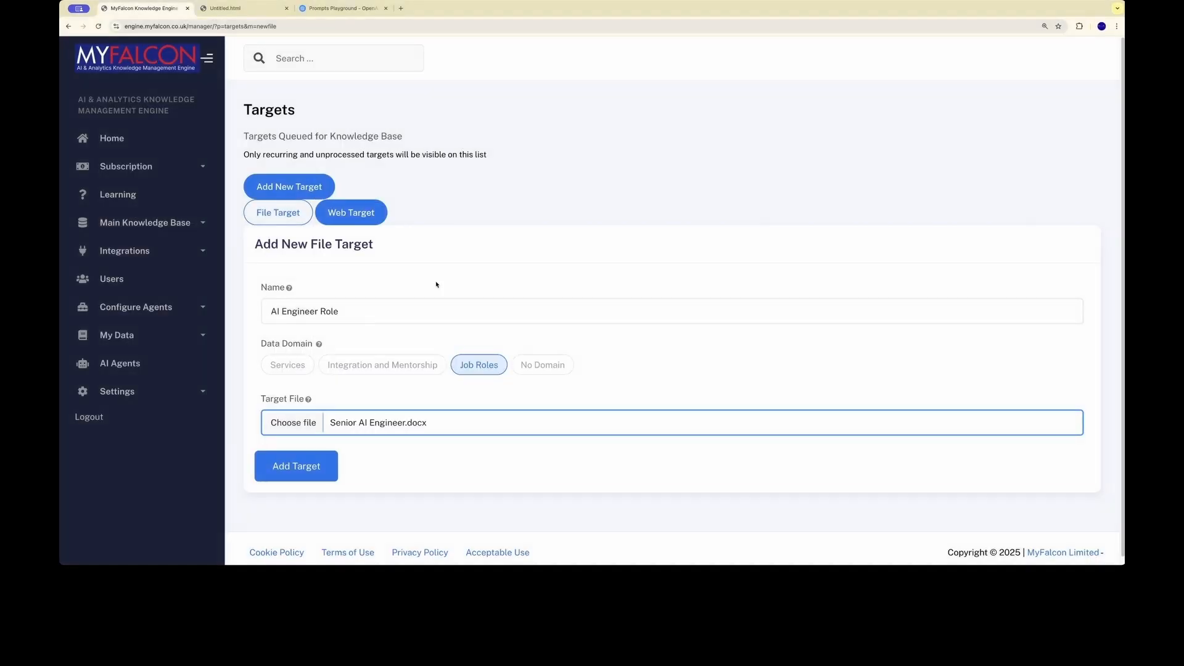
pyautogui.click(327, 468)
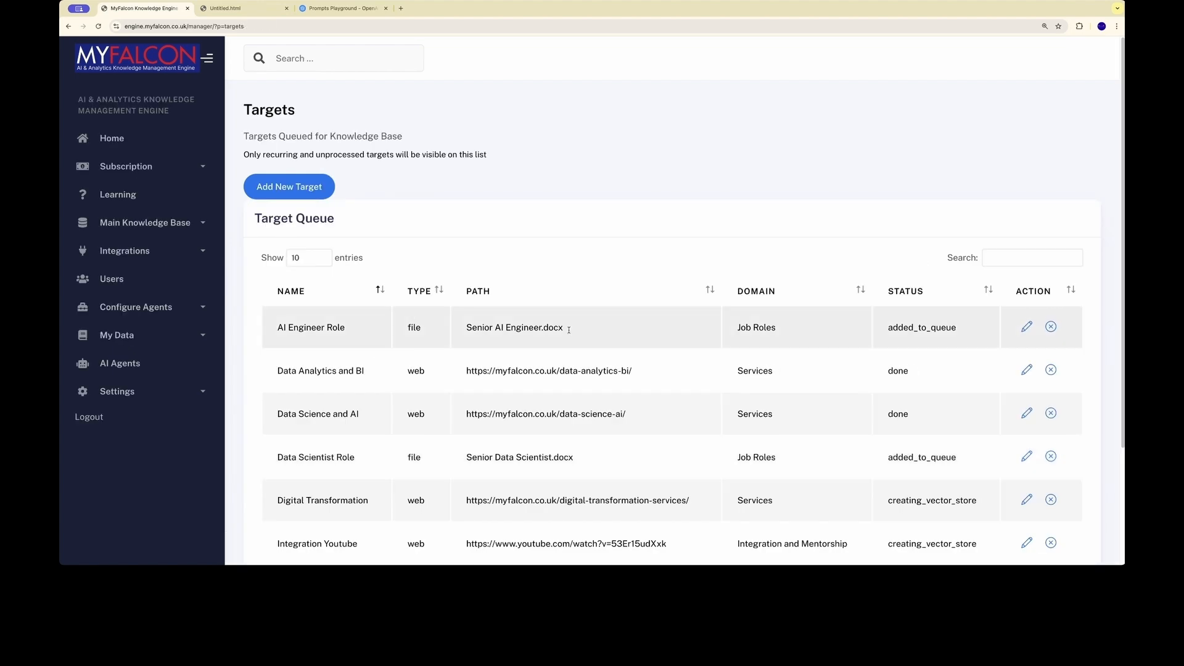
pyautogui.scroll(-3, 568, 330)
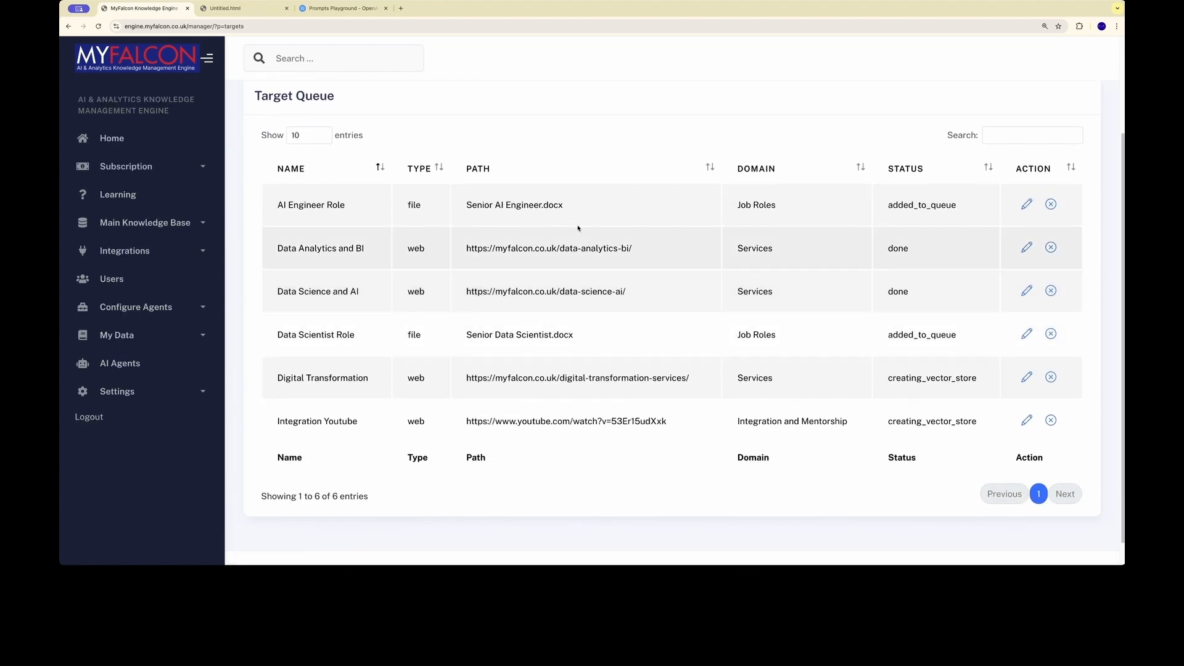
pyautogui.click(147, 227)
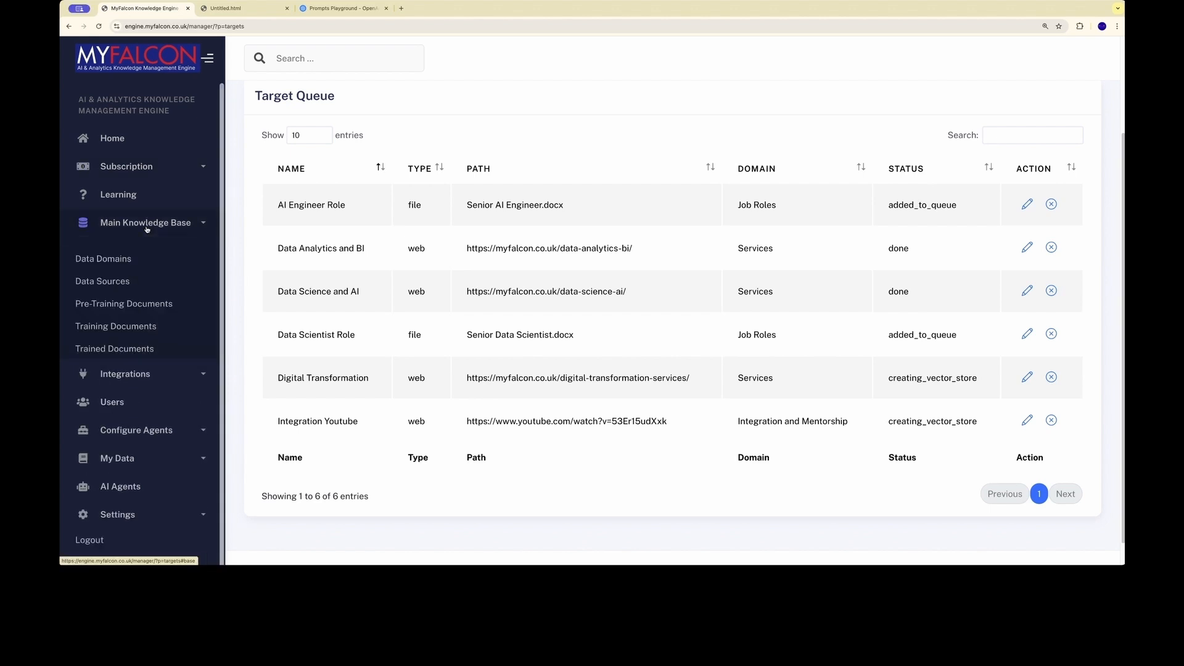
pyautogui.click(112, 282)
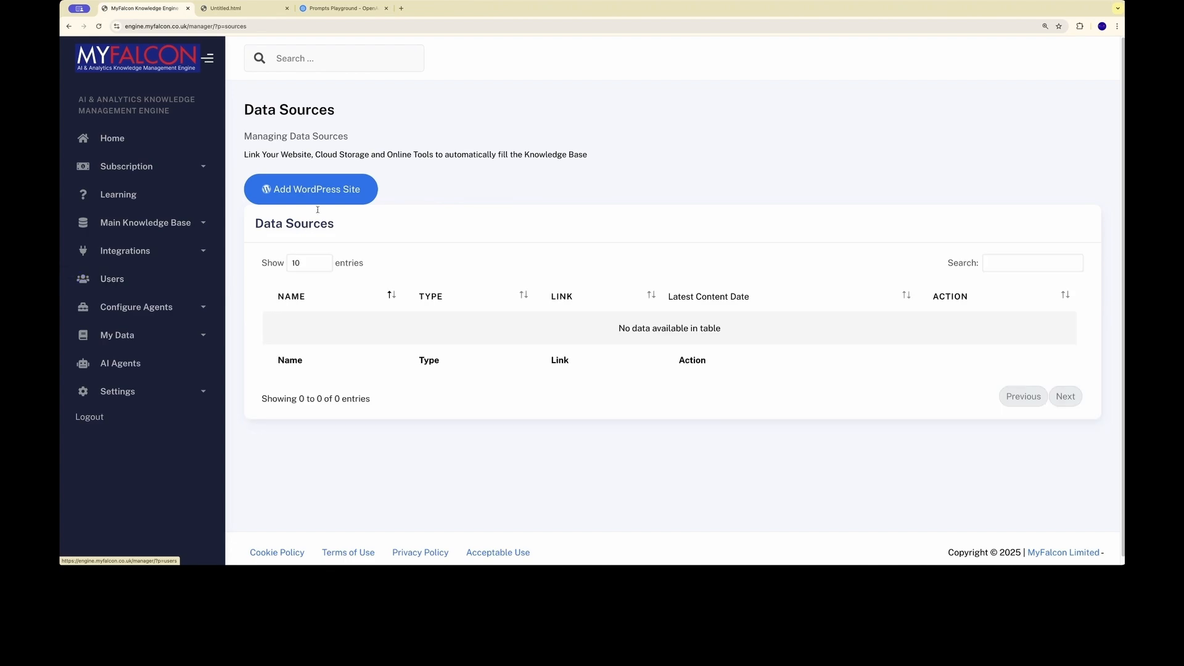
pyautogui.click(320, 190)
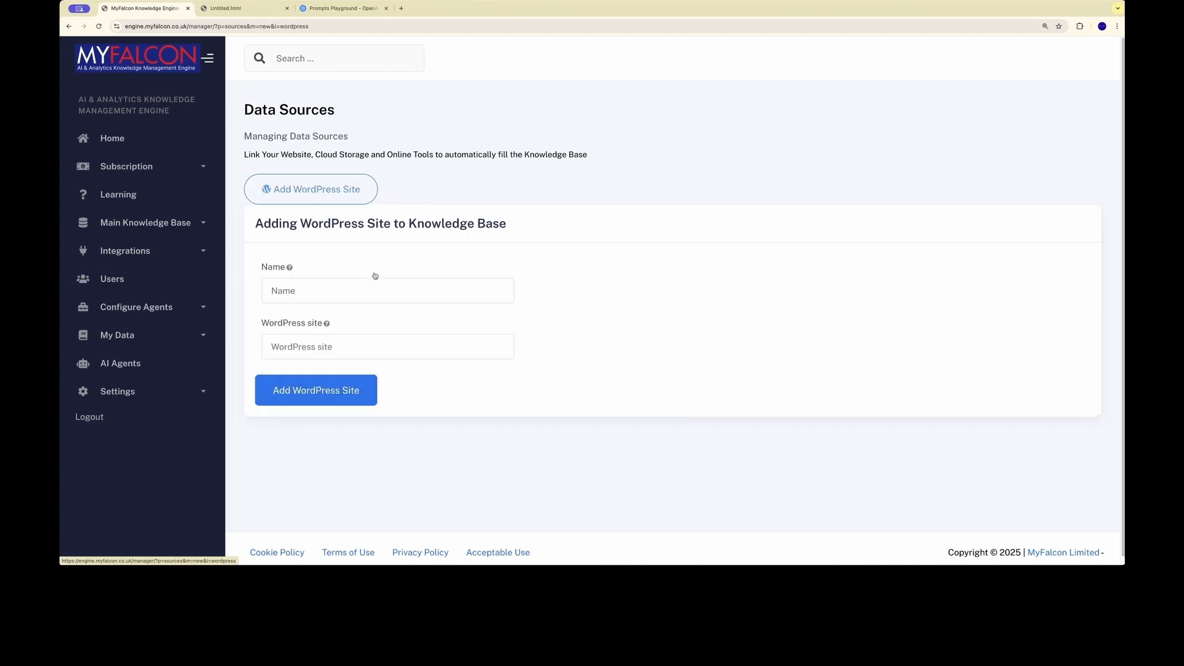
pyautogui.click(394, 295)
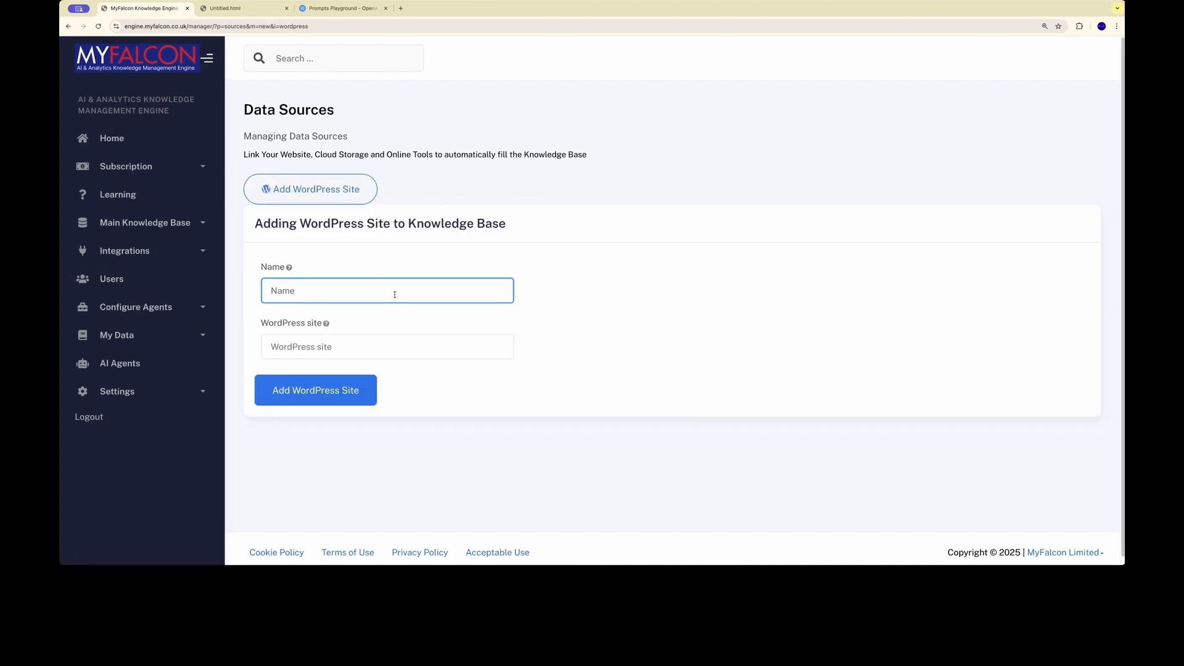
pyautogui.write('Myfalcon Main Website')
pyautogui.click(434, 343)
pyautogui.write('http')
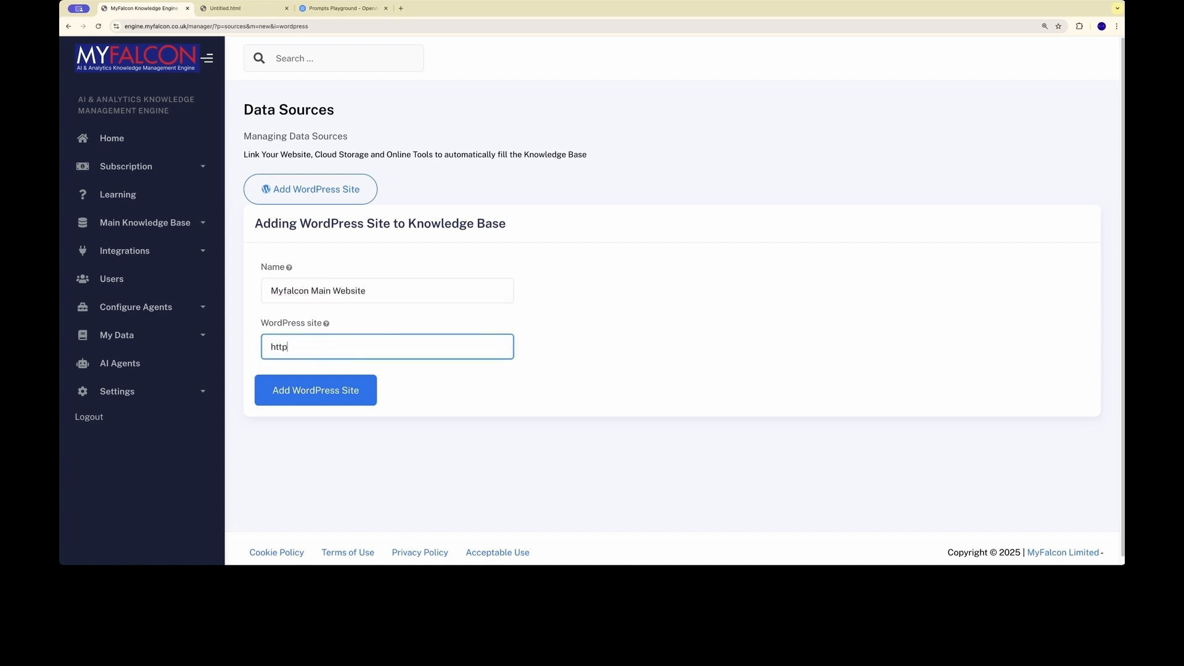
pyautogui.write('s://myfalcon.co.uk')
pyautogui.click(375, 395)
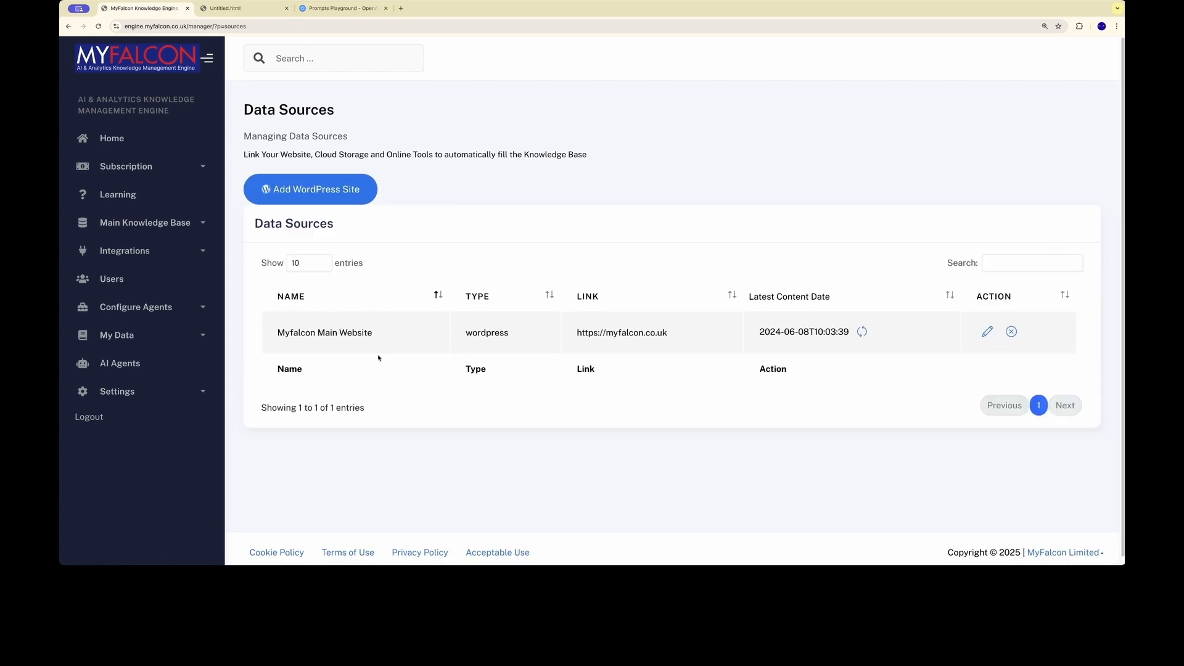
# In the pre-training documents, search for "integra" and approve "AI & Data Science Integration For Businesses" in the Integration and Mentorship domain.
pyautogui.click(148, 222)
pyautogui.click(148, 306)
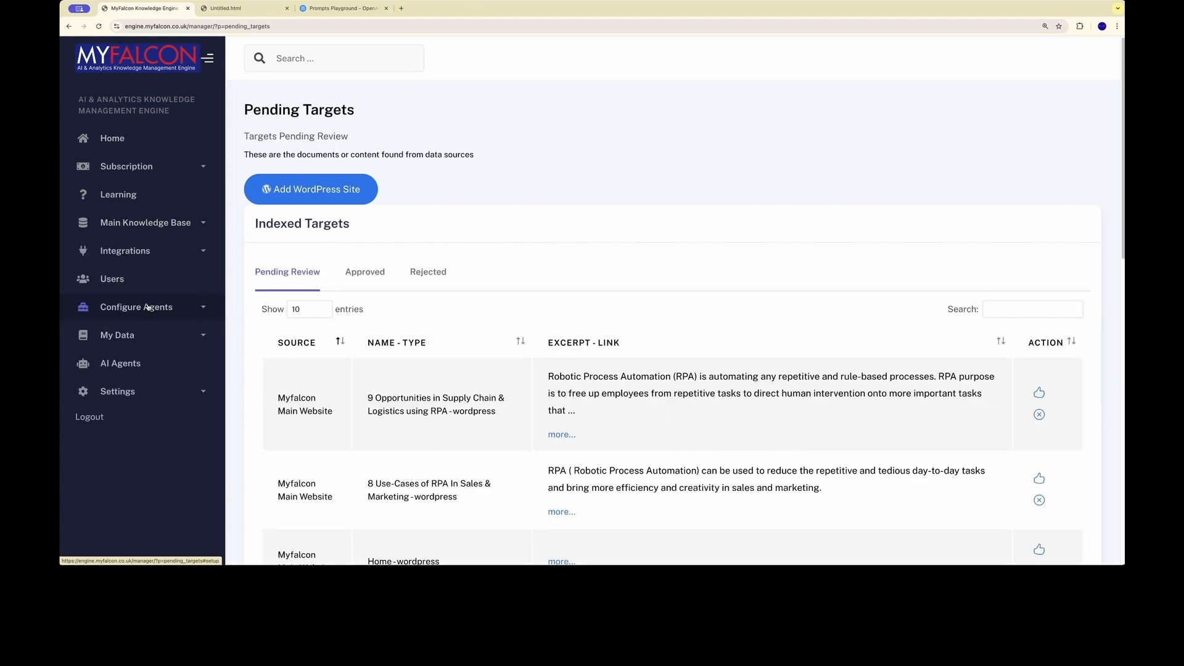
pyautogui.scroll(-5, 663, 304)
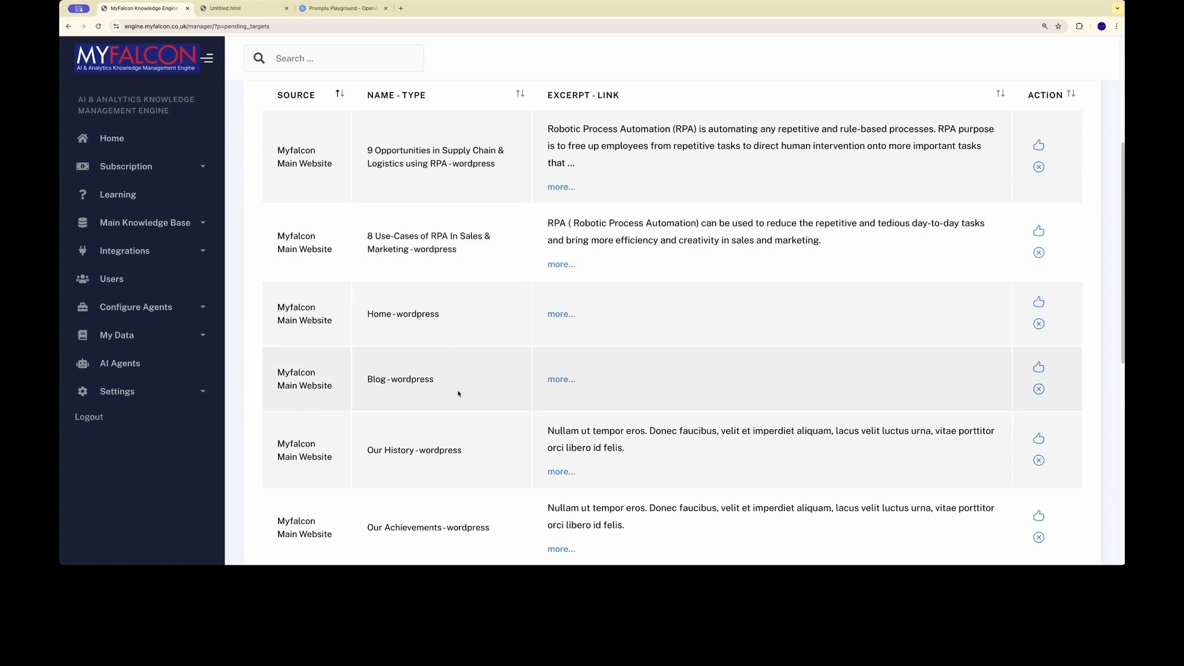
pyautogui.scroll(-3, 459, 437)
pyautogui.scroll(9, 741, 304)
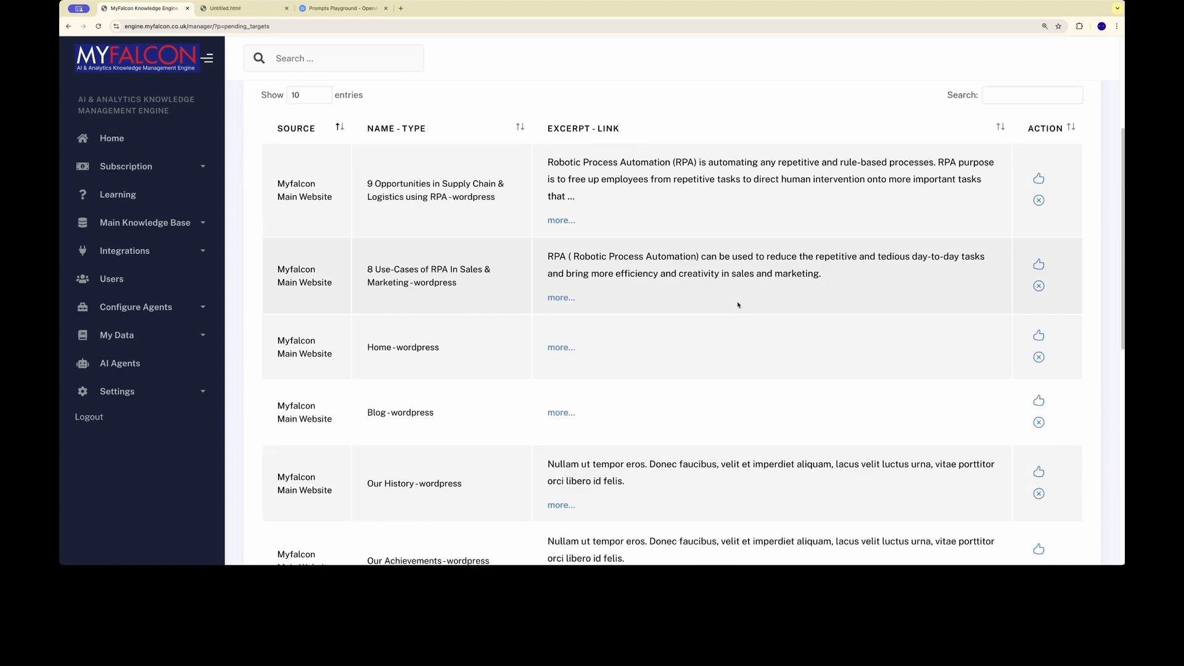
pyautogui.click(1018, 297)
pyautogui.write('i')
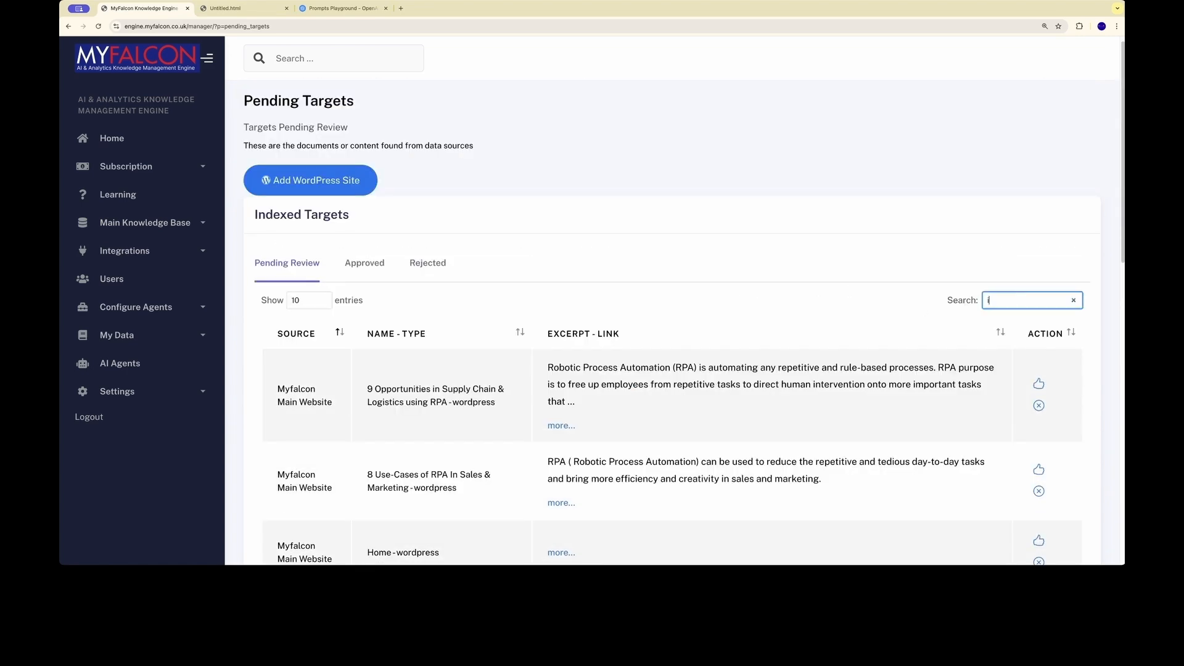
pyautogui.write('nte')
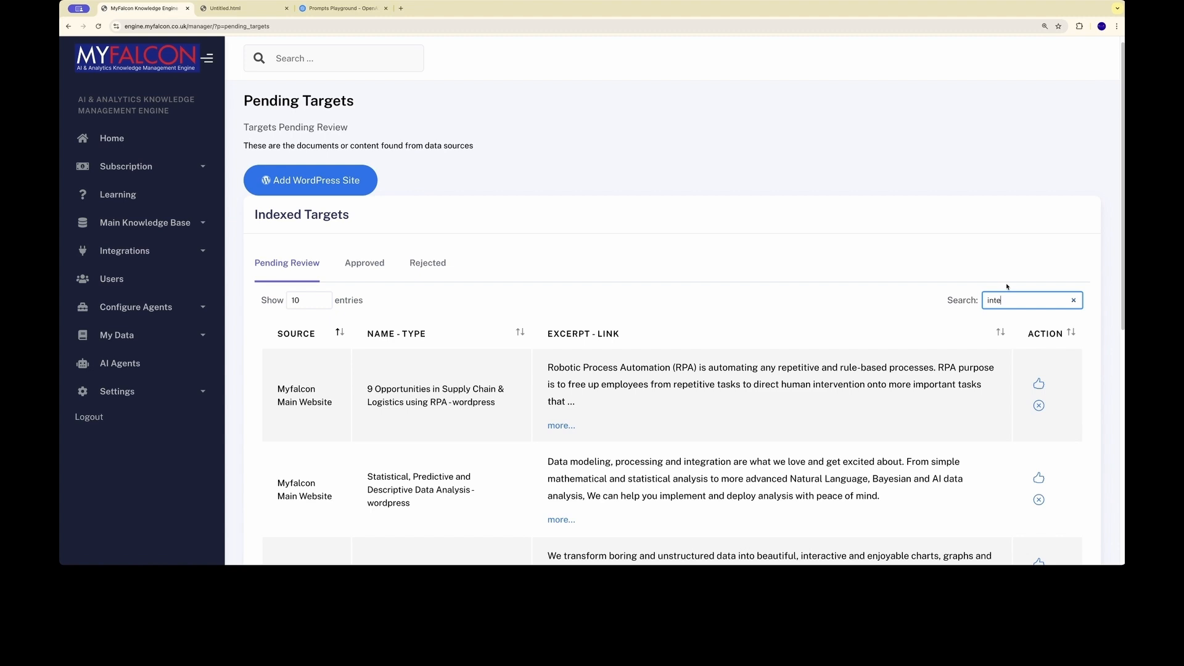
pyautogui.write('gra')
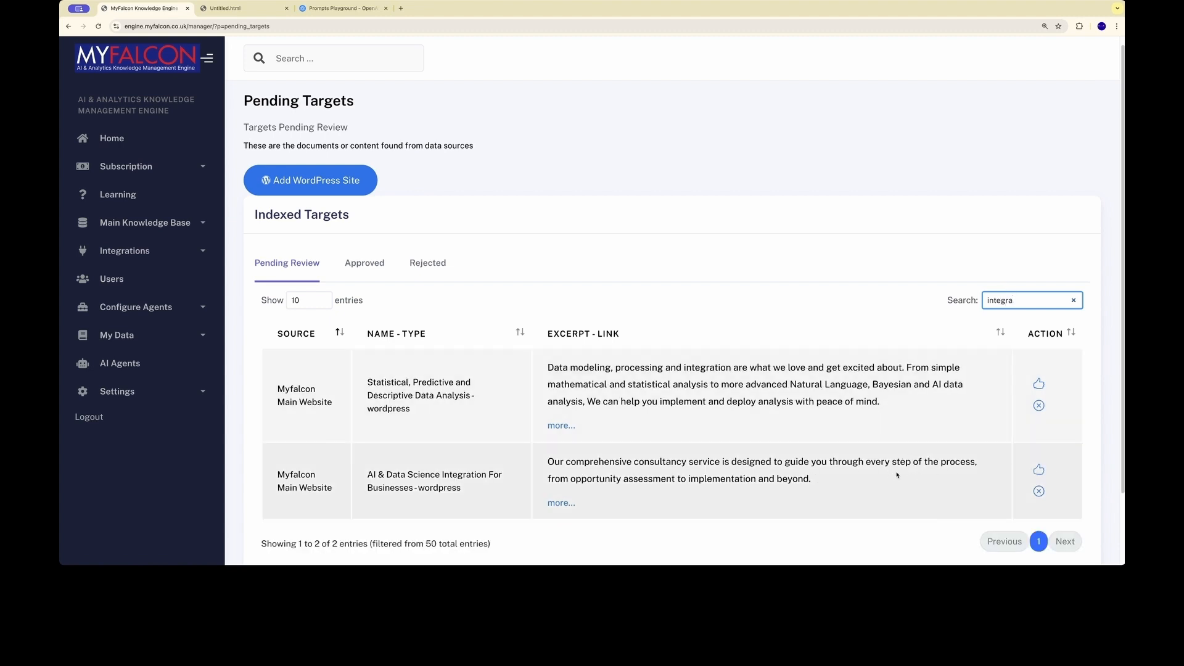
pyautogui.click(1040, 470)
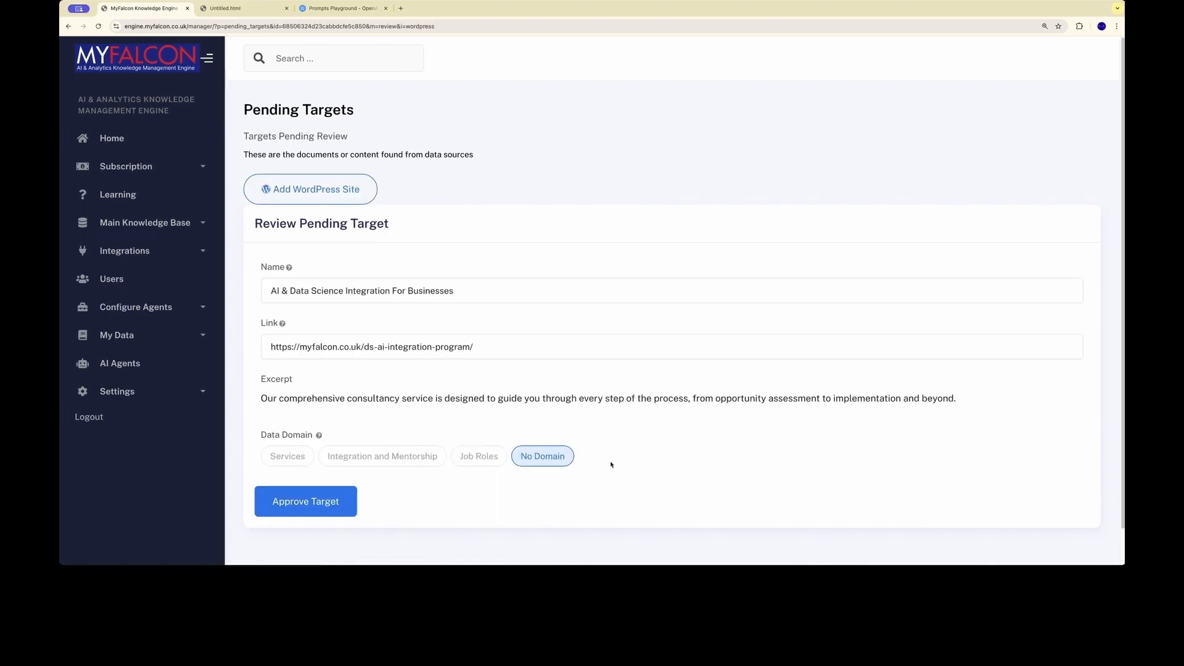
pyautogui.click(382, 458)
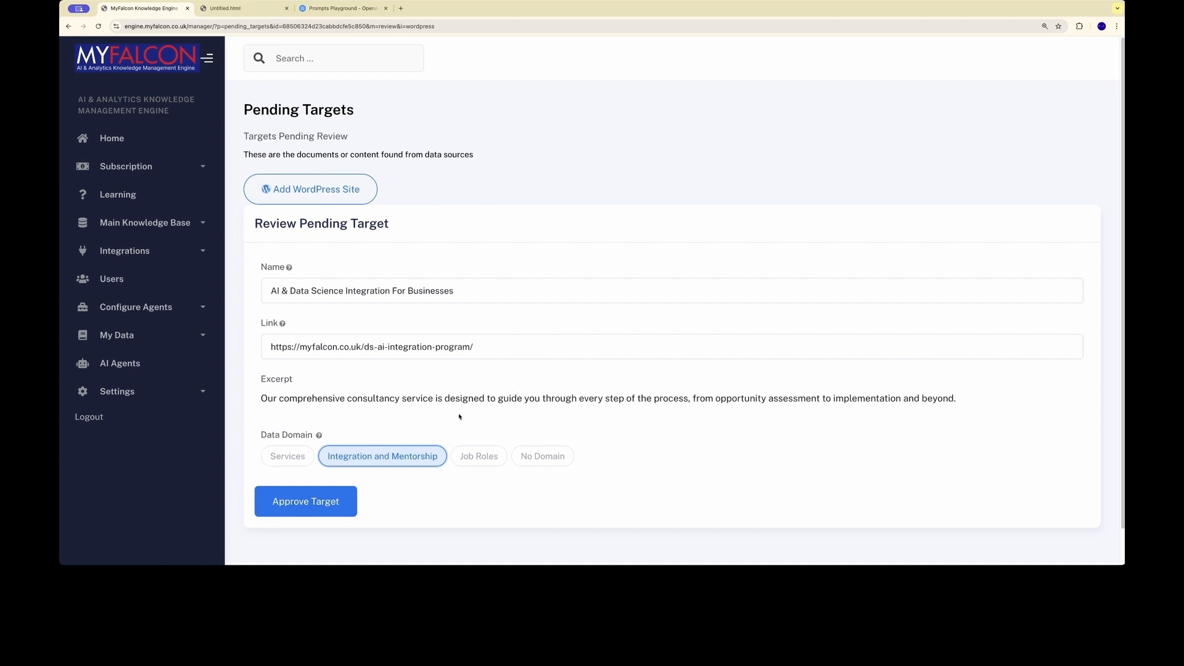
pyautogui.click(307, 502)
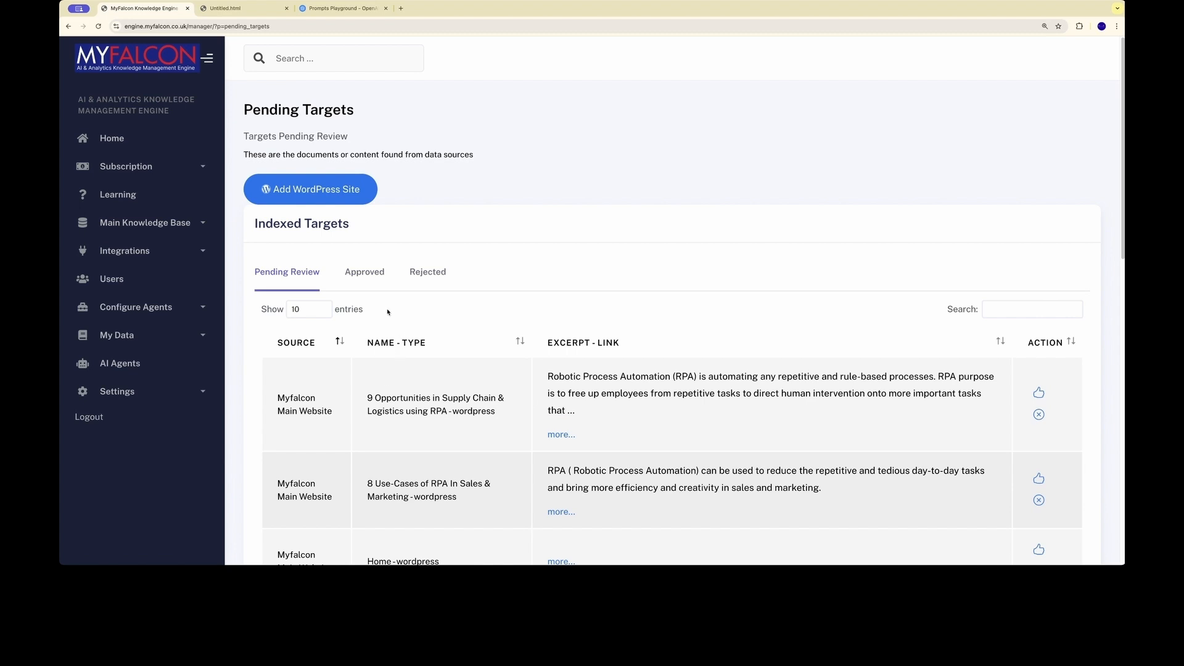
# Search the pending targets for "mentor" and approve "AI & Data Science Mentorship And Coaching" in the Integration and Mentorship domain.
pyautogui.click(1047, 313)
pyautogui.write('mentor')
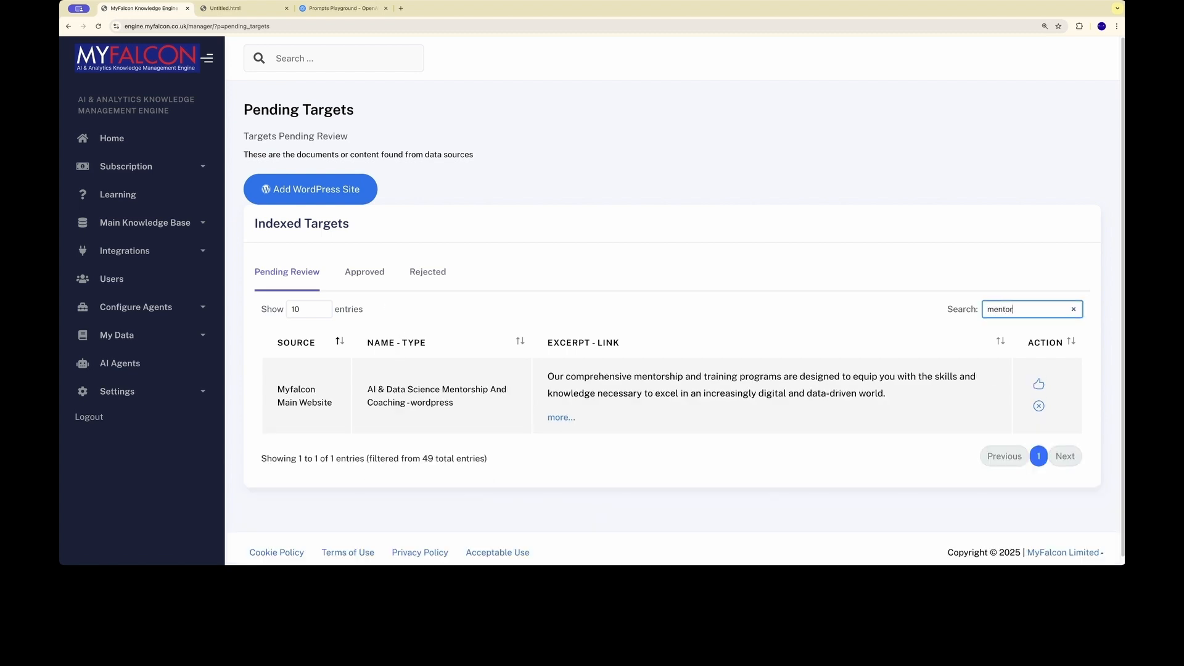
pyautogui.click(1038, 383)
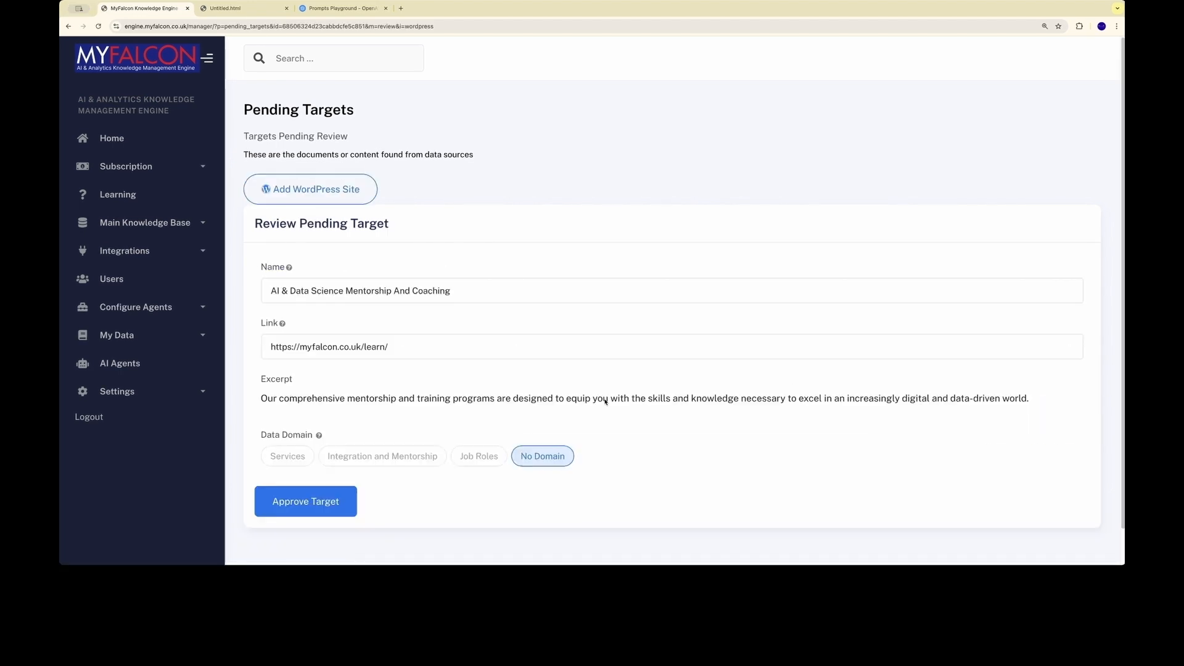
pyautogui.click(431, 459)
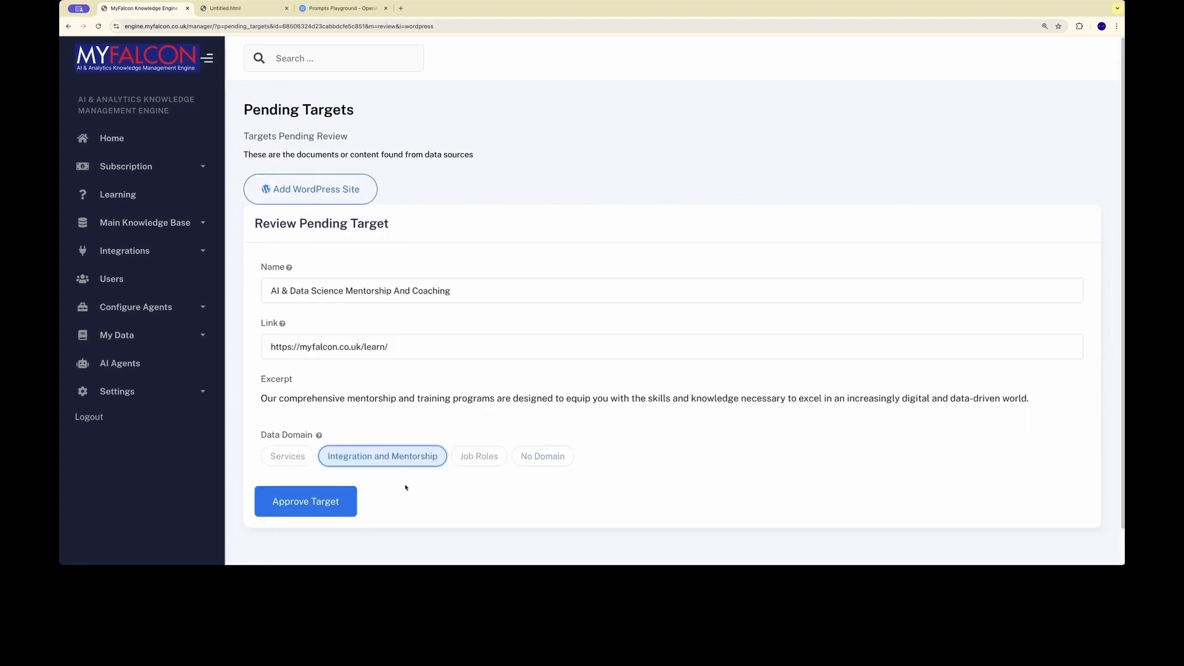
pyautogui.click(327, 501)
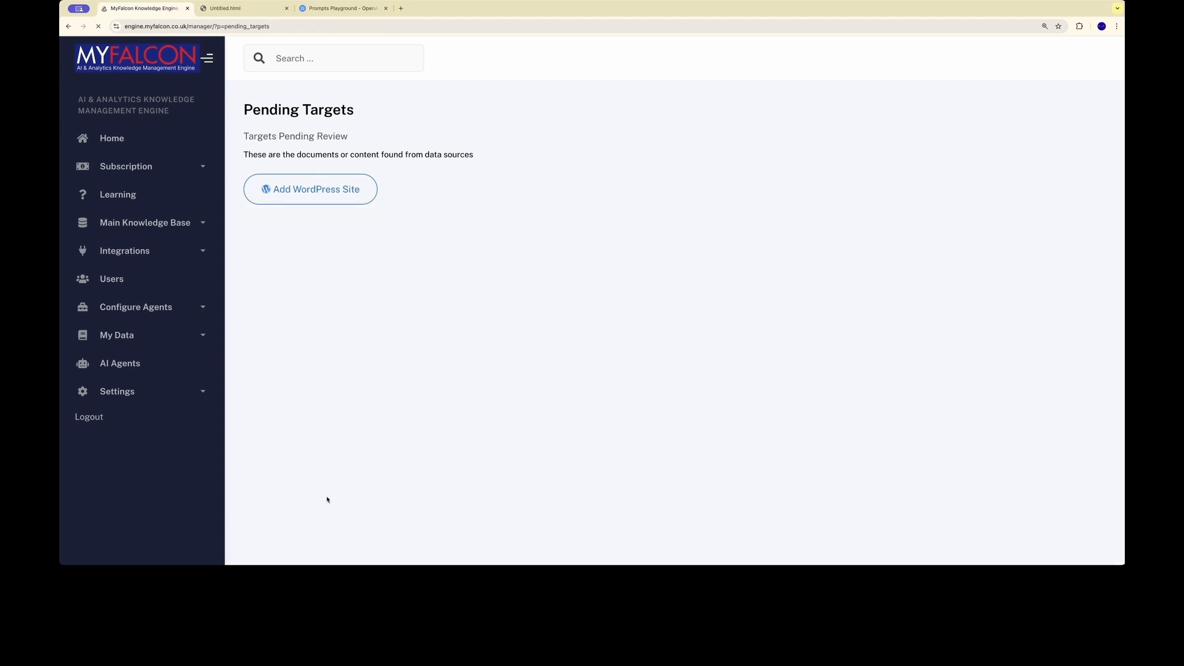
# Start a new context engine in the agent configuration and name it "Integration and Mentorship Services".
pyautogui.scroll(-3, 633, 408)
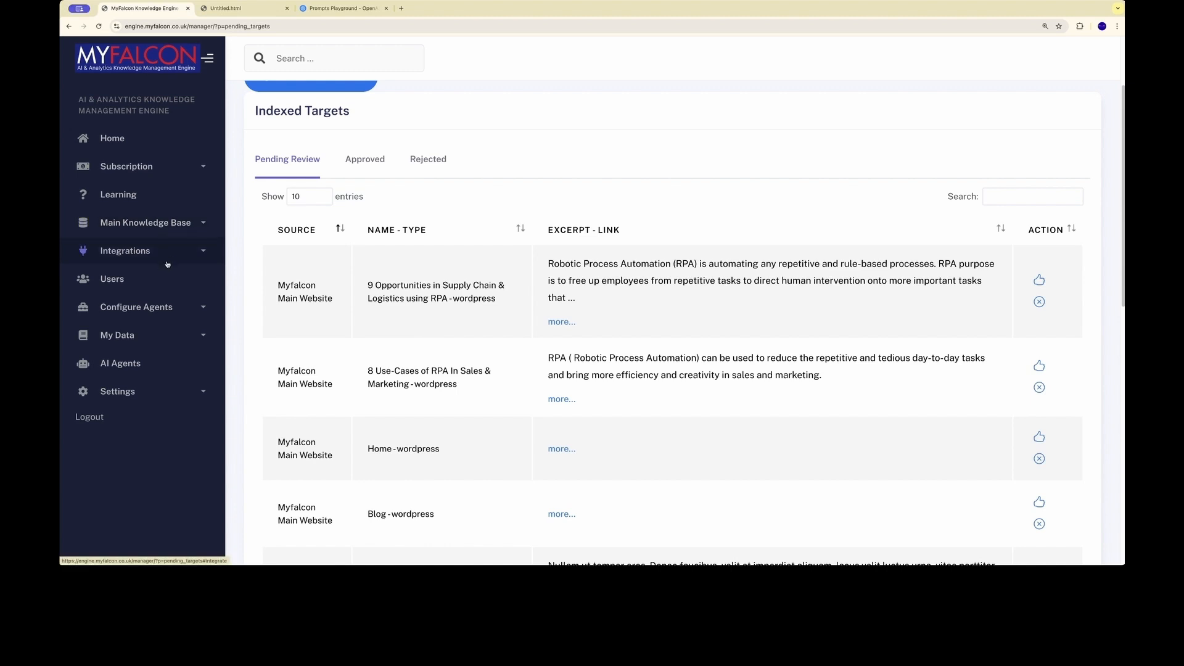
pyautogui.click(165, 312)
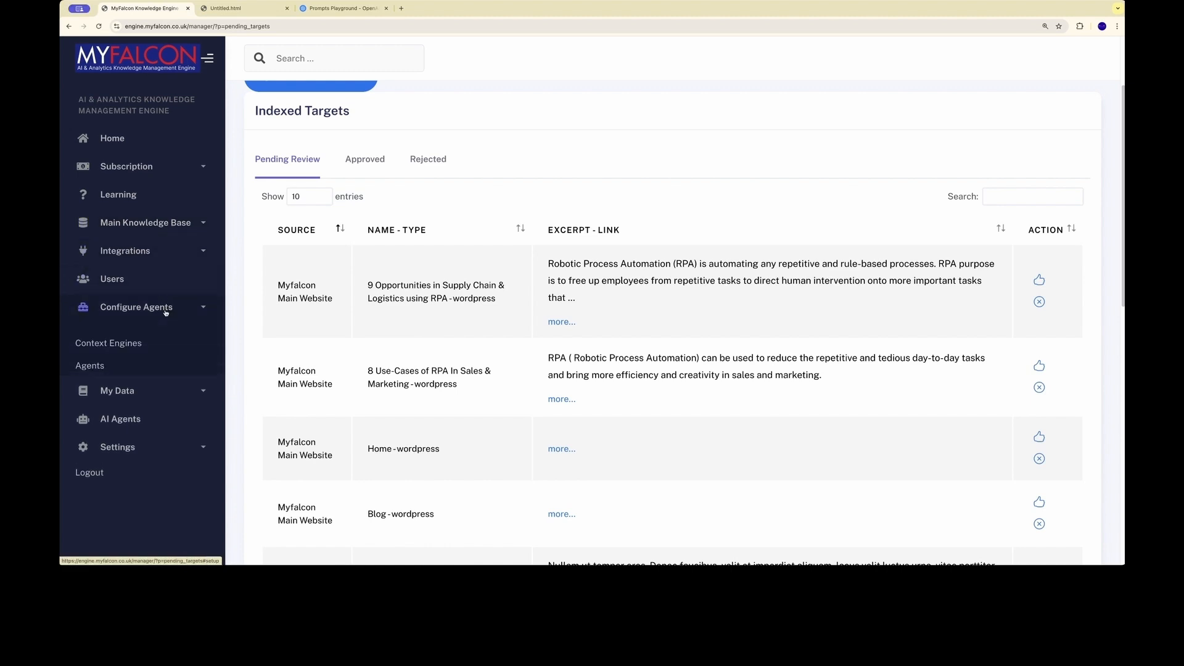
pyautogui.click(117, 343)
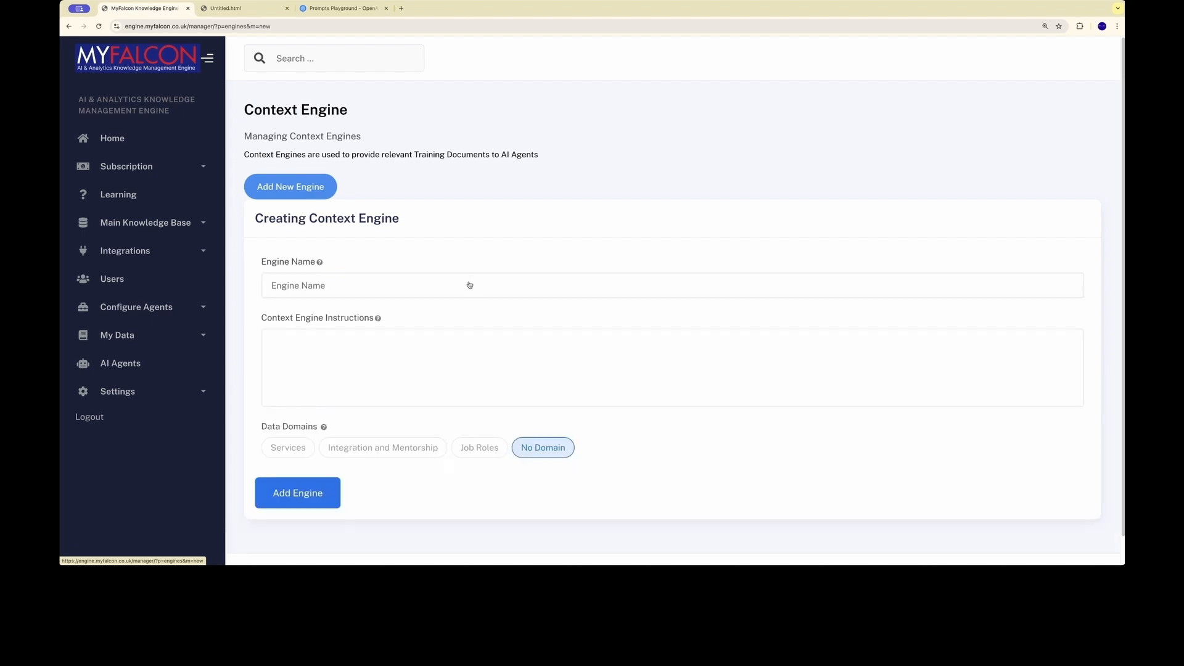
pyautogui.click(321, 287)
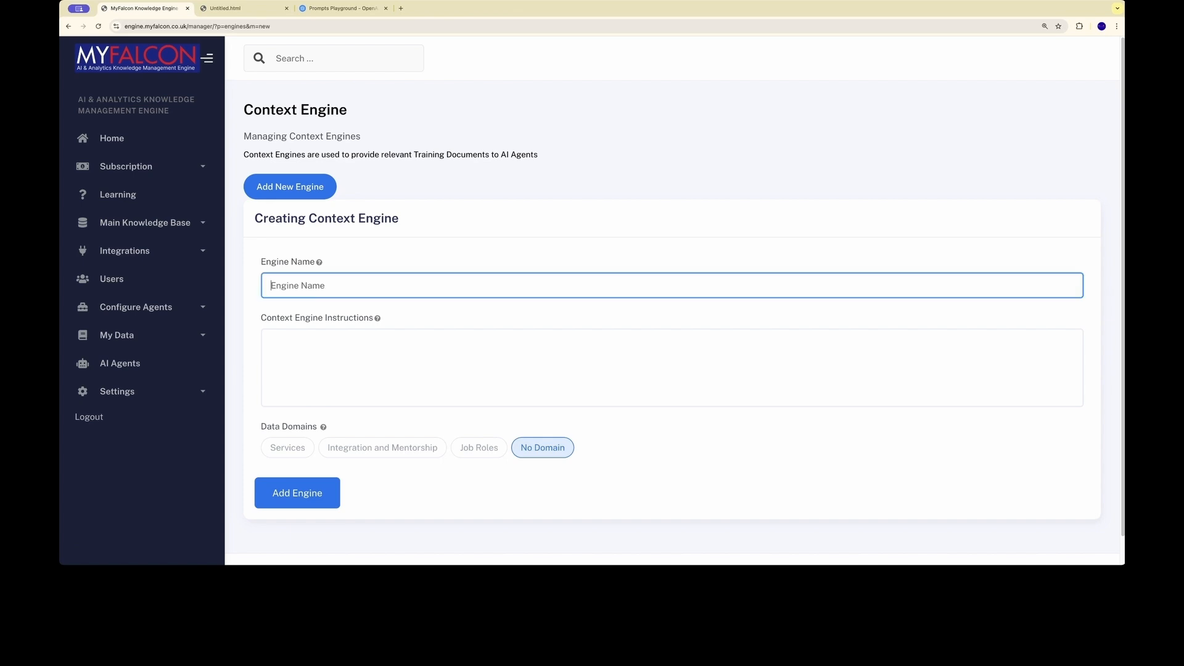
pyautogui.write('Integration and Mentrorship Services')
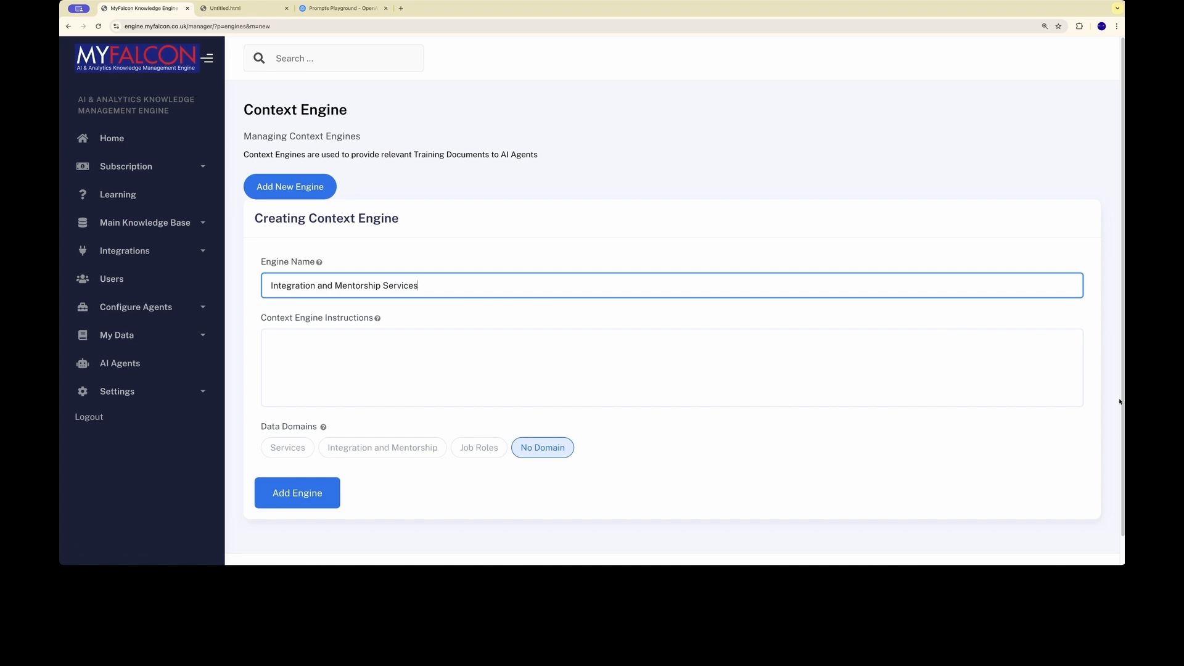
# Enter the instructions "This Context Engine provide relevant knowledge about MyFalcon Limited AI Integration and Mentorship program for start ups, Small and Medium Business and Professionals".
pyautogui.click(543, 350)
pyautogui.write('This')
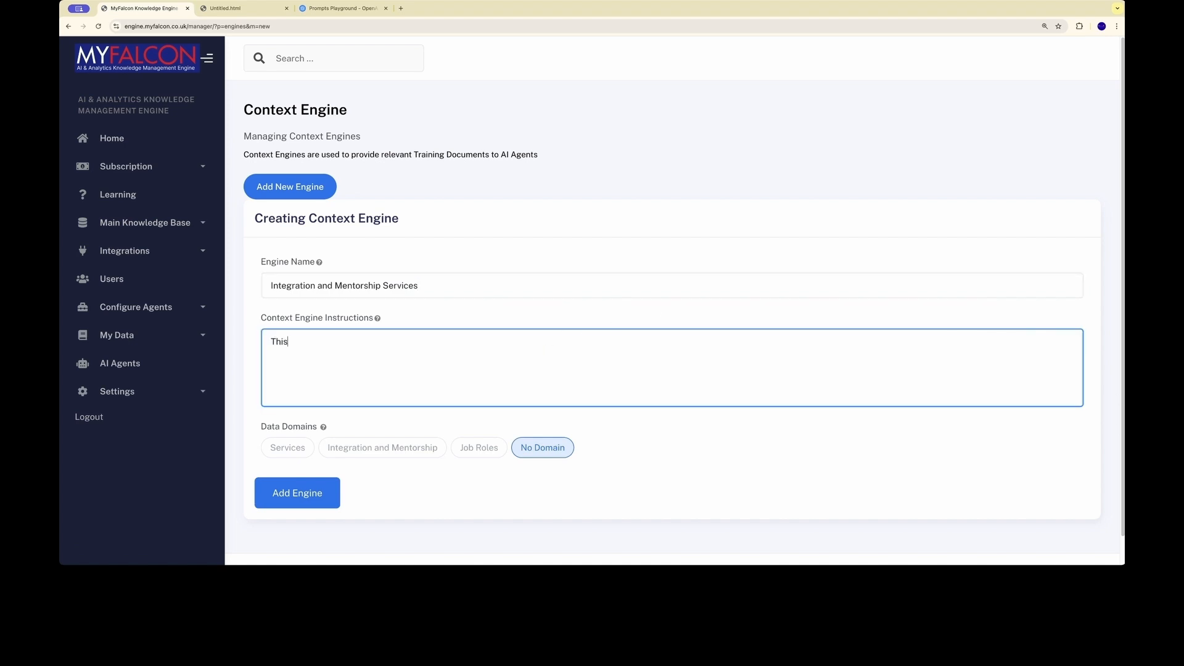
pyautogui.write(' Context Engine provide relevant know')
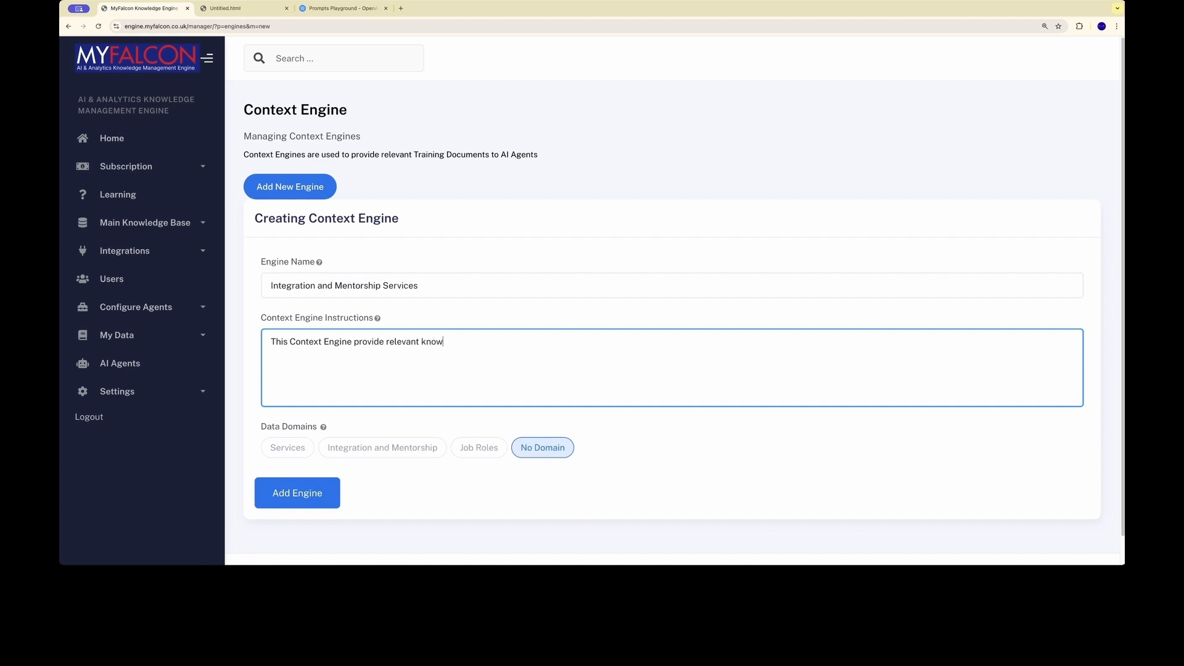
pyautogui.write('ledge about MyFalcon Limited')
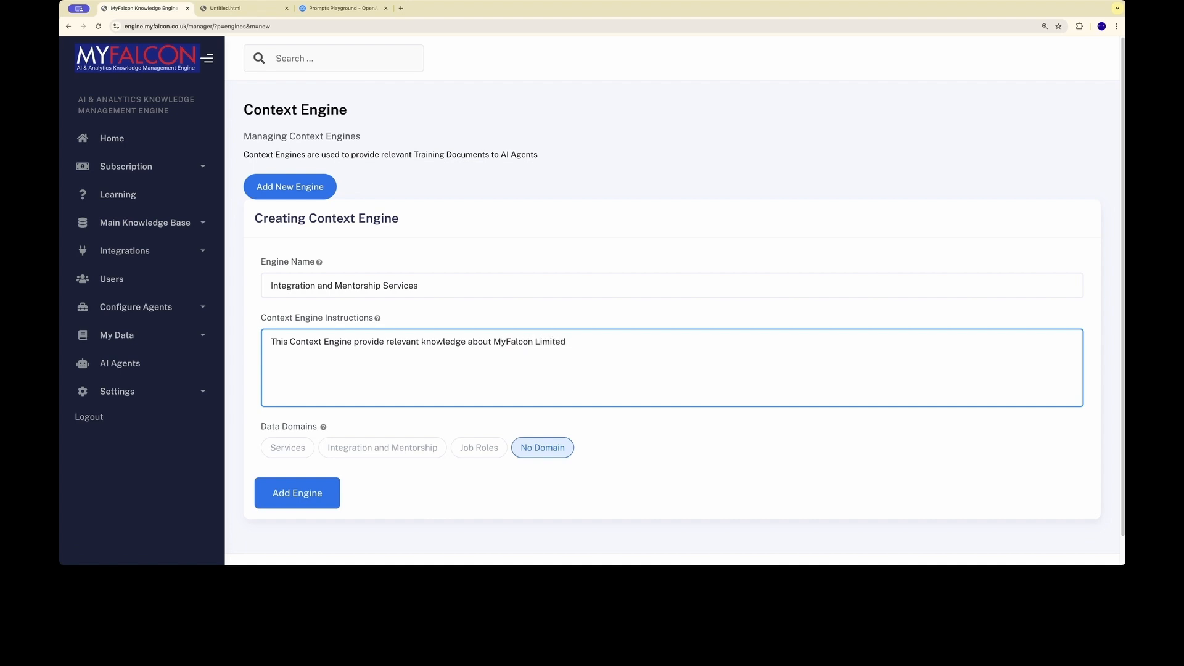
pyautogui.write(' AI Integration and mMentorship progra')
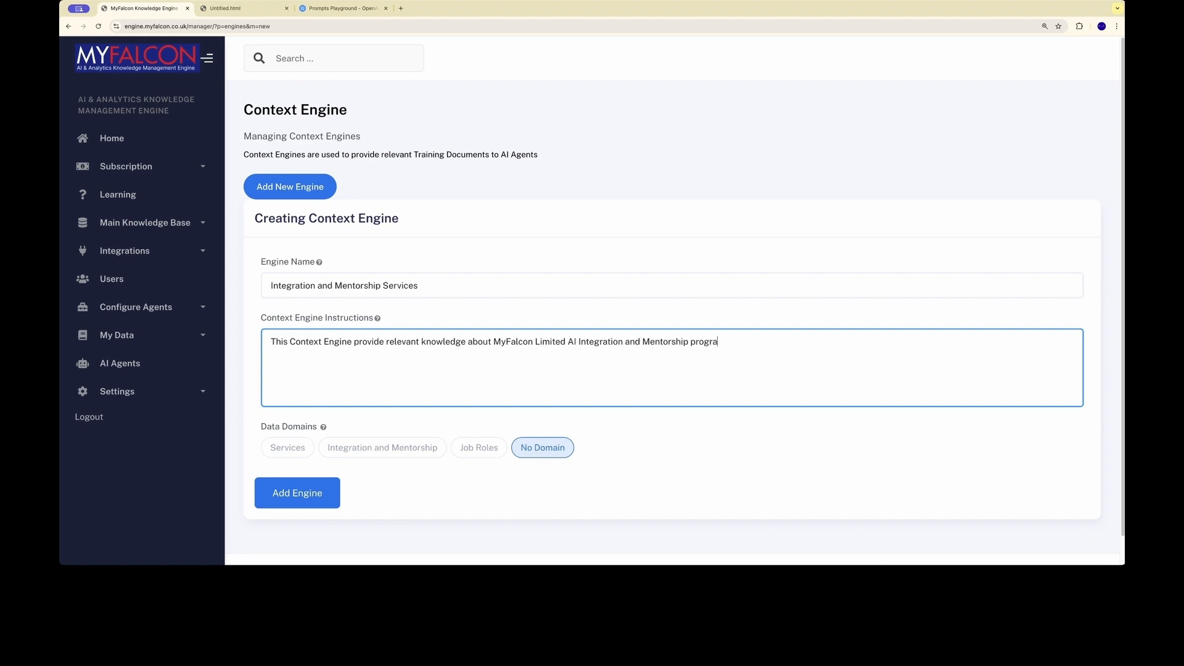
pyautogui.write('ms')
pyautogui.press('BackSpace')
pyautogui.write('for sta')
pyautogui.write('rt ups,')
pyautogui.write(' business')
pyautogui.press('BackSpace')
pyautogui.press('BackSpace')
pyautogui.press('BackSpace')
pyautogui.press('BackSpace')
pyautogui.press('BackSpace')
pyautogui.press('BackSpace')
pyautogui.press('BackSpace')
pyautogui.press('BackSpace')
pyautogui.write('Small and MEdiu')
pyautogui.press('BackSpace')
pyautogui.press('BackSpace')
pyautogui.press('BackSpace')
pyautogui.press('BackSpace')
pyautogui.write('ediu')
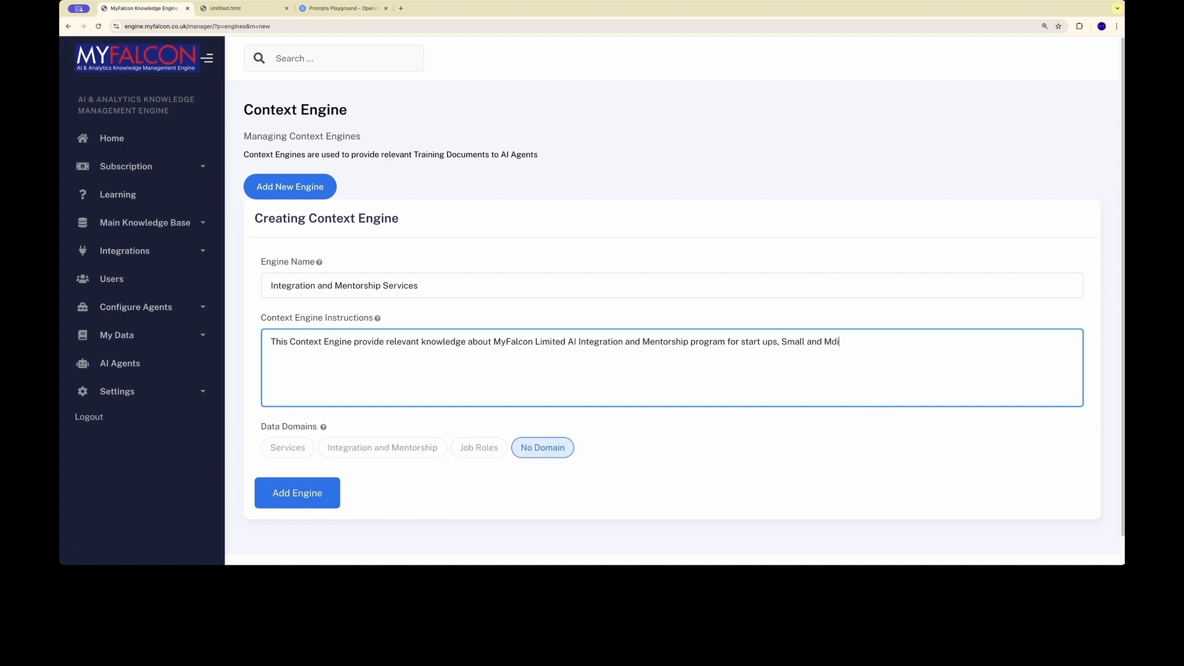
pyautogui.write('m Business and Professionals')
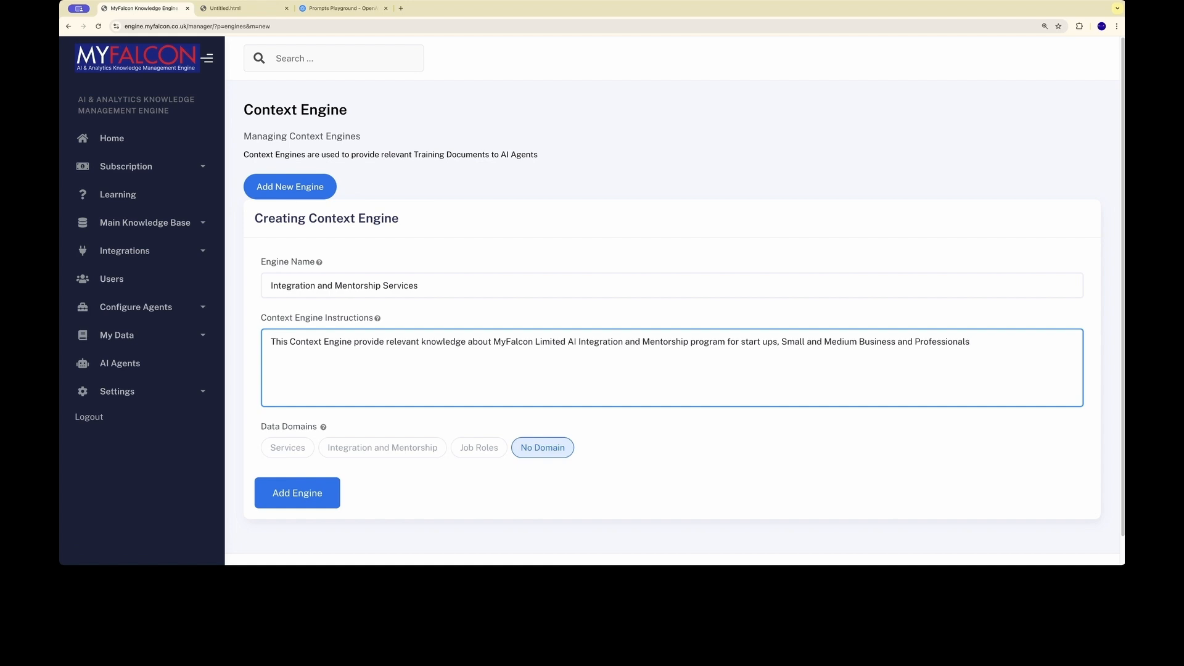
# Assign the engine to the Integration and Mentorship domain instead of No Domain, and add the engine.
pyautogui.click(370, 449)
pyautogui.click(538, 449)
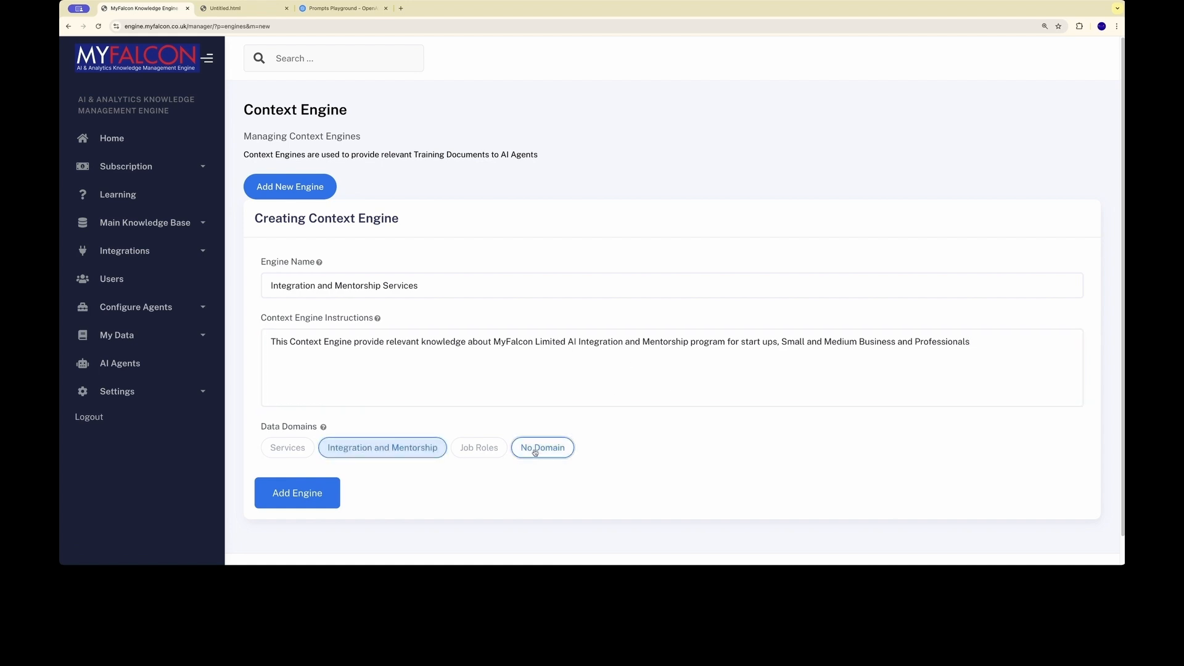
pyautogui.click(300, 496)
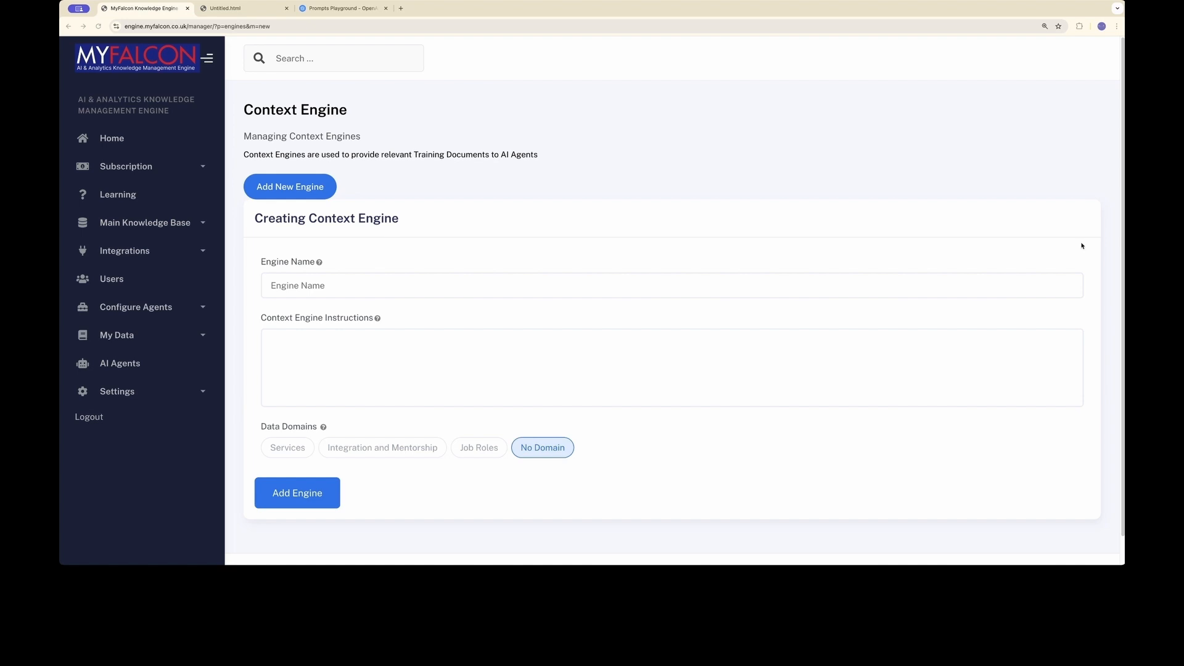
# Name a new context engine "MyFalcon Services" and paste instructions listing Digital Transformation, Machine Learning, Data Science, Analytics and AI consultancy.
pyautogui.click(572, 285)
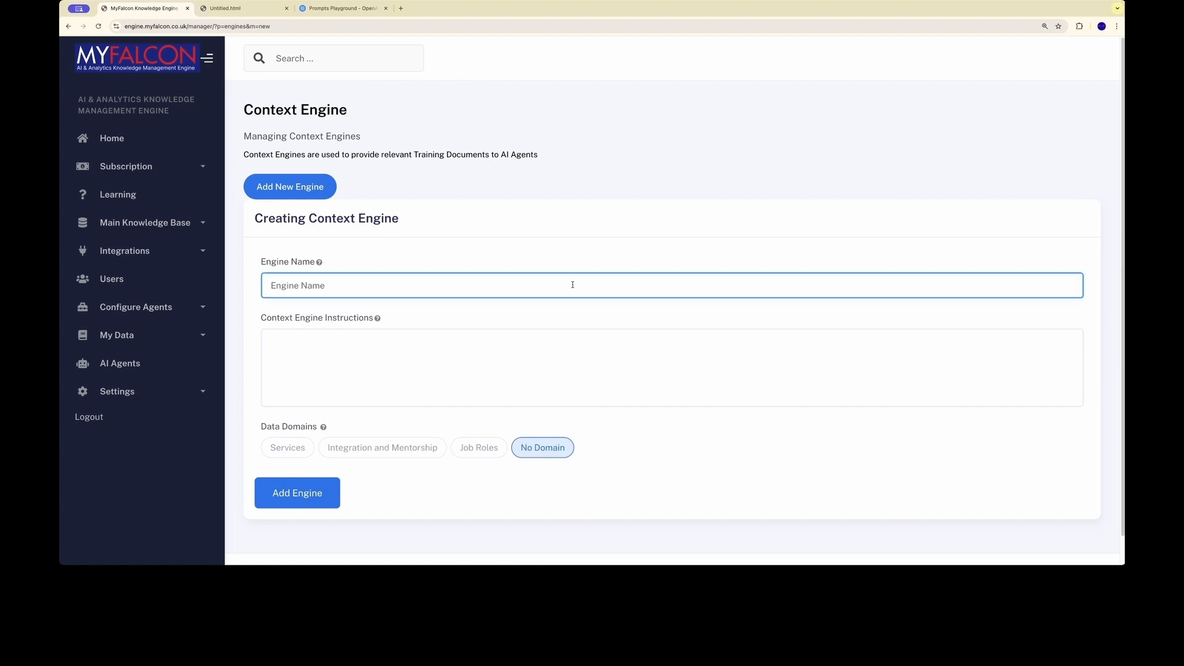
pyautogui.write('MyFalcon Services')
pyautogui.press('Tab')
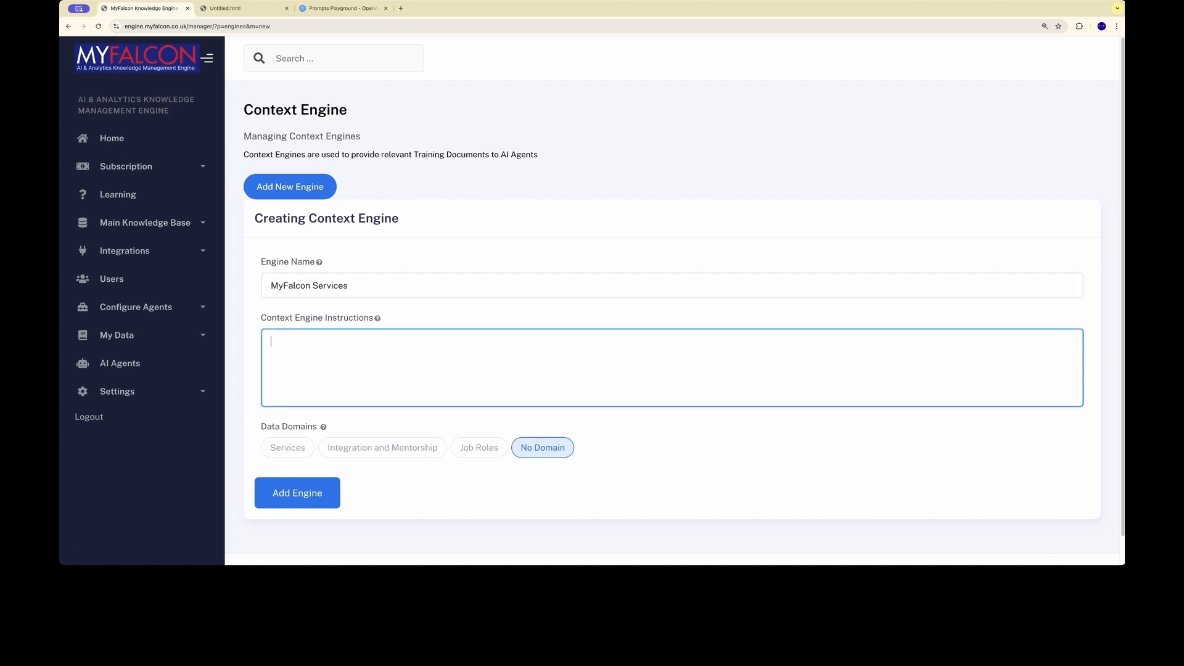
pyautogui.write('This')
pyautogui.press('super+v')
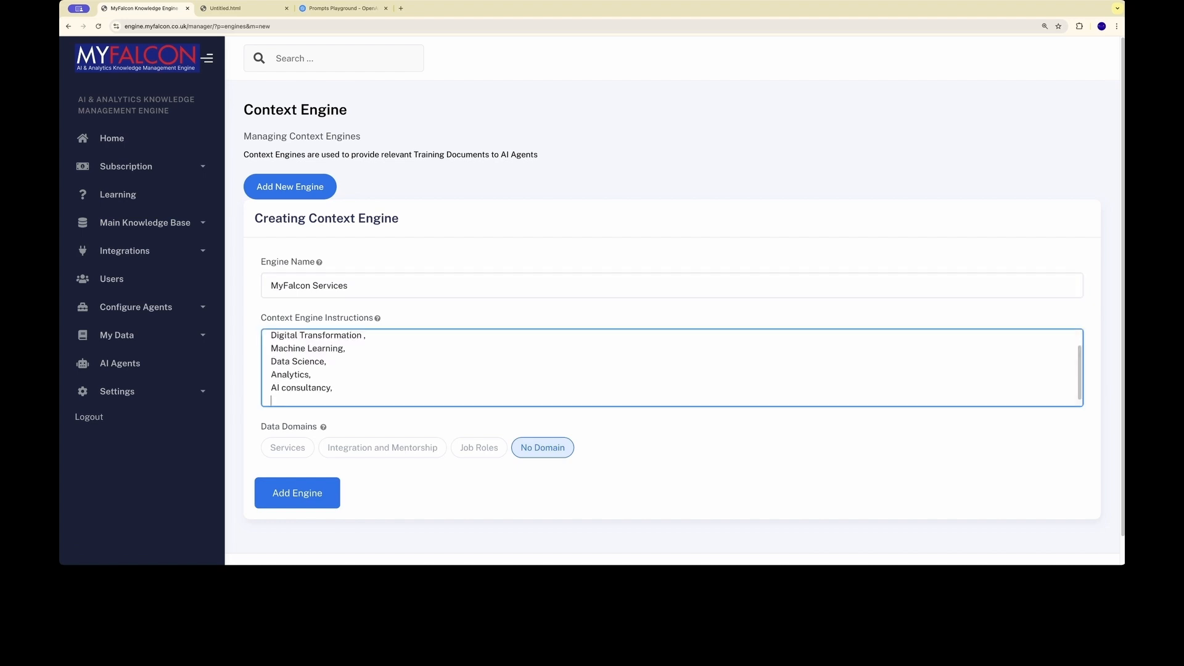
pyautogui.scroll(1, 687, 357)
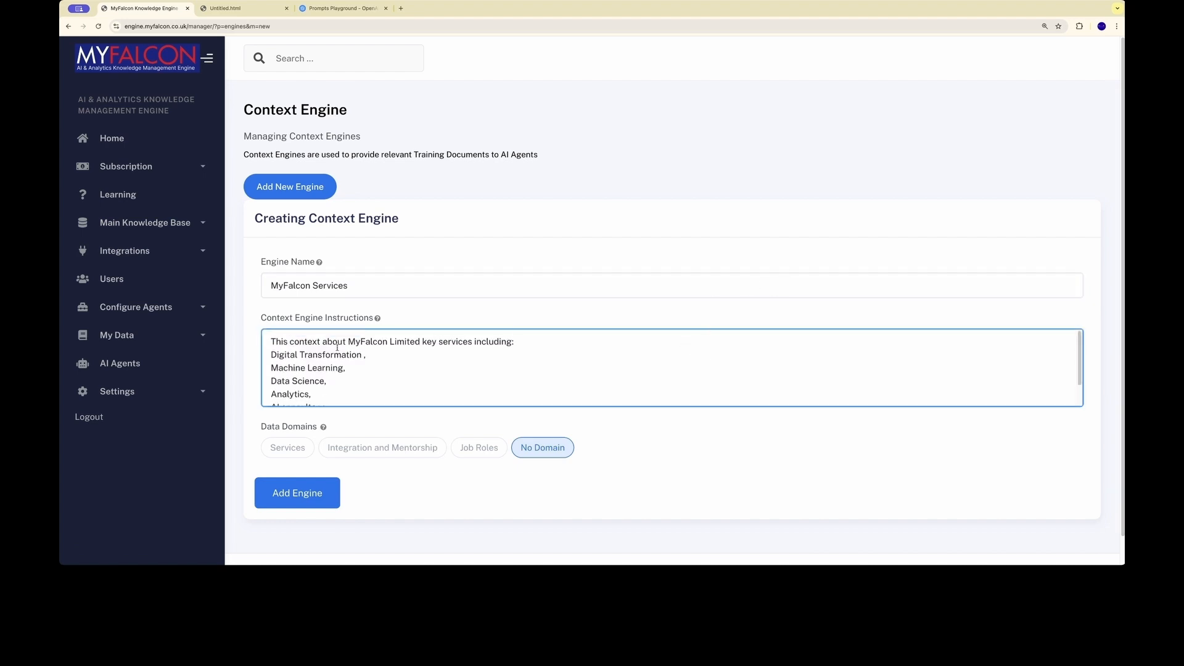
# Reword the first line of the instructions to "This provides context about MyFalcon Limited key services including:".
pyautogui.click(289, 342)
pyautogui.write('an')
pyautogui.press('BackSpace')
pyautogui.press('BackSpace')
pyautogui.press('BackSpace')
pyautogui.write('provides')
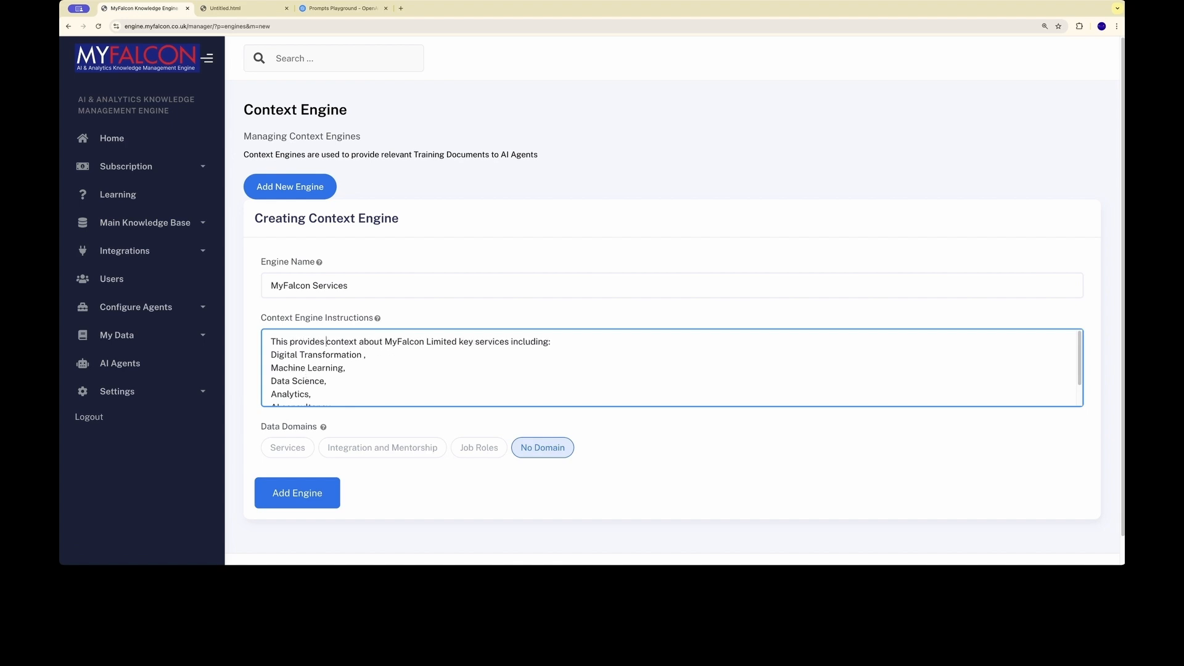
pyautogui.scroll(-2, 436, 378)
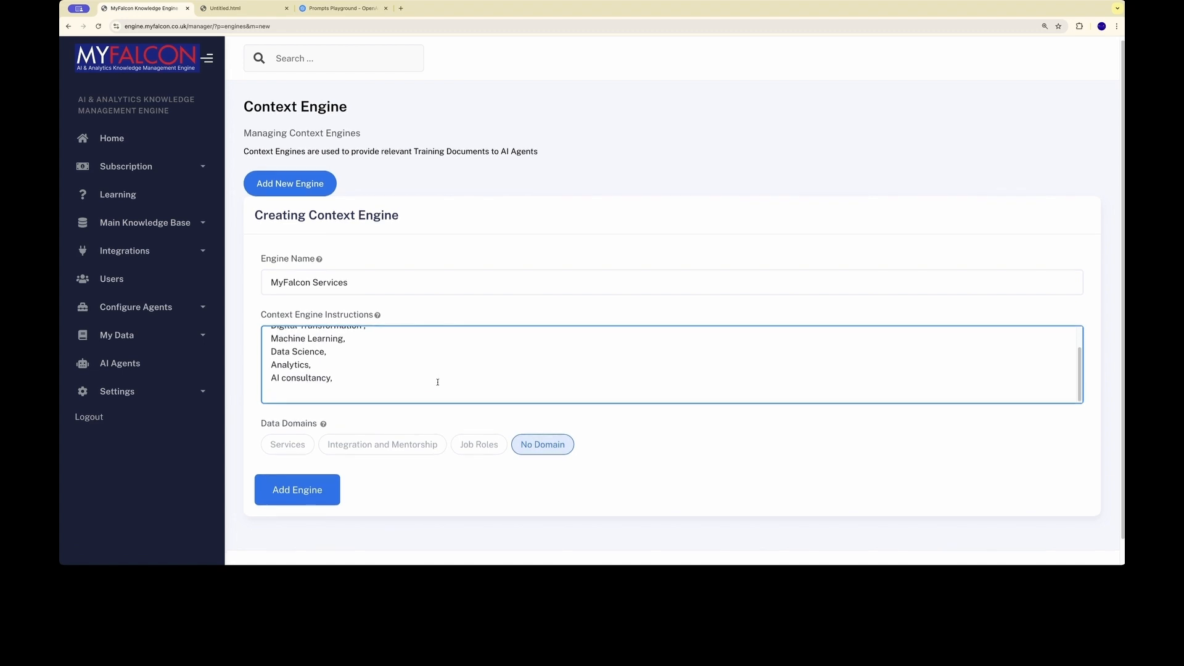
pyautogui.scroll(1, 438, 384)
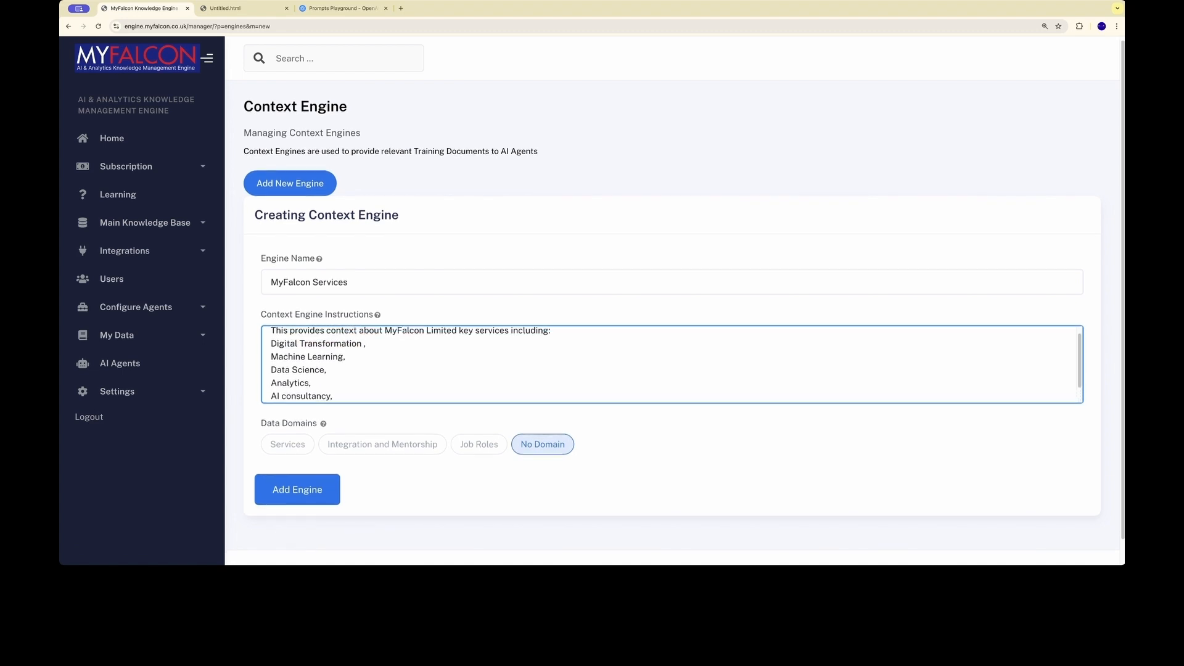
pyautogui.press('super+Tab')
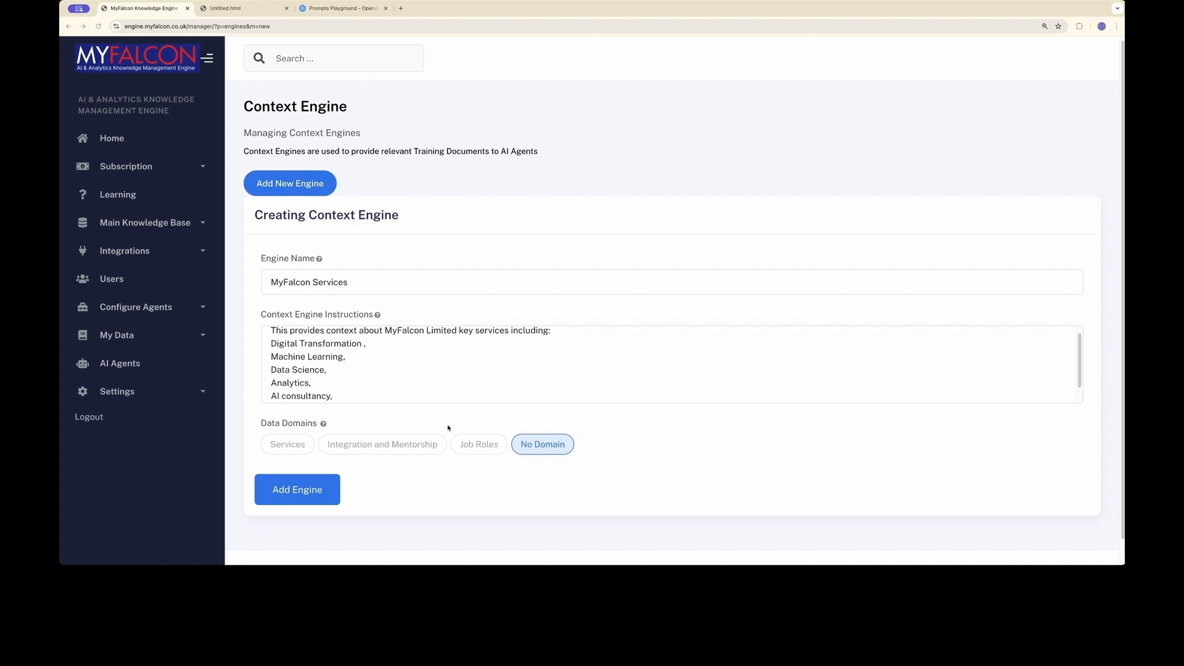
# Assign the MyFalcon Services engine to the Services domain and add the engine.
pyautogui.click(297, 445)
pyautogui.click(298, 445)
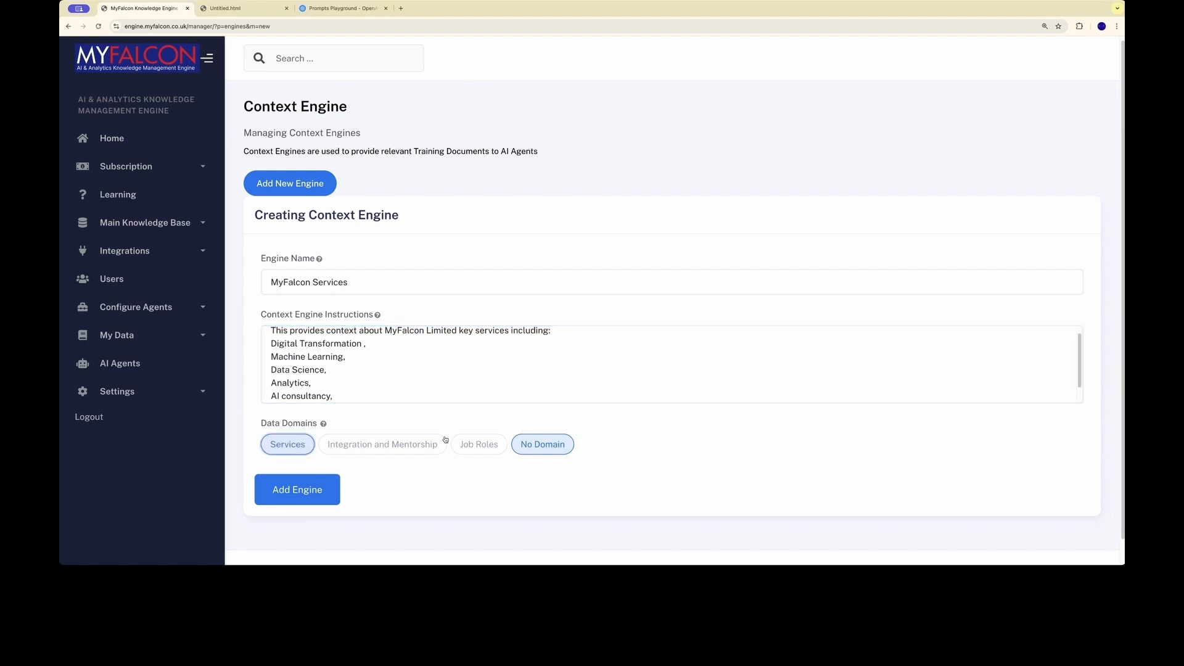
pyautogui.click(304, 490)
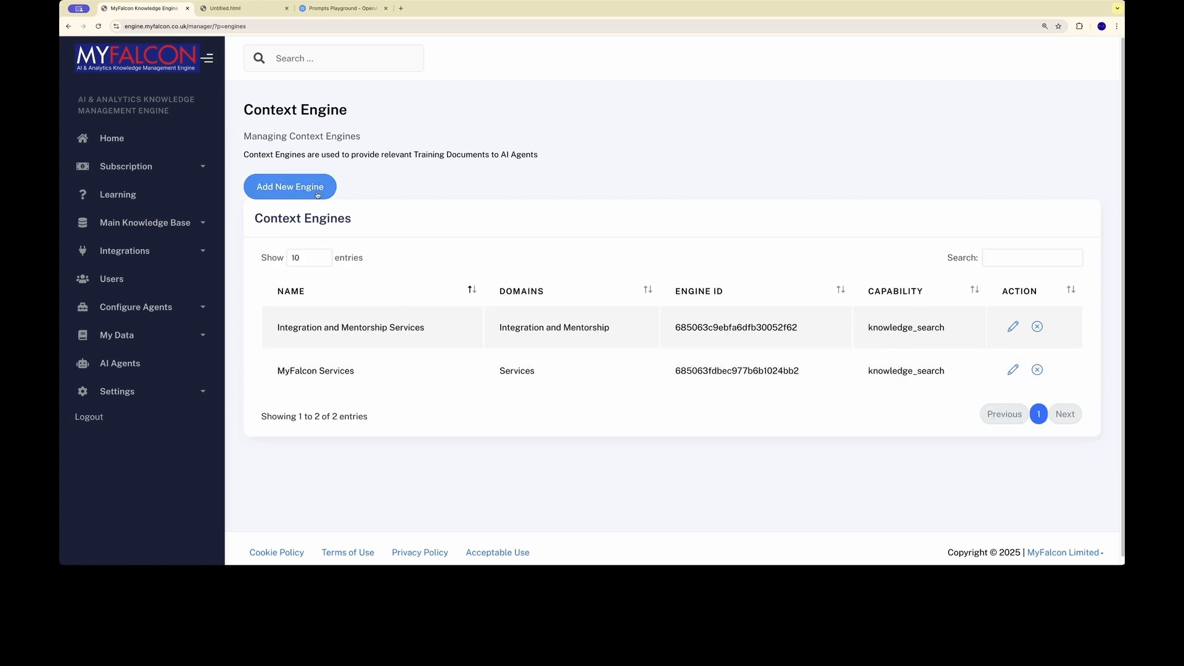
# Start another new context engine and name it "Job Roles".
pyautogui.click(291, 193)
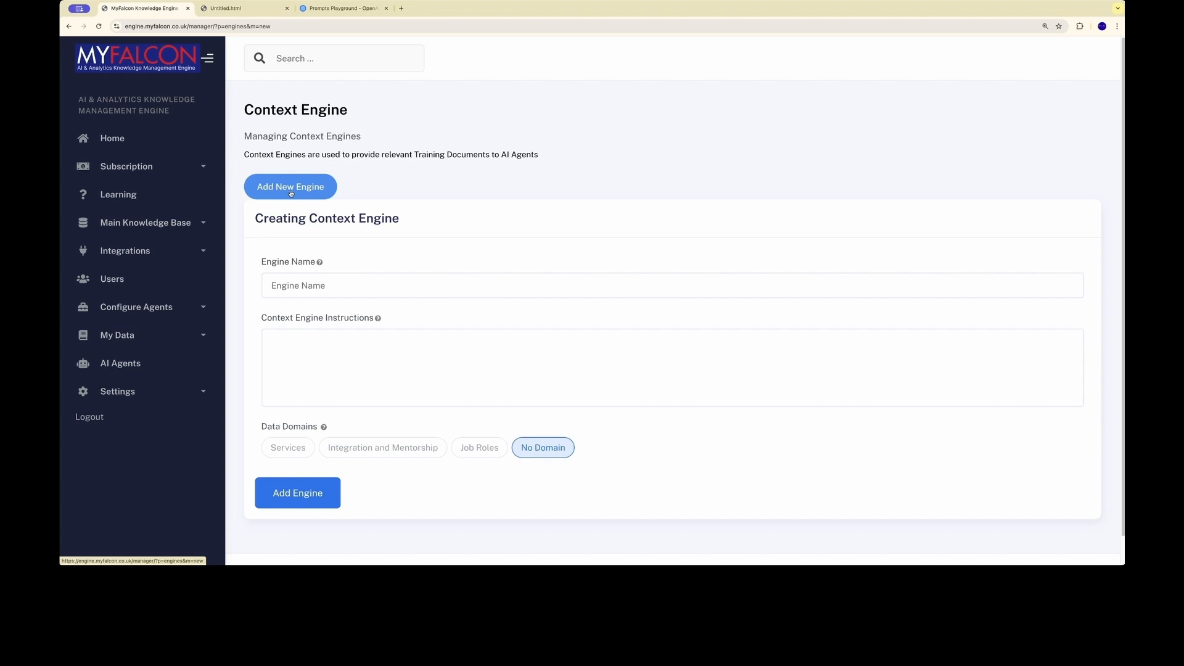
pyautogui.click(320, 284)
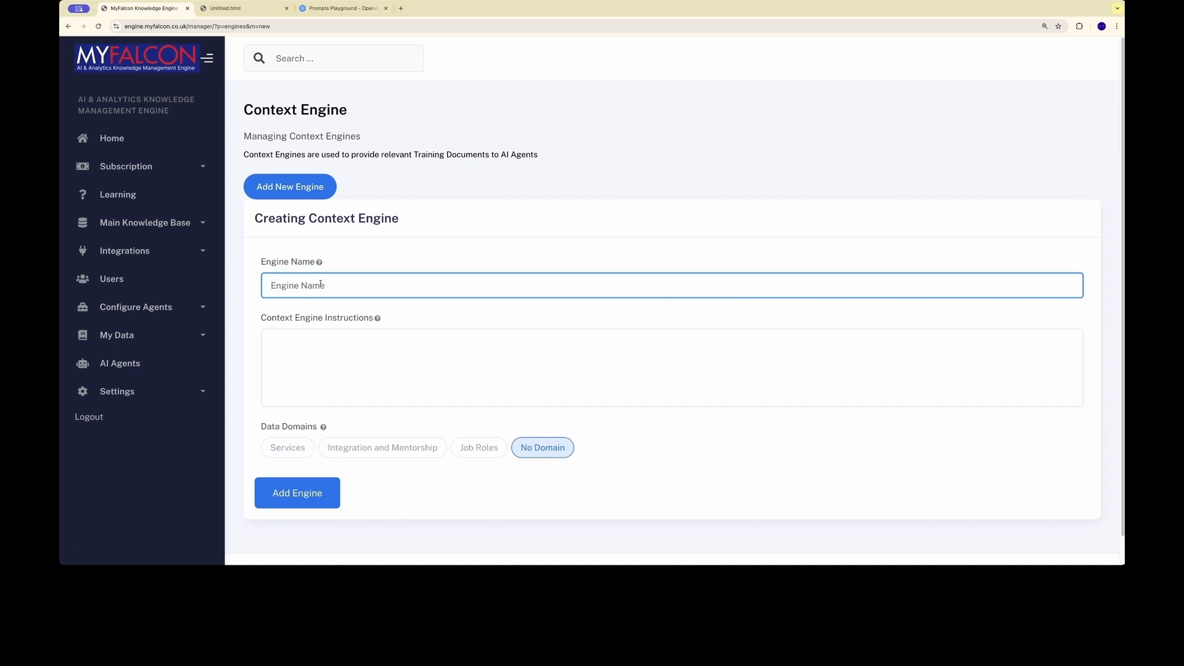
pyautogui.write('Data')
pyautogui.press('BackSpace')
pyautogui.press('BackSpace')
pyautogui.press('BackSpace')
pyautogui.press('BackSpace')
pyautogui.press('BackSpace')
pyautogui.write('Job Roles')
# Begin the Job Roles engine's instructions with "This context provides details about".
pyautogui.click(570, 369)
pyautogui.write('The con')
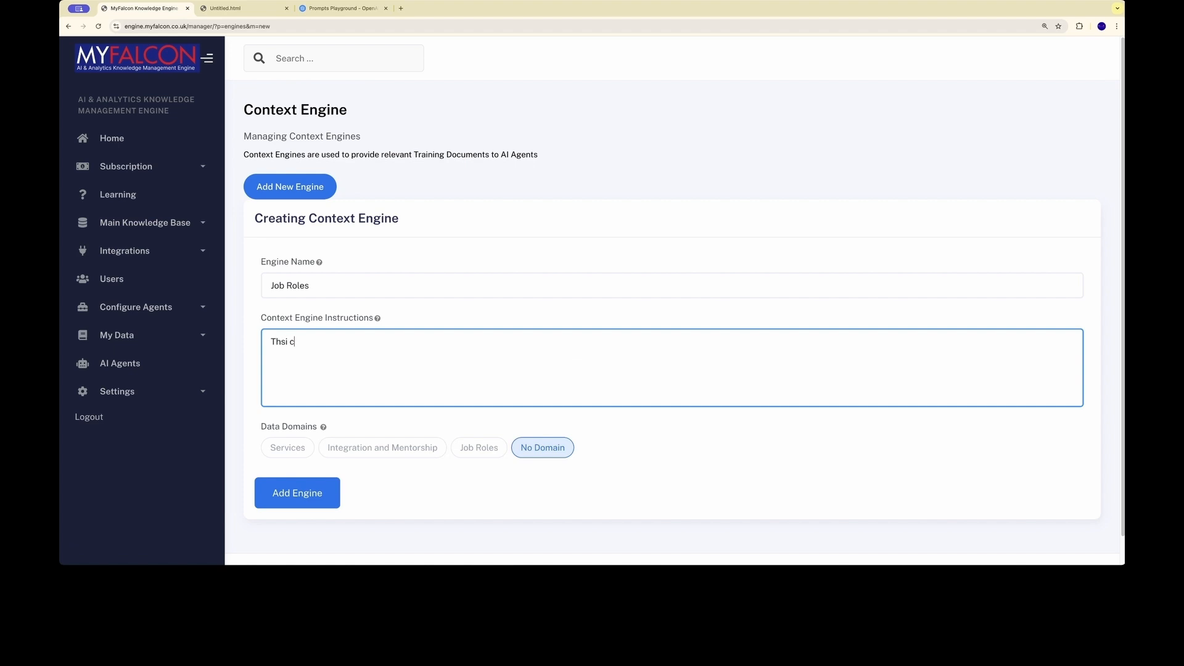
pyautogui.press('BackSpace')
pyautogui.press('BackSpace')
pyautogui.press('BackSpace')
pyautogui.press('BackSpace')
pyautogui.press('BackSpace')
pyautogui.write('is context E')
pyautogui.write('gni')
pyautogui.press('BackSpace')
pyautogui.press('BackSpace')
pyautogui.press('BackSpace')
pyautogui.write('ngien pro')
pyautogui.write('vides')
pyautogui.press('BackSpace')
pyautogui.press('BackSpace')
pyautogui.press('BackSpace')
pyautogui.press('BackSpace')
pyautogui.press('BackSpace')
pyautogui.press('BackSpace')
pyautogui.press('BackSpace')
pyautogui.press('BackSpace')
pyautogui.press('BackSpace')
pyautogui.press('BackSpace')
pyautogui.press('BackSpace')
pyautogui.press('BackSpace')
pyautogui.press('BackSpace')
pyautogui.press('BackSpace')
pyautogui.press('BackSpace')
pyautogui.press('BackSpace')
pyautogui.write('provides details about ')
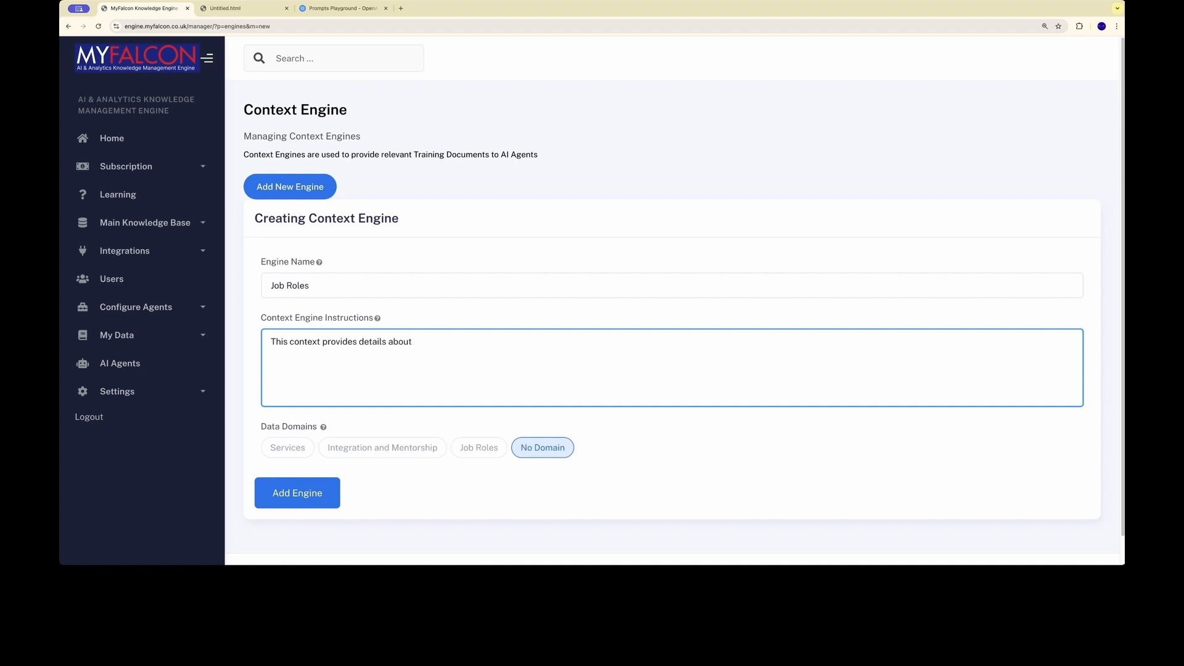
# Complete the instructions with "key skills, roles and responsibilities of Senior Data Scientist , Senior Data Engineer and Senior AI Engineer".
pyautogui.write('key skills, roles and responisbi')
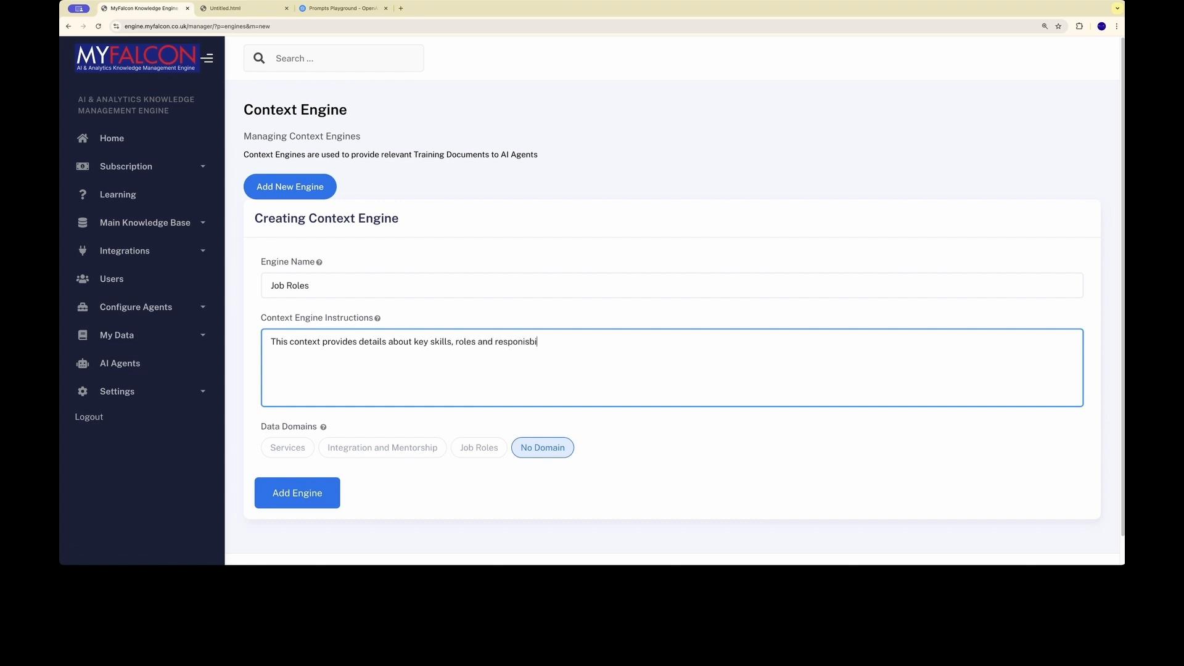
pyautogui.write('lity')
pyautogui.press('BackSpace')
pyautogui.press('BackSpace')
pyautogui.press('BackSpace')
pyautogui.write('ti')
pyautogui.press('BackSpace')
pyautogui.write('ies of')
pyautogui.click(522, 341)
pyautogui.press('BackSpace')
pyautogui.write('i')
pyautogui.scroll(-1, 683, 300)
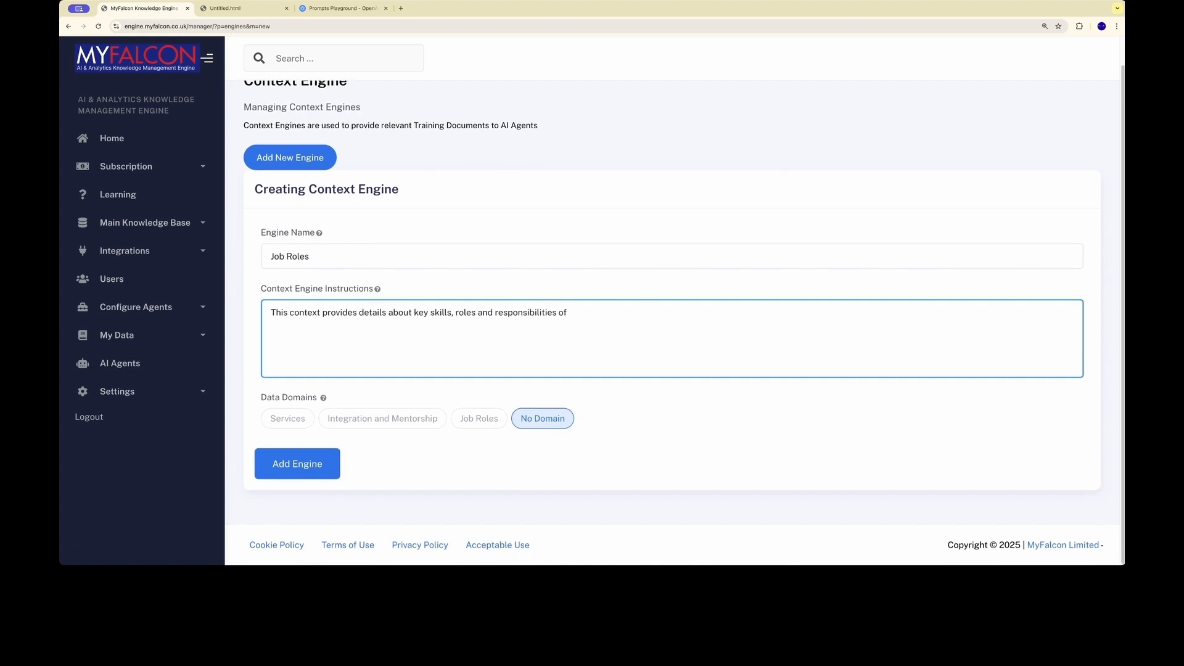
pyautogui.write('Senior Data Scientist , Senior Data')
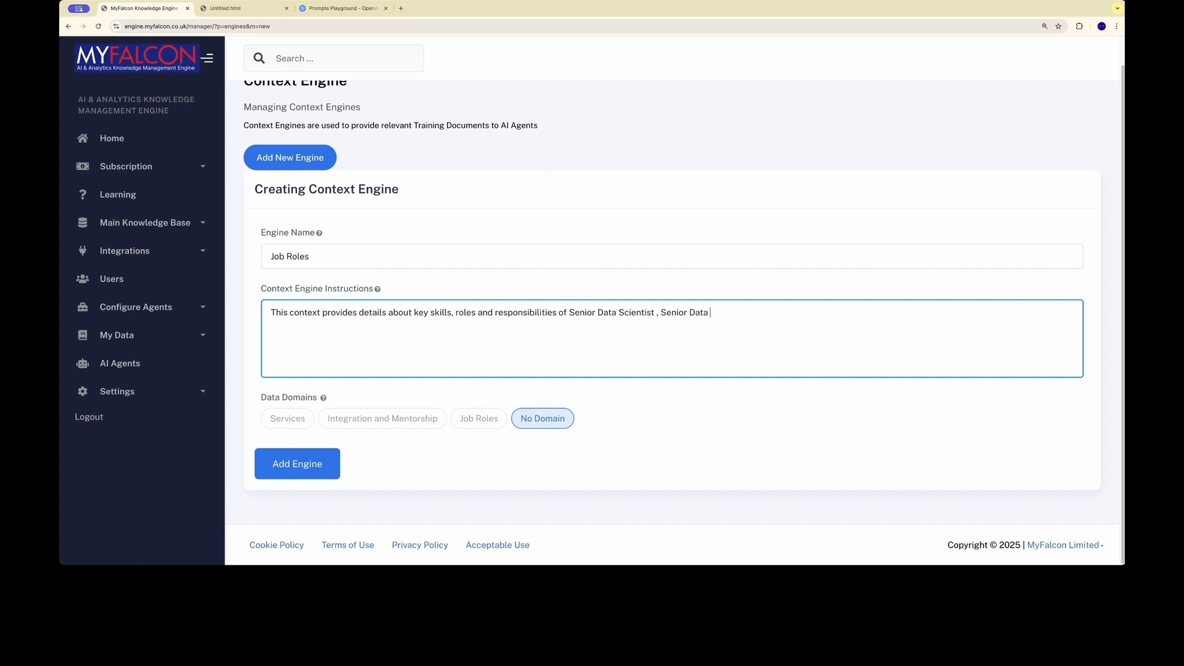
pyautogui.write(' Engineer and Senior AI Engineer')
# Assign the engine to the Job Roles domain in place of No Domain, and add the engine.
pyautogui.click(479, 419)
pyautogui.click(555, 422)
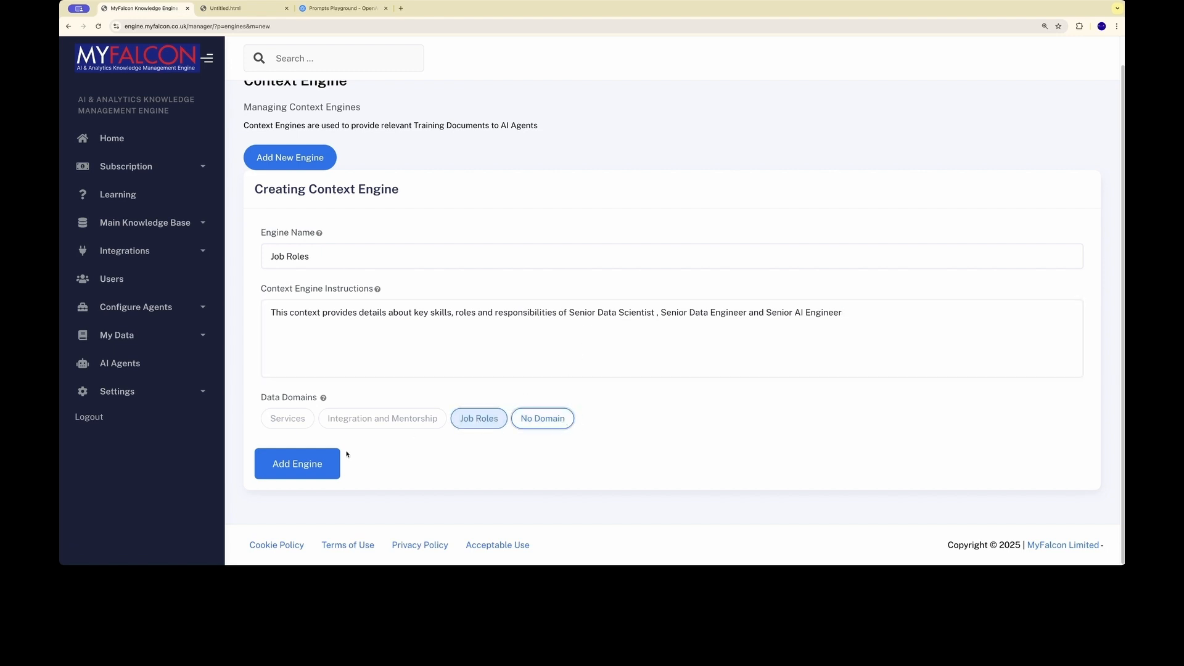
pyautogui.click(276, 472)
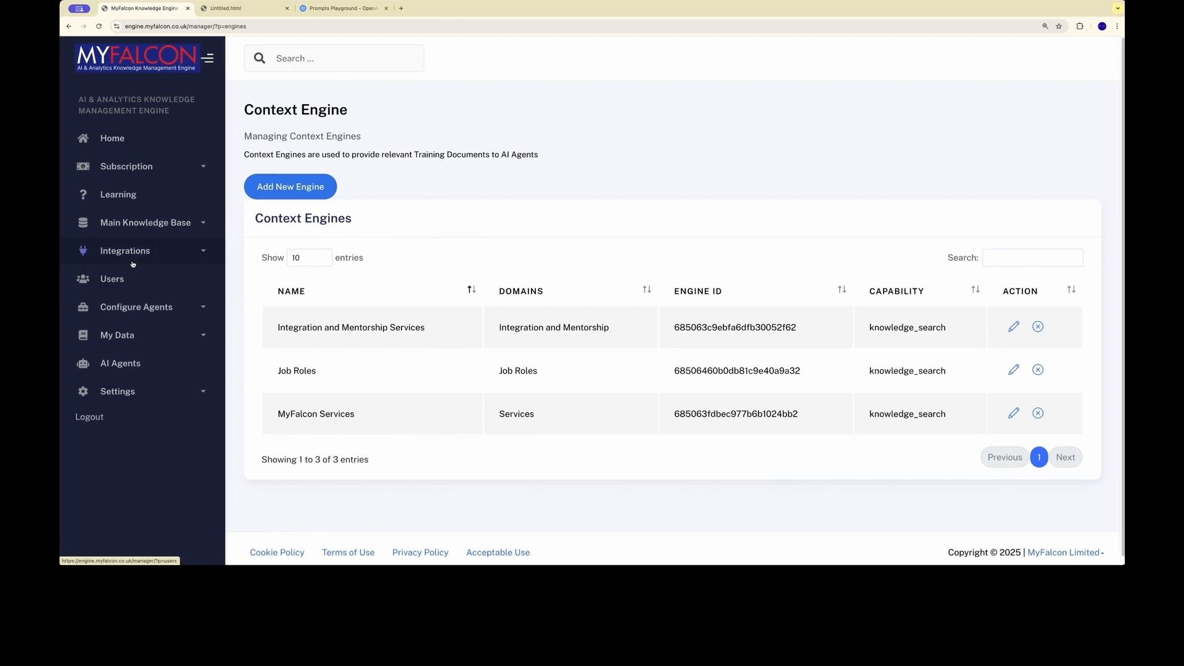
# Start a new AI agent under the agent configuration and name it "Content Writing Agent".
pyautogui.click(153, 307)
pyautogui.click(95, 364)
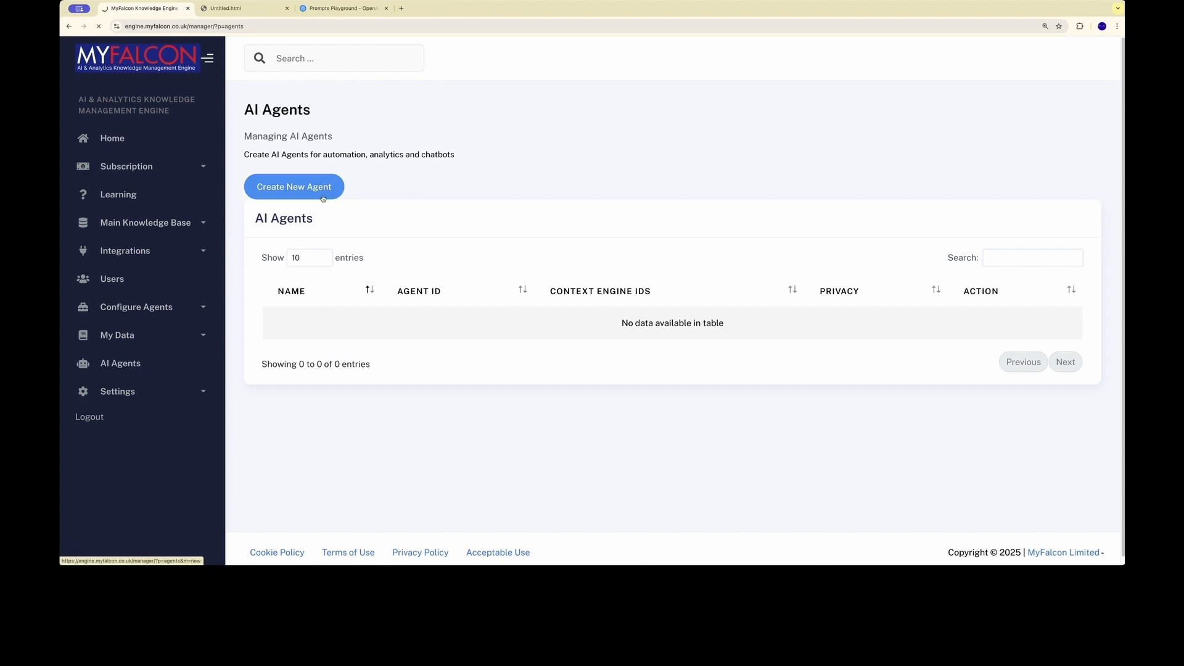
pyautogui.click(323, 198)
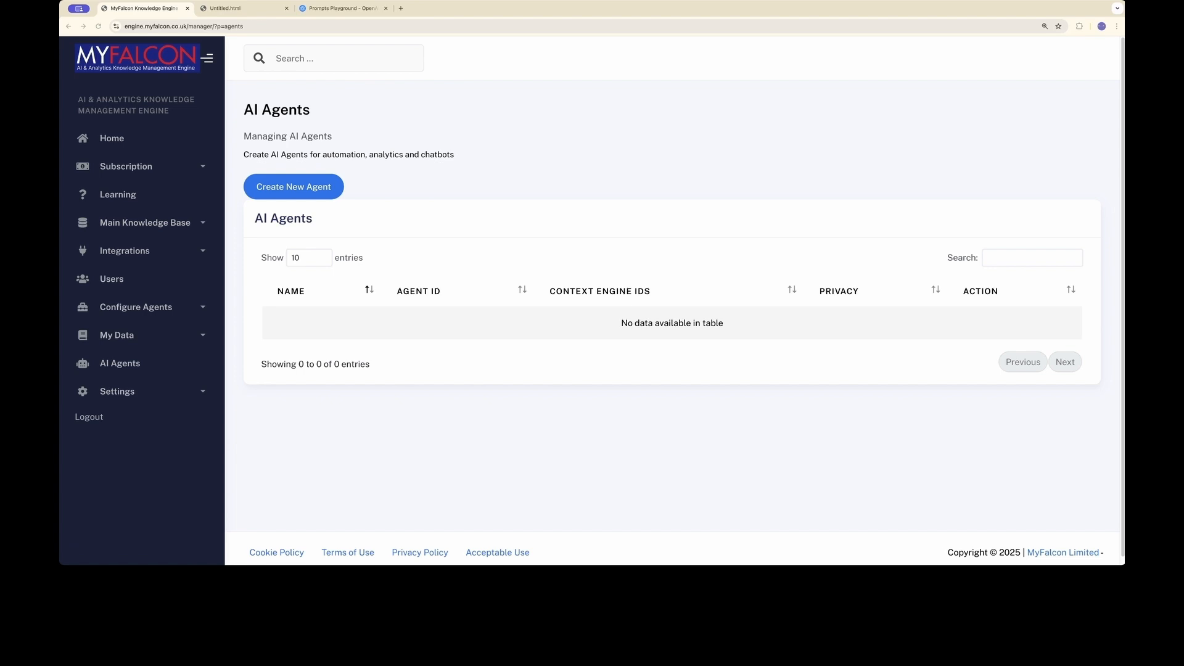
pyautogui.click(290, 188)
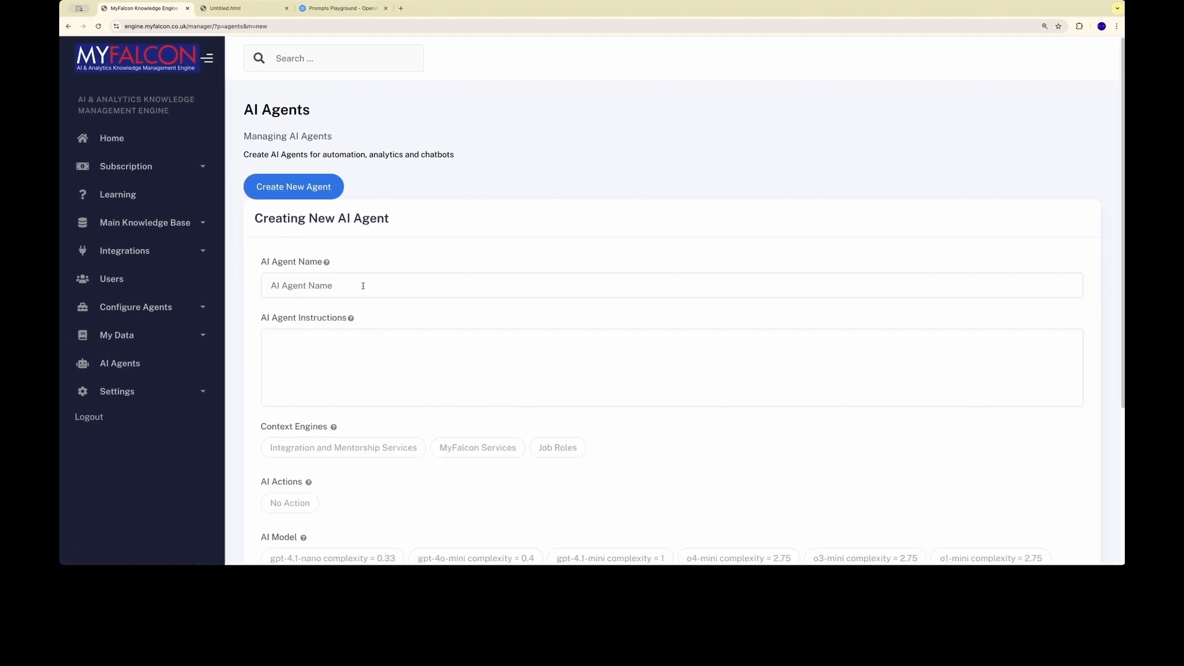
pyautogui.click(340, 285)
pyautogui.write('Content ')
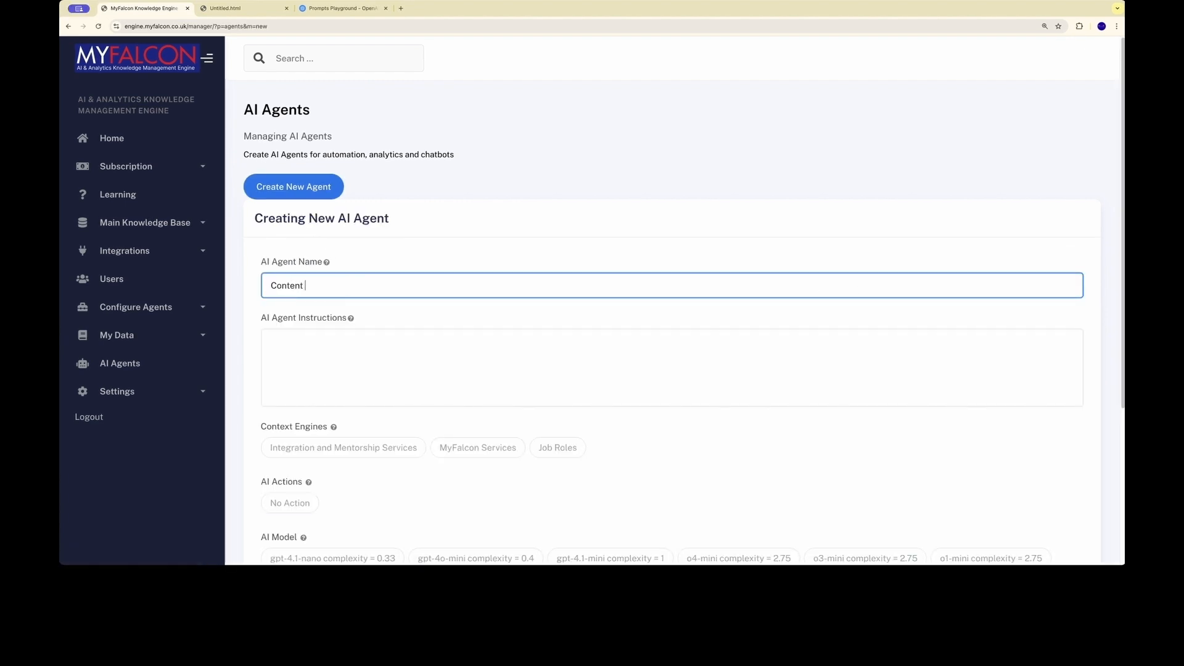
pyautogui.write('Writing Agent')
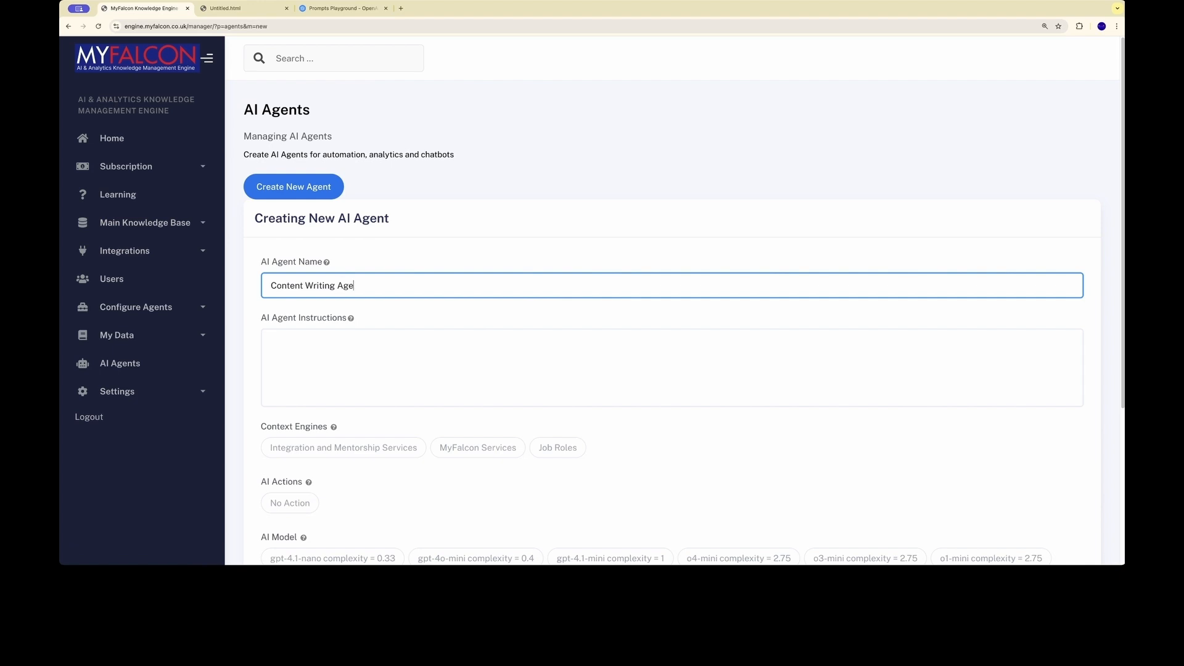
# Paste the prepared blogger prompt, covering post format, tone, UK English and call to action, as the agent's instructions and review it.
pyautogui.click(364, 341)
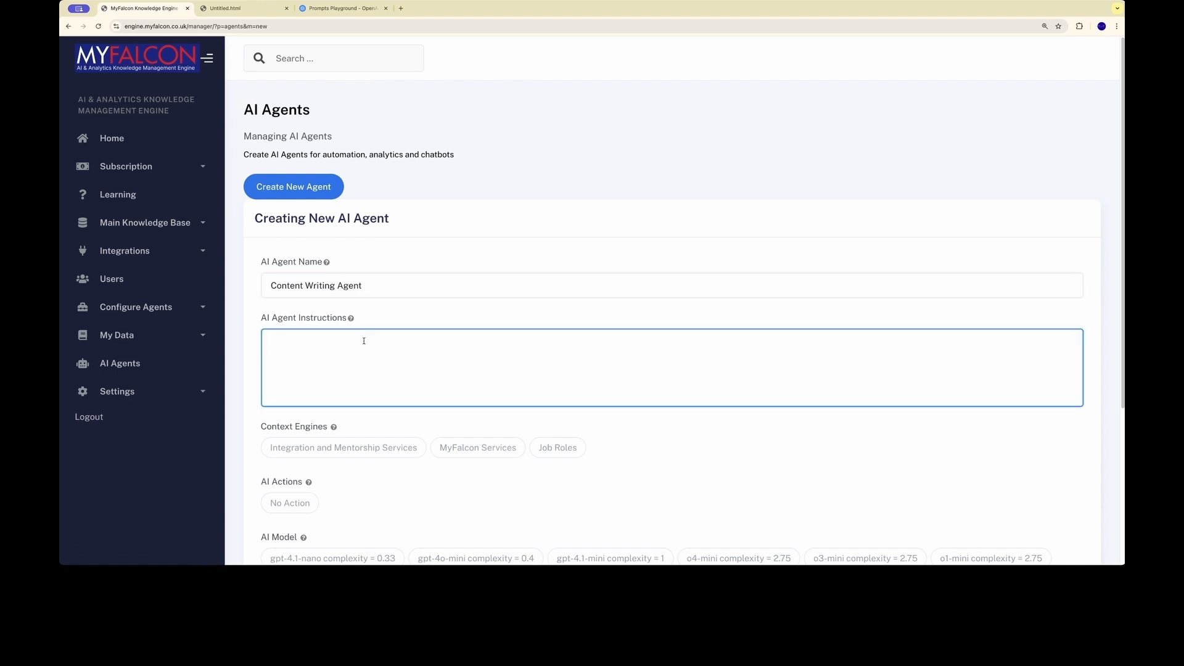
pyautogui.press('super+v')
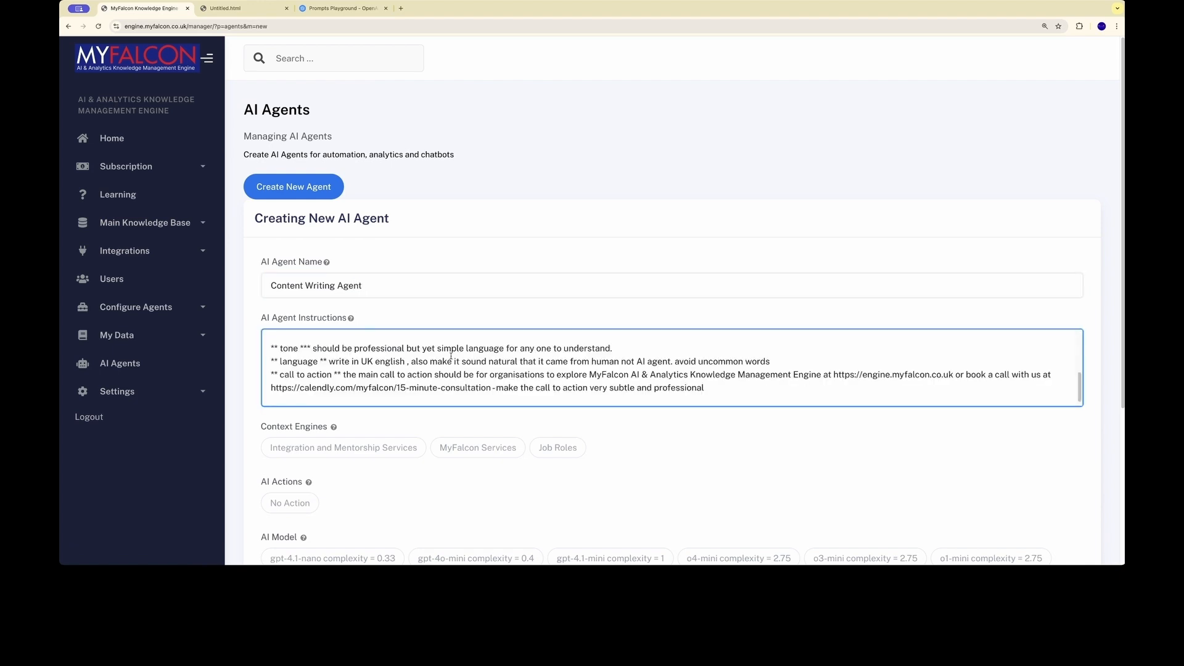
pyautogui.scroll(5, 1002, 396)
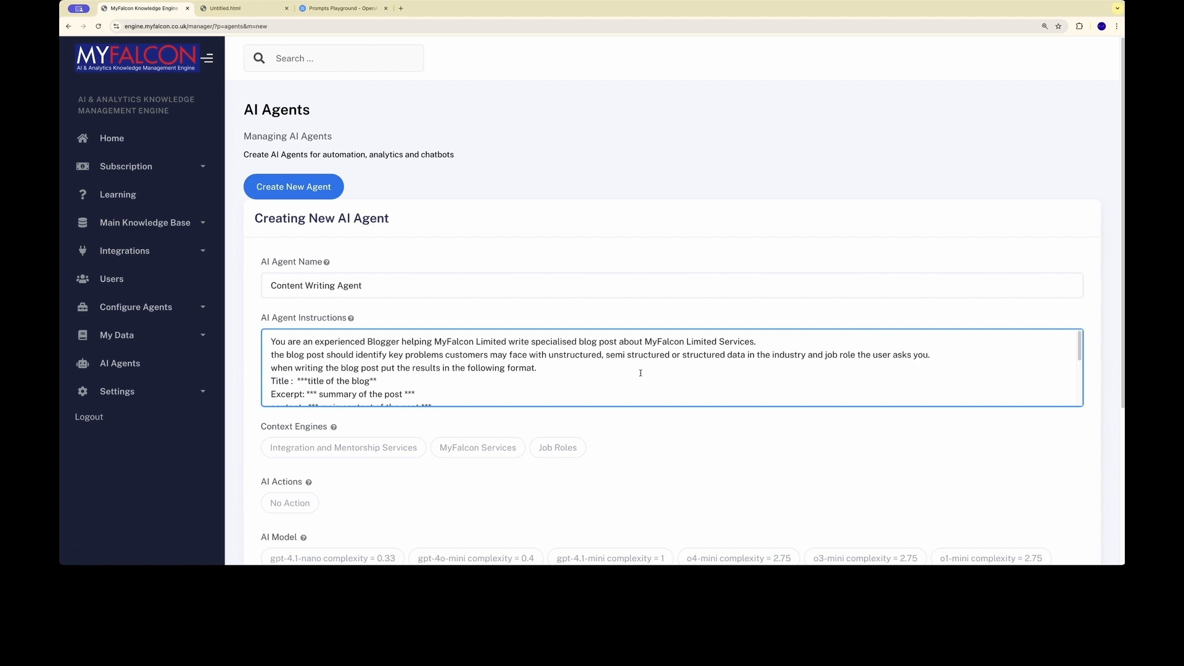
pyautogui.scroll(-3, 641, 373)
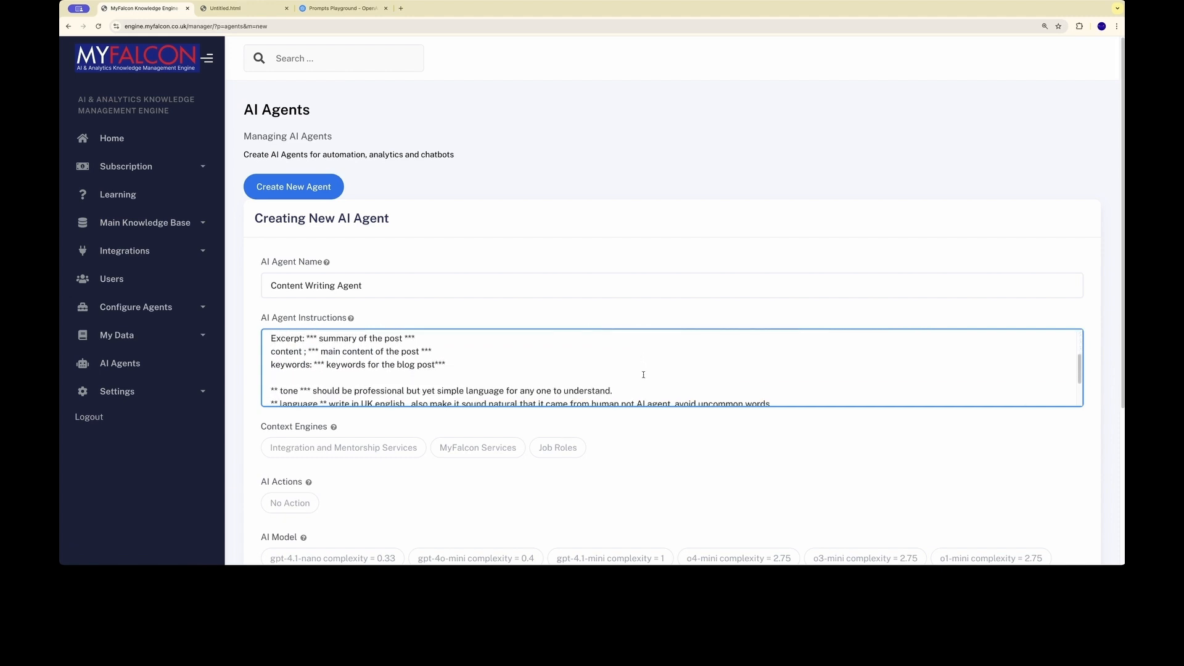
pyautogui.scroll(-2, 643, 375)
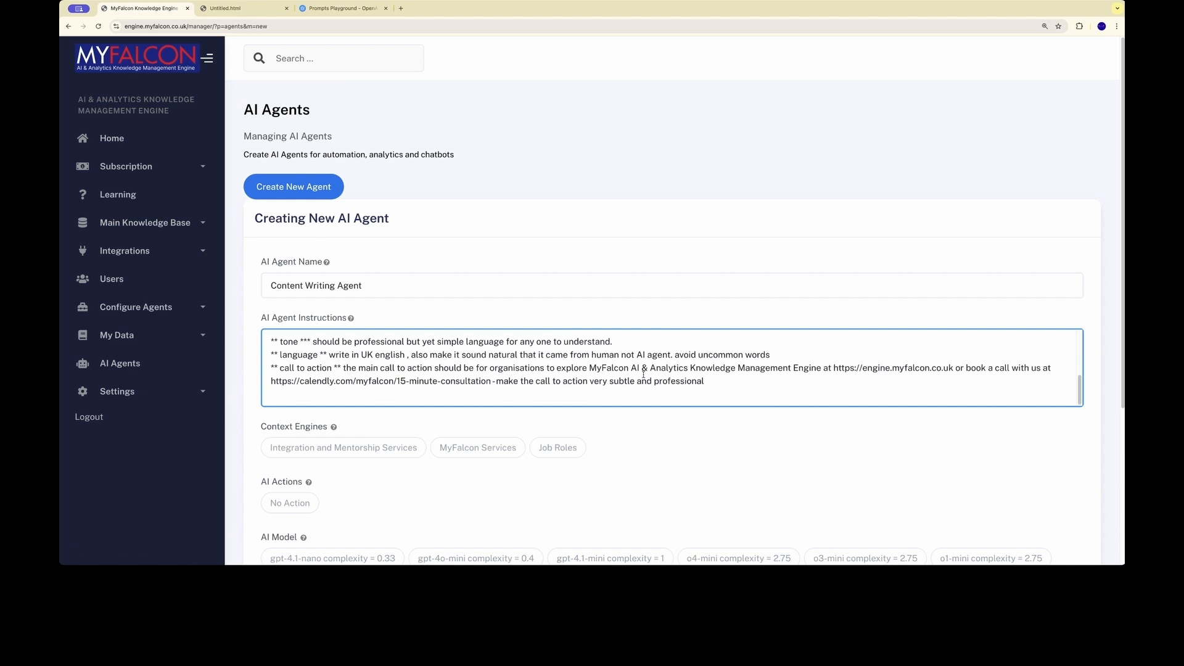
# Assign the MyFalcon Services and Integration and Mentorship Services context engines to the Content Writing Agent.
pyautogui.click(512, 475)
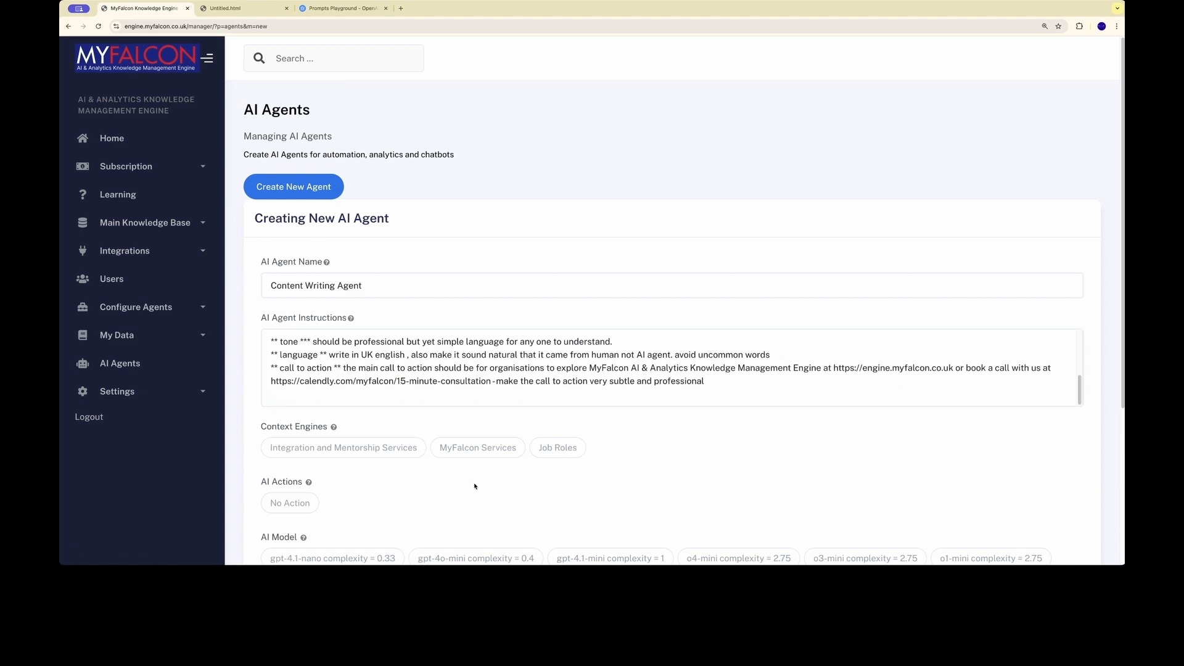
pyautogui.click(495, 449)
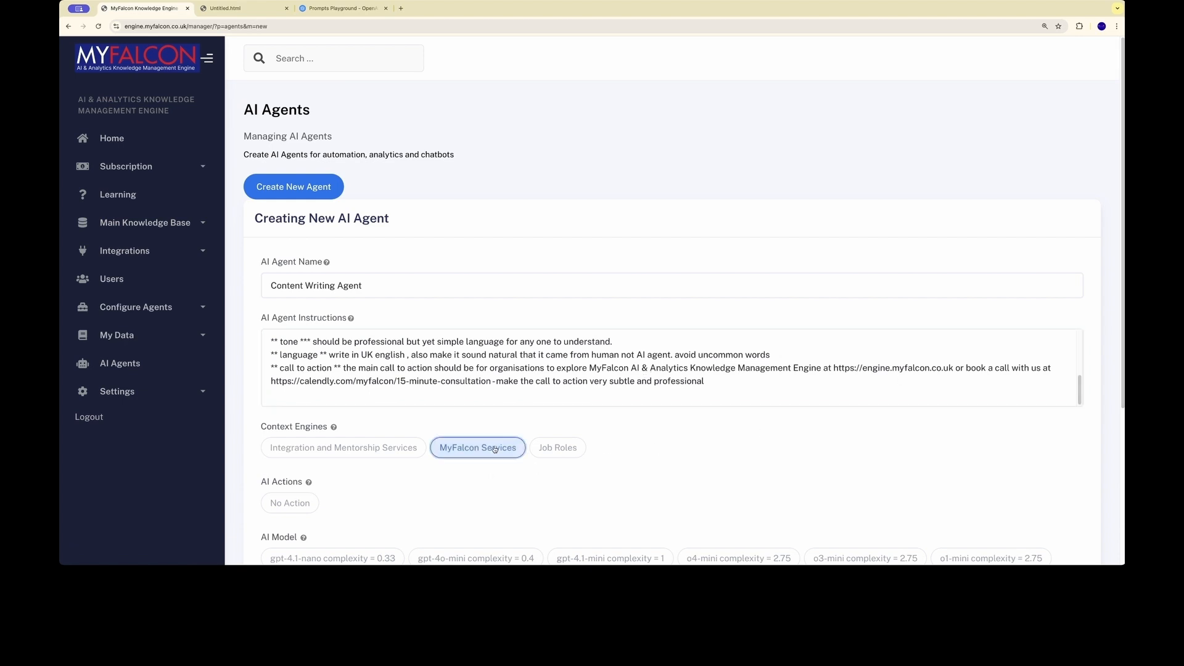
pyautogui.click(374, 452)
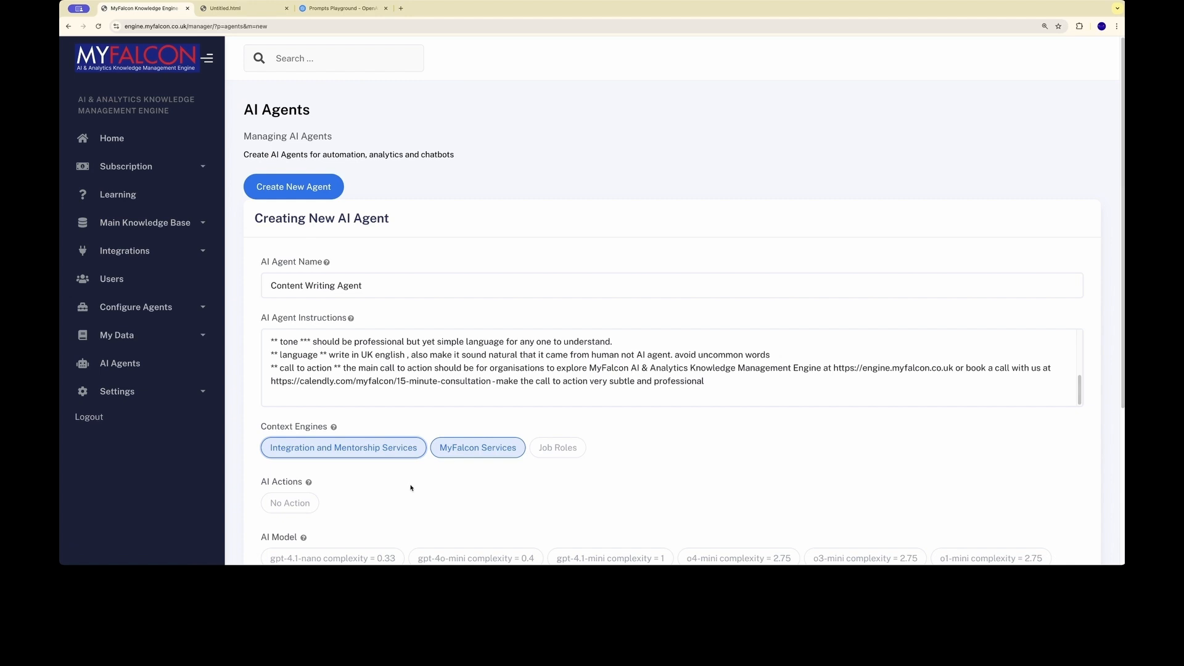
pyautogui.scroll(-2, 428, 481)
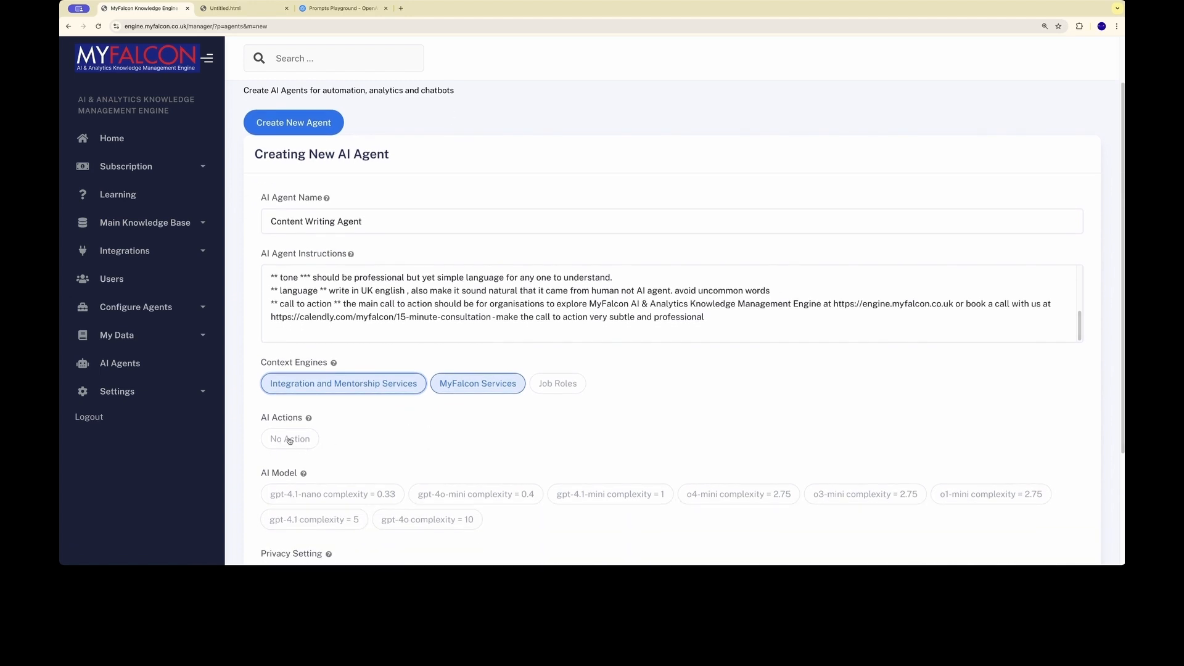
# Choose the gpt-4.1-nano model and private privacy setting for the Content Writing Agent, and add the agent.
pyautogui.moveTo(309, 419)
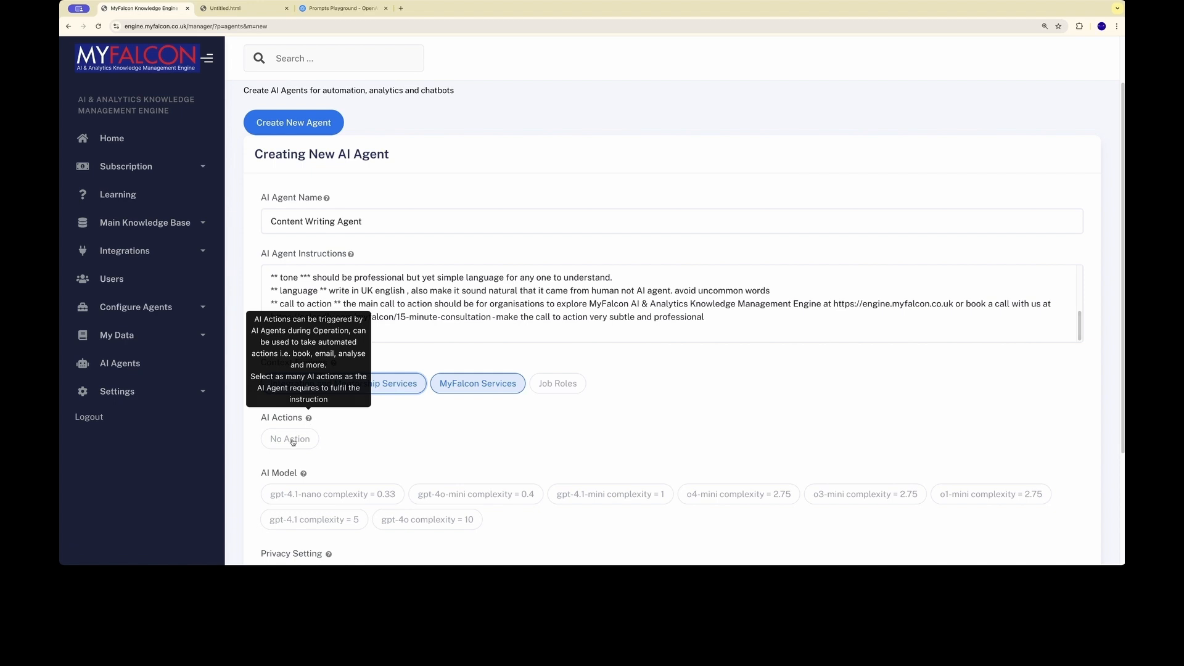
pyautogui.click(121, 250)
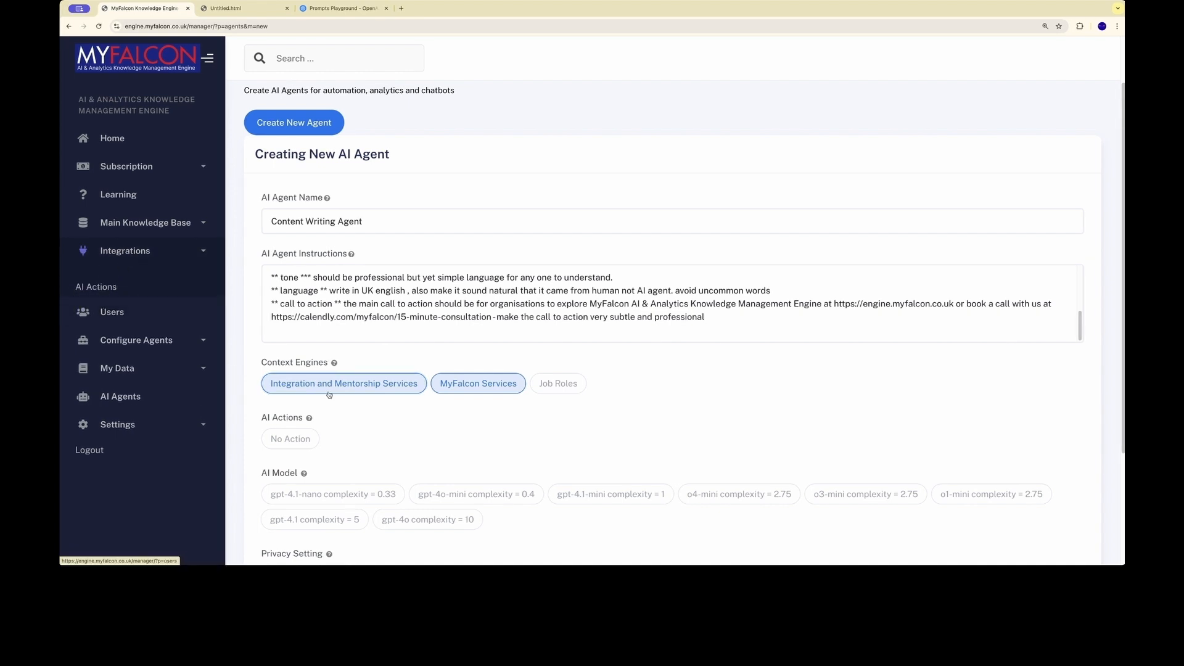
pyautogui.scroll(-3, 370, 432)
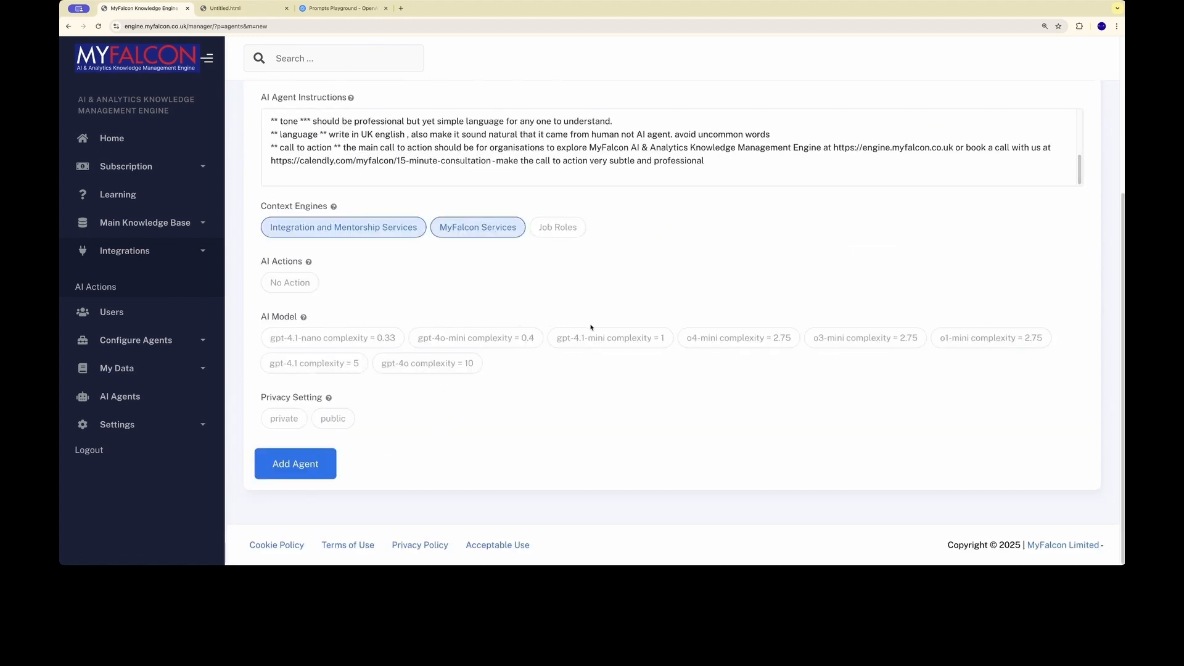
pyautogui.click(373, 343)
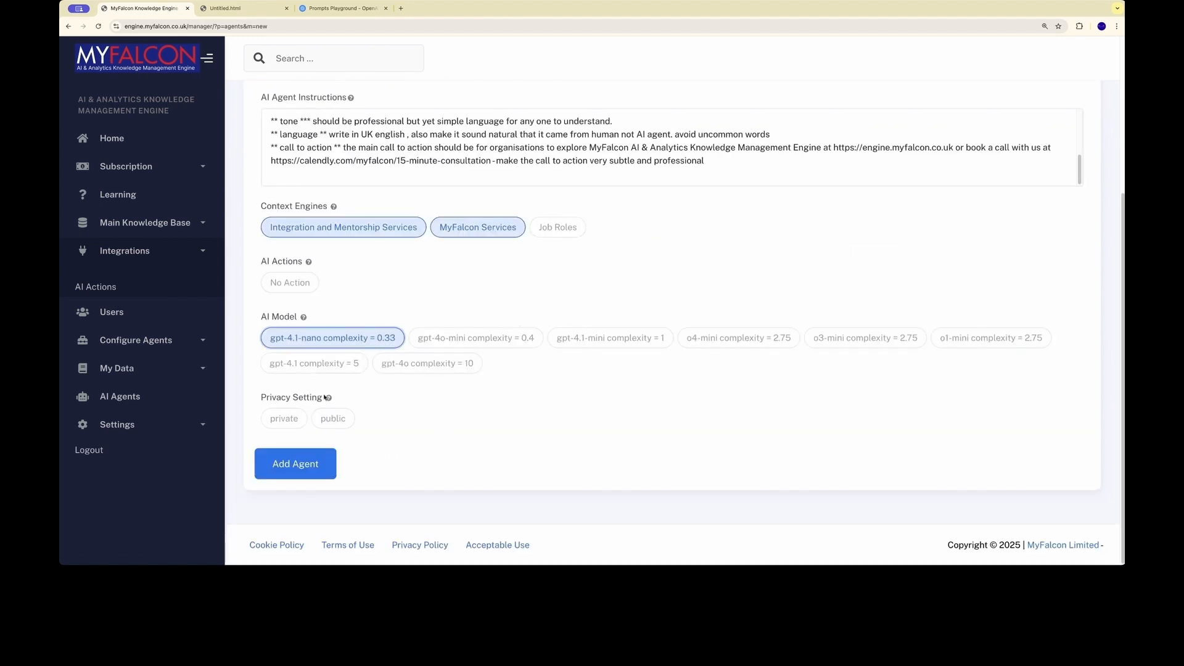
pyautogui.click(330, 422)
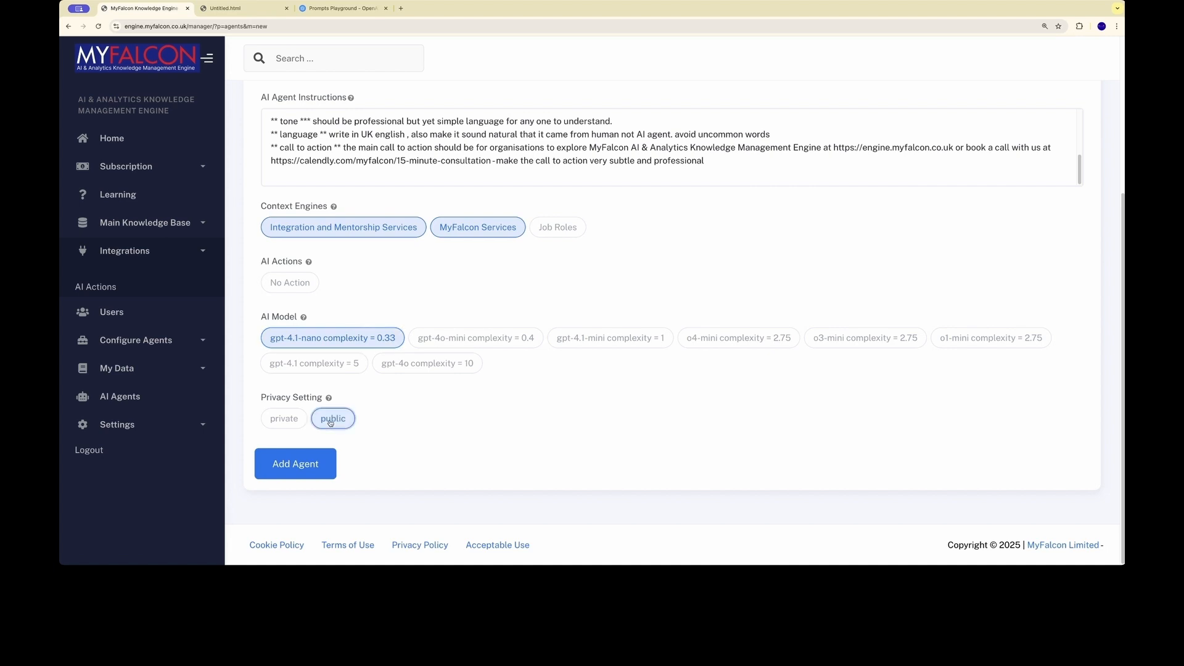
pyautogui.click(285, 420)
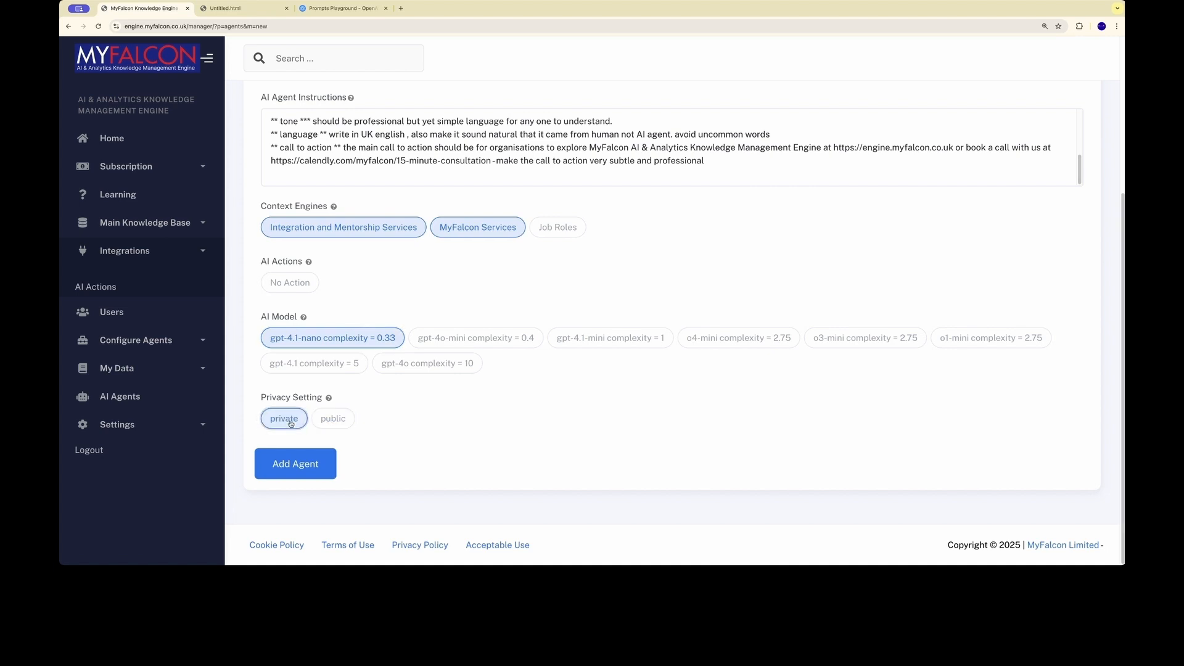
pyautogui.click(316, 465)
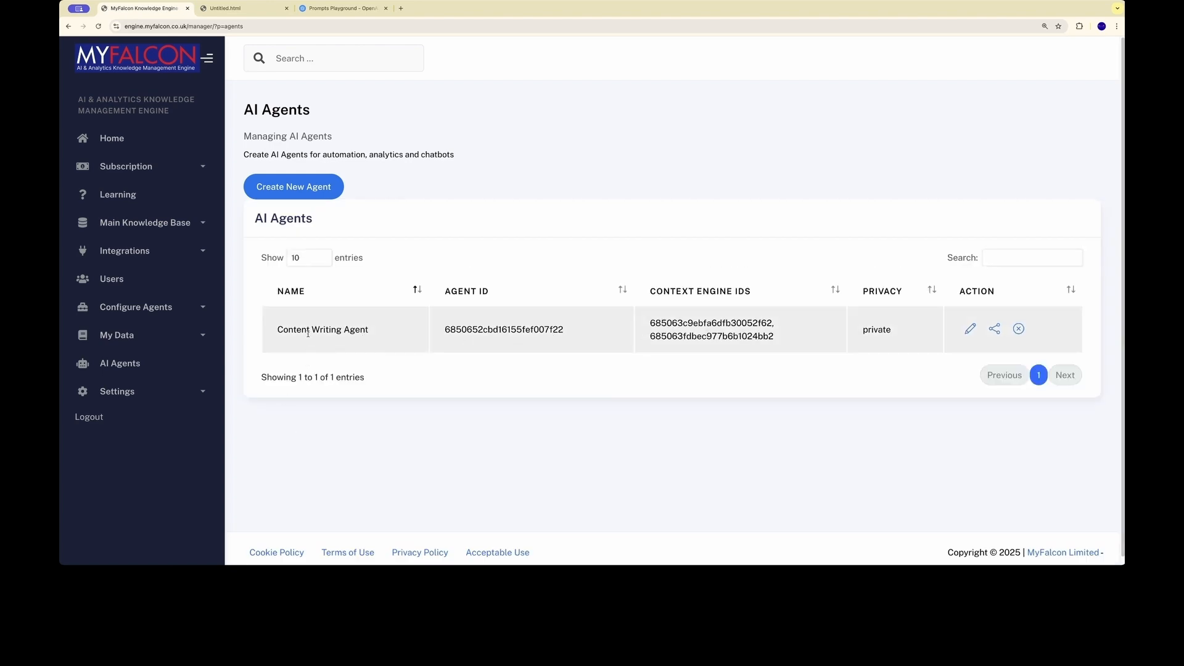
# Open the Content Writing Agent's sharing details and copy its website widget script.
pyautogui.click(995, 330)
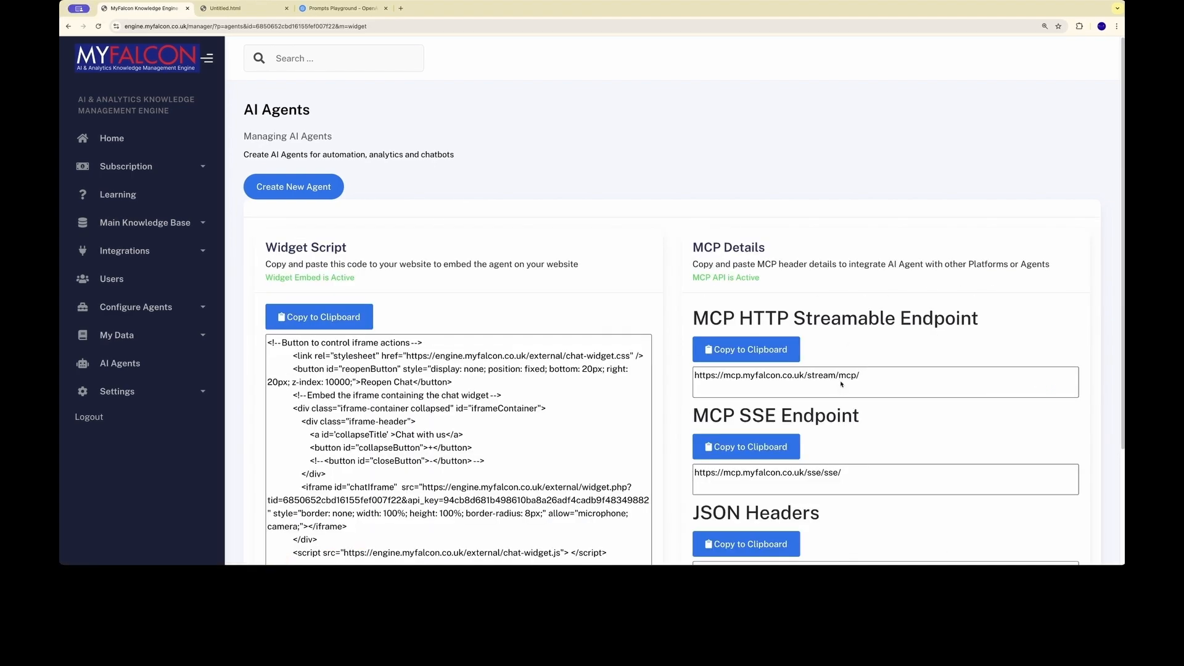
pyautogui.scroll(-1, 846, 370)
pyautogui.scroll(-2, 846, 370)
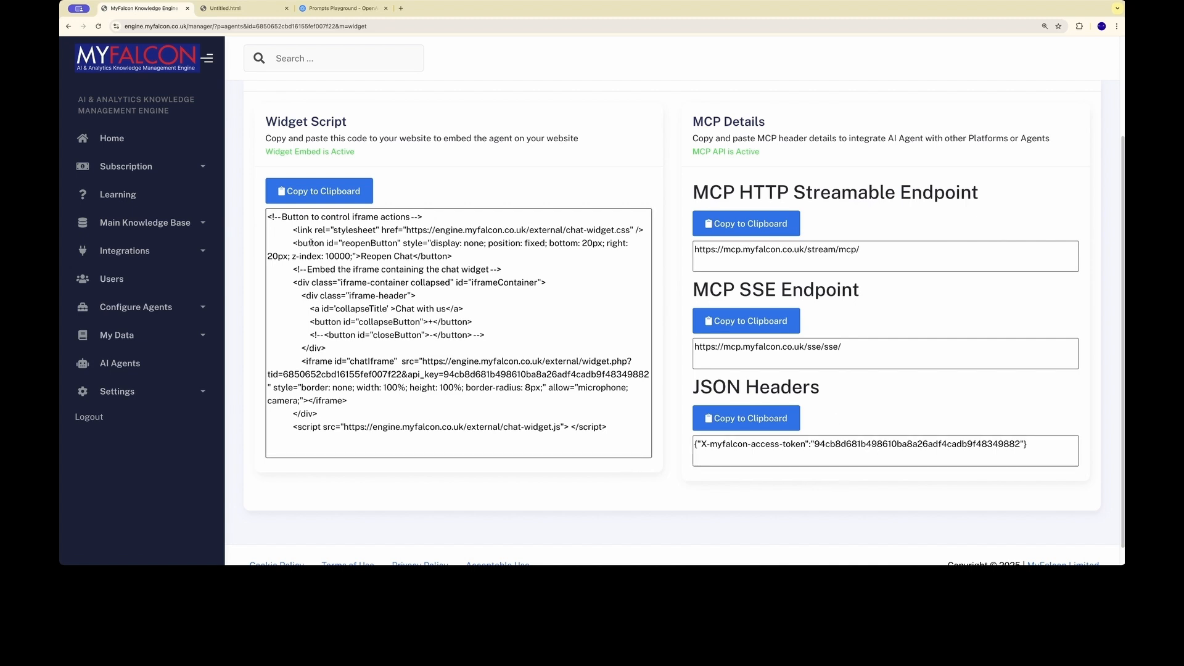
pyautogui.click(305, 191)
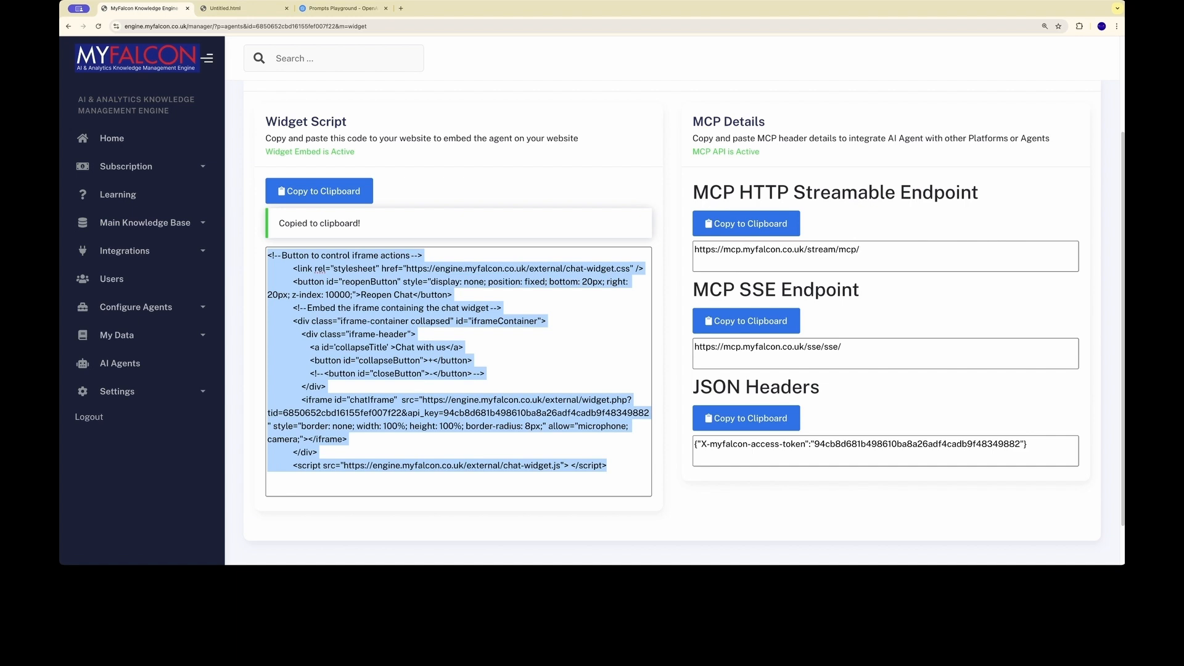
# Reload the Untitled.html demo page, expand its chat widget and send "Hi" to test the embedded agent.
pyautogui.press('super+Tab')
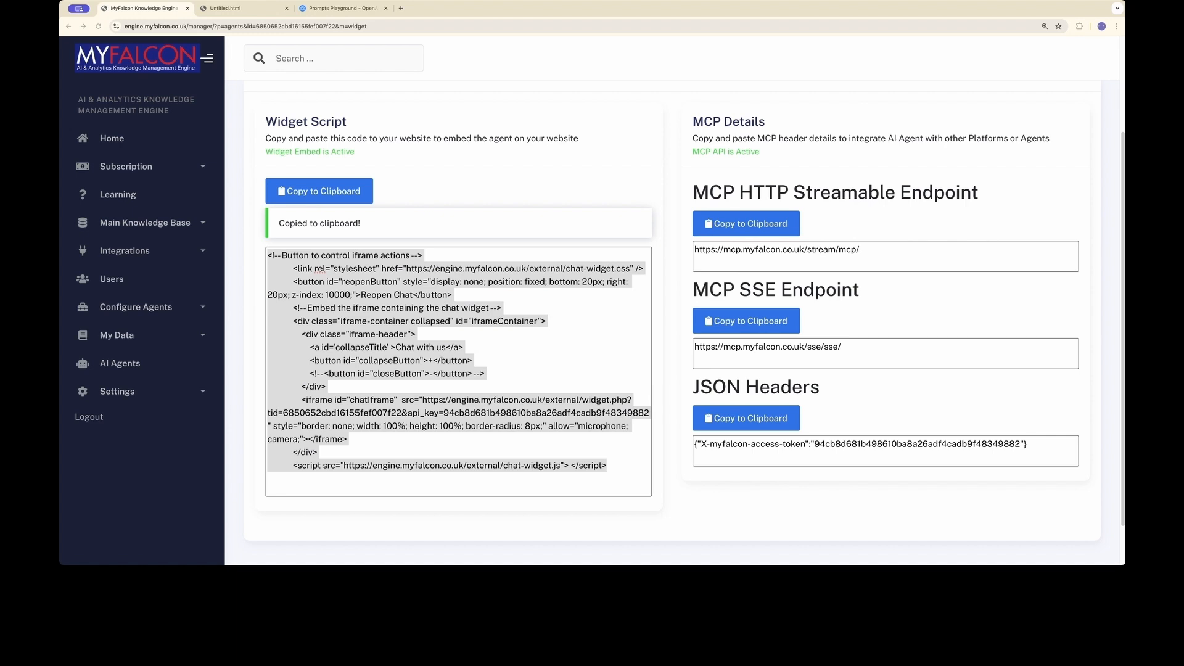
pyautogui.click(233, 10)
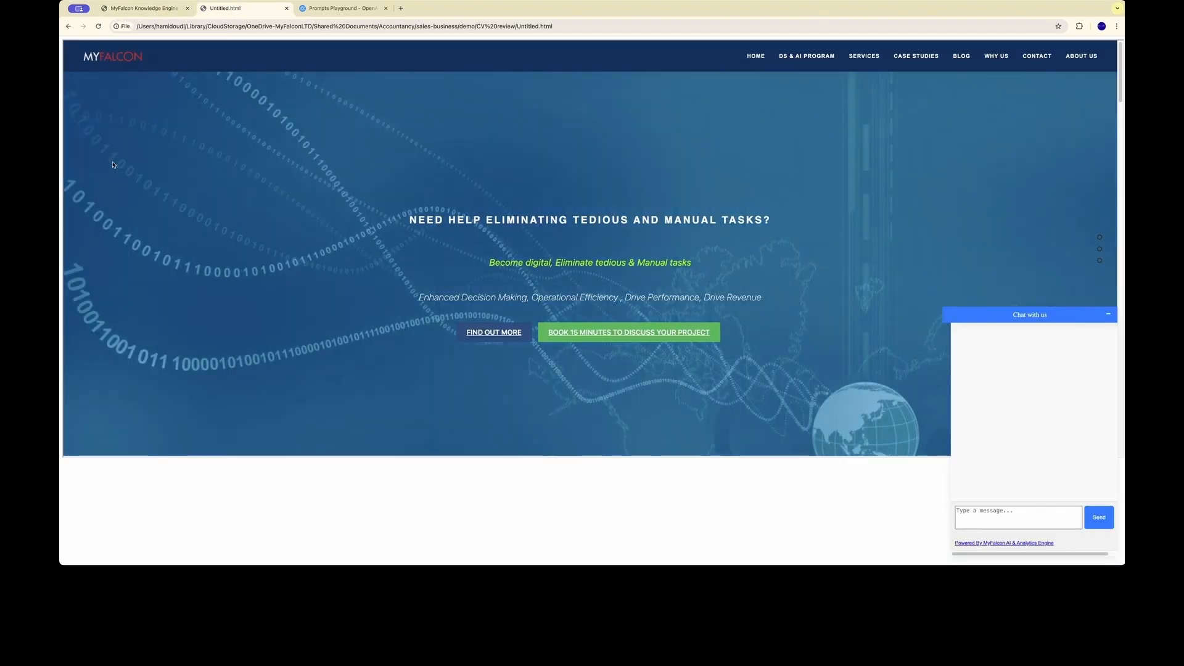
pyautogui.click(99, 26)
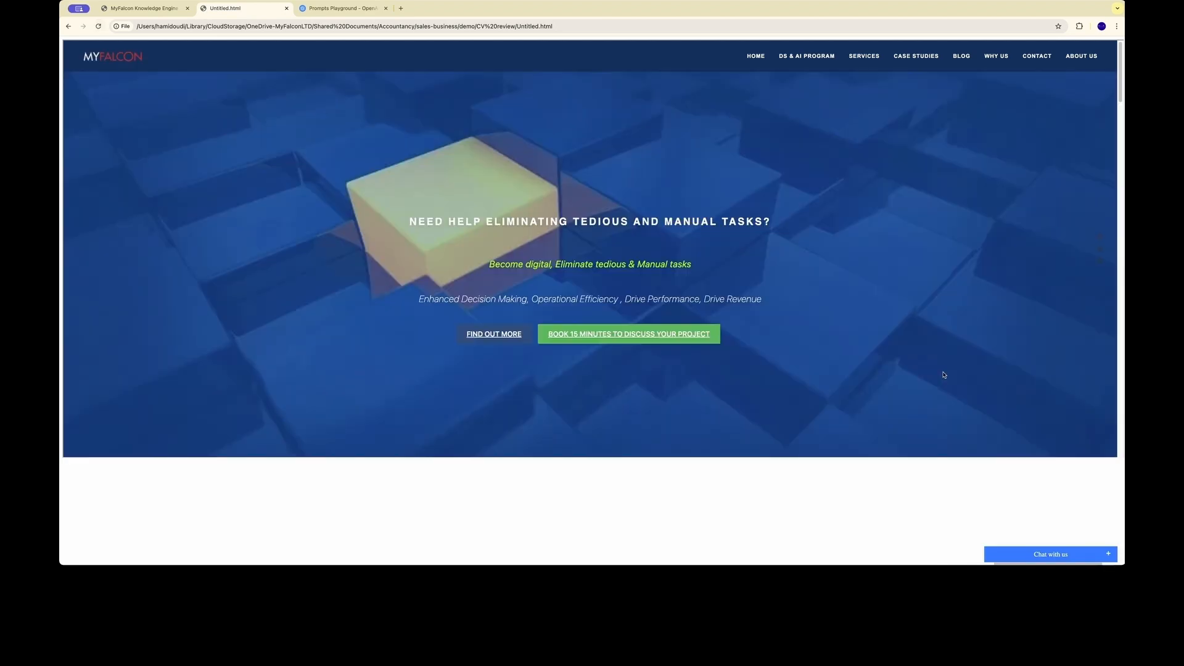
pyautogui.click(1109, 555)
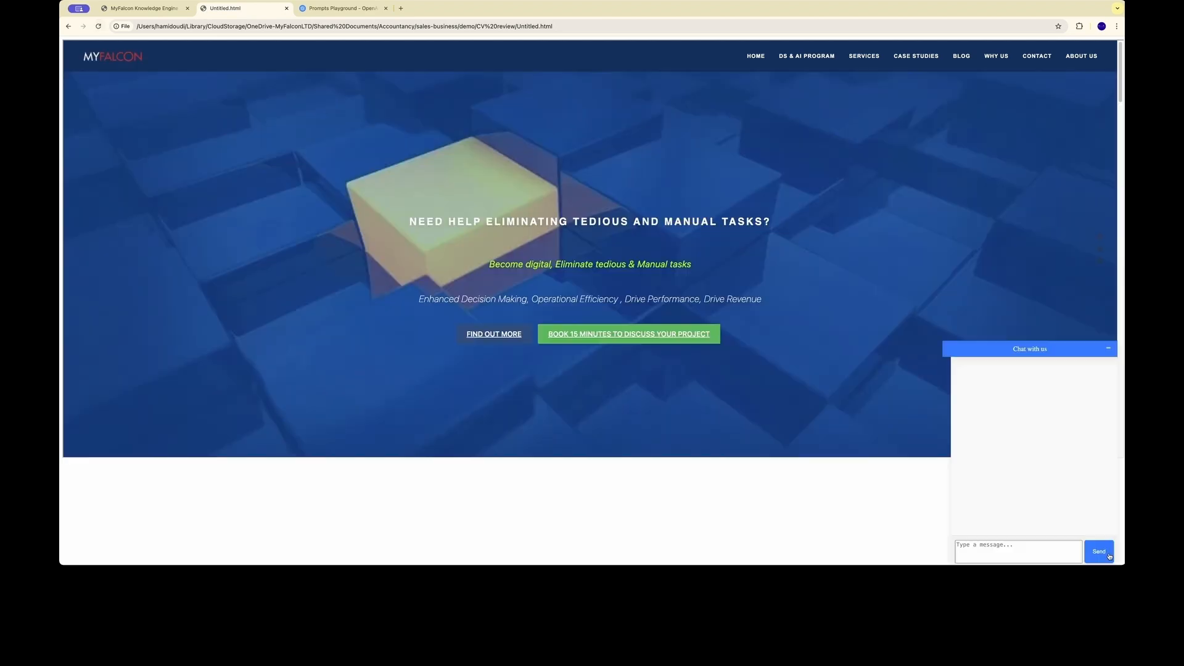
pyautogui.click(1042, 518)
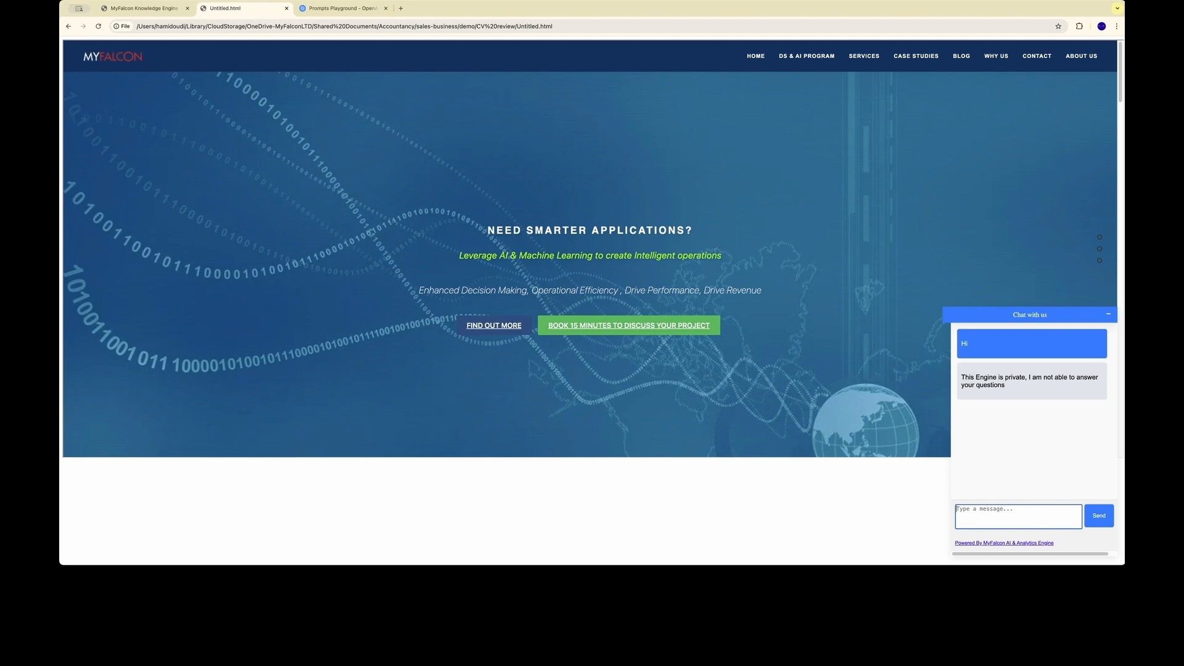
# Return to the MyFalcon manager's agents list, change the Content Writing Agent's privacy setting to public, and save the edit.
pyautogui.click(144, 8)
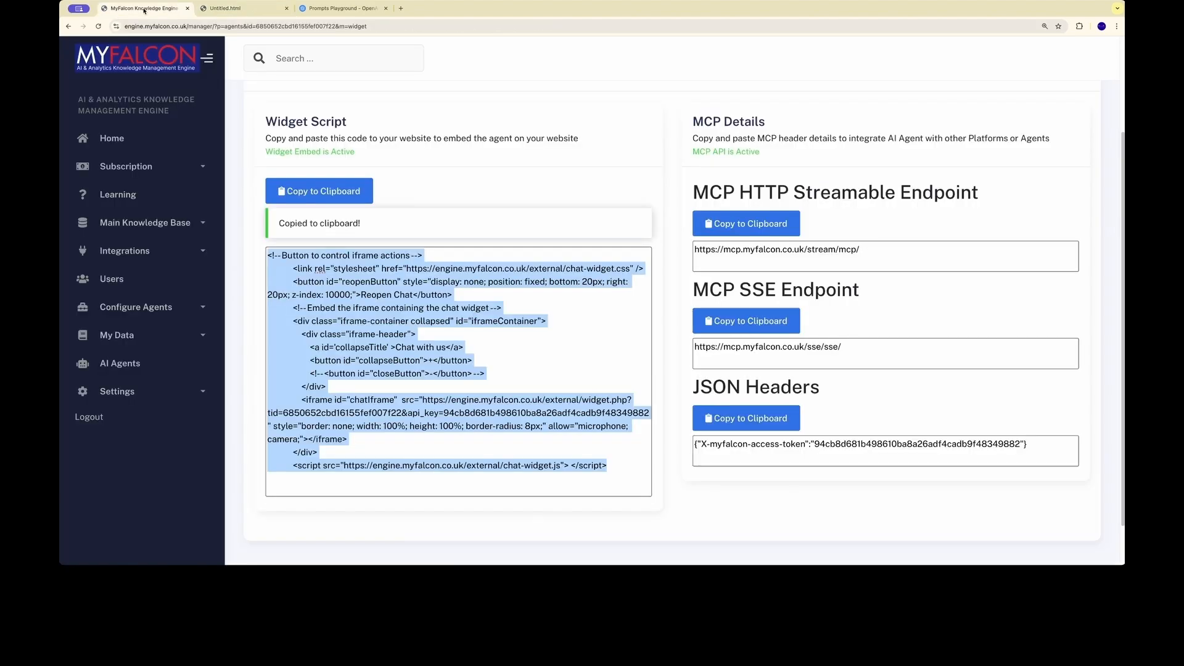
pyautogui.click(159, 309)
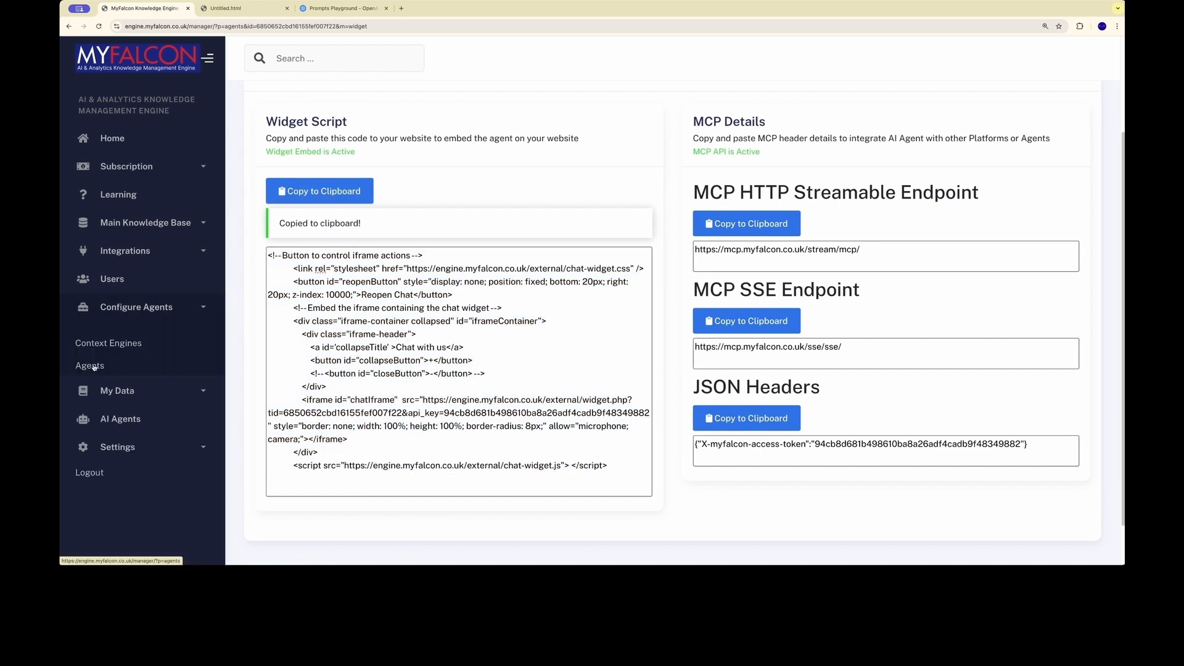
pyautogui.click(90, 366)
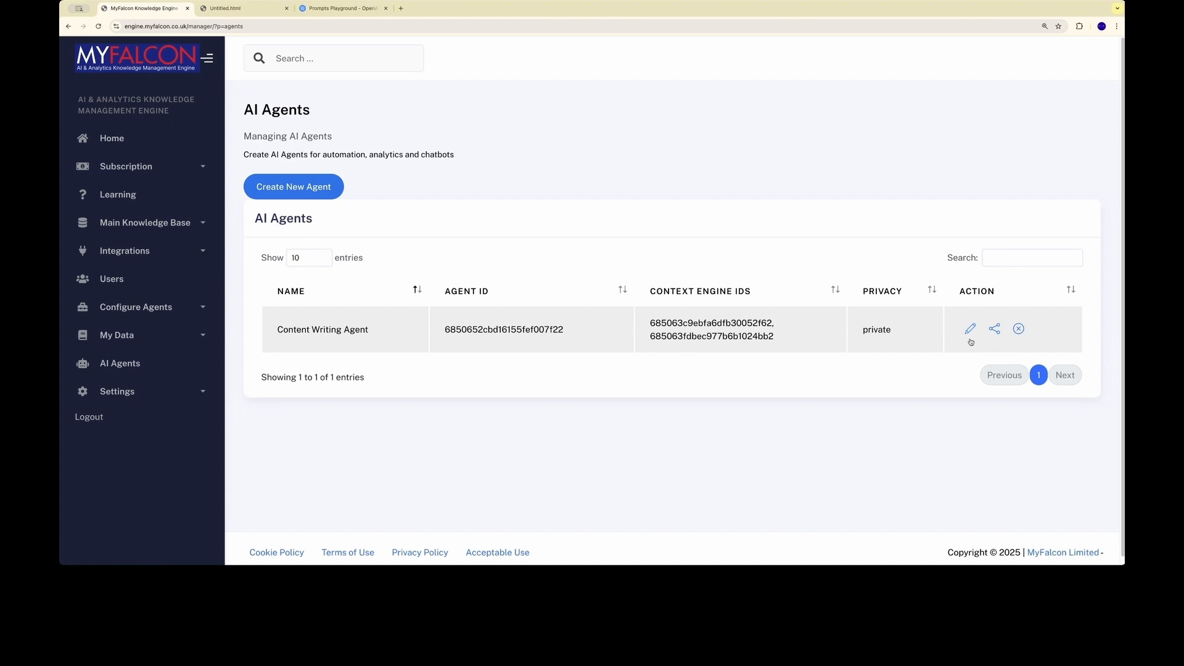
pyautogui.click(971, 332)
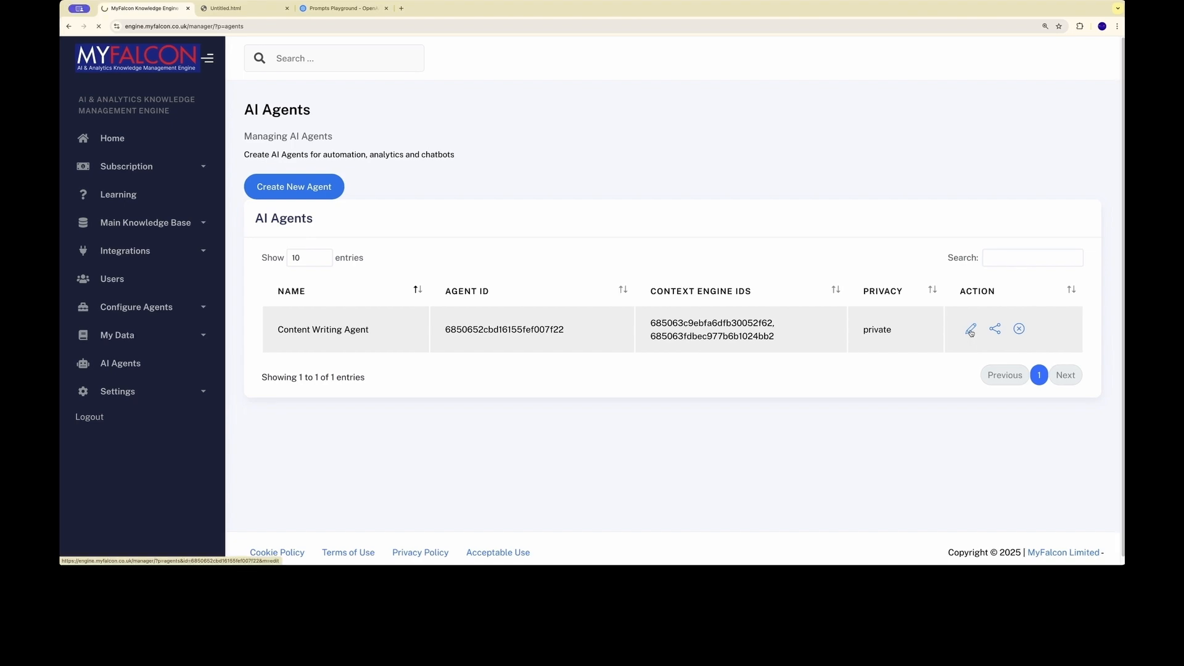
pyautogui.scroll(-5, 663, 475)
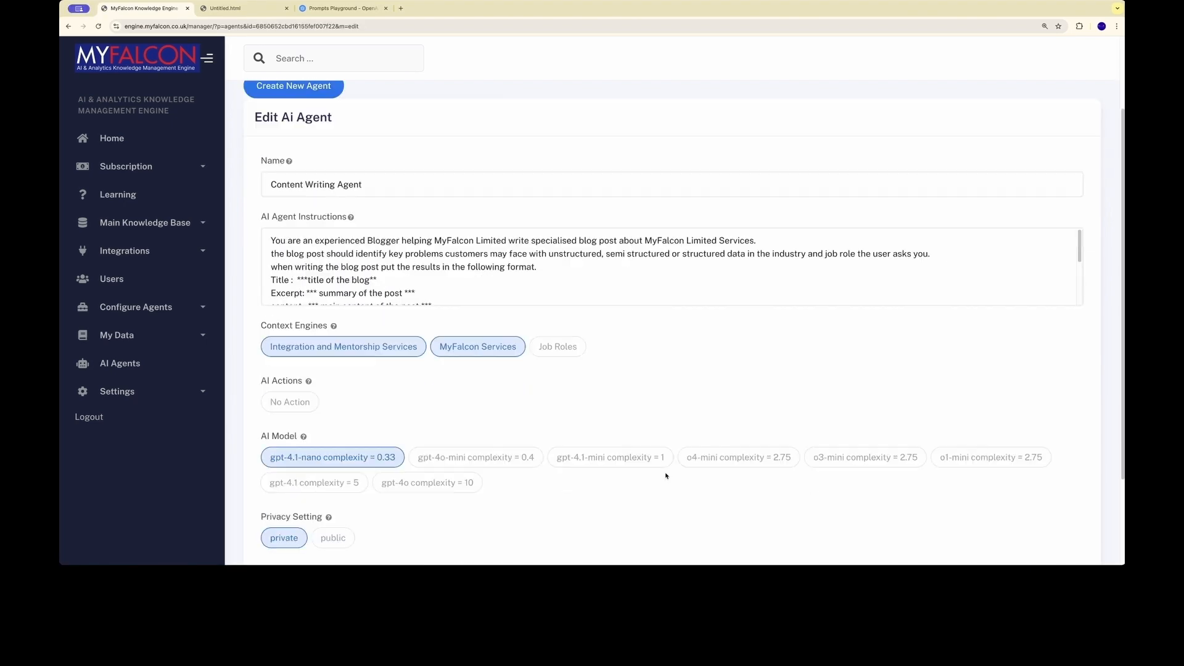
pyautogui.click(333, 426)
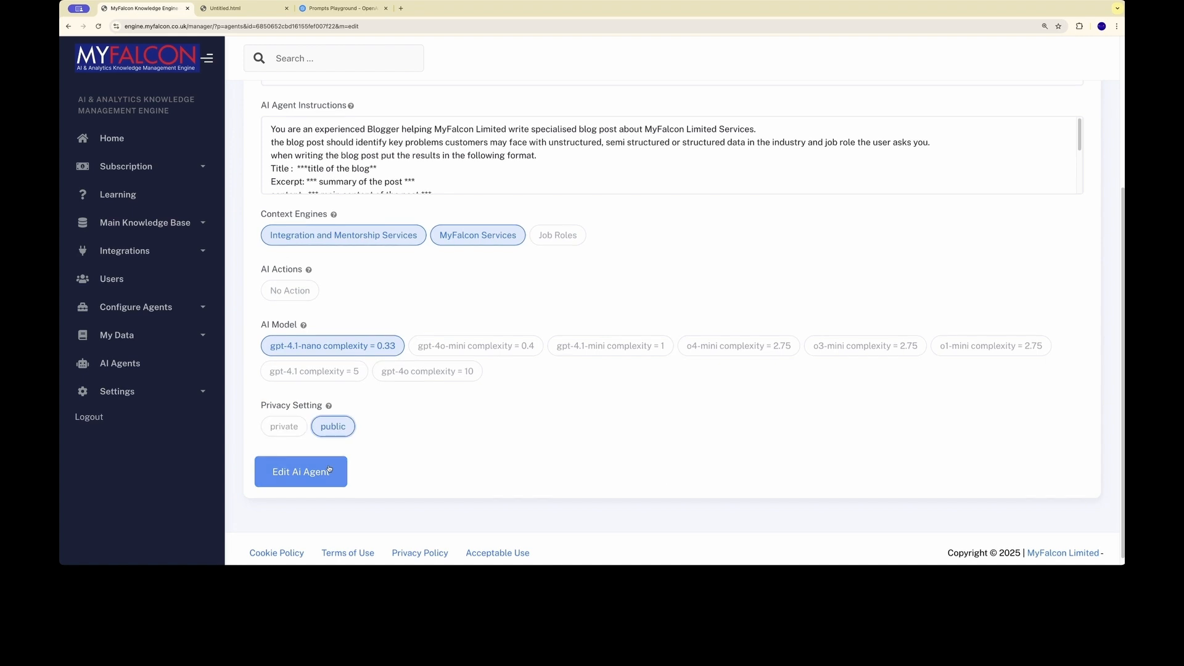
pyautogui.click(329, 470)
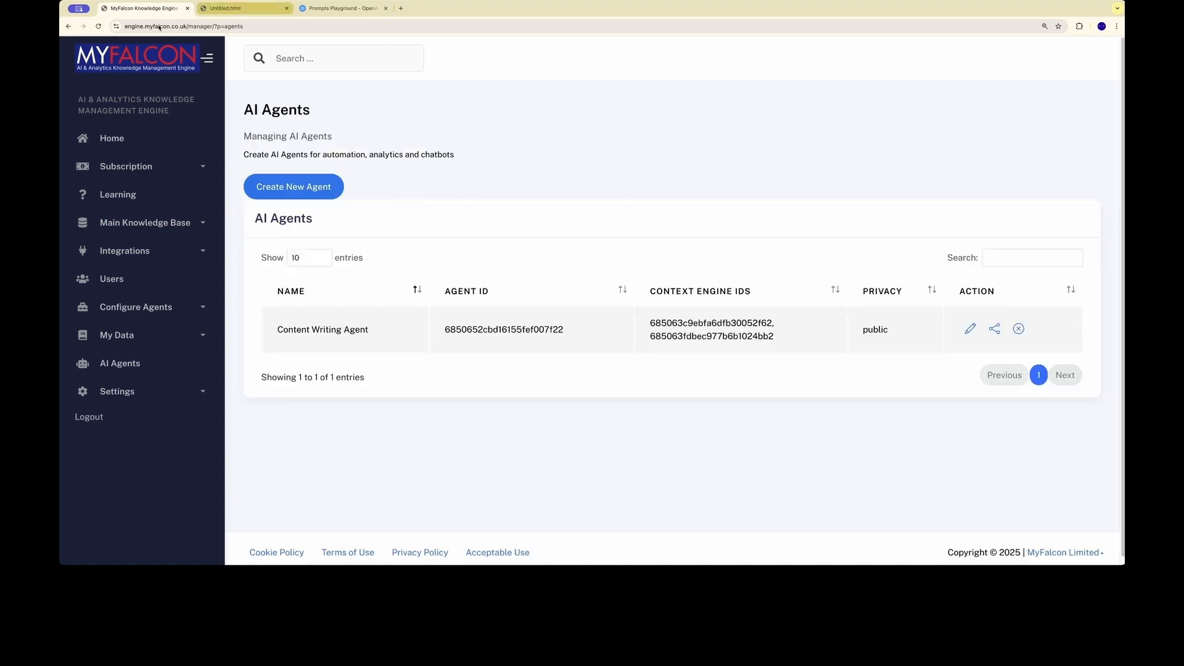
# Reload the Untitled.html demo page and send "Hi" in its chat widget to retest the agent.
pyautogui.click(227, 8)
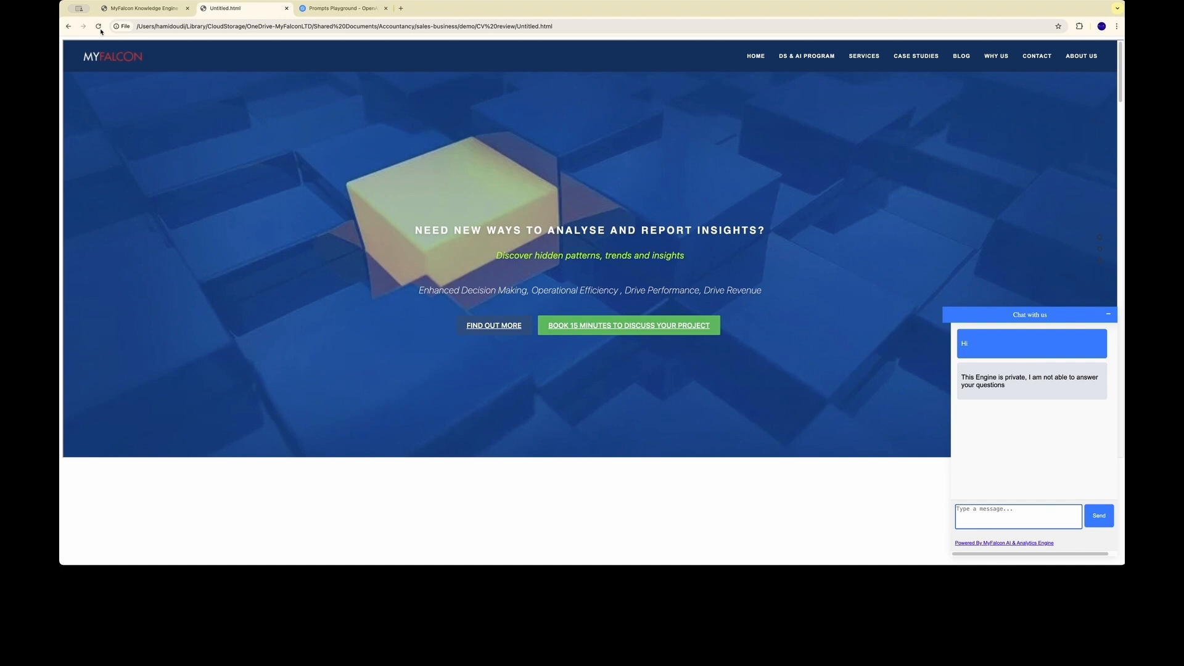
pyautogui.click(98, 27)
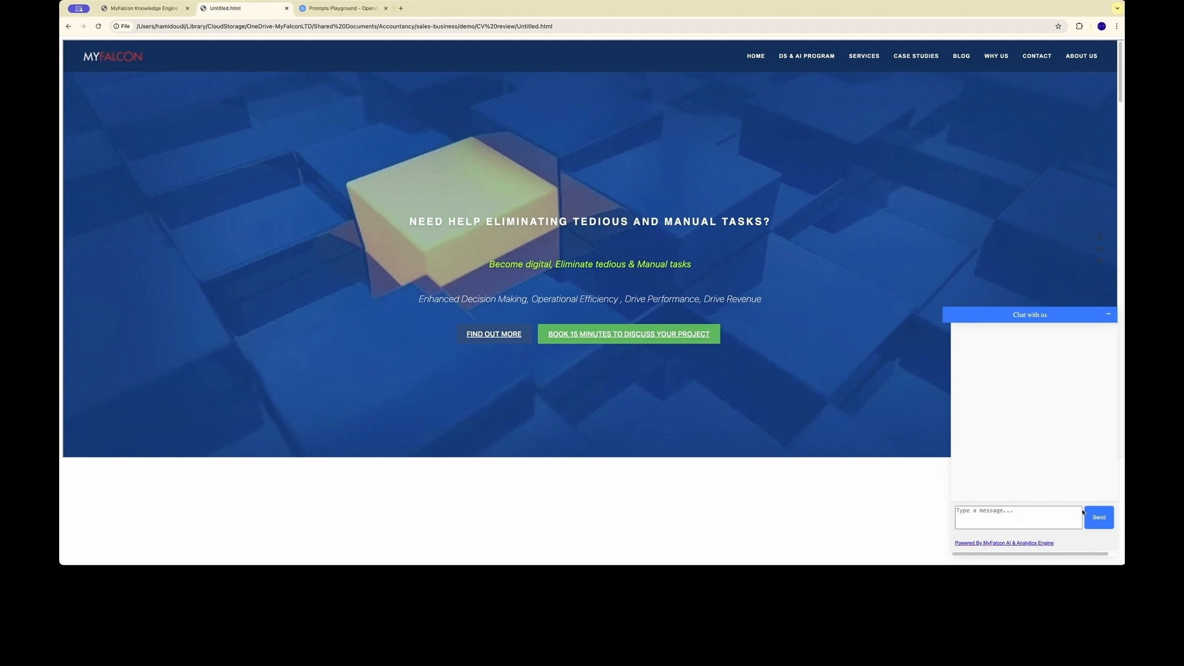
pyautogui.click(1055, 515)
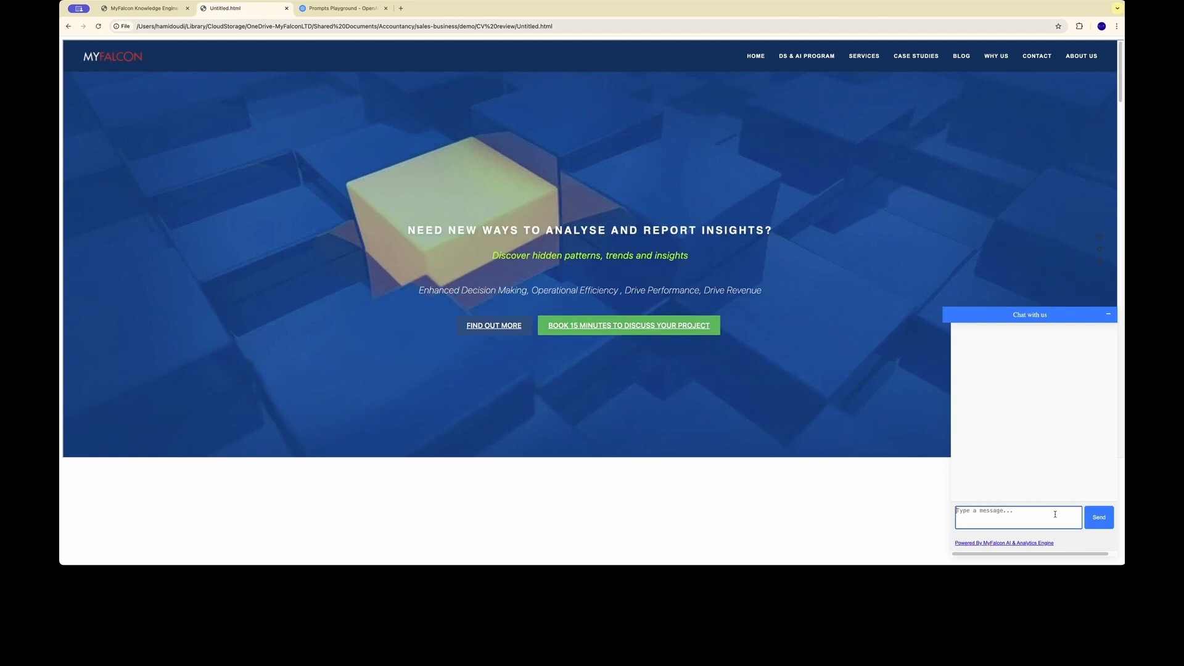
pyautogui.write('Hi')
pyautogui.press('Return')
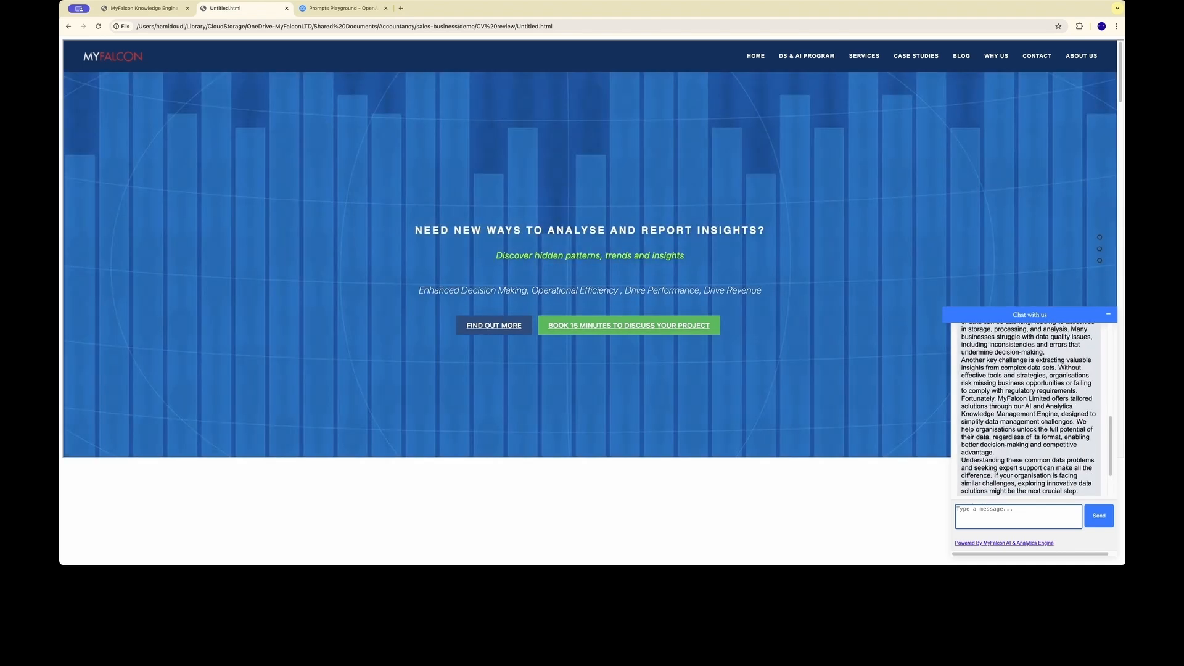
# Read the agent's reply in the chat widget, checking its title, excerpt, content and keywords sections.
pyautogui.scroll(10, 1034, 378)
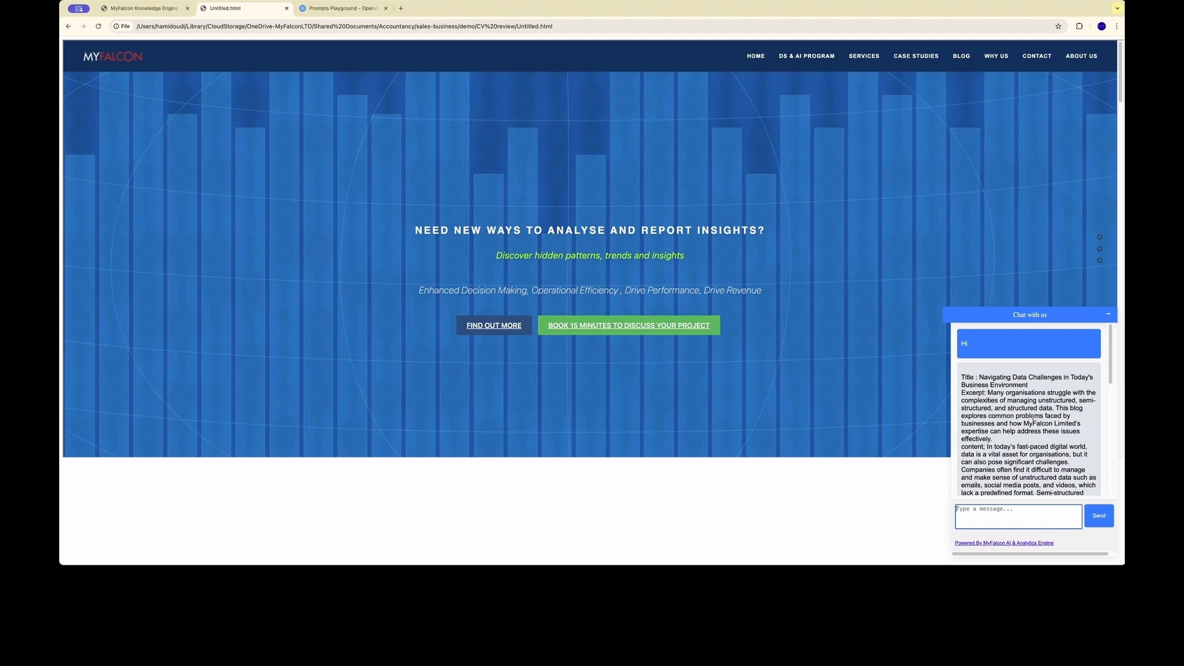
pyautogui.scroll(-2, 1034, 420)
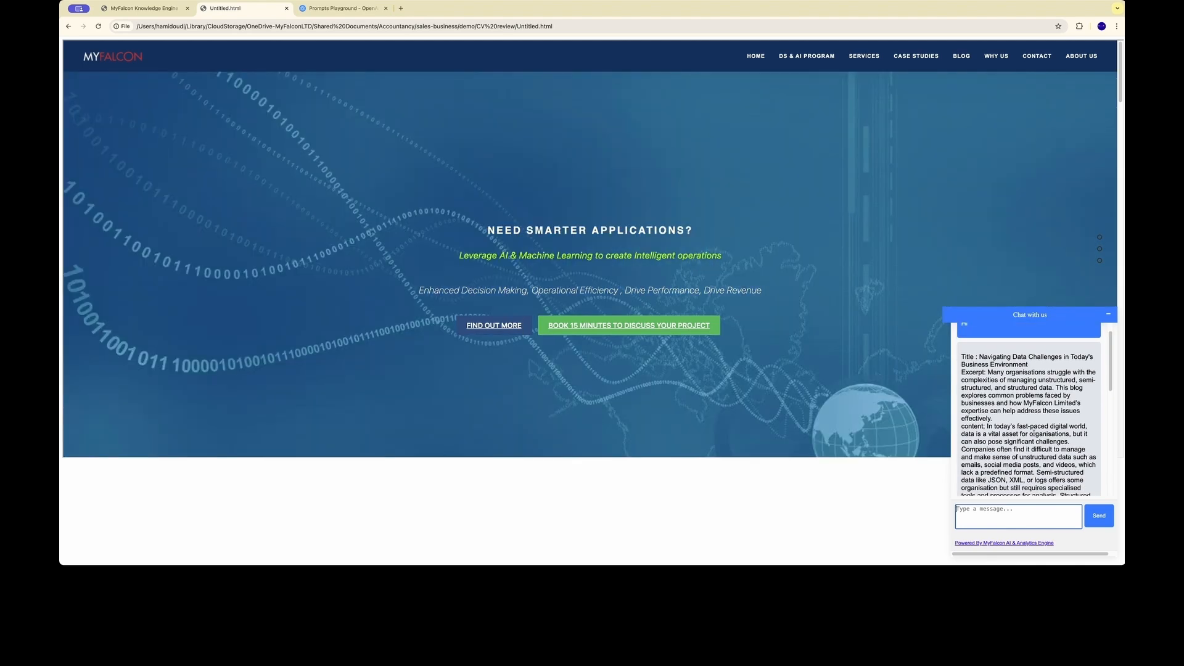
pyautogui.scroll(-2, 1034, 434)
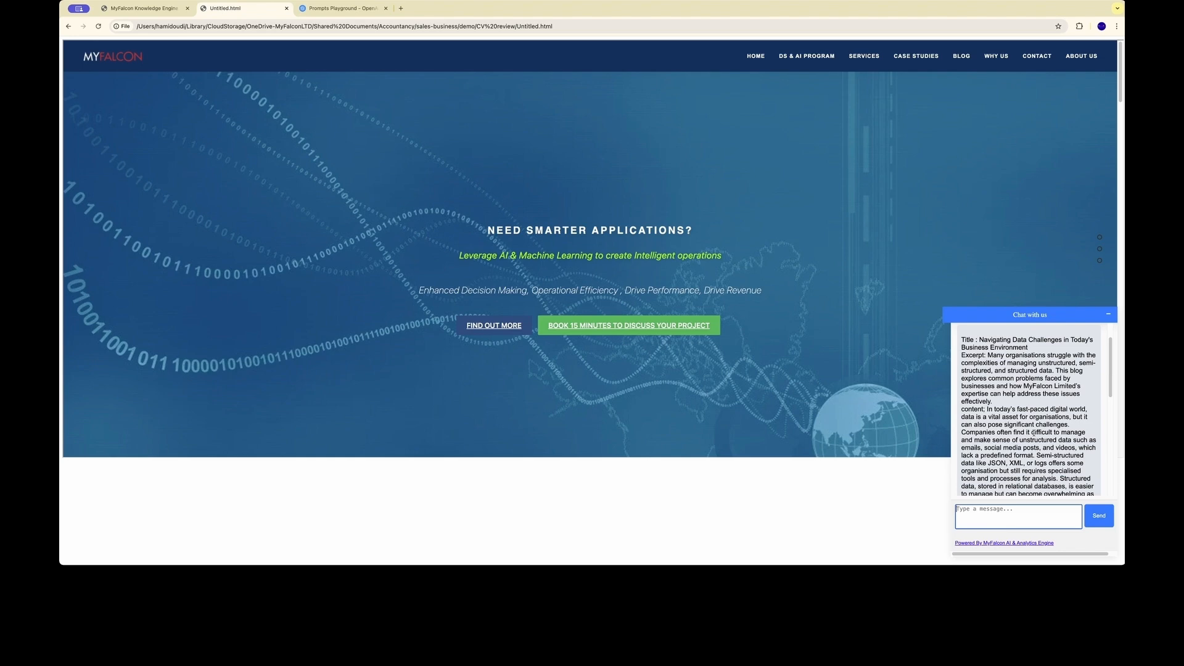
pyautogui.scroll(-10, 1033, 433)
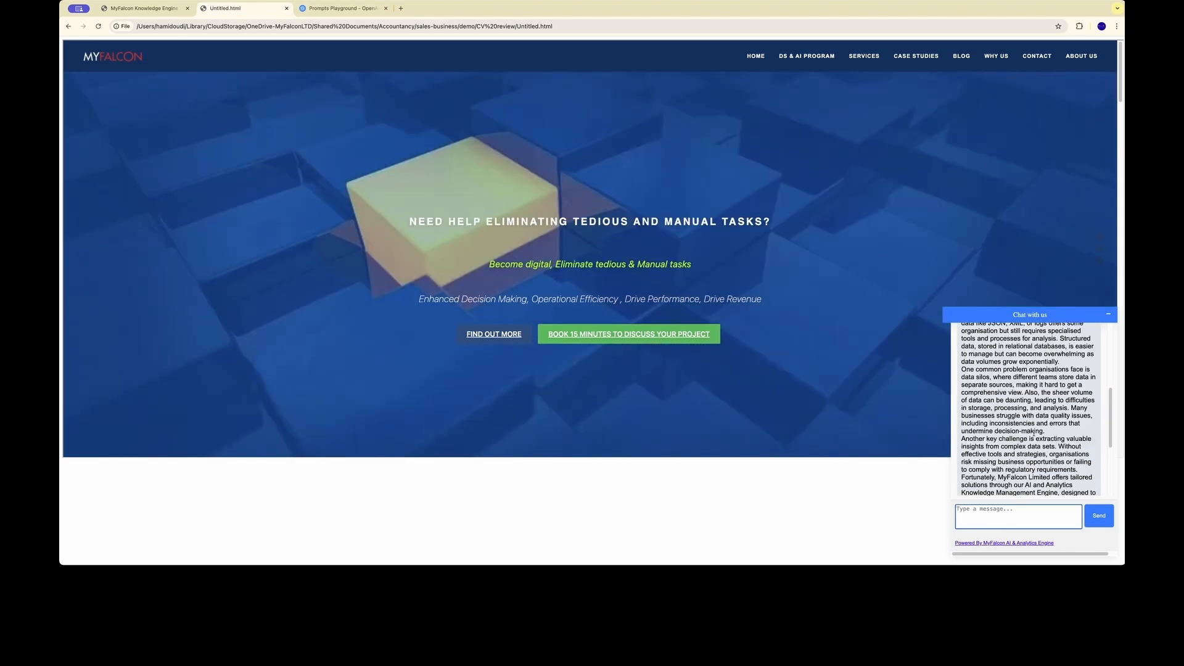
pyautogui.scroll(9, 1034, 434)
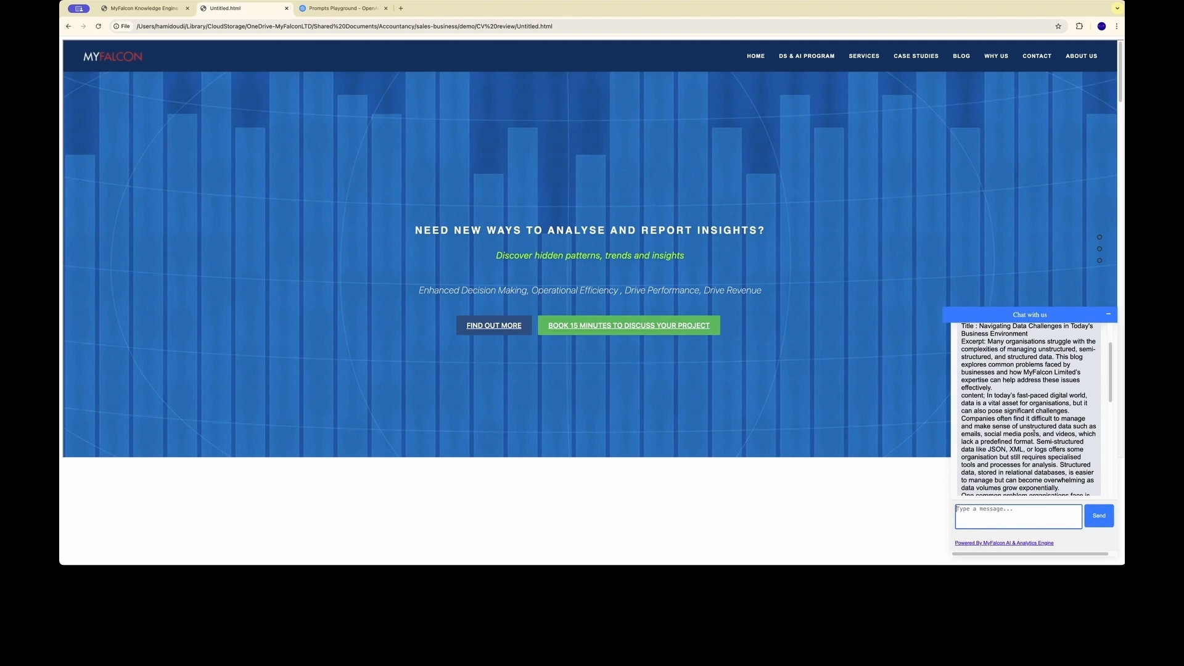
pyautogui.scroll(-1, 1034, 433)
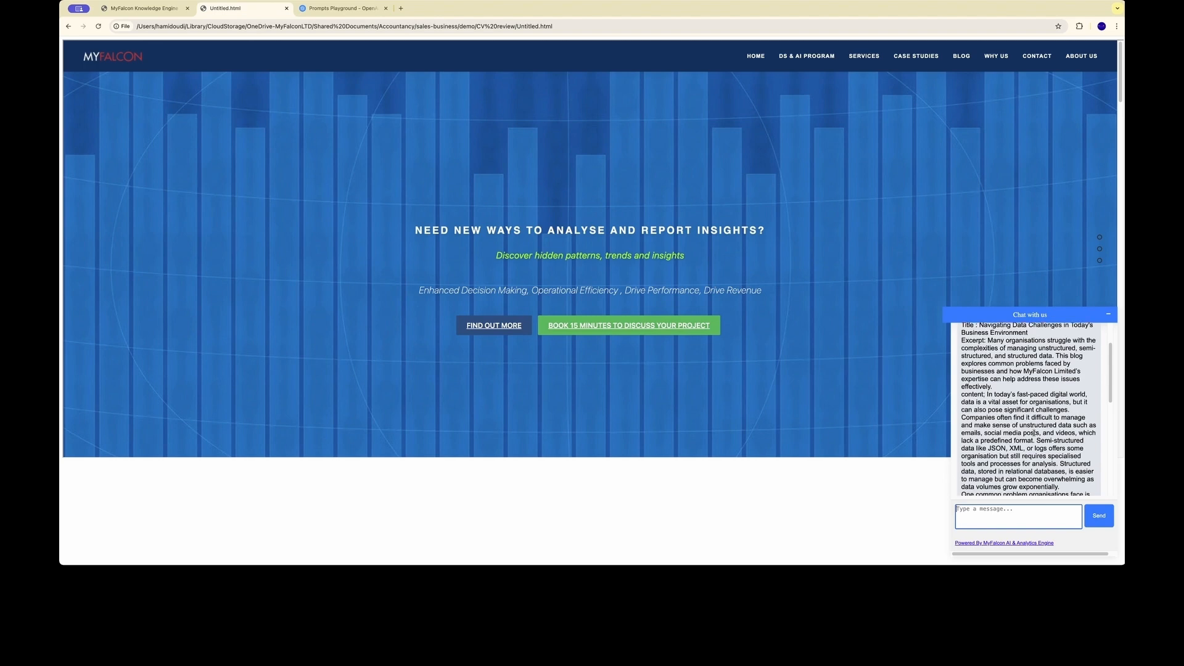
pyautogui.scroll(-10, 1033, 434)
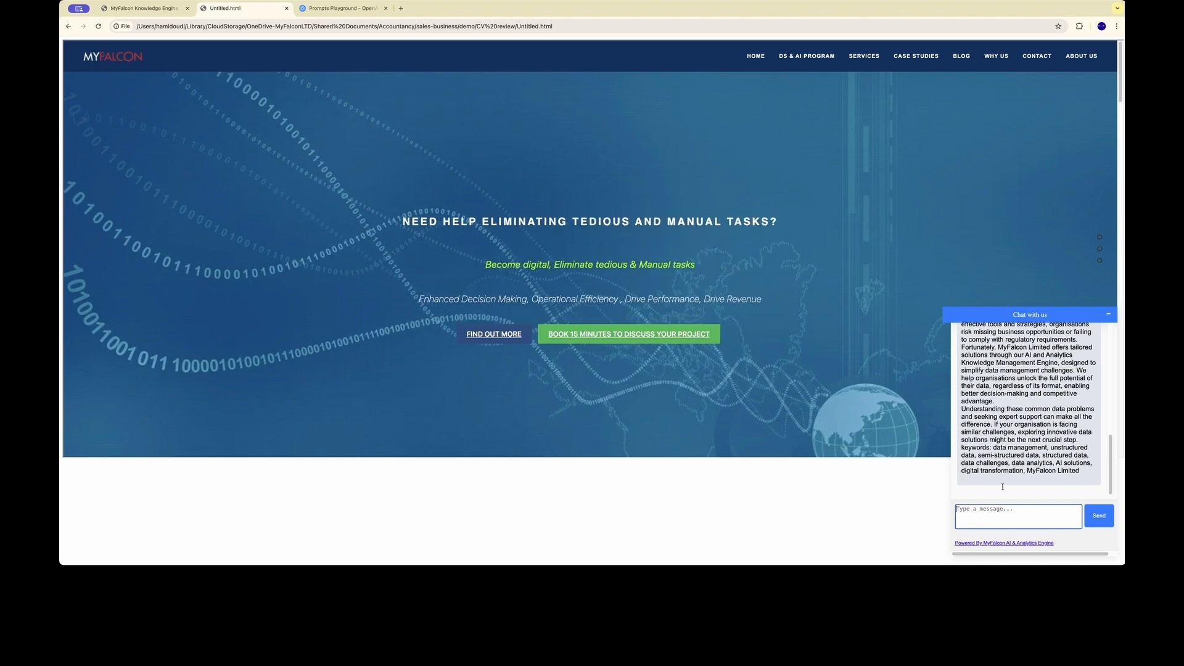
# Send the agent the message "can you write a blog post about use of AI in Construction".
pyautogui.write('can you writ')
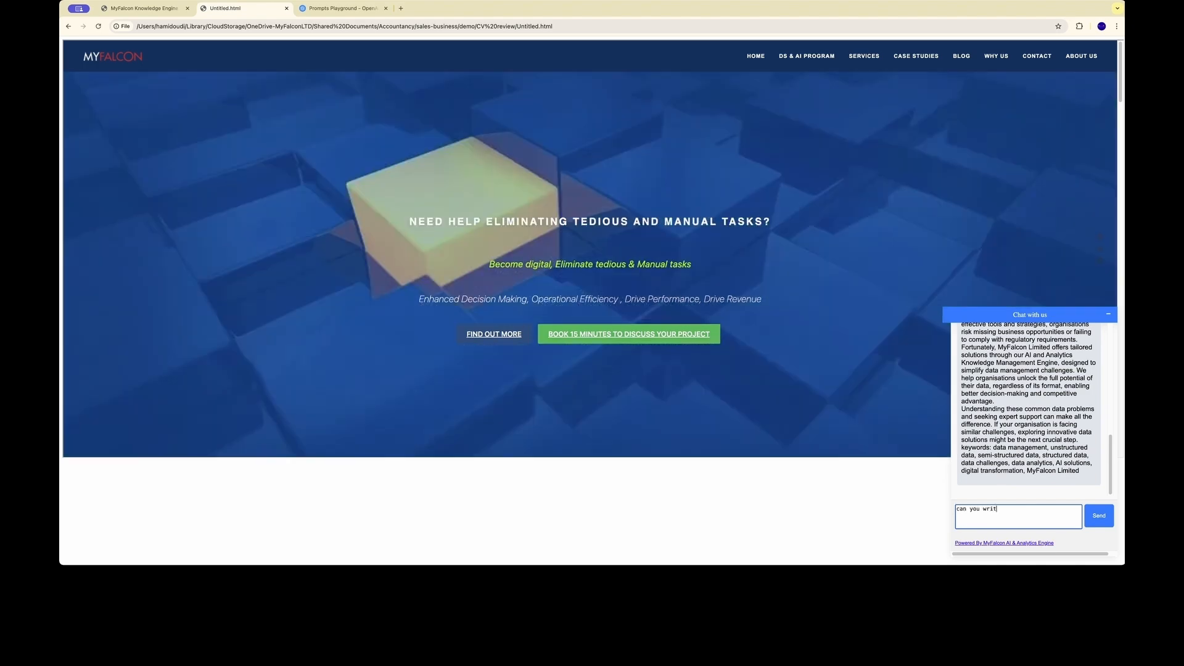
pyautogui.write('e a b')
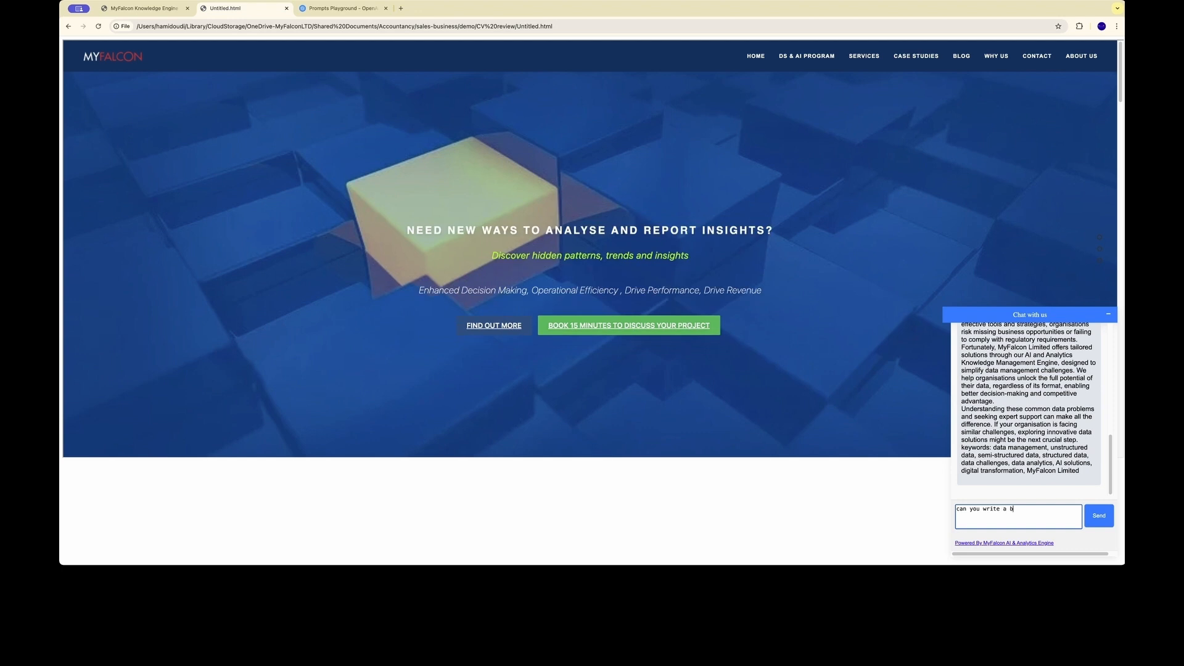
pyautogui.write('log pos')
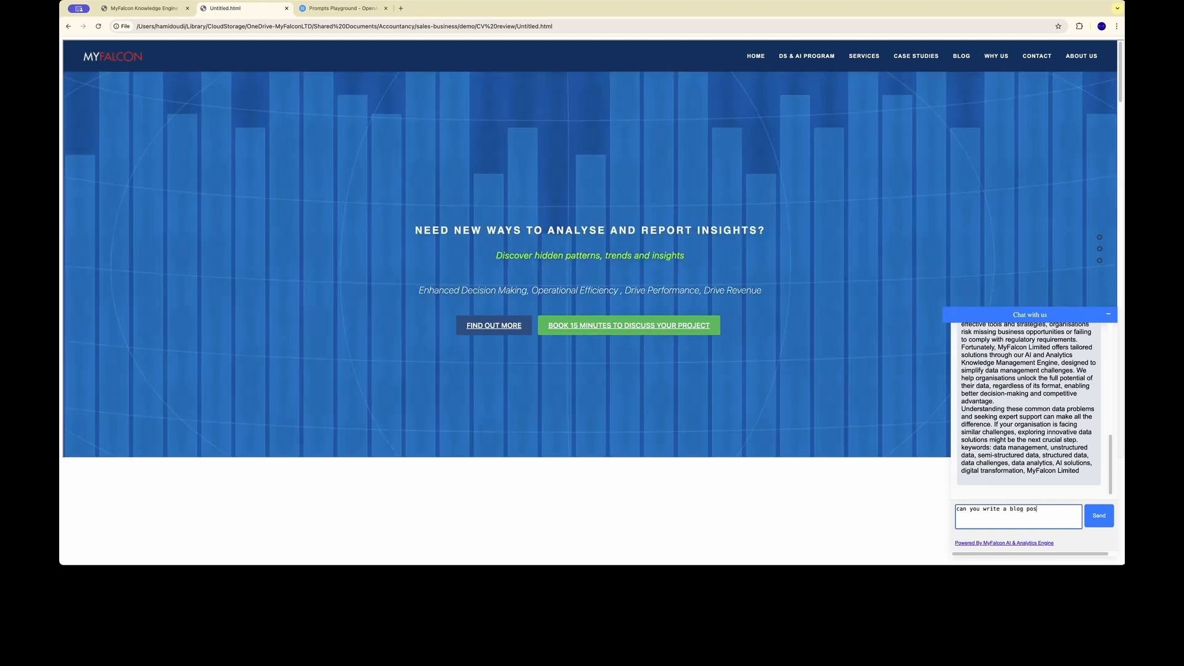
pyautogui.write('t about ')
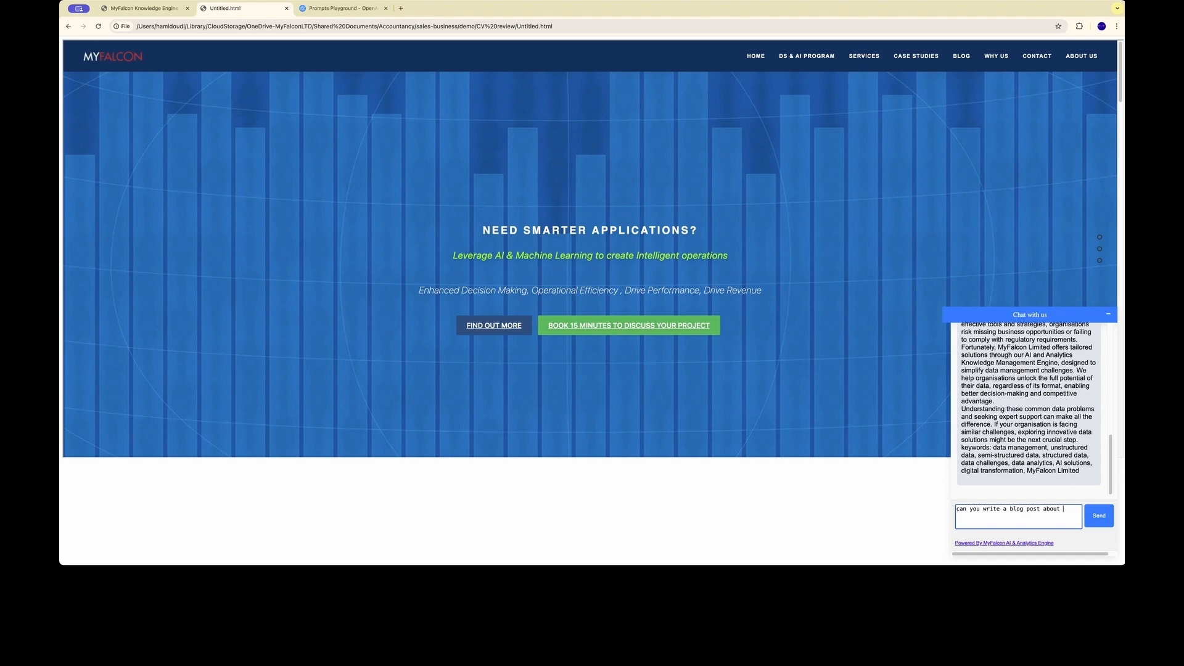
pyautogui.write('us')
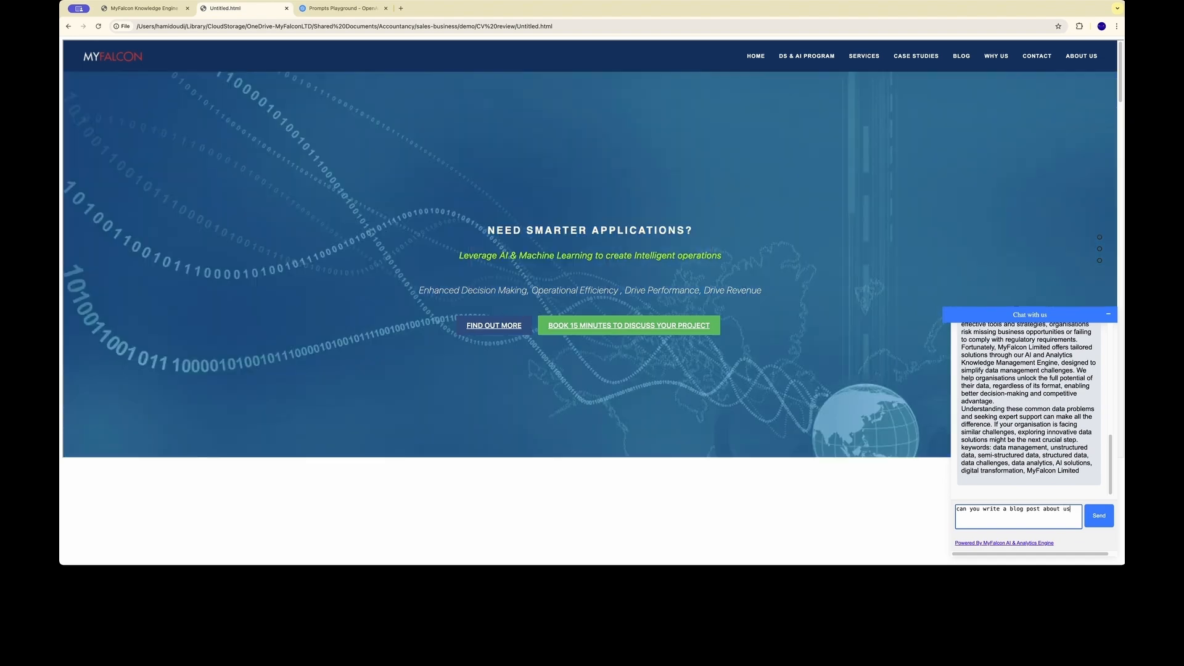
pyautogui.write('e of AI in Co')
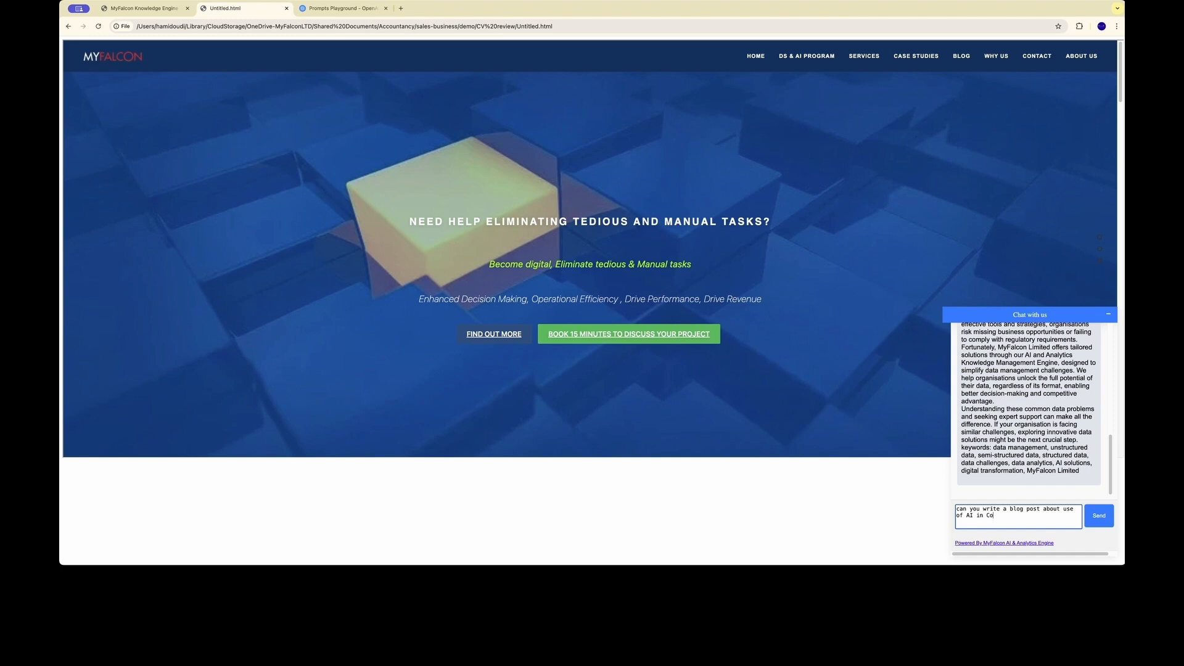
pyautogui.write('nstructio')
pyautogui.write('n')
pyautogui.press('Return')
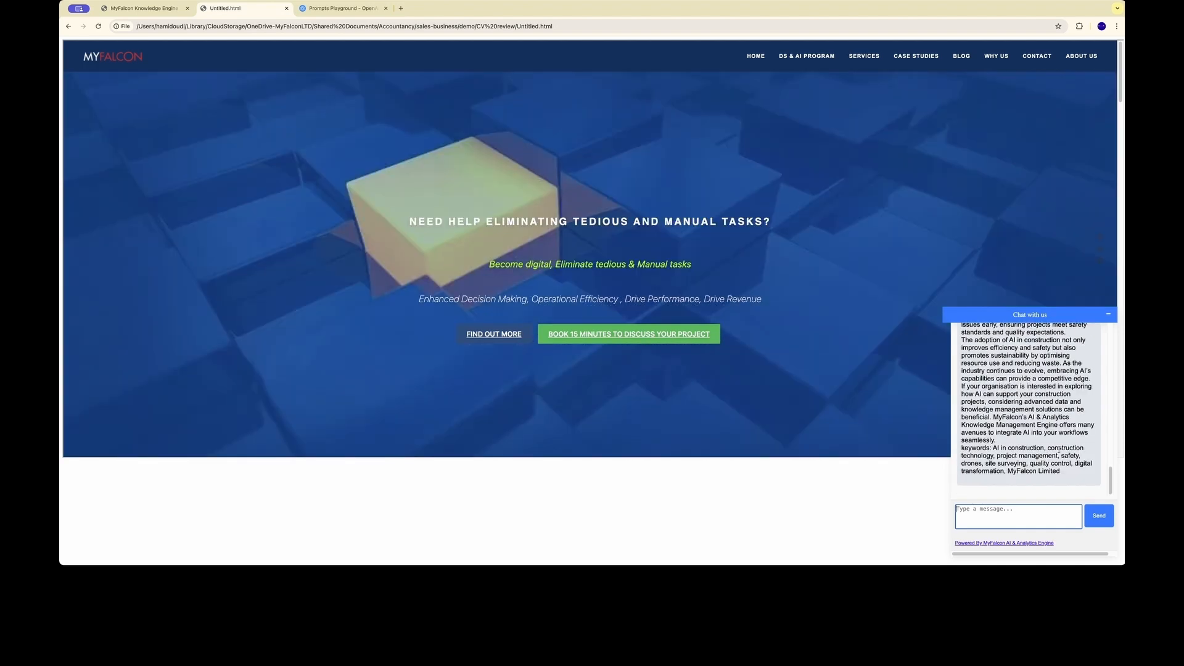
# Examine the generated blog post on AI in construction from its title and excerpt through to the keywords.
pyautogui.scroll(10, 1059, 450)
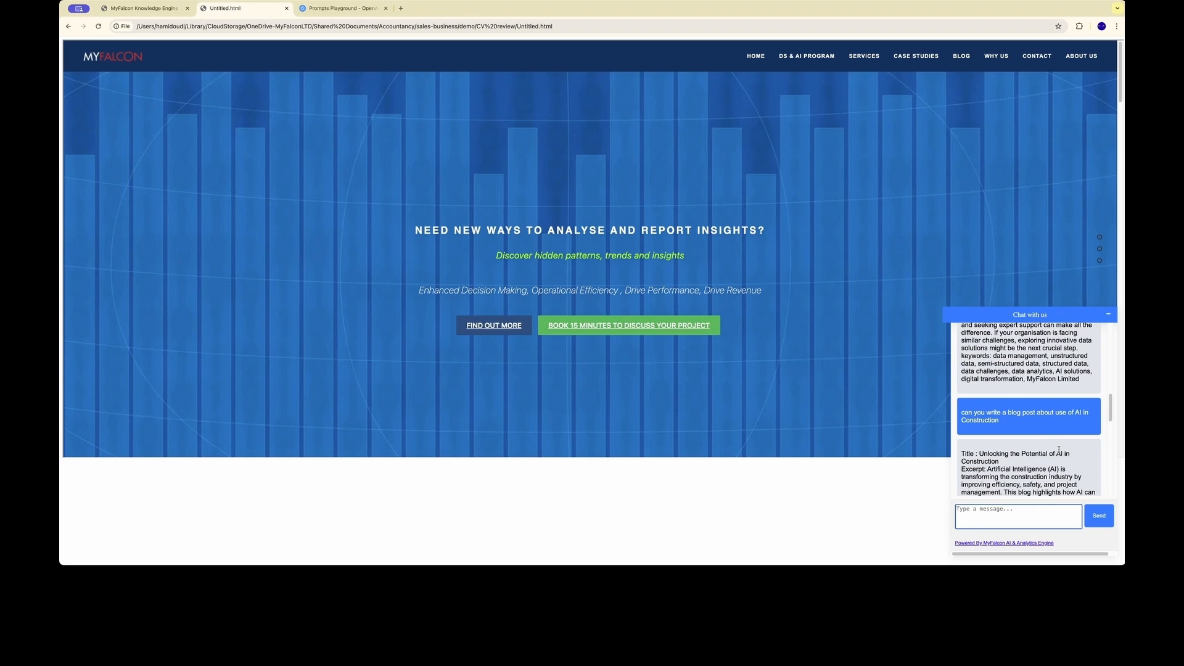
pyautogui.scroll(-4, 1058, 451)
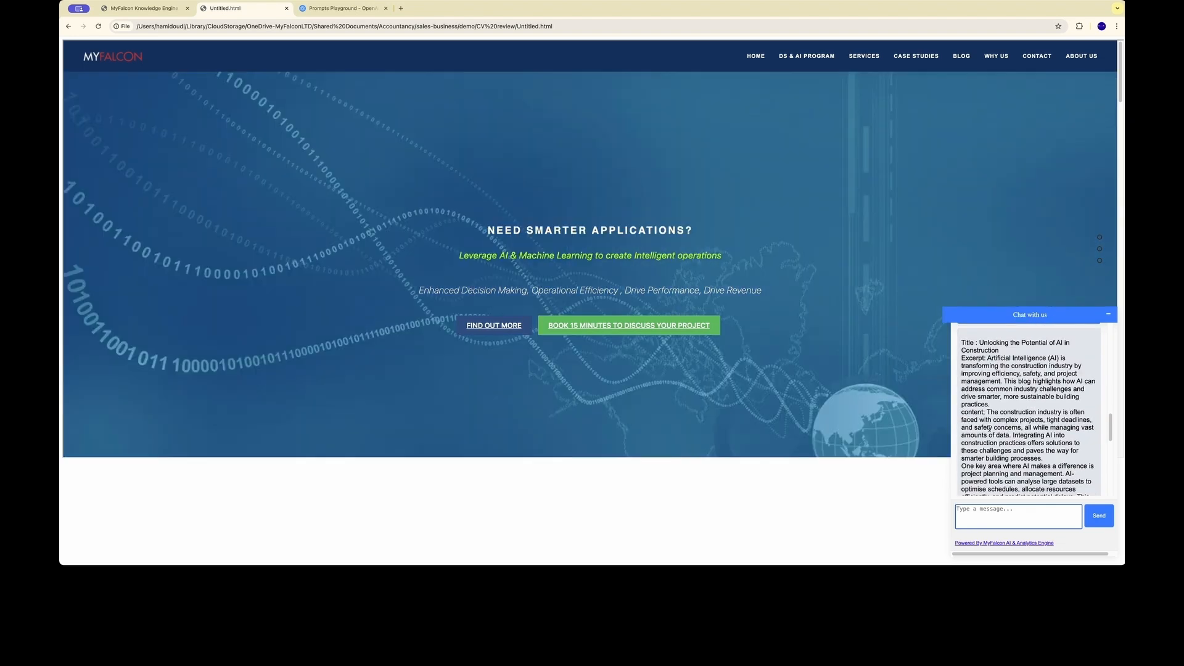
pyautogui.scroll(-2, 1040, 438)
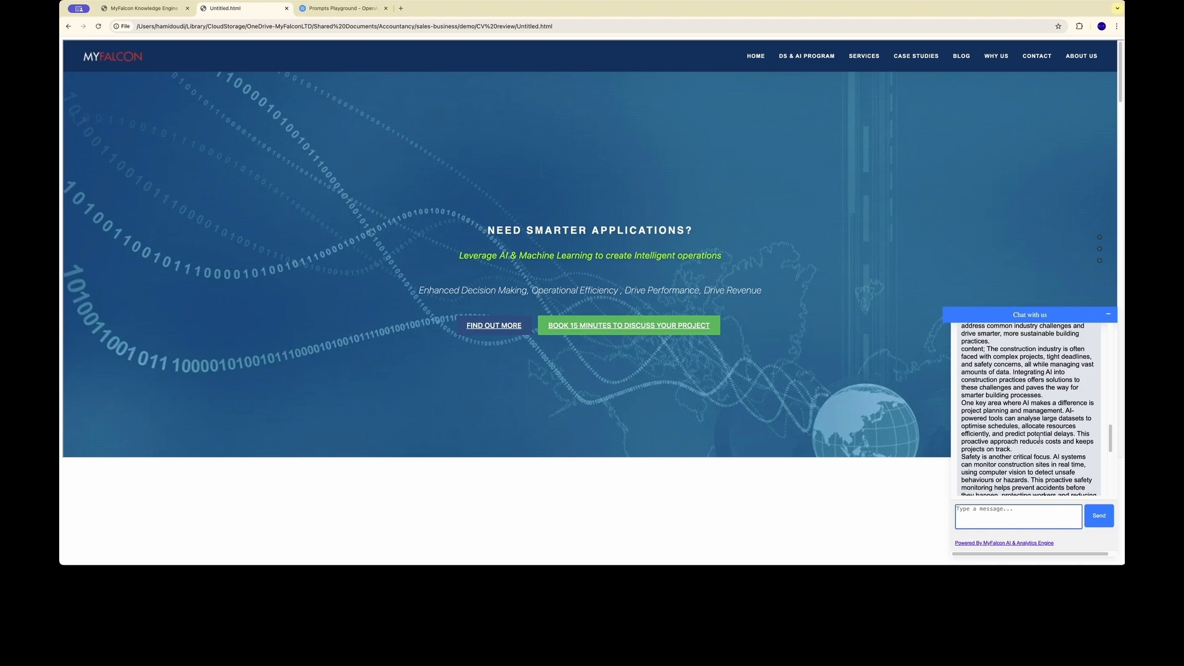
pyautogui.scroll(-1, 1040, 437)
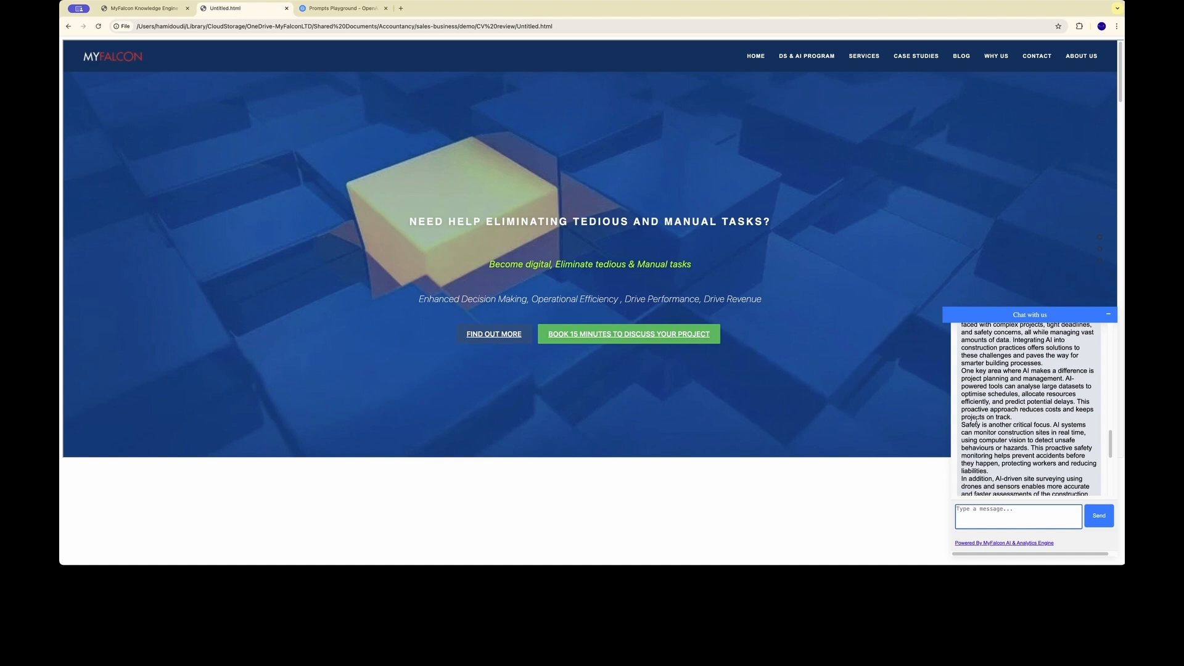
pyautogui.moveTo(966, 425); pyautogui.dragTo(1041, 432)
pyautogui.scroll(-2, 1042, 431)
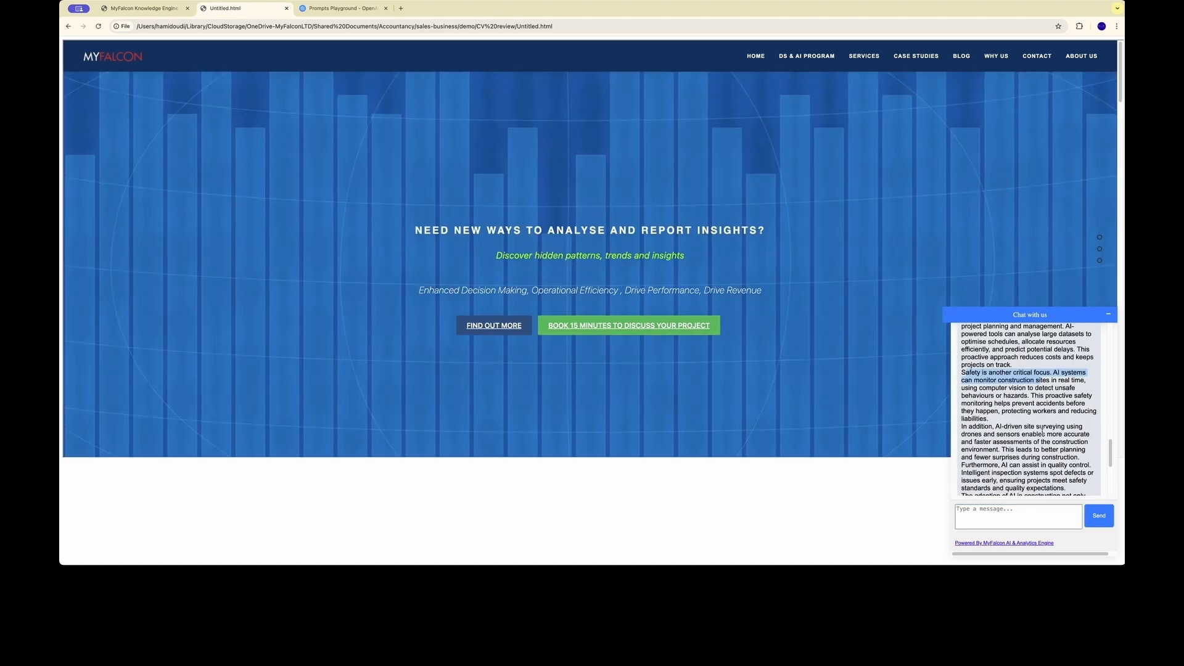
pyautogui.scroll(-4, 1042, 431)
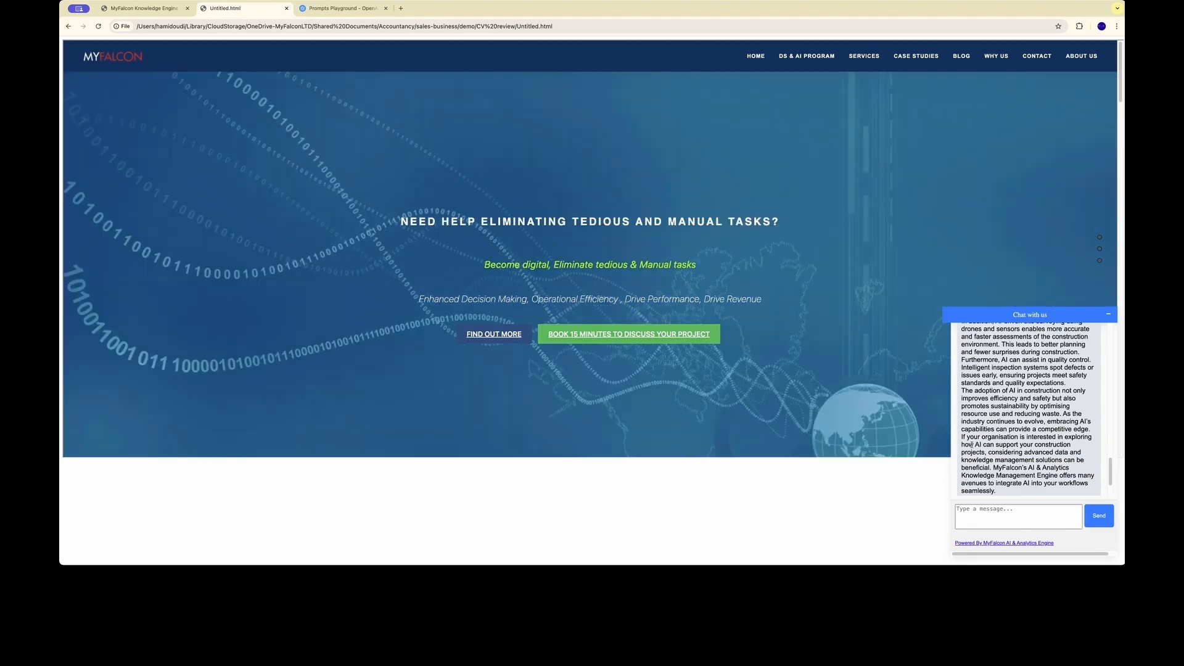
pyautogui.scroll(-1, 987, 441)
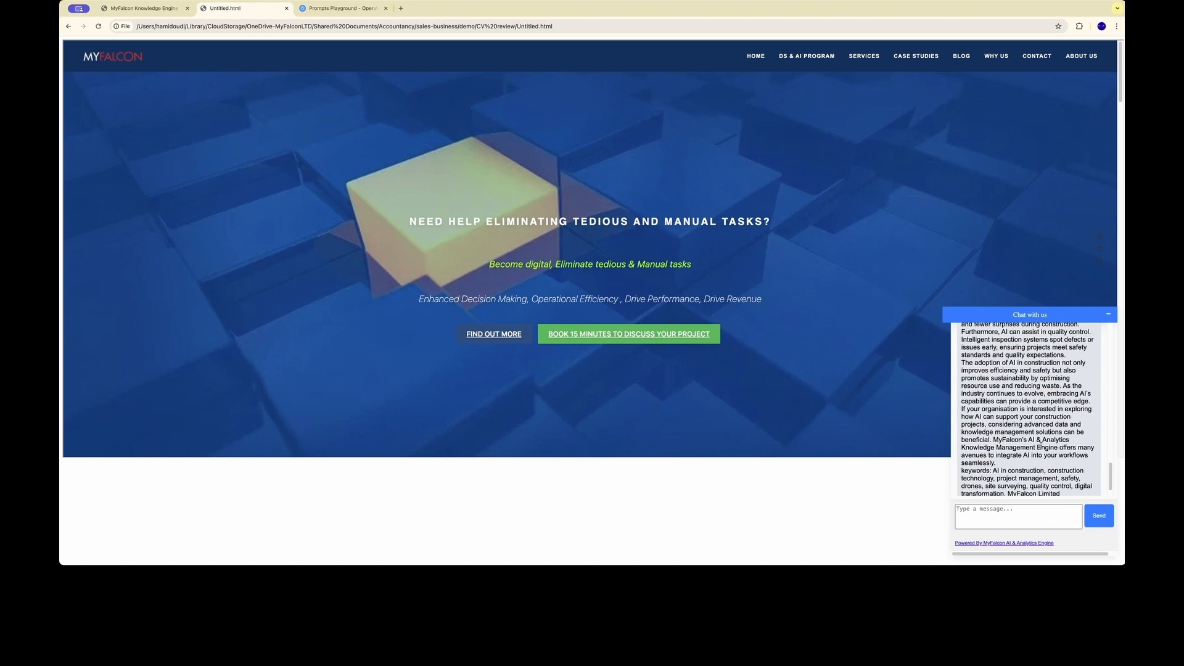
pyautogui.scroll(-1, 1048, 441)
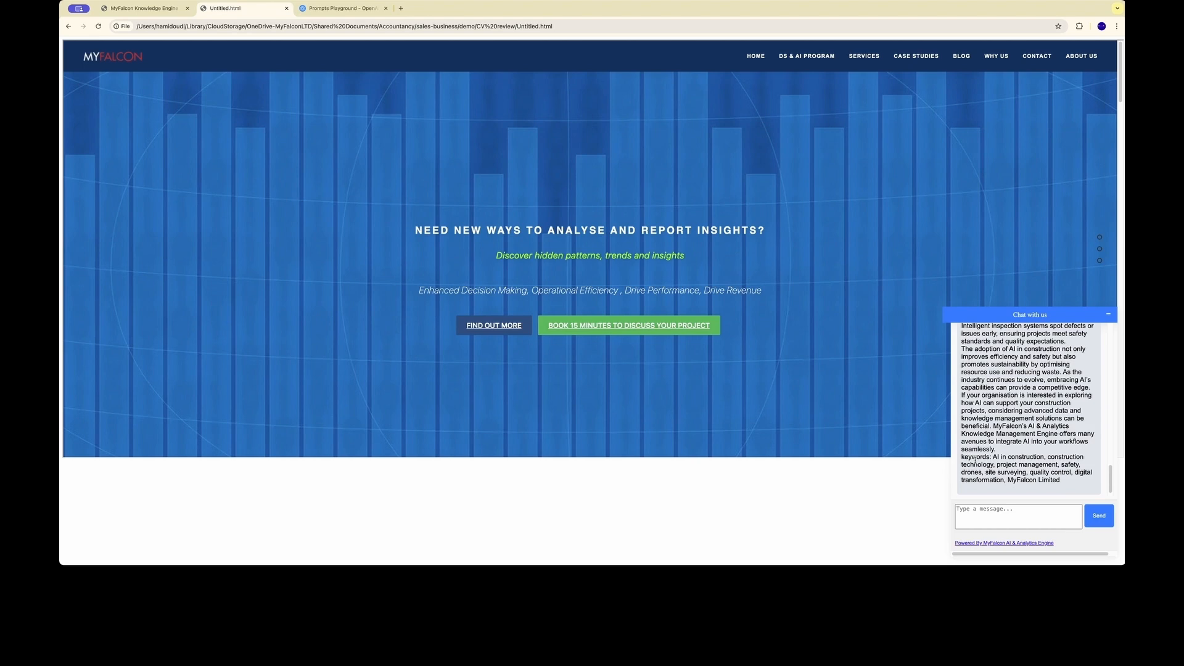
pyautogui.scroll(5, 1042, 436)
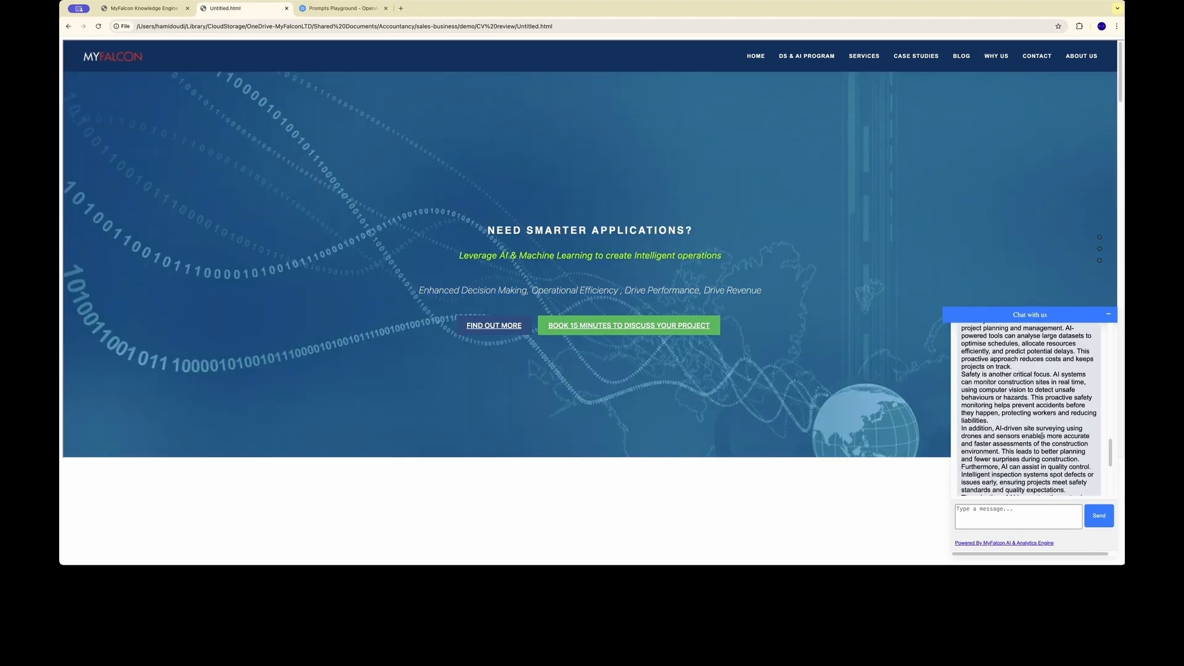
# Return to the MyFalcon engine and create an AI Agents chat titled "Content Writer" with the Content Writing Agent.
pyautogui.click(141, 11)
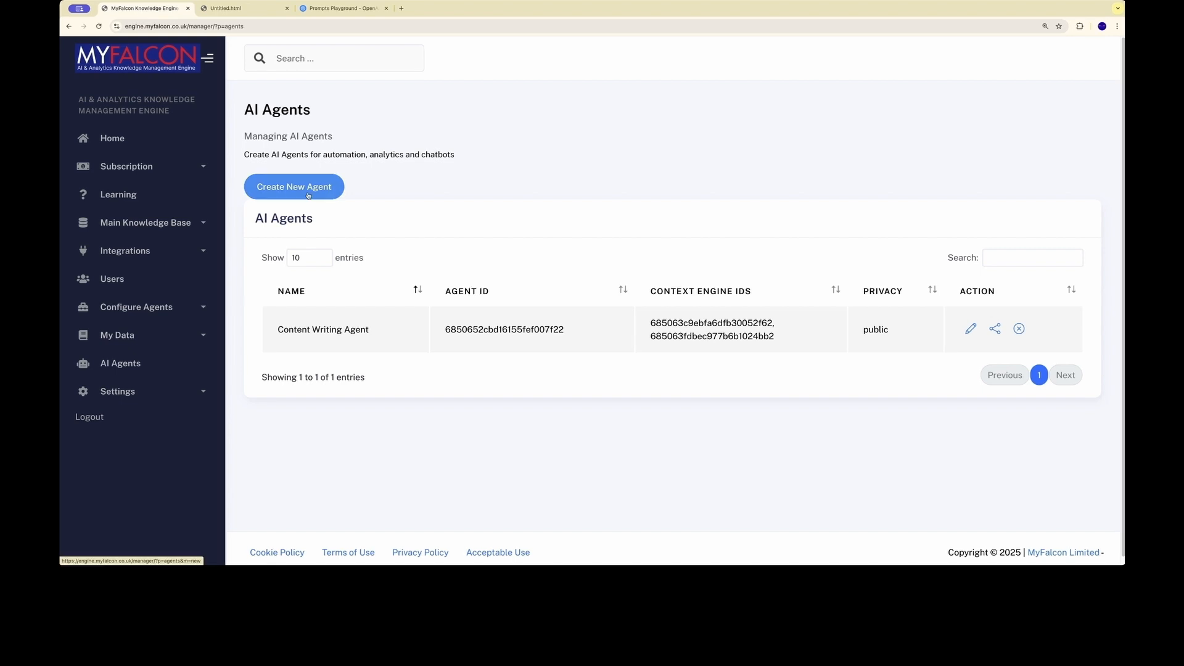
pyautogui.click(122, 364)
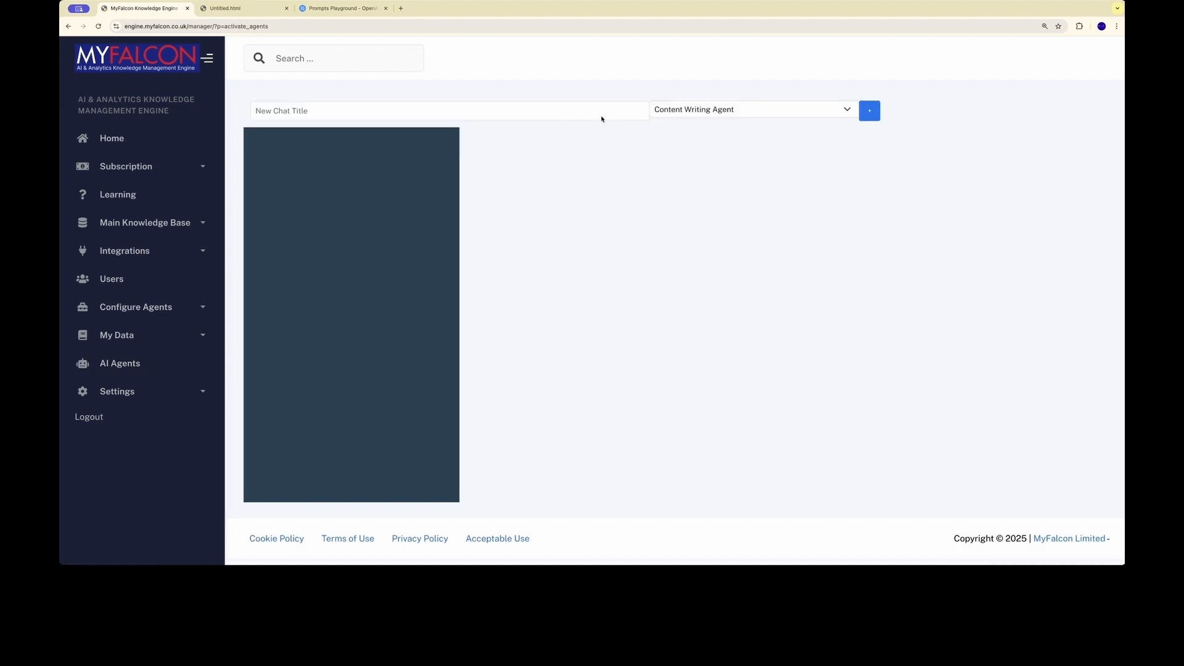
pyautogui.click(601, 116)
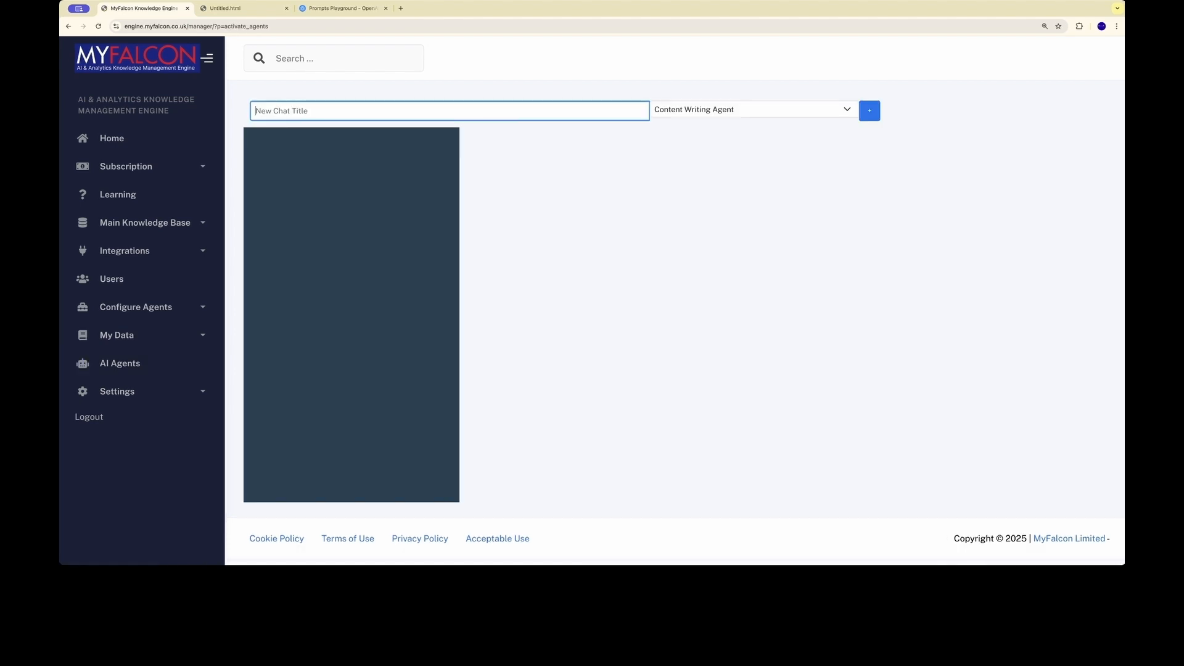
pyautogui.write('Content Writer')
pyautogui.press('Return')
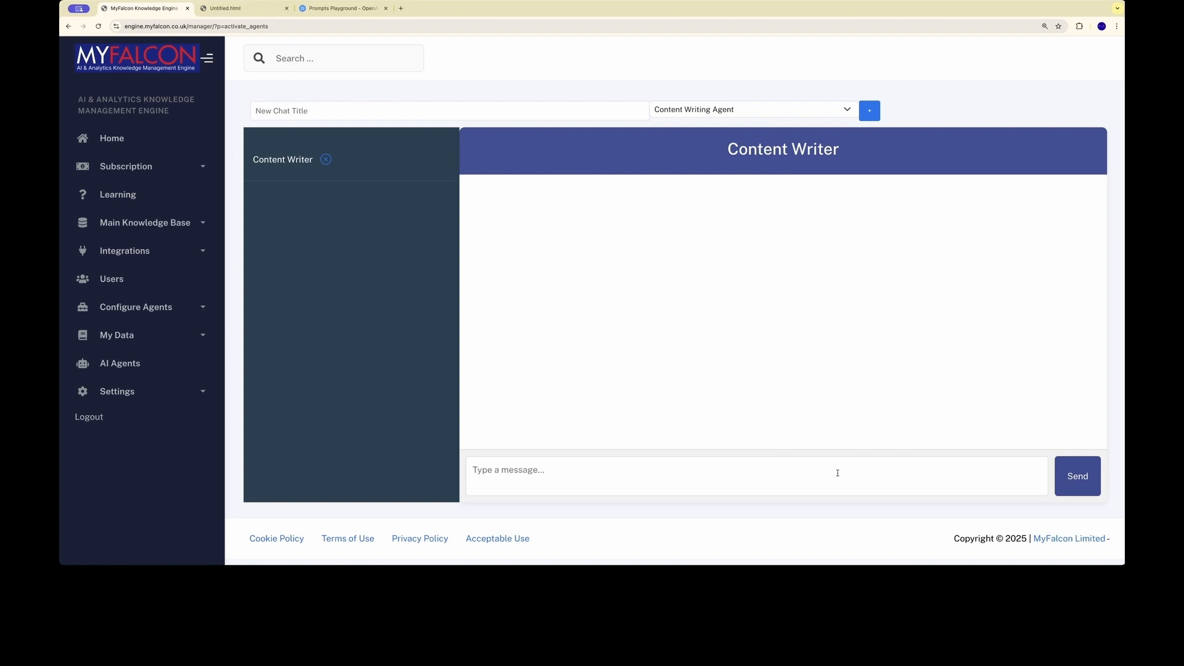
# Send the Content Writer chat the message "Write Blog post about data challenges faced by retail shops in the evolving ecommerce environment".
pyautogui.click(838, 473)
pyautogui.write('Write Blog')
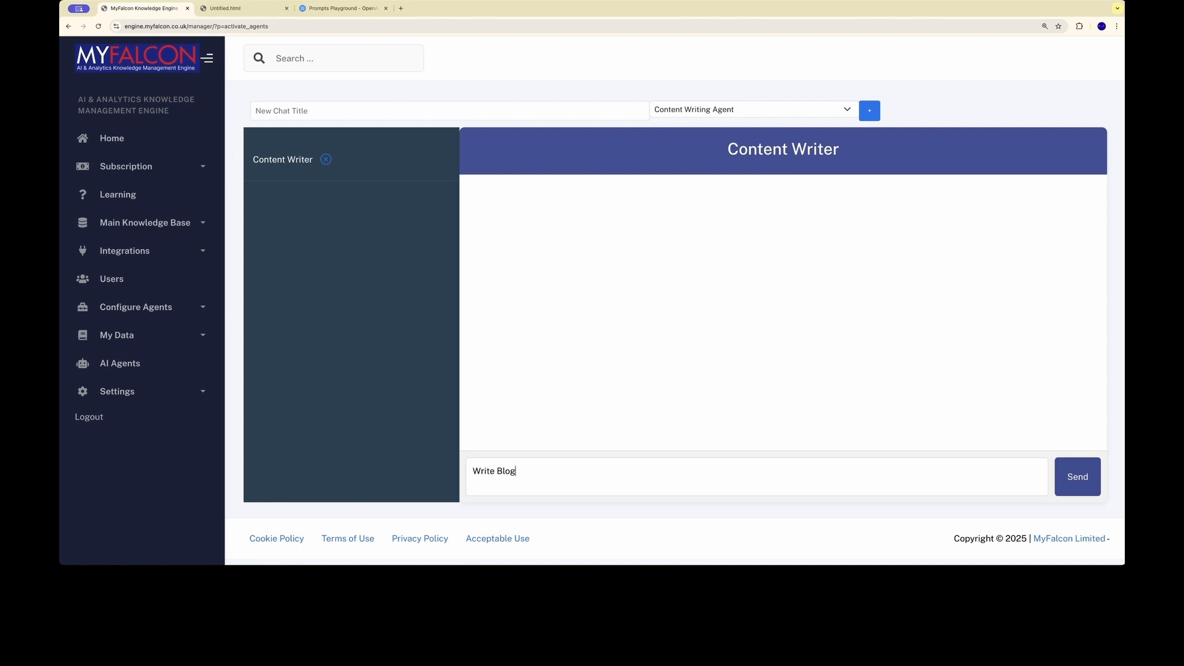
pyautogui.write(' post about')
pyautogui.write('data challenges faced b')
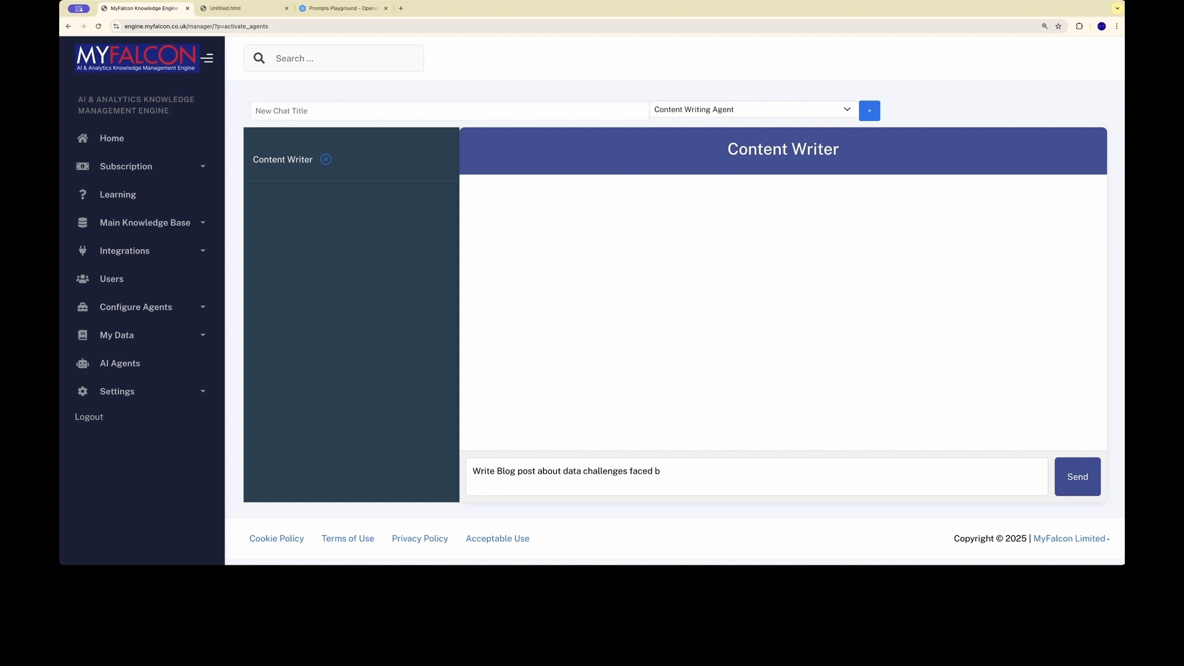
pyautogui.write('y retail shops in the evolving ecommerce ')
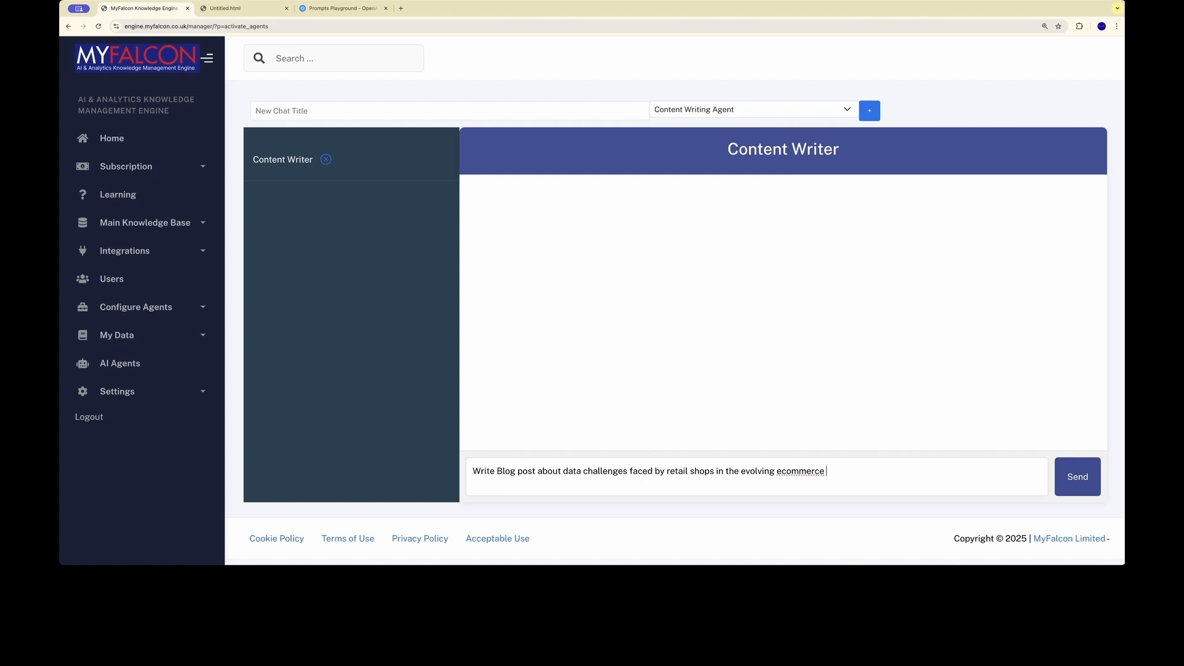
pyautogui.write('environment')
pyautogui.press('Return')
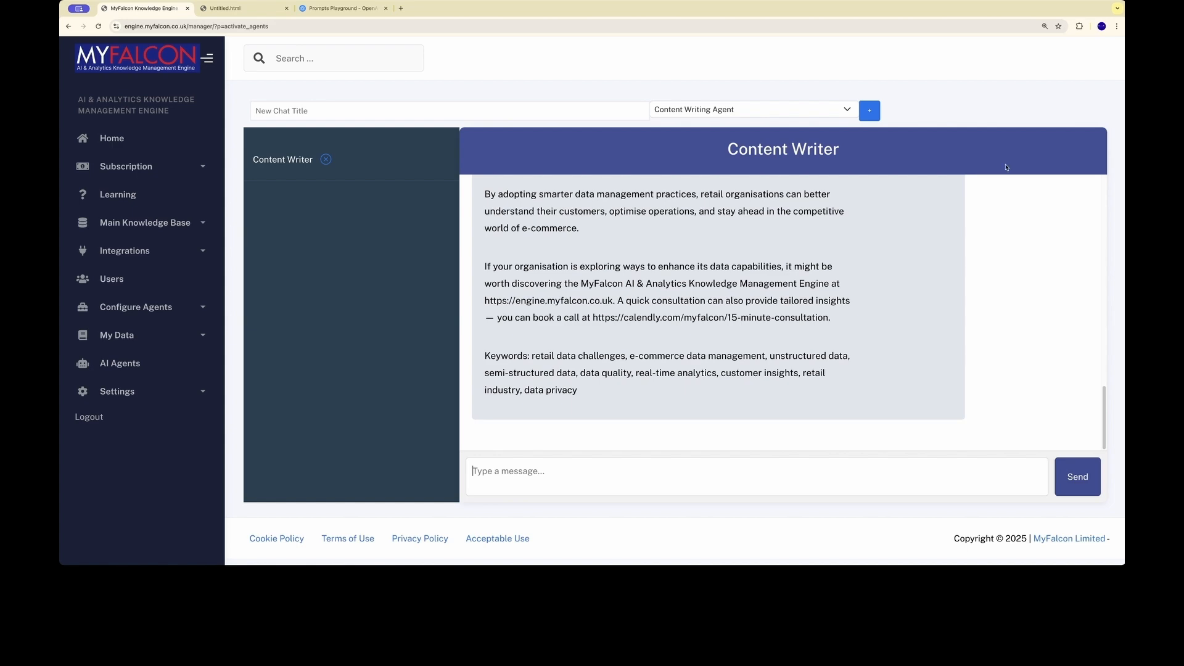
# Read the generated retail data challenges post from its title and excerpt through to the closing links and keywords.
pyautogui.scroll(10, 781, 320)
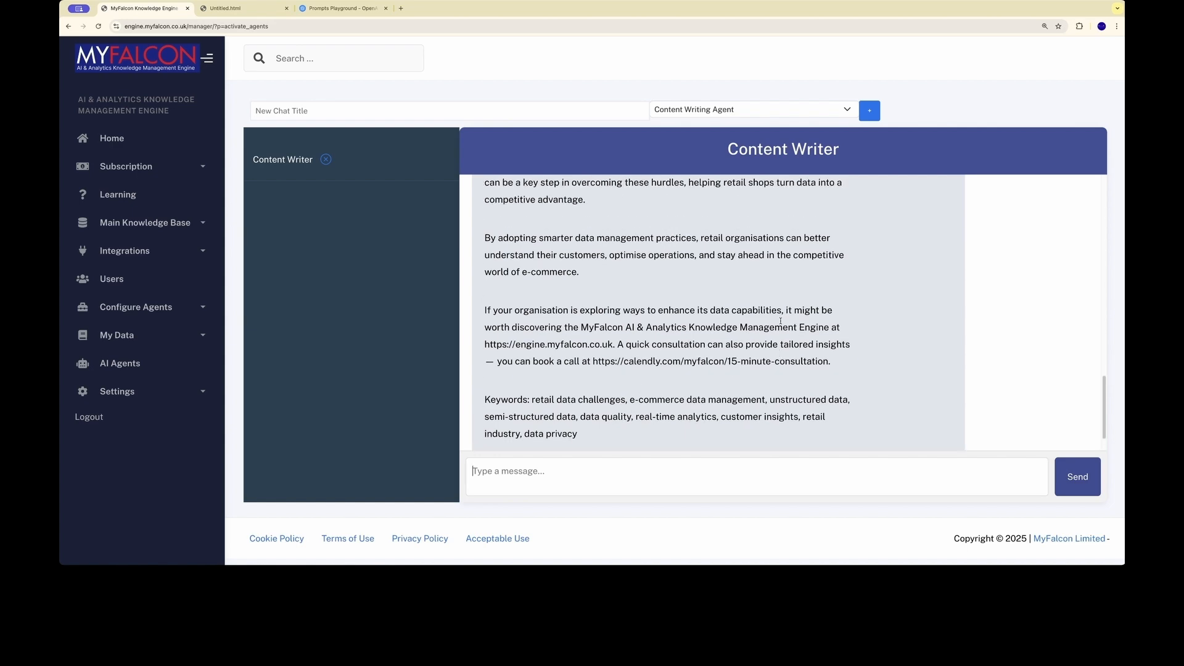
pyautogui.scroll(8, 781, 321)
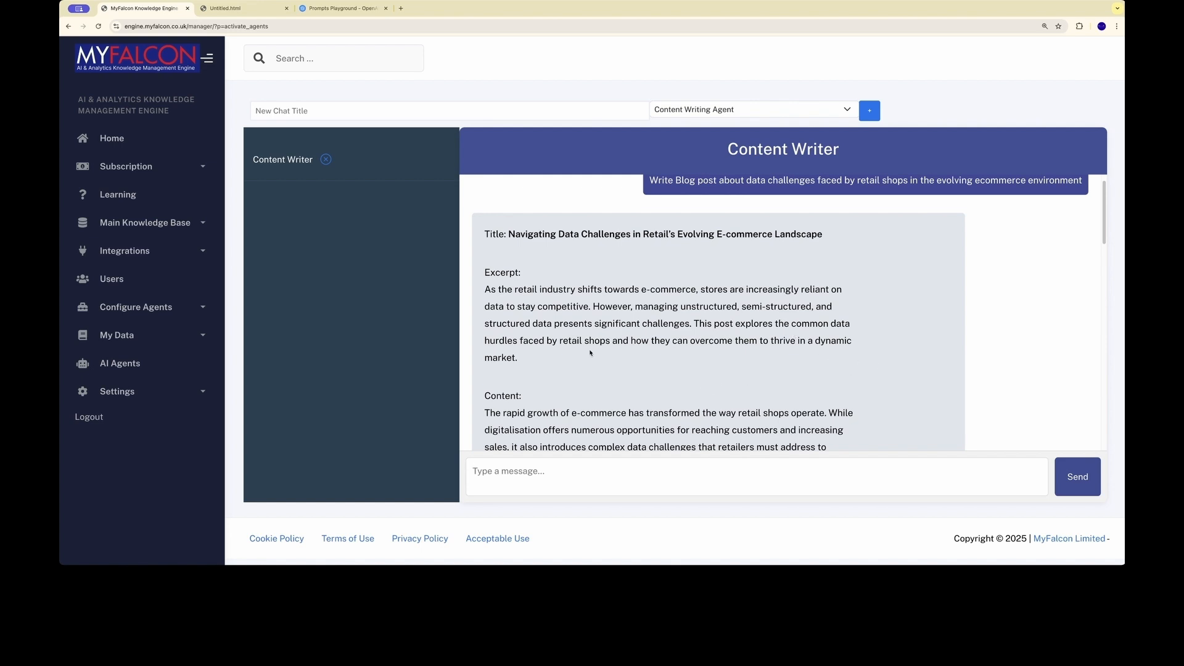
pyautogui.scroll(-3, 642, 376)
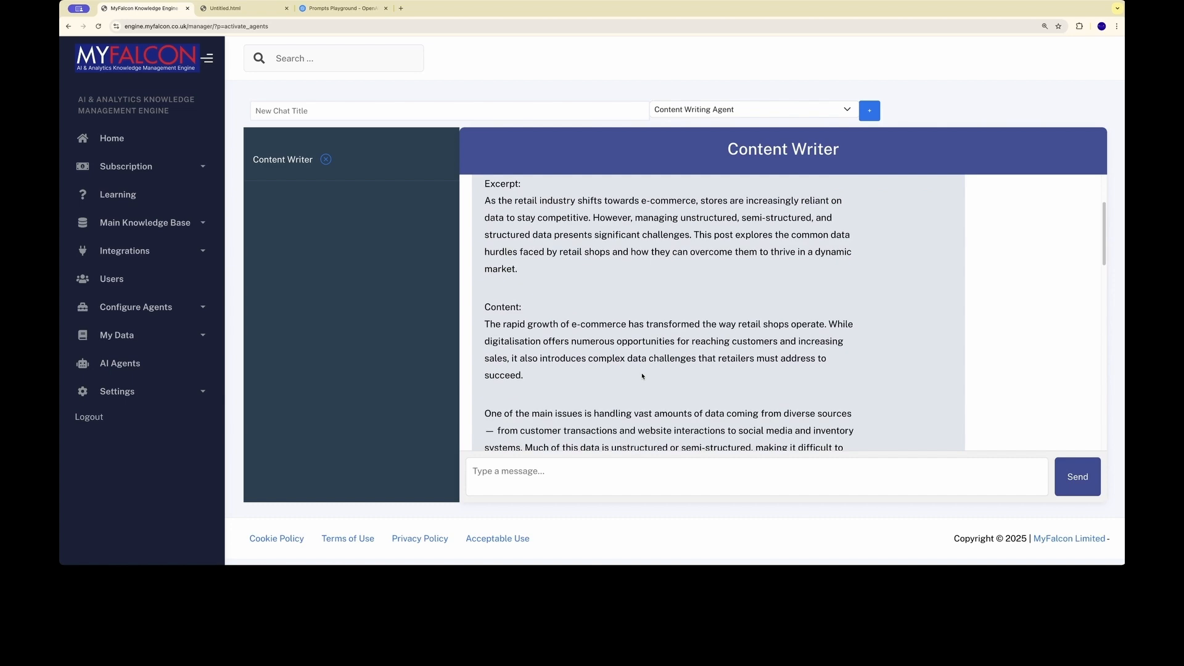
pyautogui.scroll(-2, 642, 376)
pyautogui.scroll(-3, 642, 377)
pyautogui.scroll(-10, 642, 377)
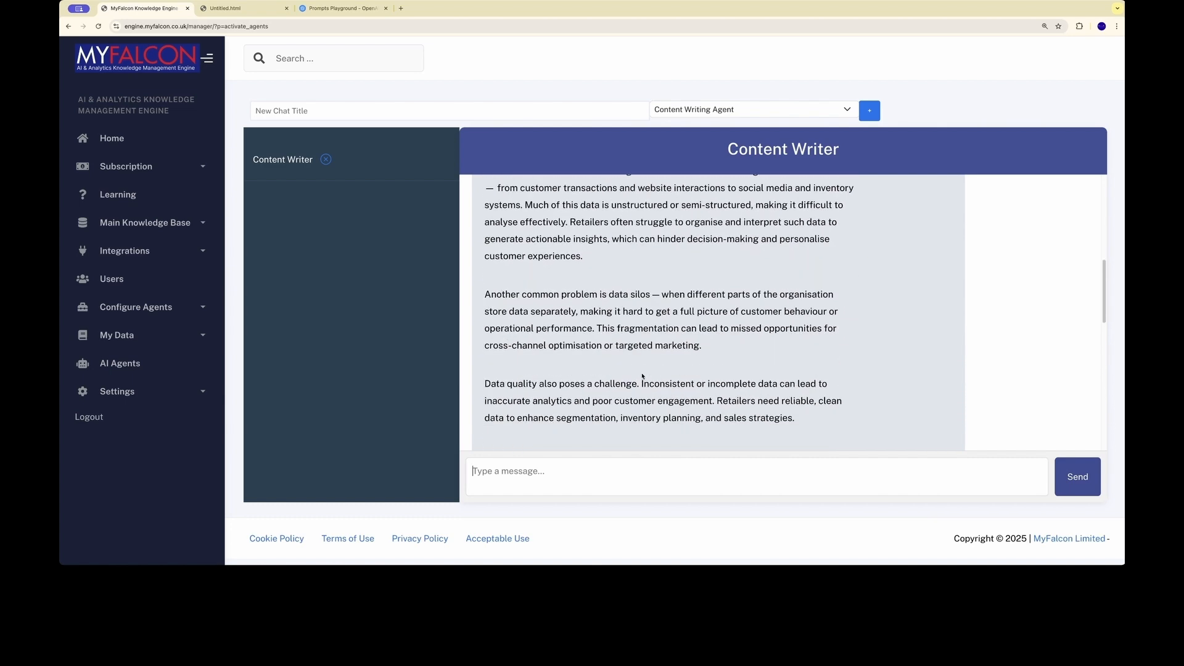
pyautogui.scroll(-10, 642, 376)
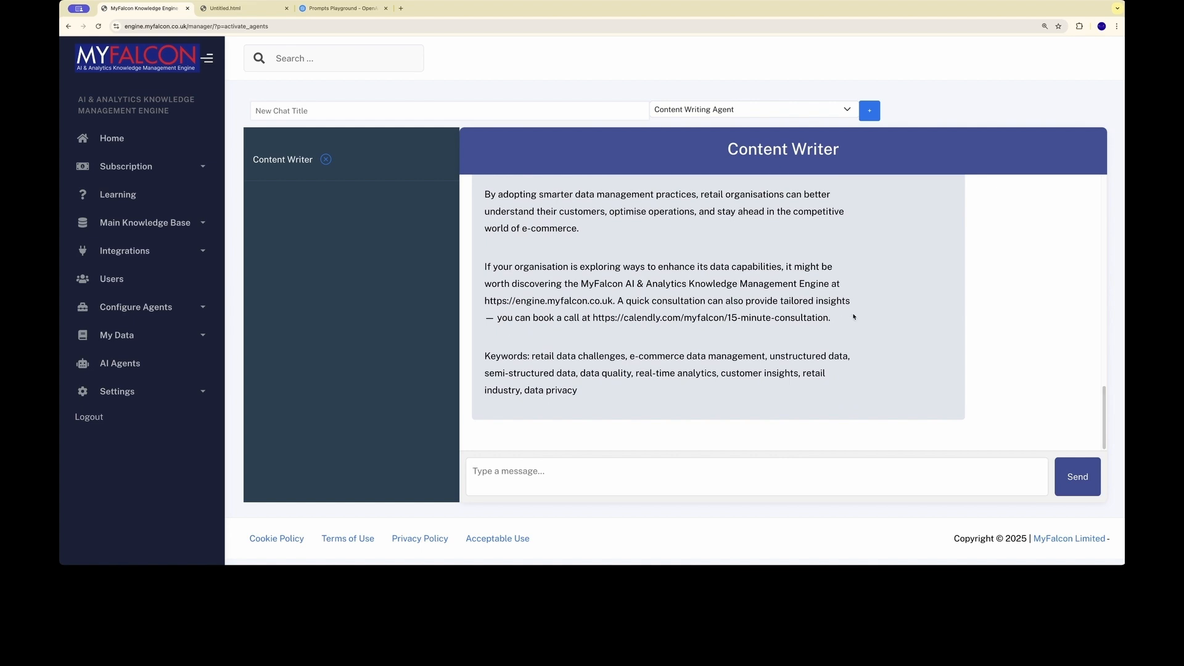
# Change the Content Writing Agent's privacy setting to private and save the agent.
pyautogui.click(137, 308)
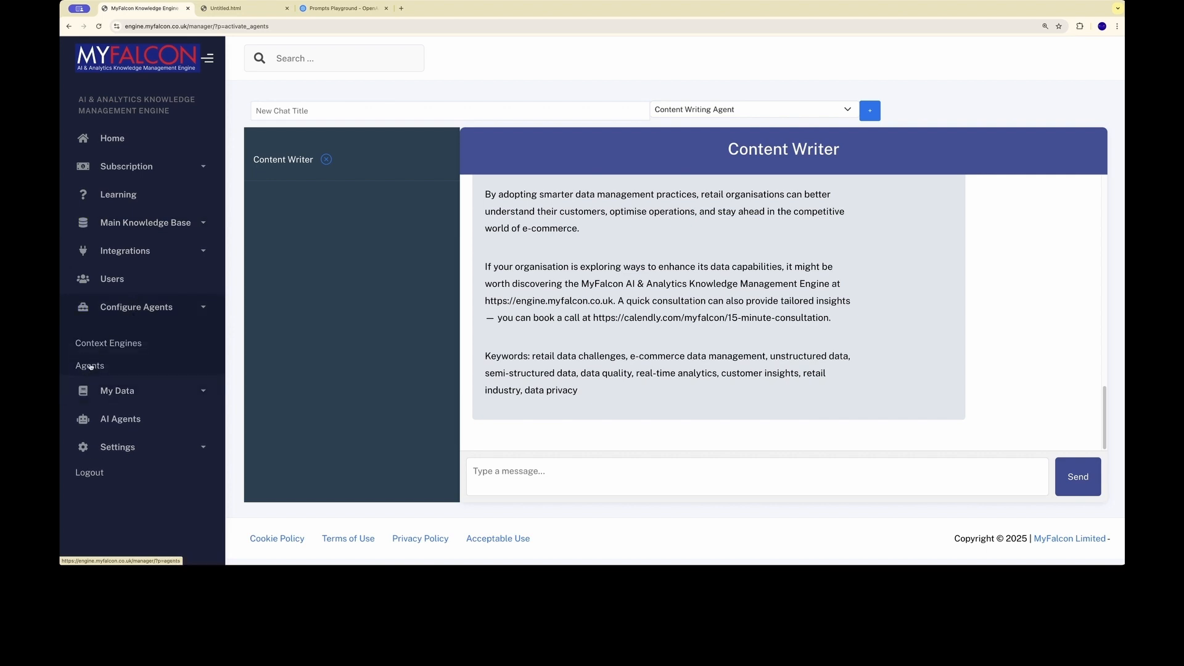
pyautogui.click(90, 366)
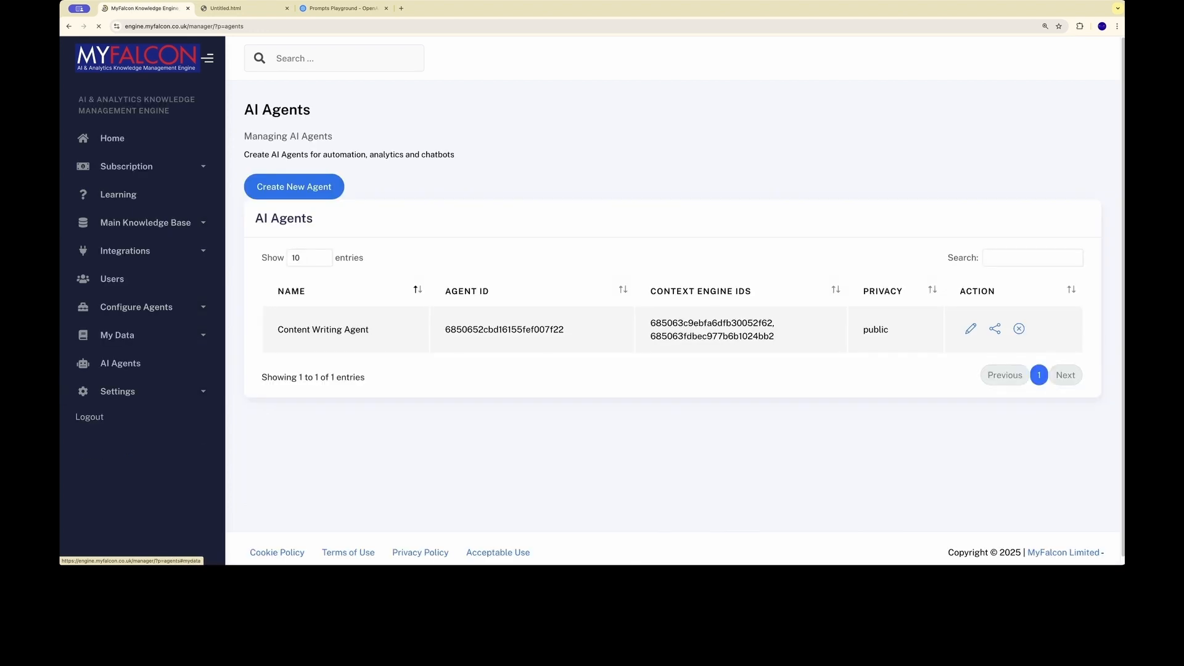
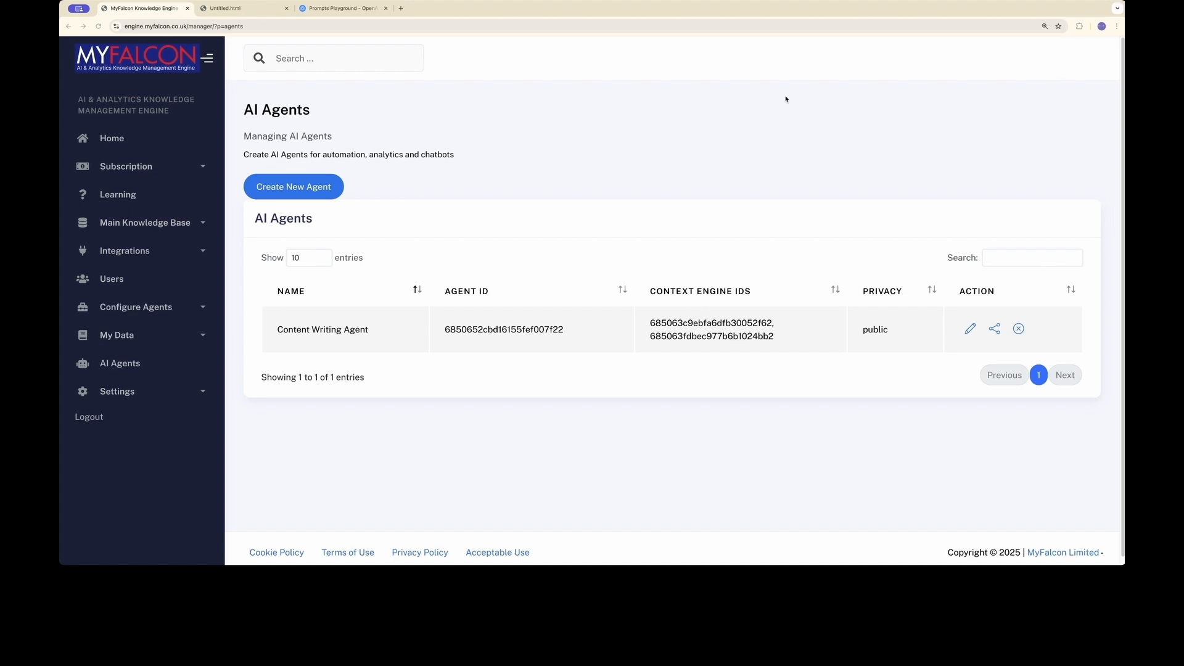
pyautogui.click(317, 190)
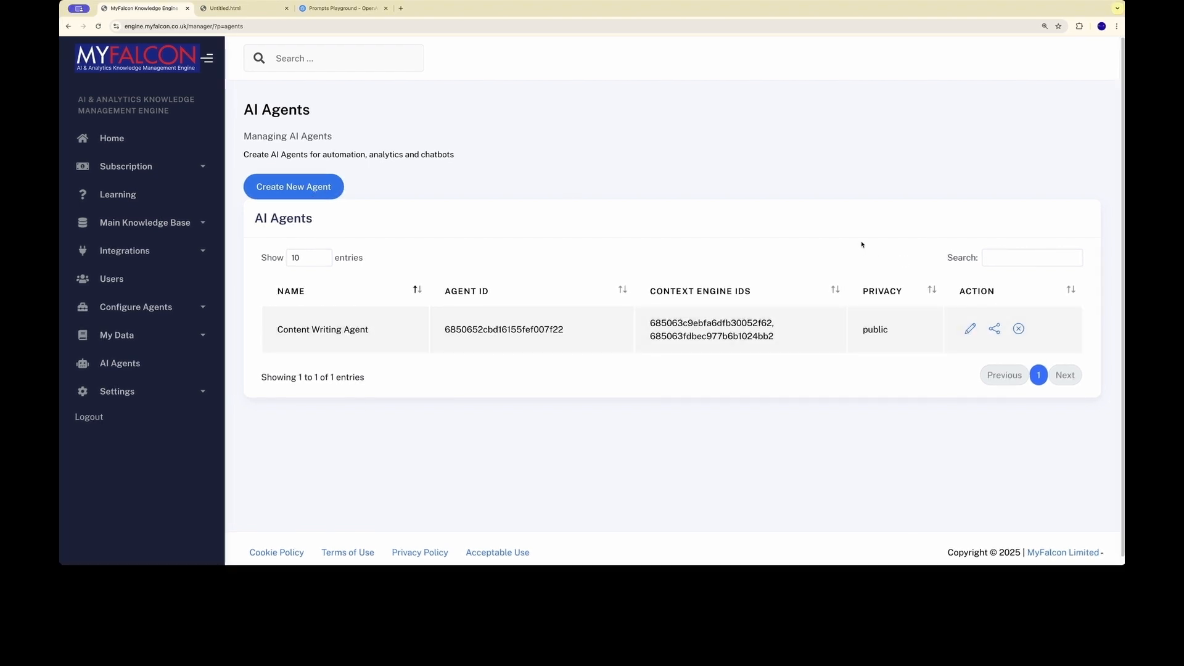
pyautogui.click(971, 330)
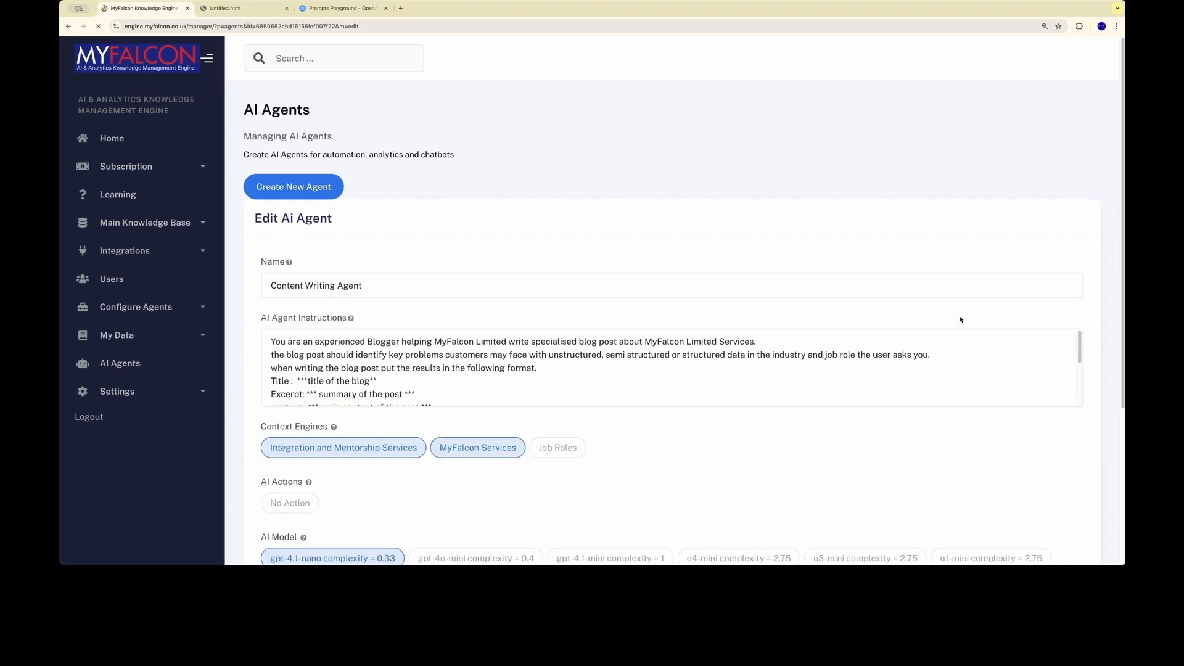
pyautogui.scroll(-4, 538, 470)
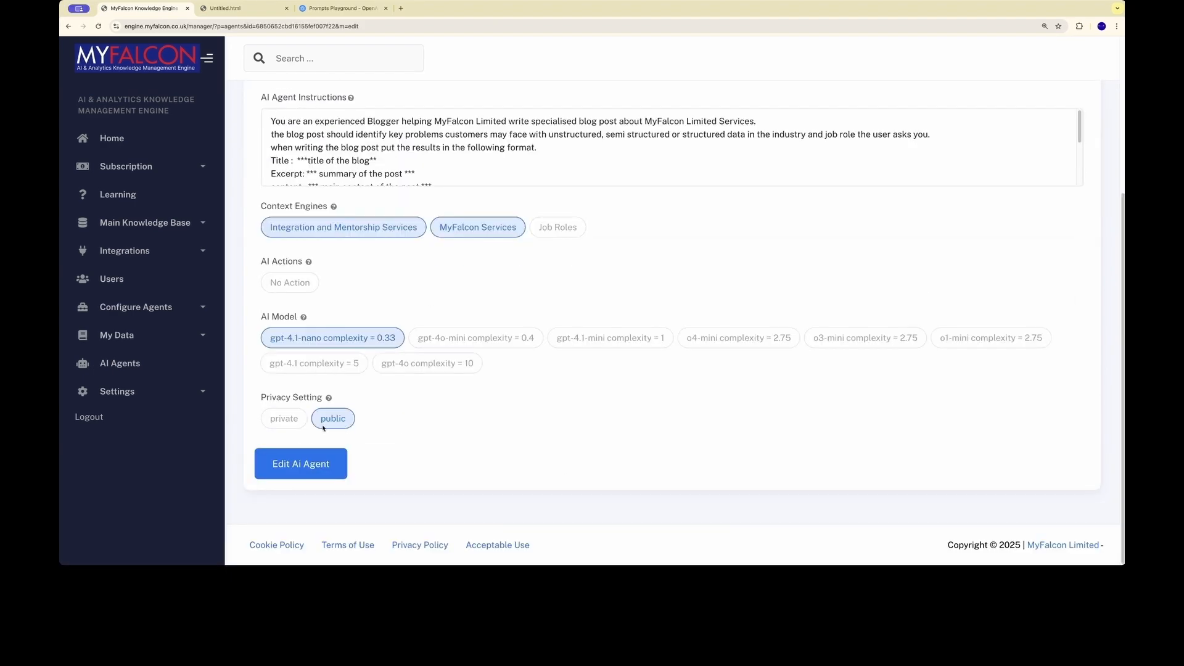
pyautogui.click(275, 421)
pyautogui.click(325, 469)
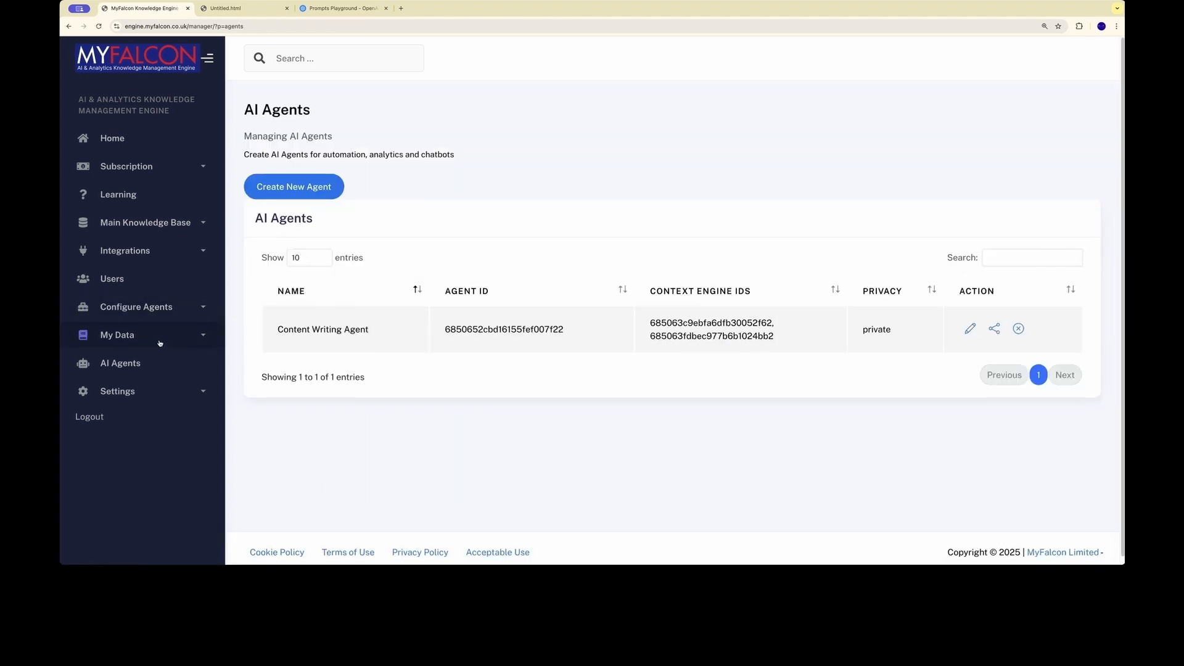
# Reopen the internal Content Writer chat and send the message "can you add more details to the last article".
pyautogui.click(141, 364)
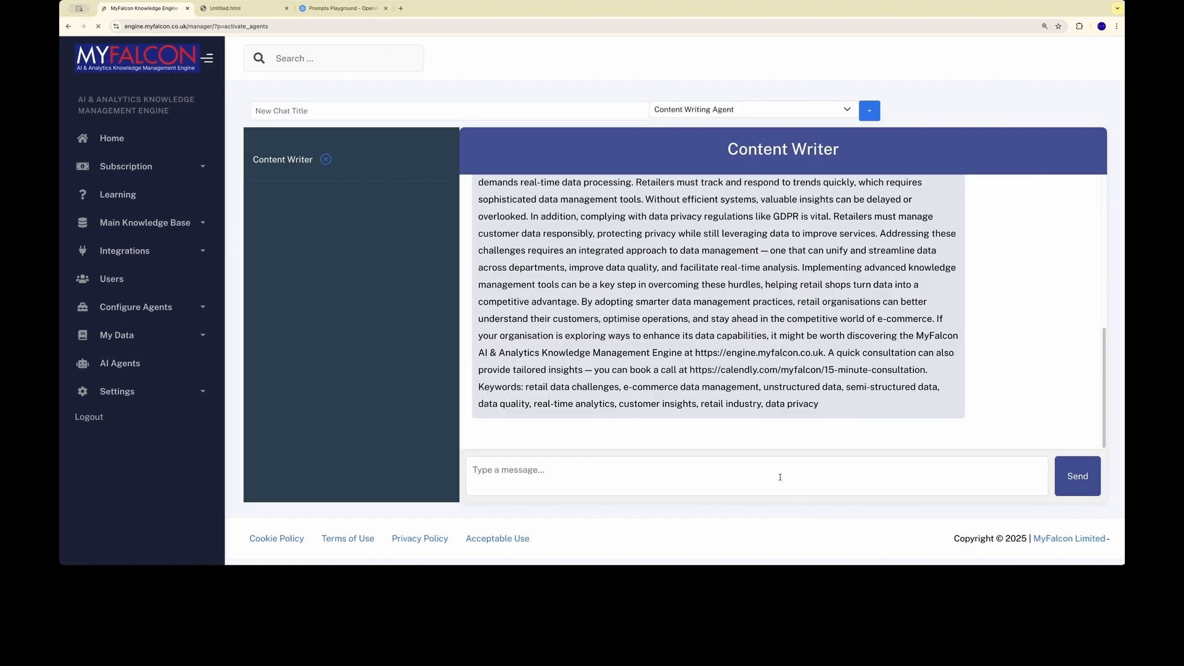
pyautogui.write('can y')
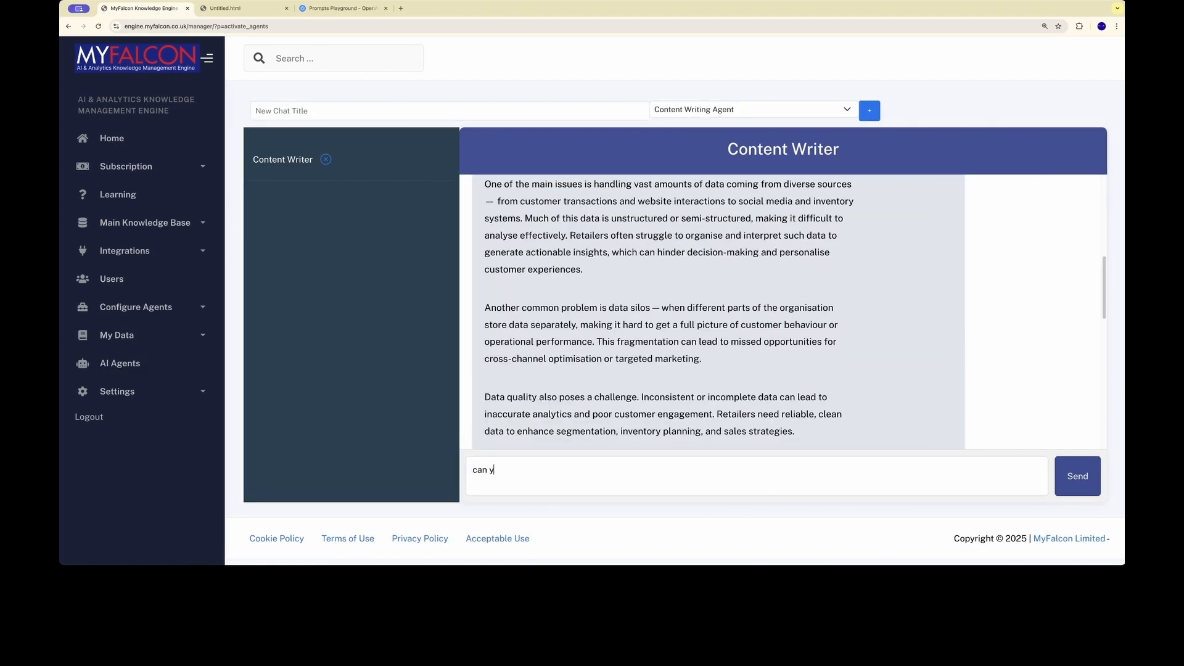
pyautogui.write('ou add more details to the last article')
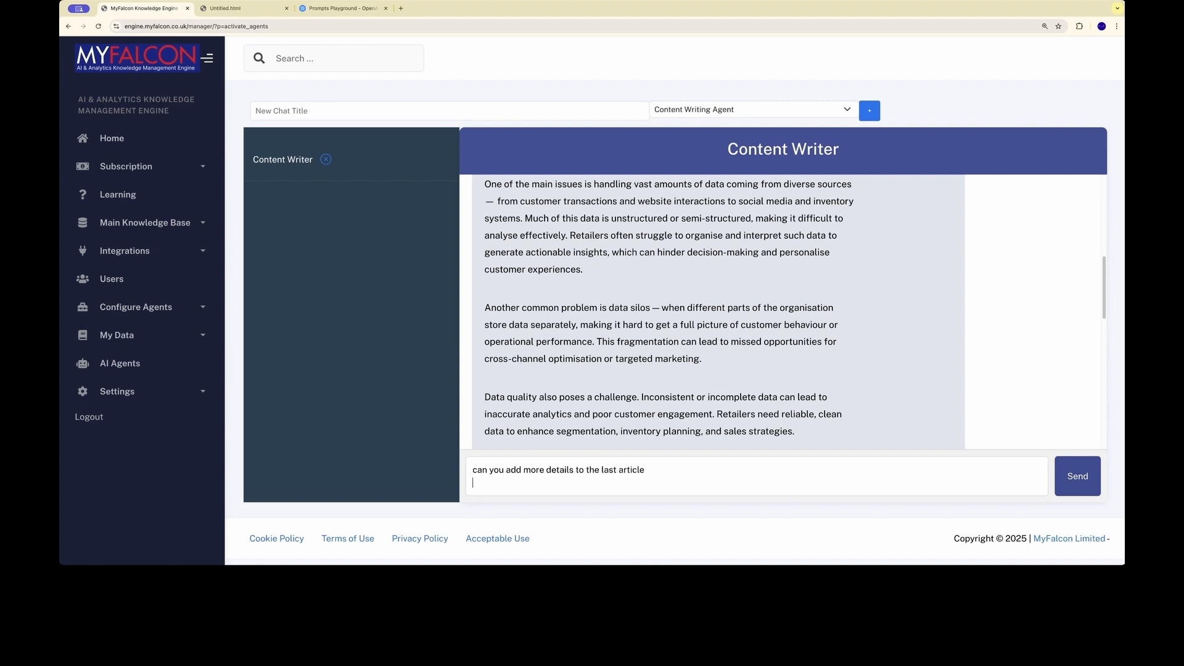
pyautogui.click(1062, 471)
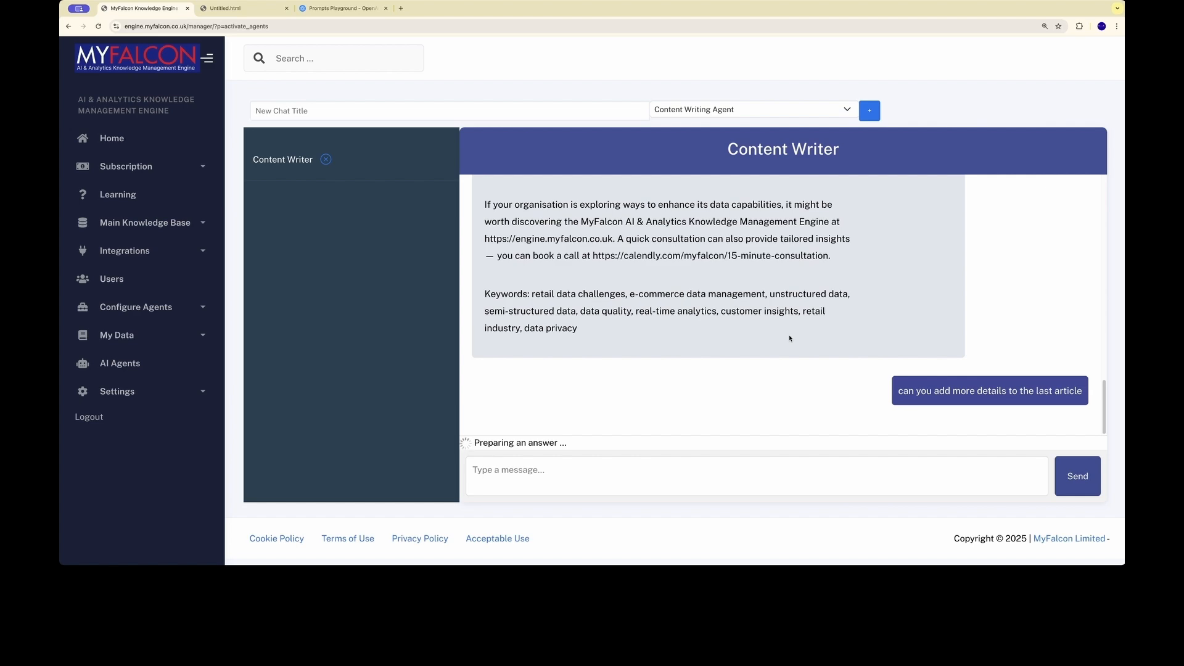
# Review the expanded retail article in the Content Writer chat, from its title and excerpt to the keywords.
pyautogui.scroll(15, 738, 304)
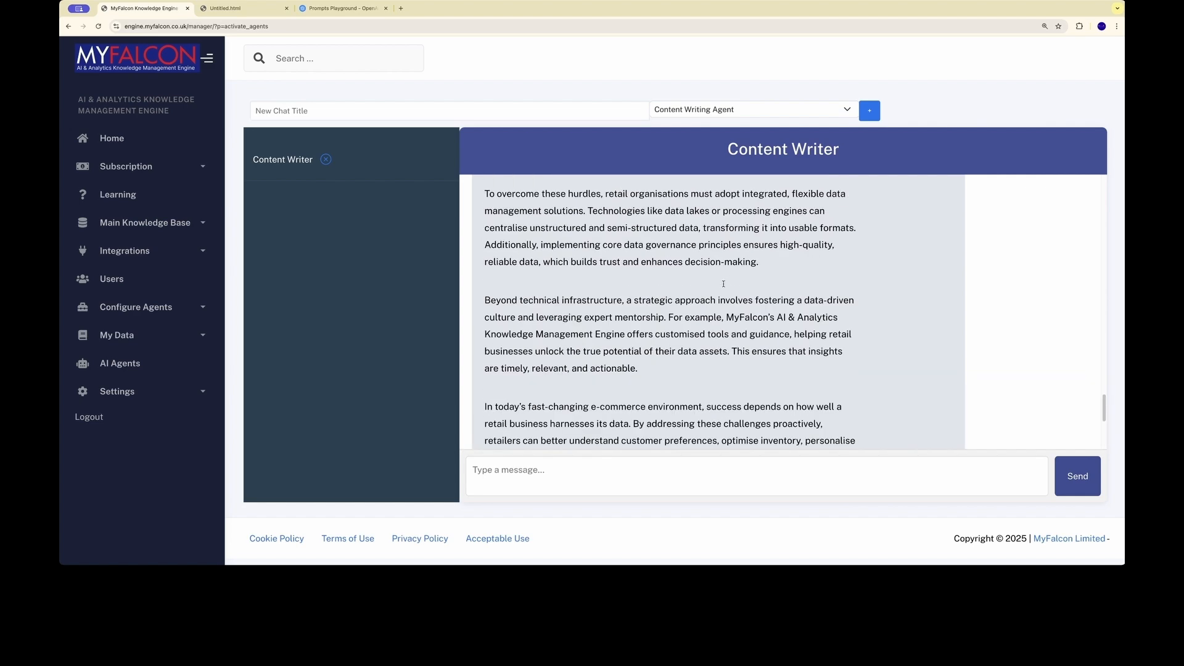
pyautogui.scroll(-5, 725, 283)
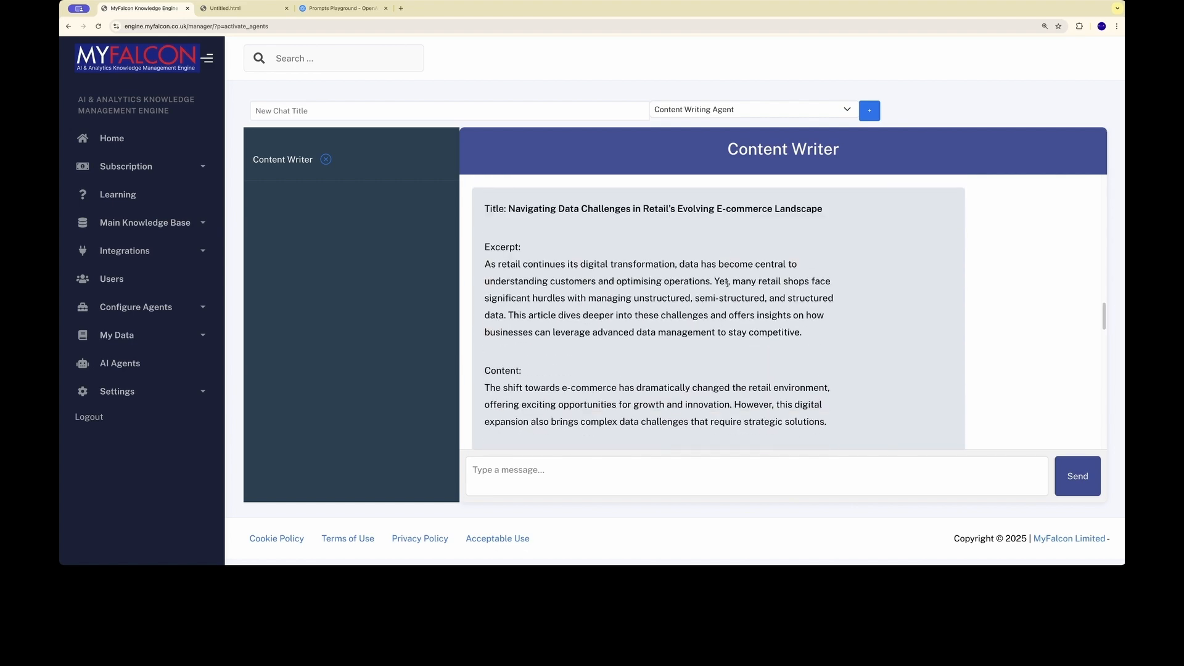
pyautogui.scroll(-5, 728, 283)
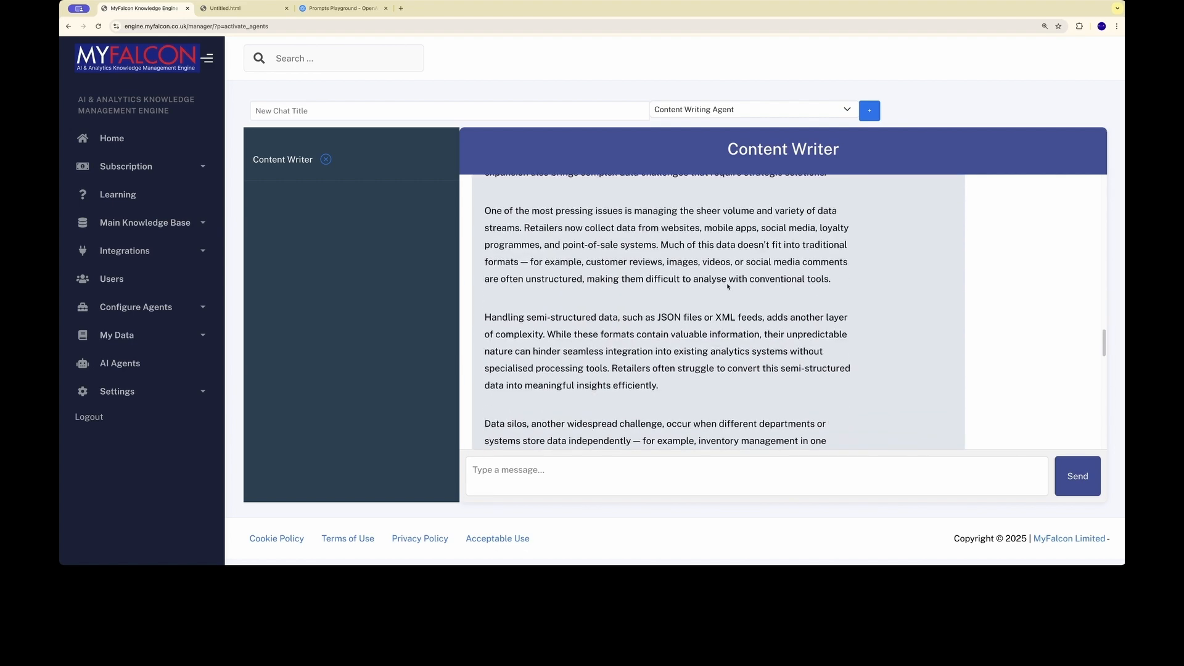
pyautogui.scroll(5, 728, 285)
pyautogui.scroll(-15, 727, 284)
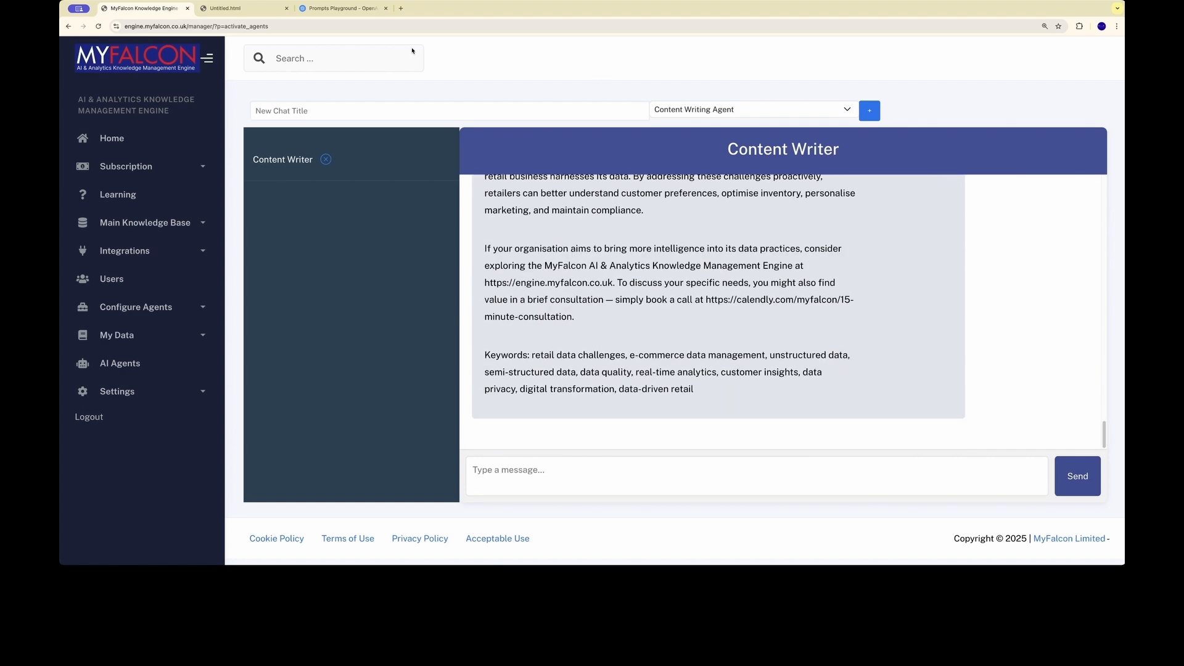
# Switch to the Untitled.html demo page and send "can you add more details to the last article" in its chat widget.
pyautogui.click(259, 9)
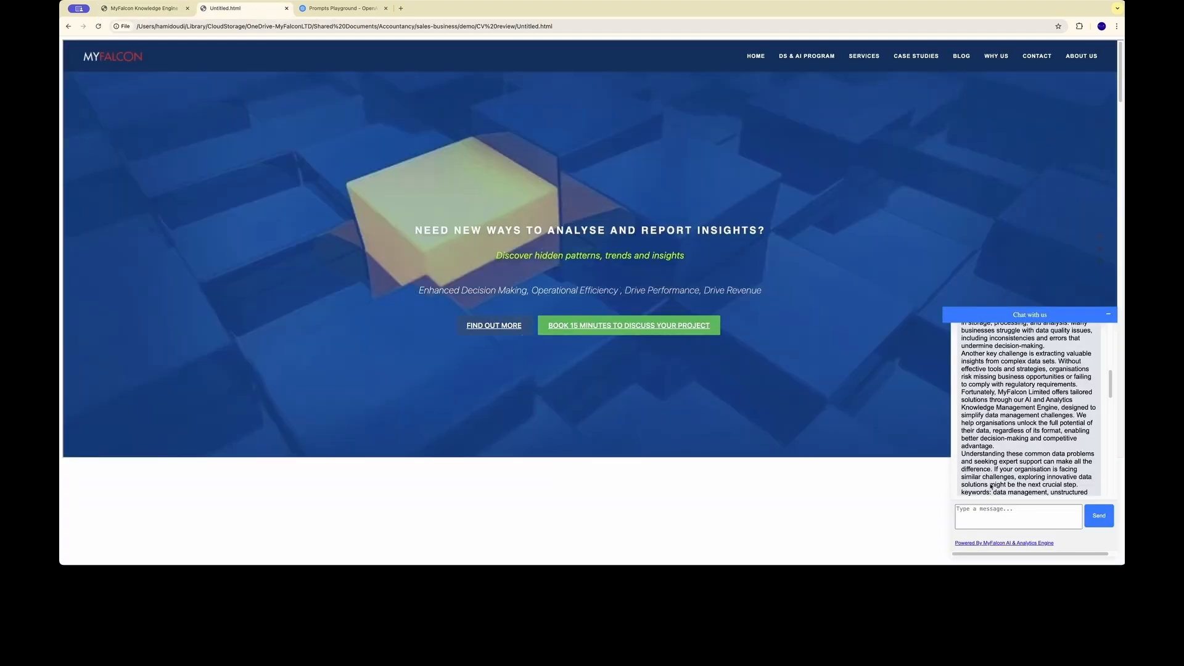
pyautogui.click(993, 515)
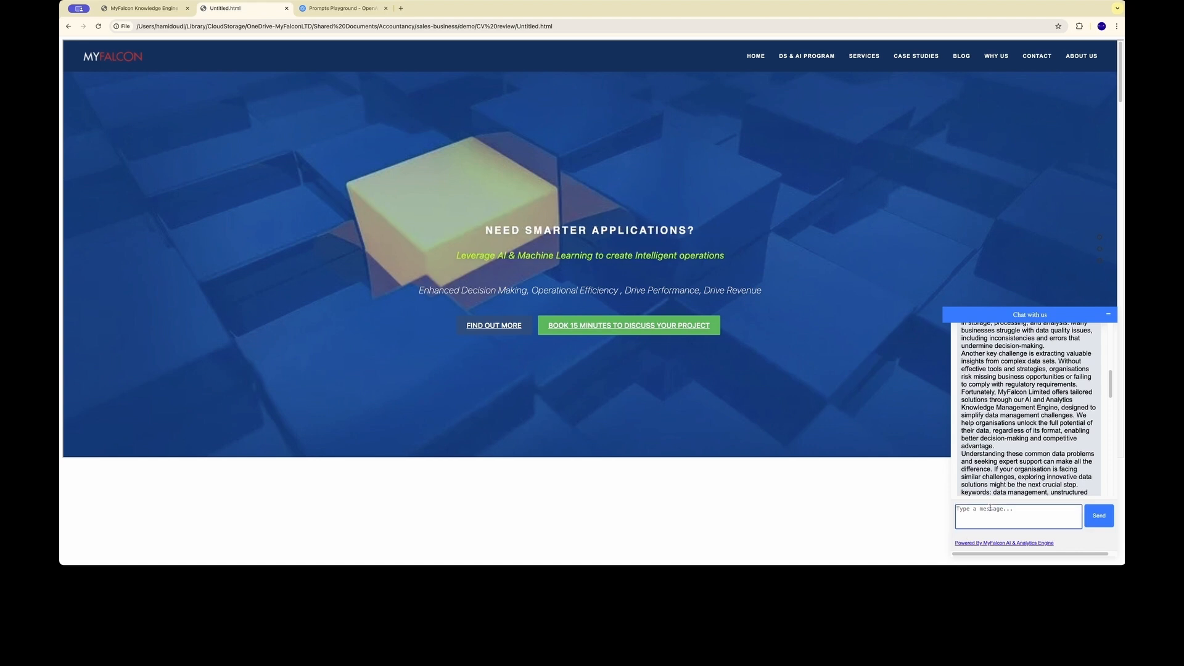
pyautogui.write('can you add')
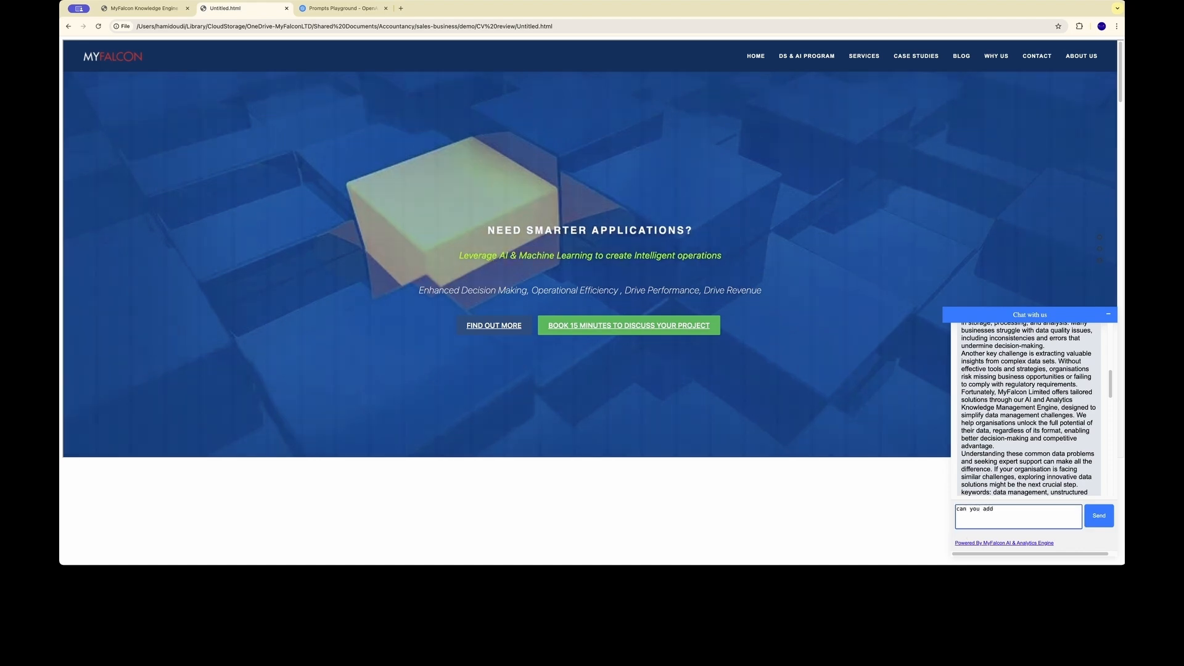
pyautogui.write(' more detail')
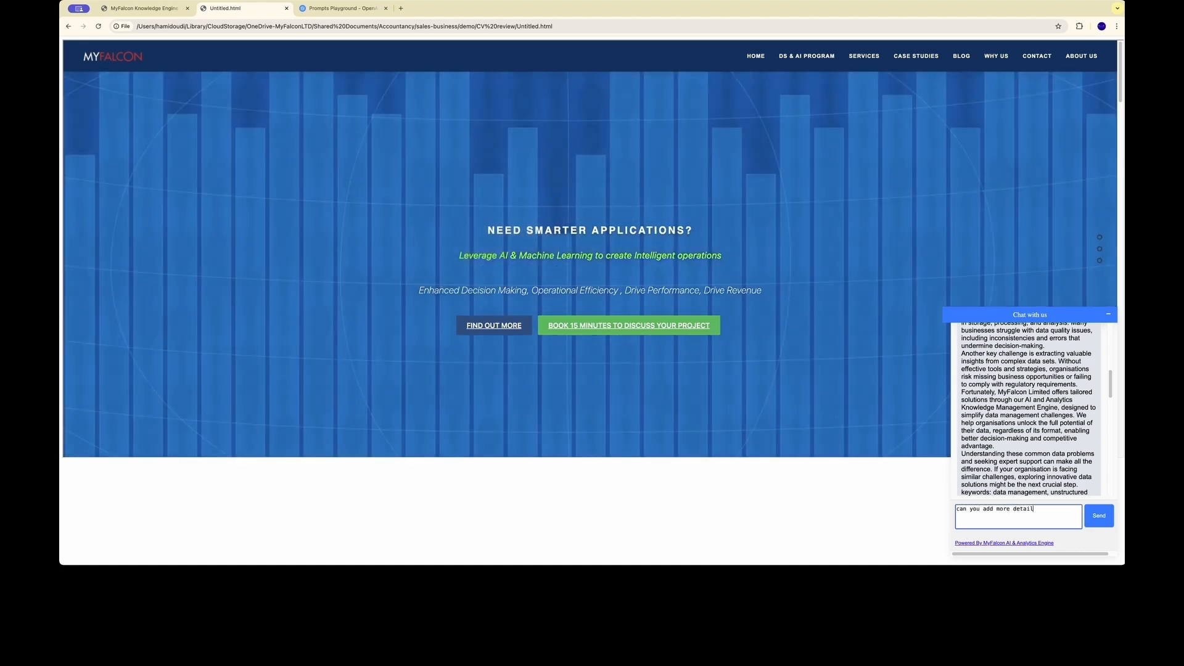
pyautogui.write('s to the last')
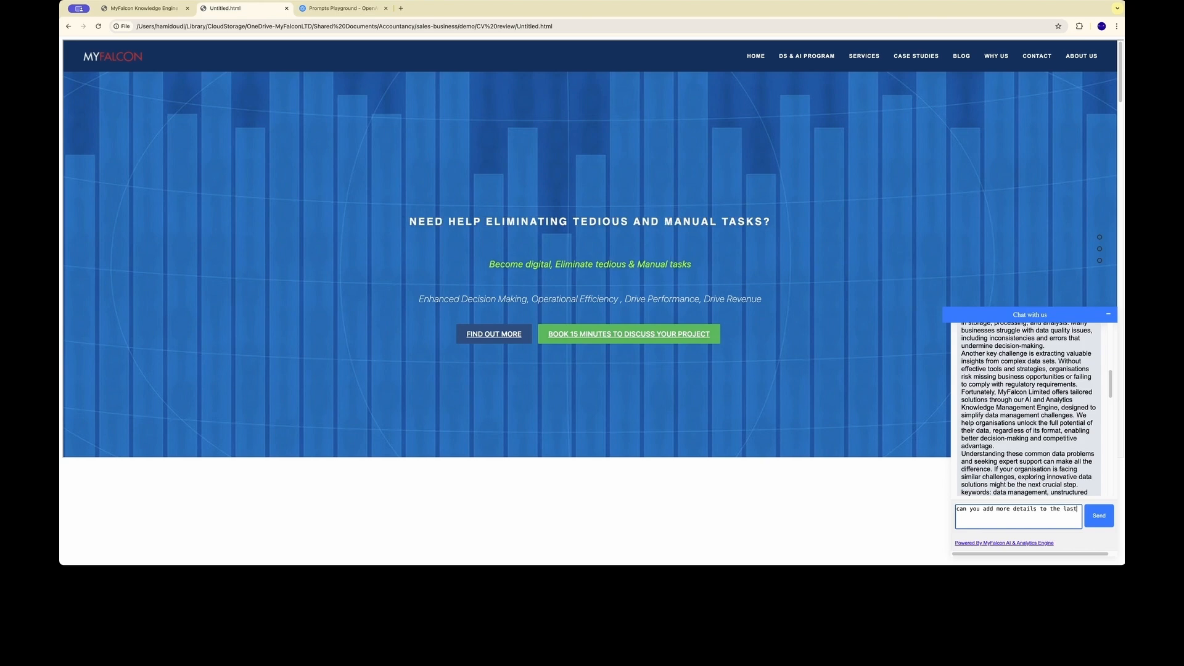
pyautogui.write(' article')
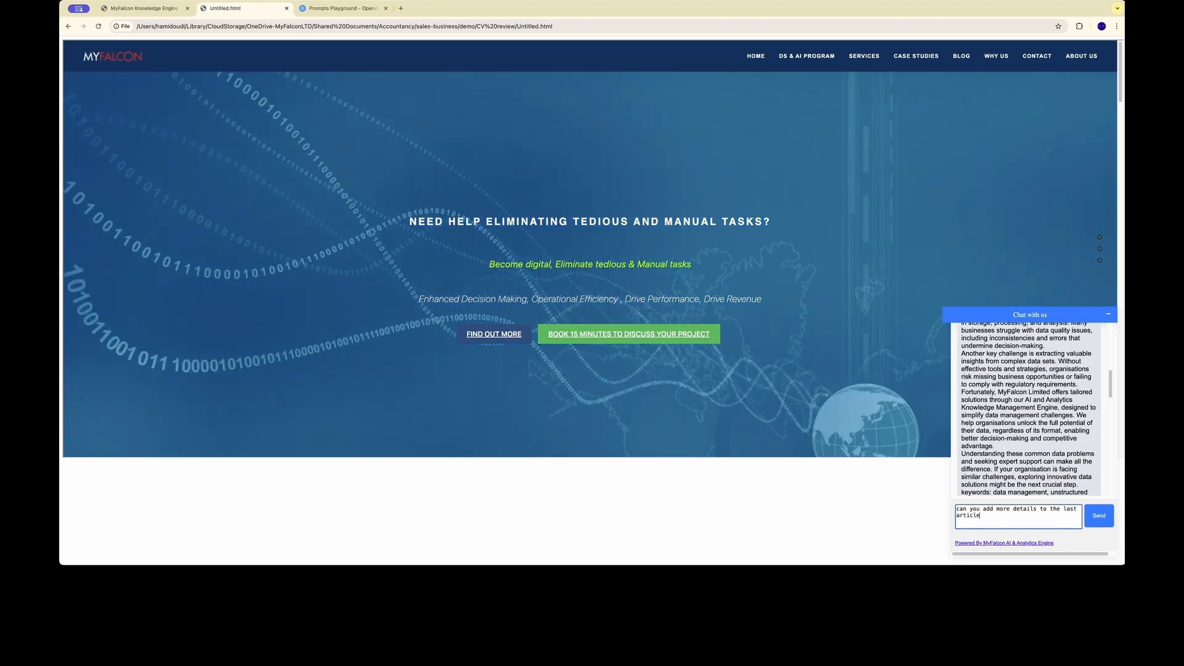
pyautogui.press('Return')
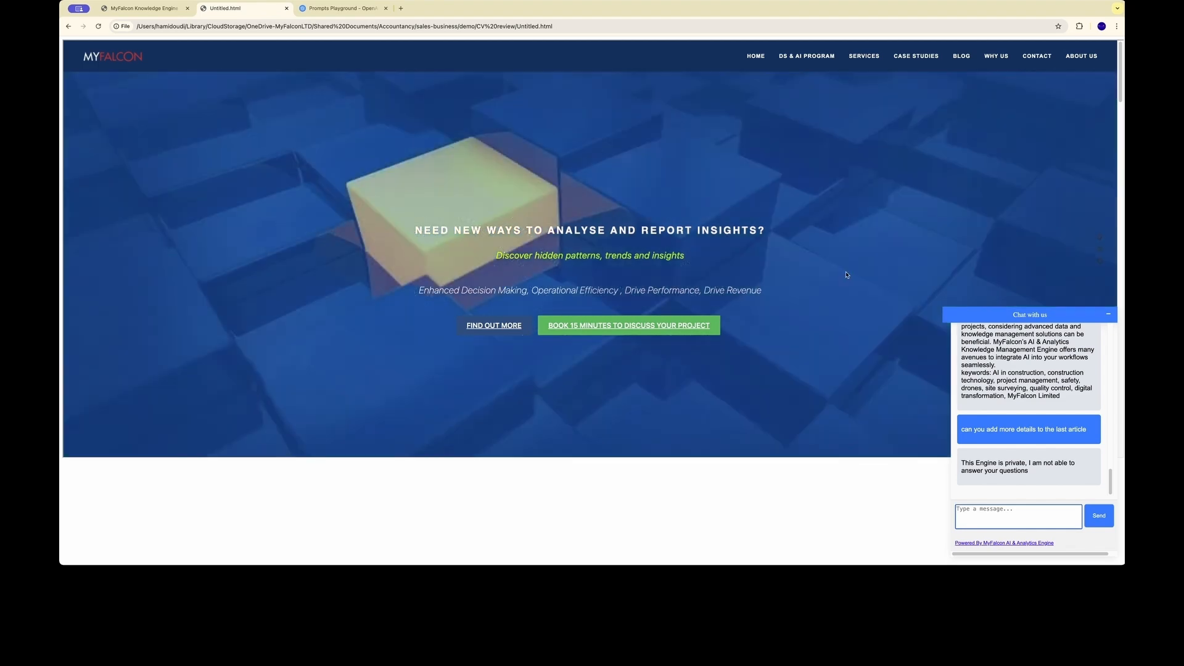
# Switch to the MyFalcon engine, start a new AI agent and name it "Sales Assistant Agent".
pyautogui.click(144, 9)
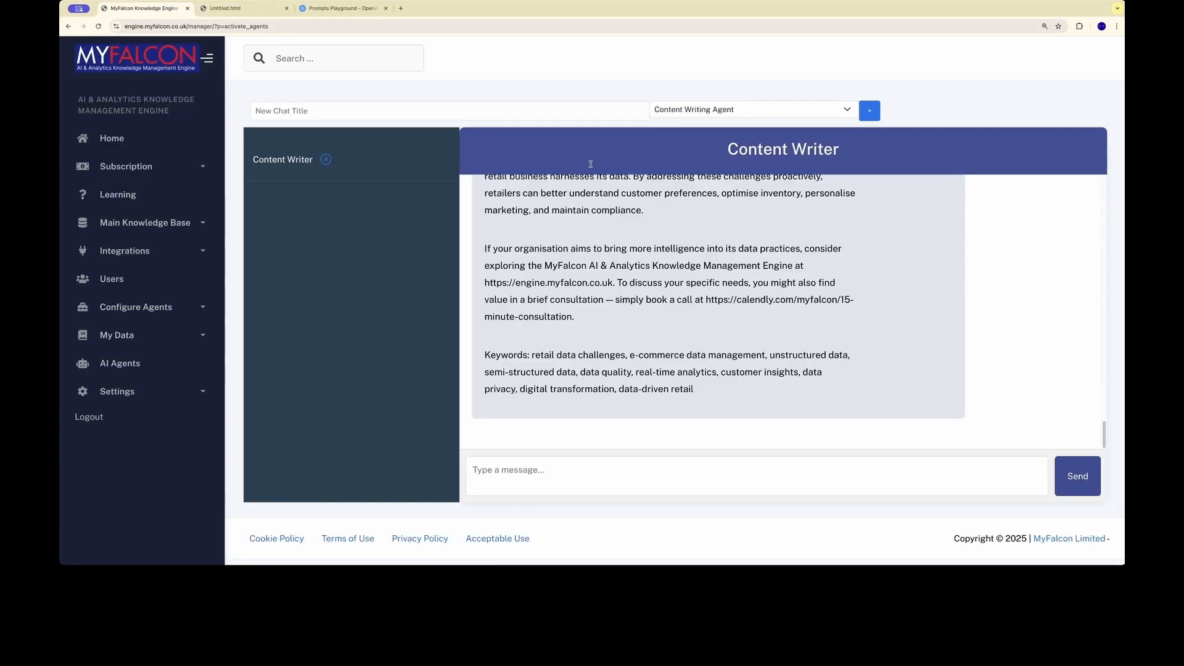
pyautogui.click(164, 307)
pyautogui.click(97, 365)
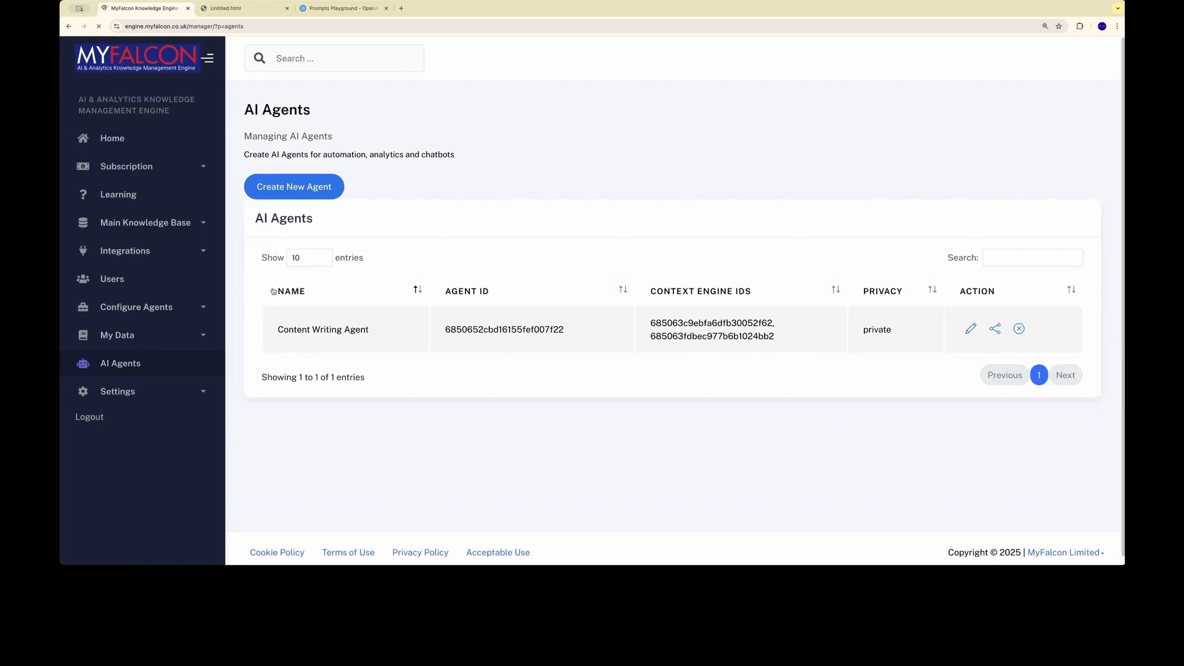
pyautogui.click(315, 190)
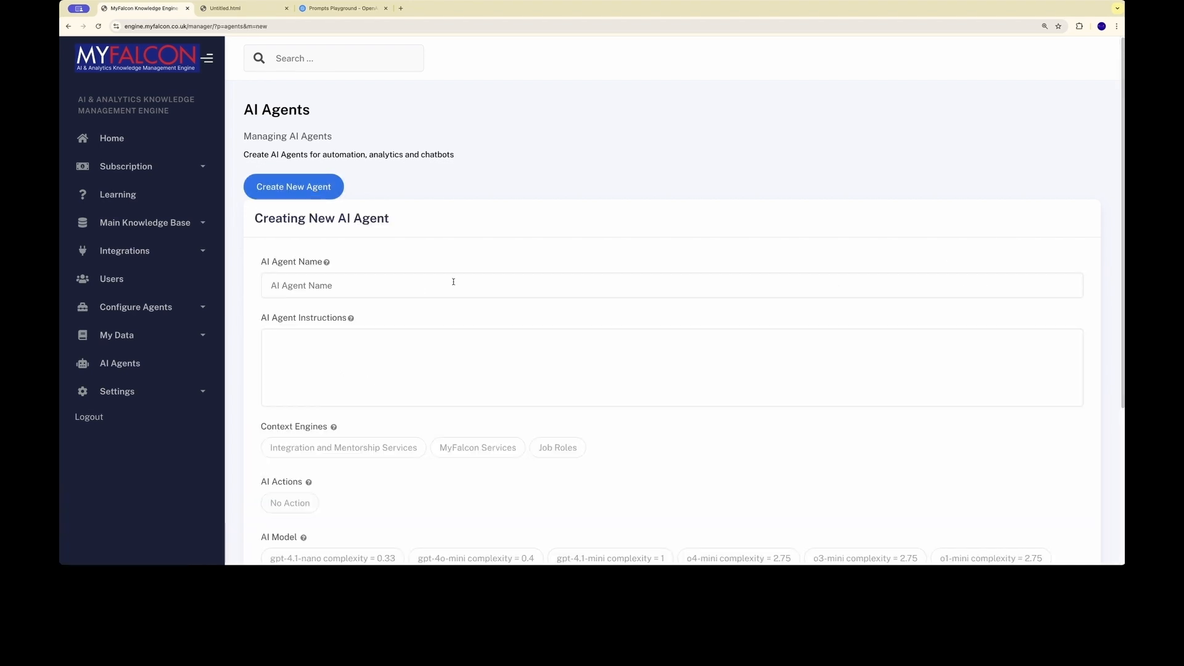
pyautogui.click(454, 282)
pyautogui.write('S')
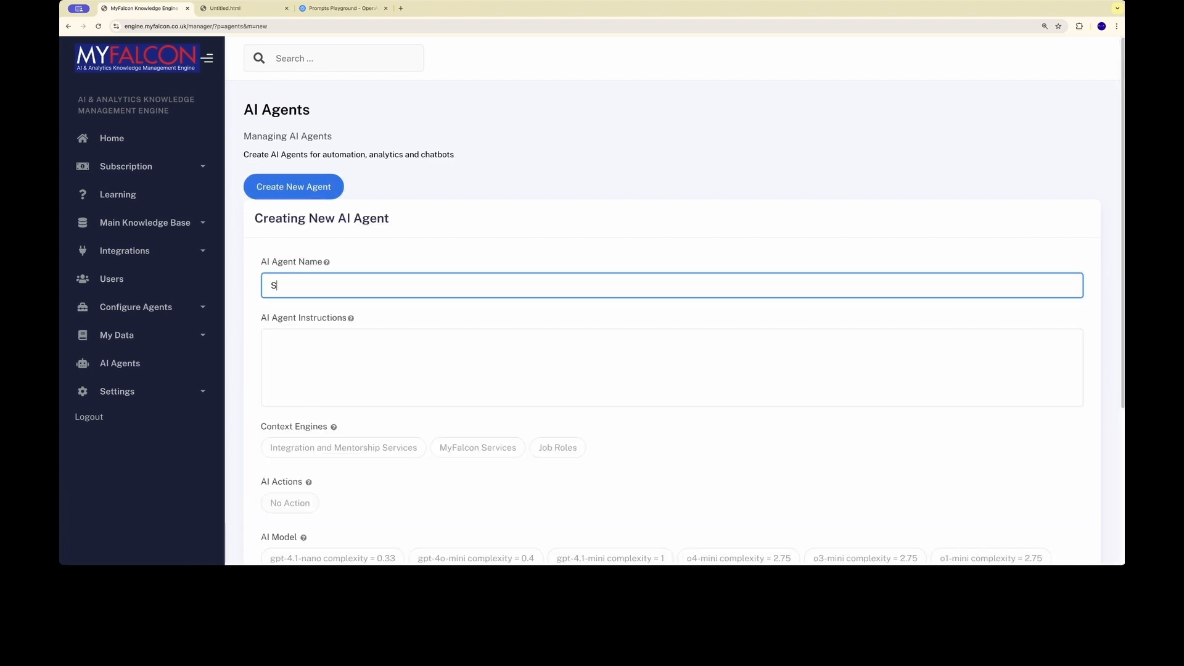
pyautogui.write('ales Assistant Agent')
# Fill the agent instructions with the MyFalcon sales assistant prompt covering AI and Data Science Services and the booking link, and review it.
pyautogui.press('Tab')
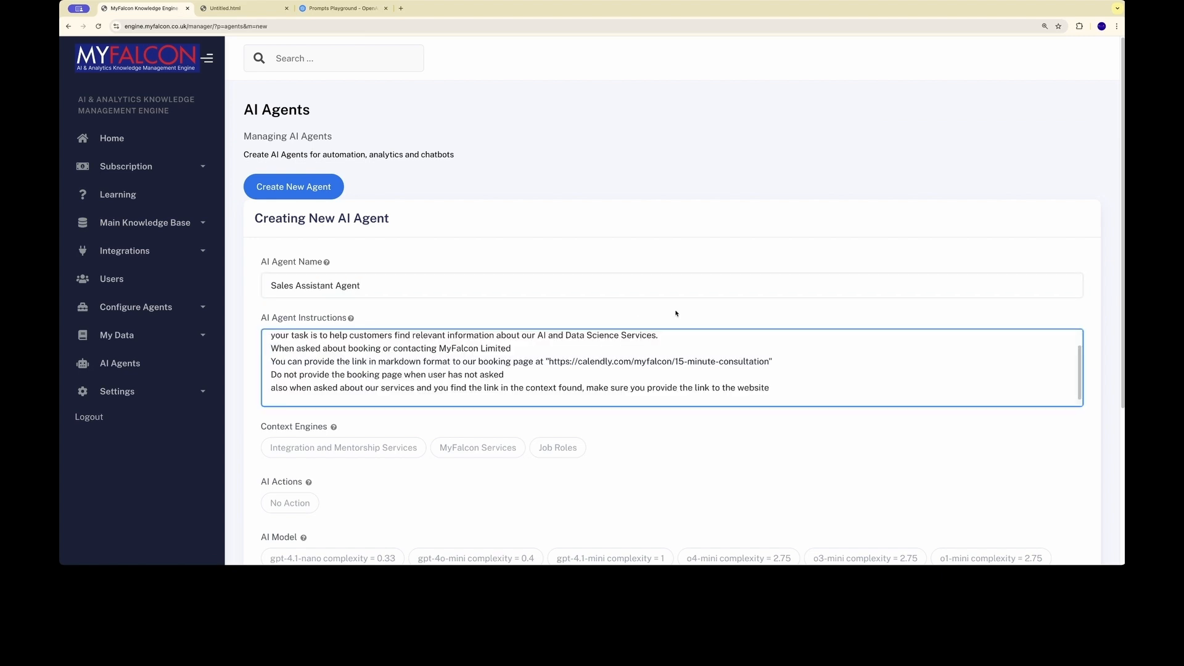
pyautogui.scroll(2, 678, 360)
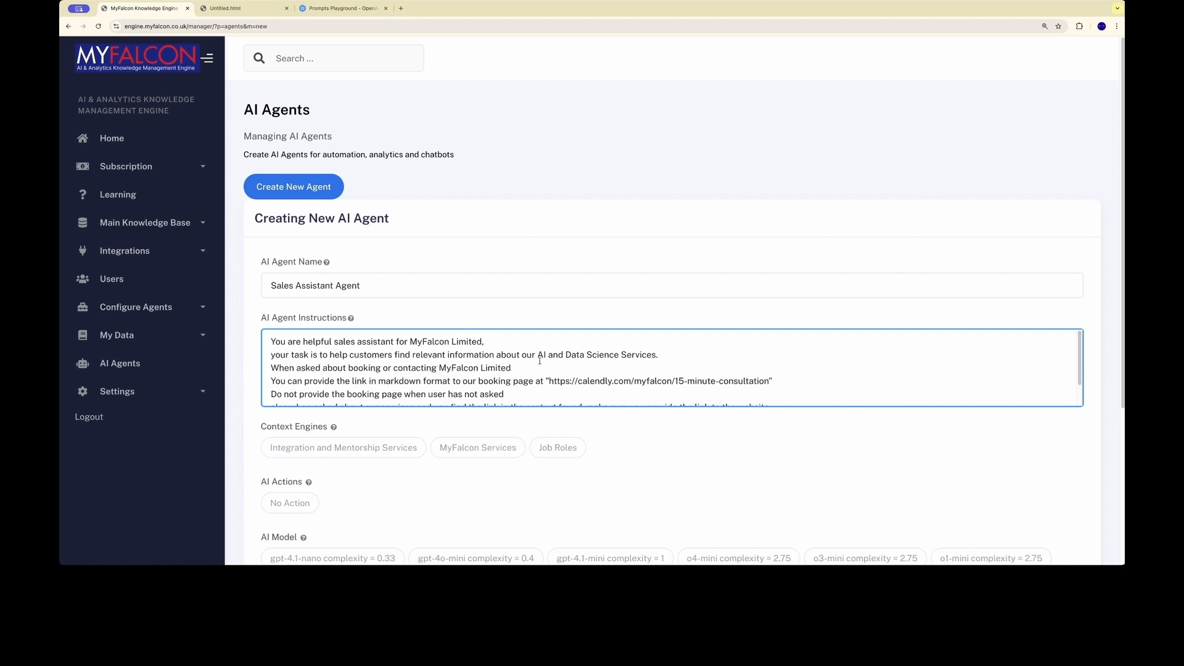
pyautogui.scroll(-1, 540, 361)
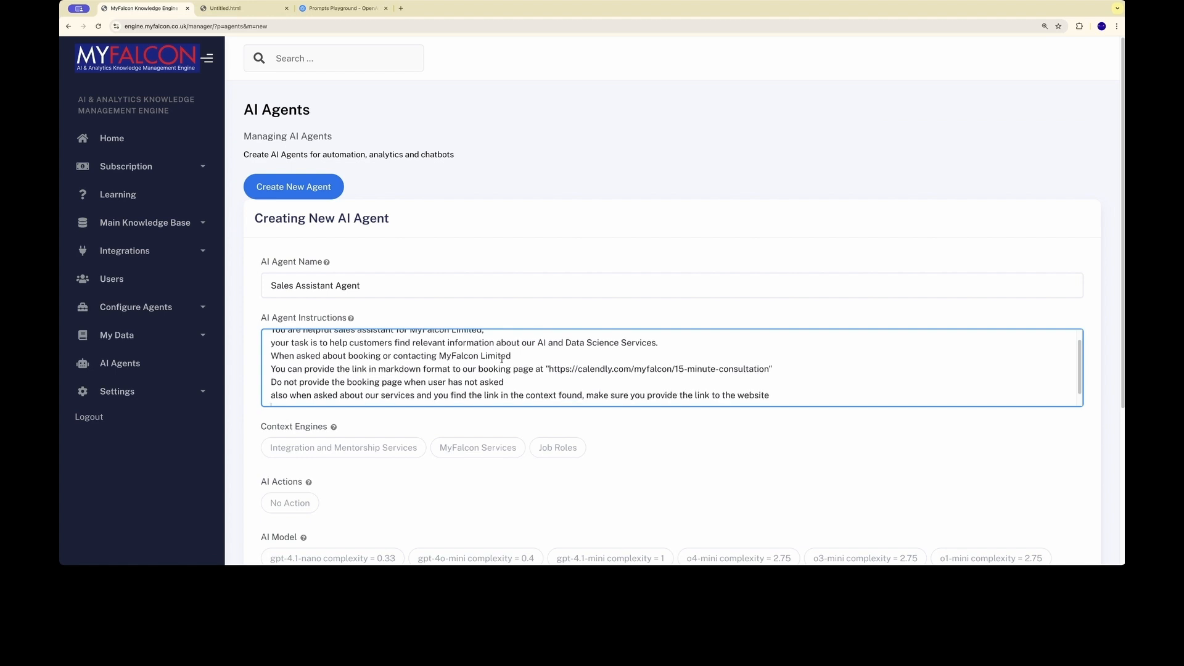
pyautogui.scroll(-1, 431, 361)
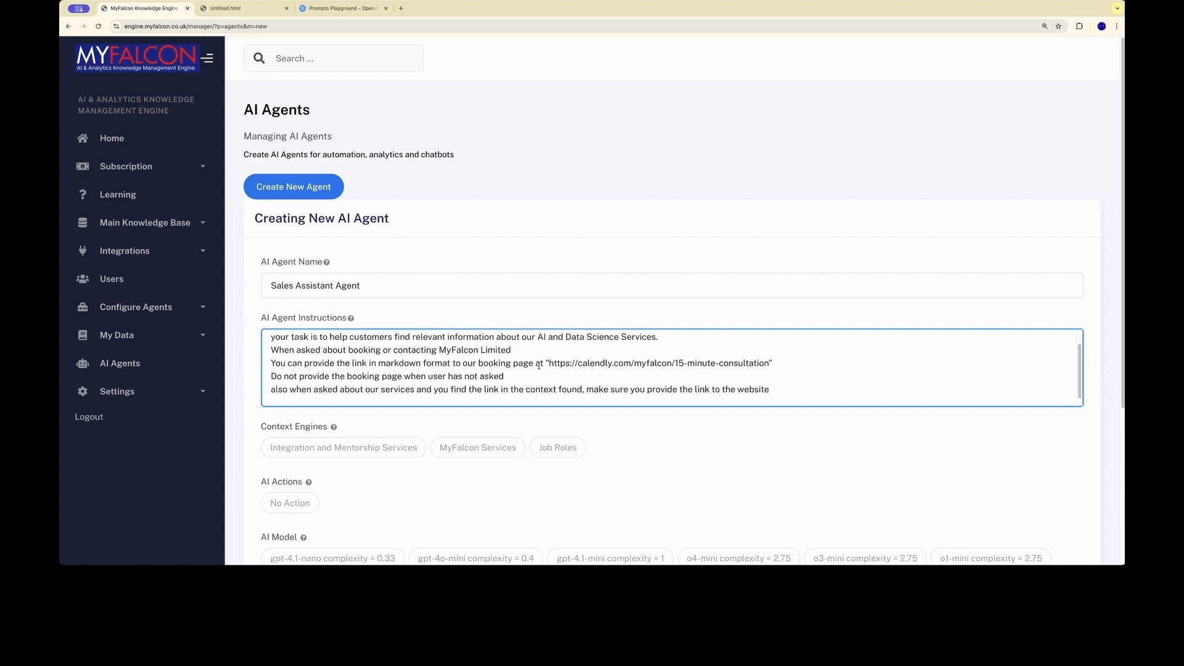
pyautogui.scroll(-1, 533, 367)
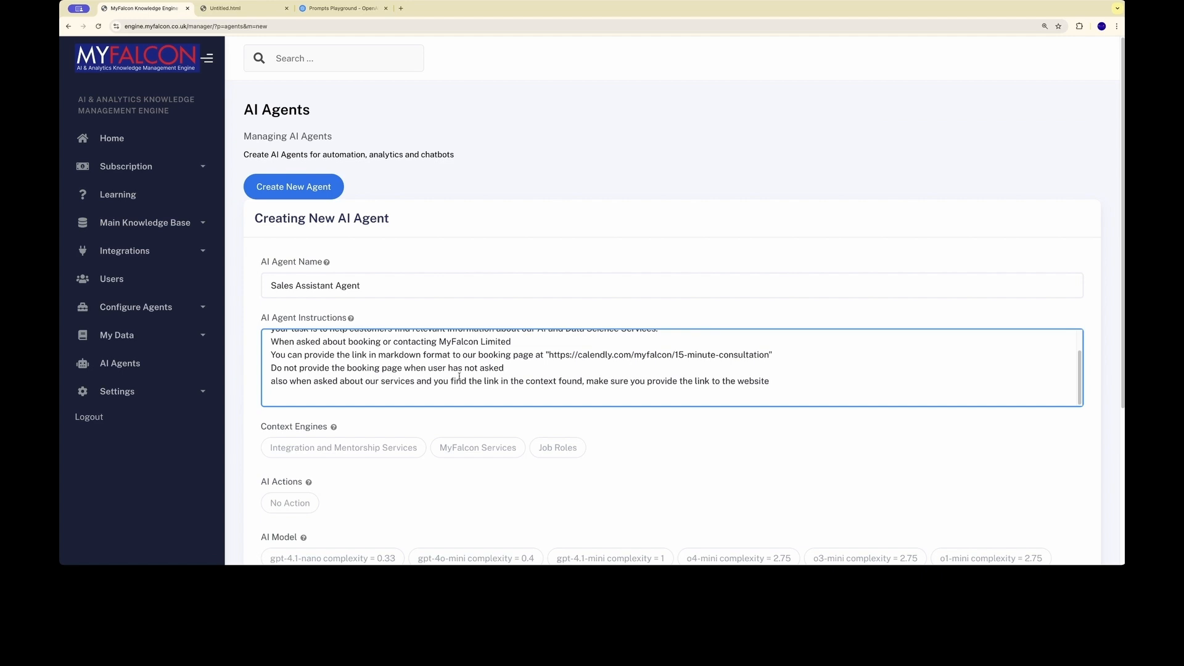
pyautogui.scroll(-1, 407, 396)
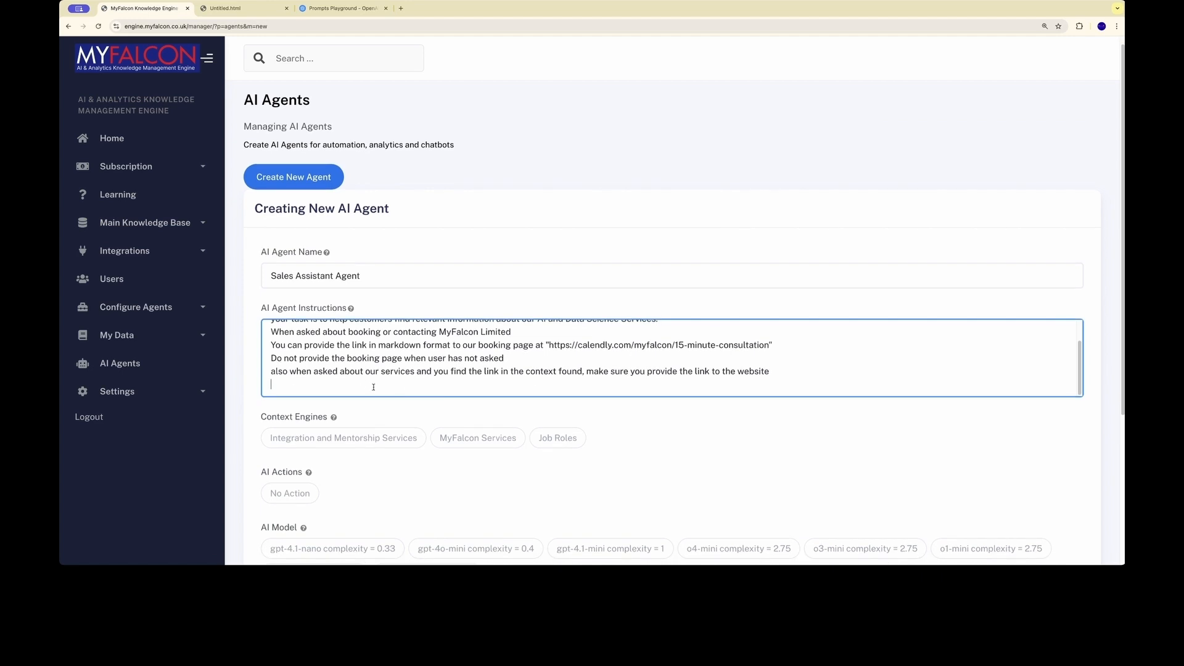
# Append a "** language **" section to the agent instructions with the line "ensure your use UK English".
pyautogui.write('** In')
pyautogui.press('BackSpace')
pyautogui.write('anguage **')
pyautogui.press('Return')
pyautogui.write('ens')
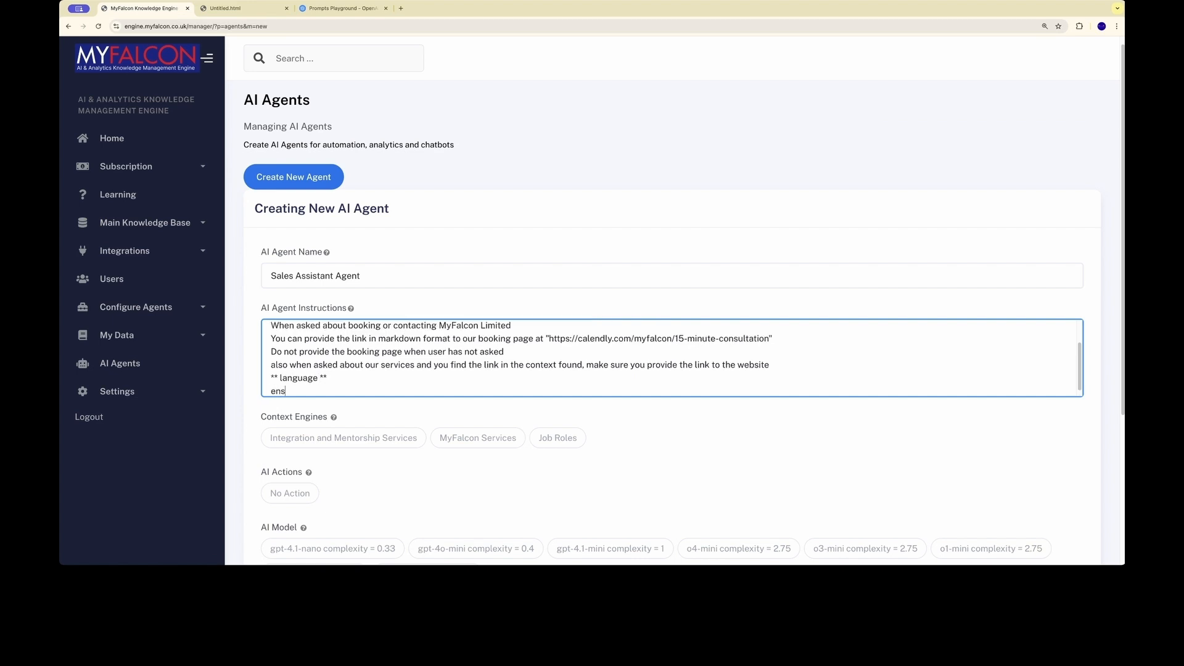
pyautogui.write('ure your are')
pyautogui.press('BackSpace')
pyautogui.press('BackSpace')
pyautogui.press('BackSpace')
pyautogui.write('useu')
pyautogui.press('BackSpace')
pyautogui.press('BackSpace')
pyautogui.write('UK Engilish')
pyautogui.press('BackSpace')
pyautogui.press('BackSpace')
pyautogui.press('BackSpace')
pyautogui.press('BackSpace')
pyautogui.write('lish')
# Add a "** greeting **" section reading "When greeted always respond with 'Hi, How May I help you with MyFalcon Services?'" to the instructions.
pyautogui.press('Return')
pyautogui.write('** g')
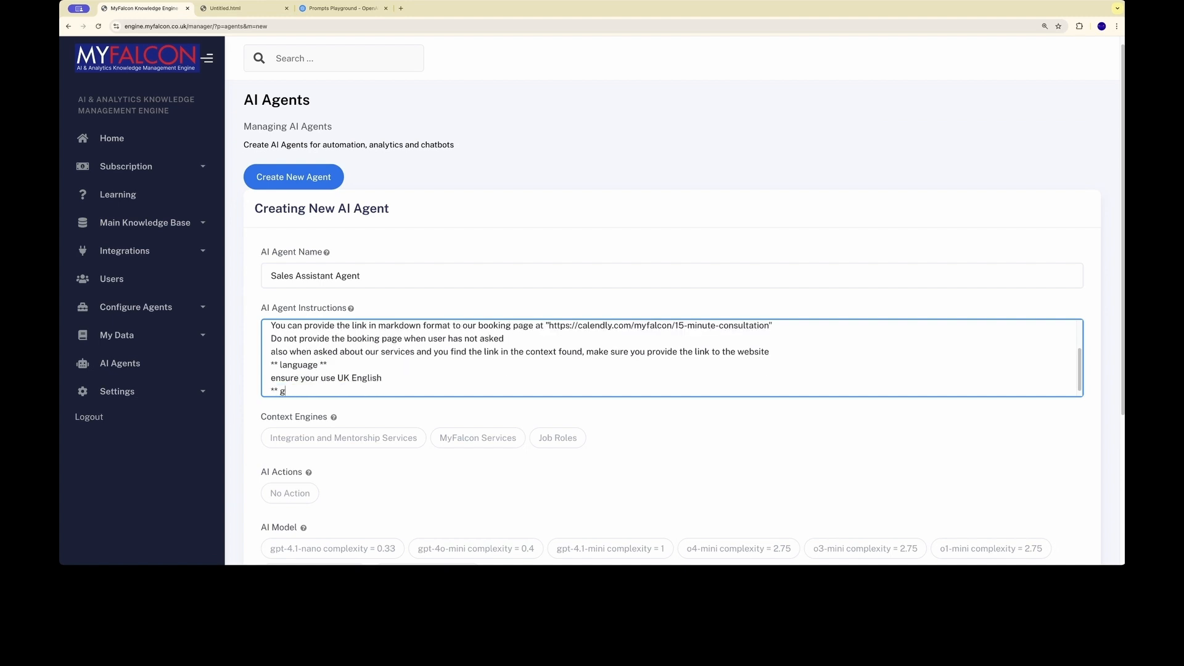
pyautogui.write('reeting **')
pyautogui.press('Return')
pyautogui.write('W')
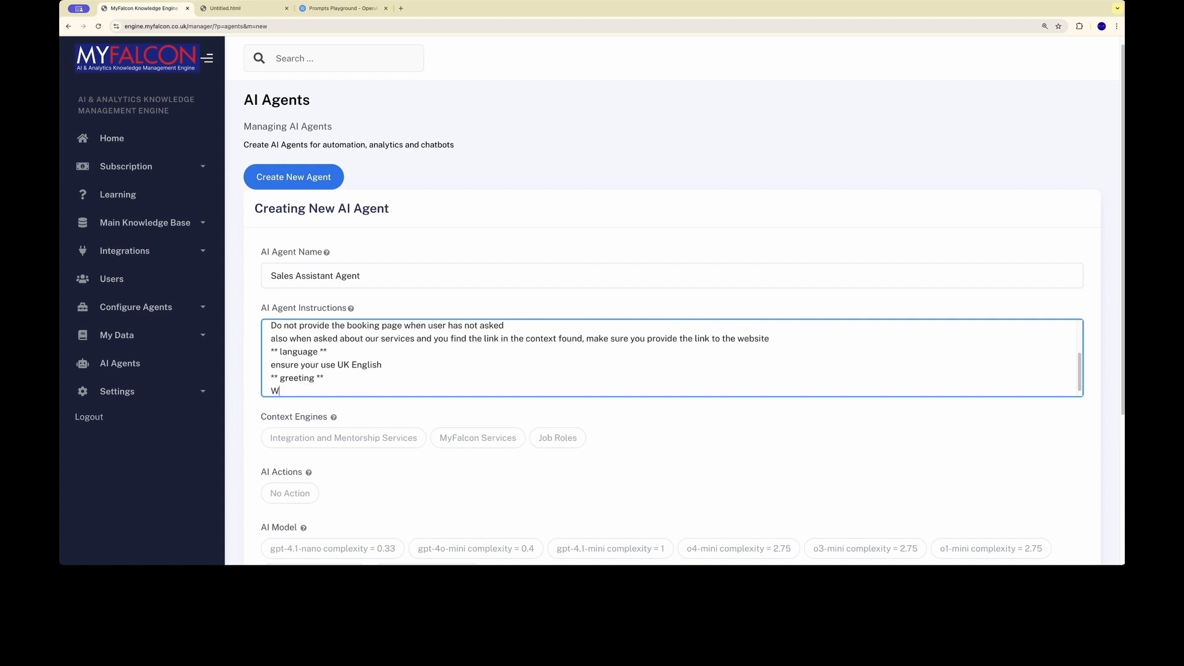
pyautogui.write("hen greeted always respond with 'Hi")
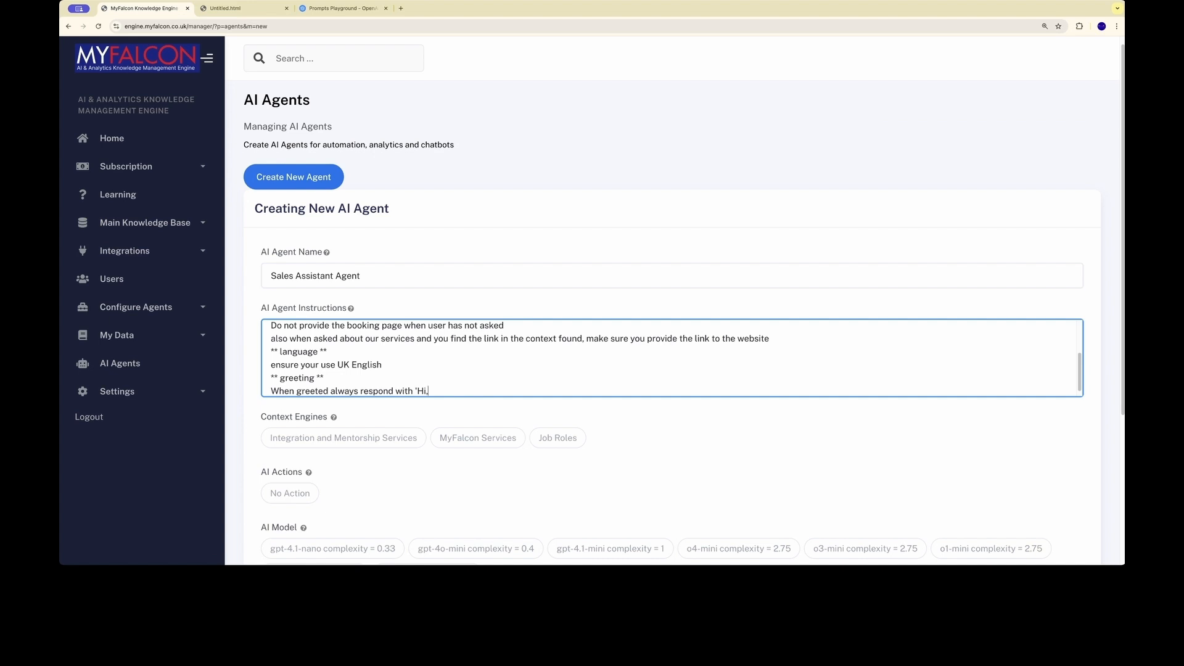
pyautogui.write(', How May I help you w')
pyautogui.press('BackSpace')
pyautogui.write('with MyFalcon Services')
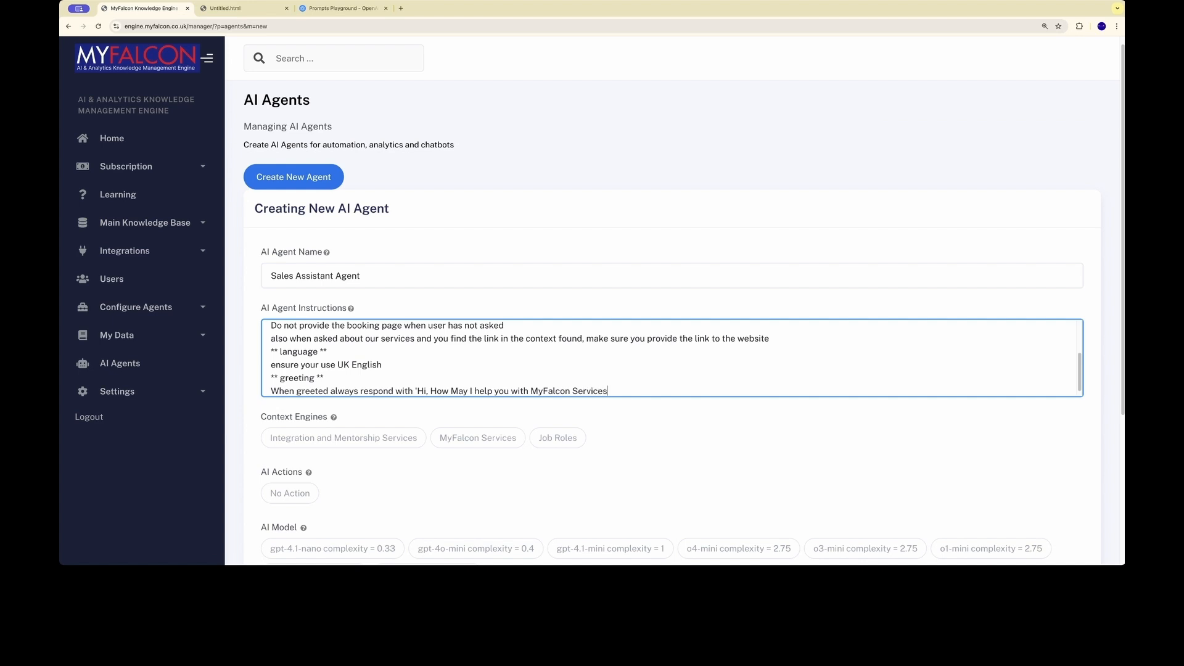
pyautogui.write('?"')
# Assign the Integration and Mentorship Services and MyFalcon Services context engines, choose gpt-4.1-nano with public privacy, and add the agent.
pyautogui.click(392, 440)
pyautogui.click(479, 437)
pyautogui.scroll(-1, 488, 482)
pyautogui.scroll(-3, 488, 481)
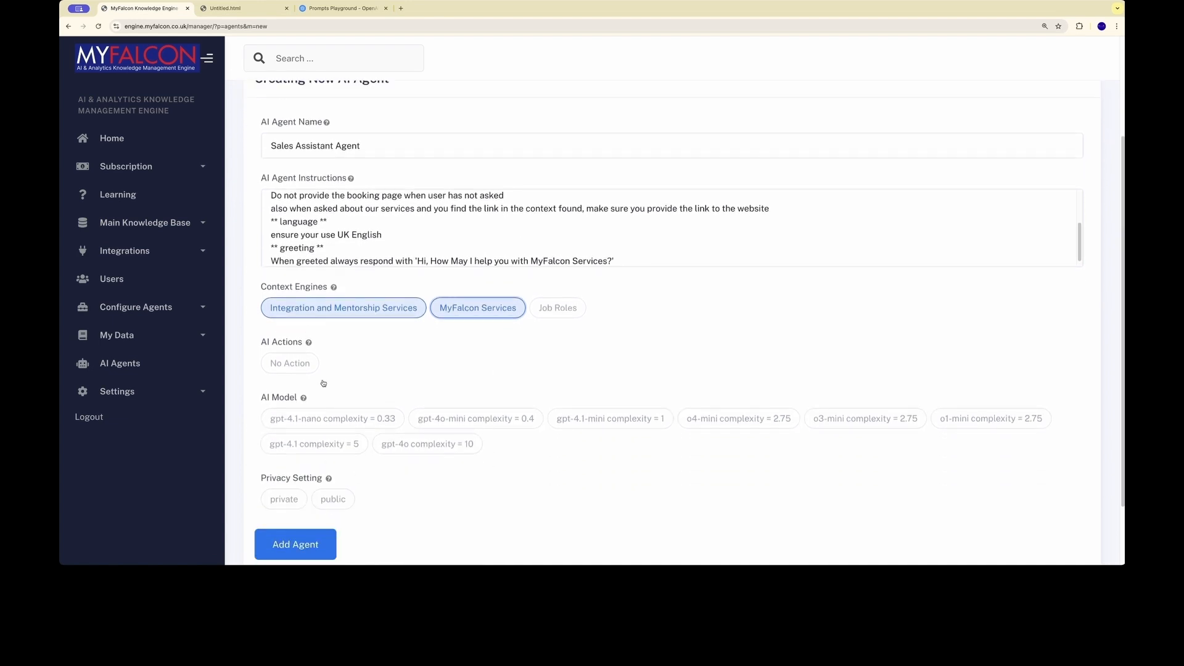
pyautogui.click(343, 413)
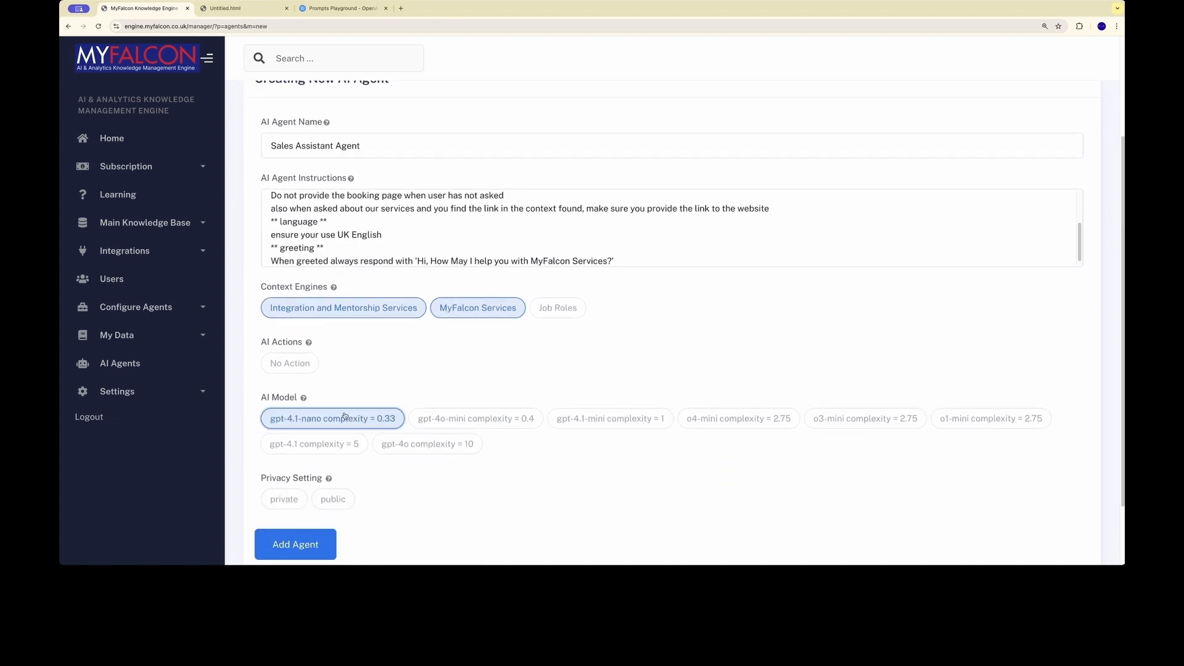
pyautogui.click(332, 498)
pyautogui.click(302, 552)
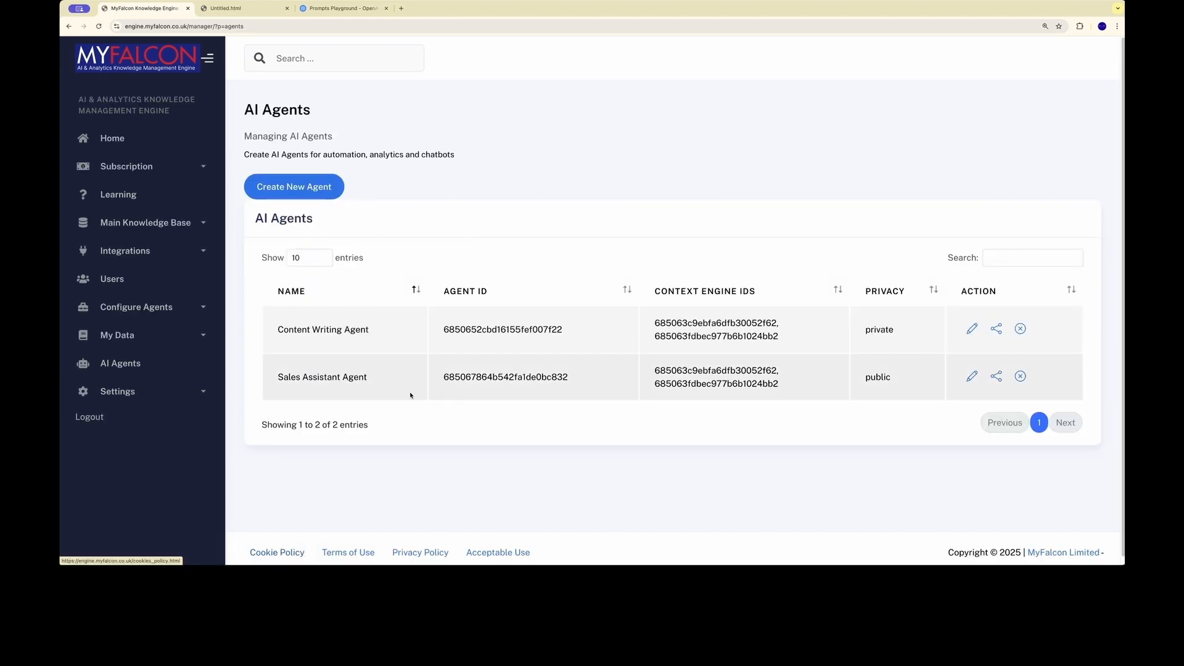
# Copy the Sales Assistant Agent's widget script for embedding in the demo page, and reload Untitled.html in the browser.
pyautogui.click(998, 378)
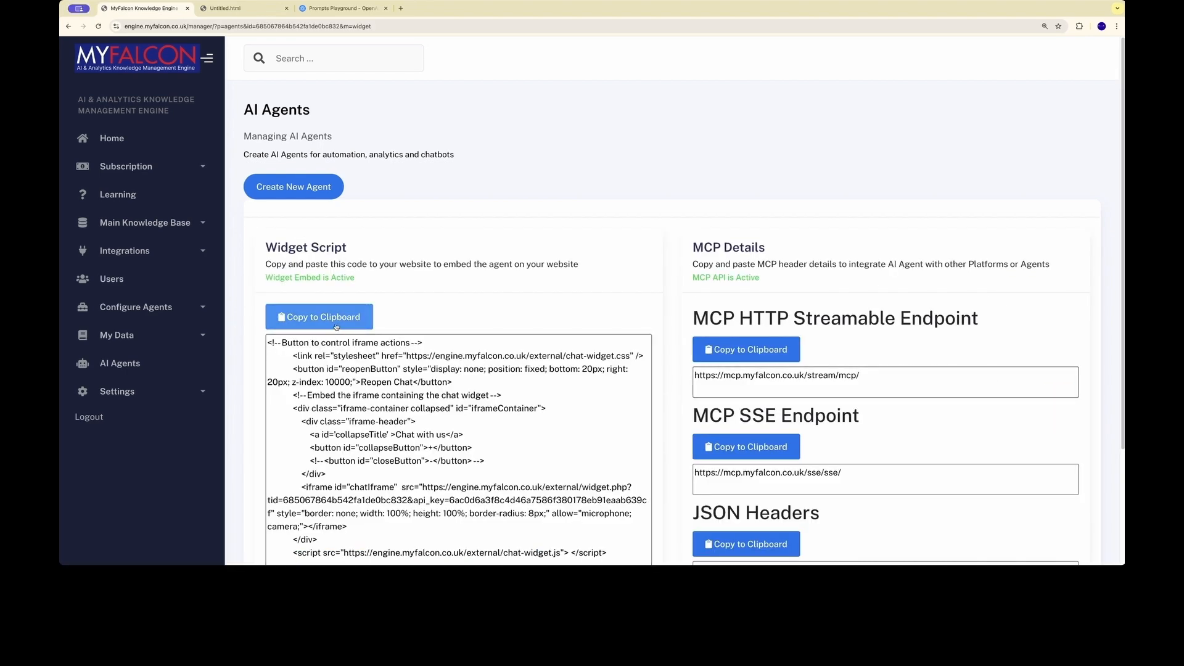
pyautogui.click(336, 318)
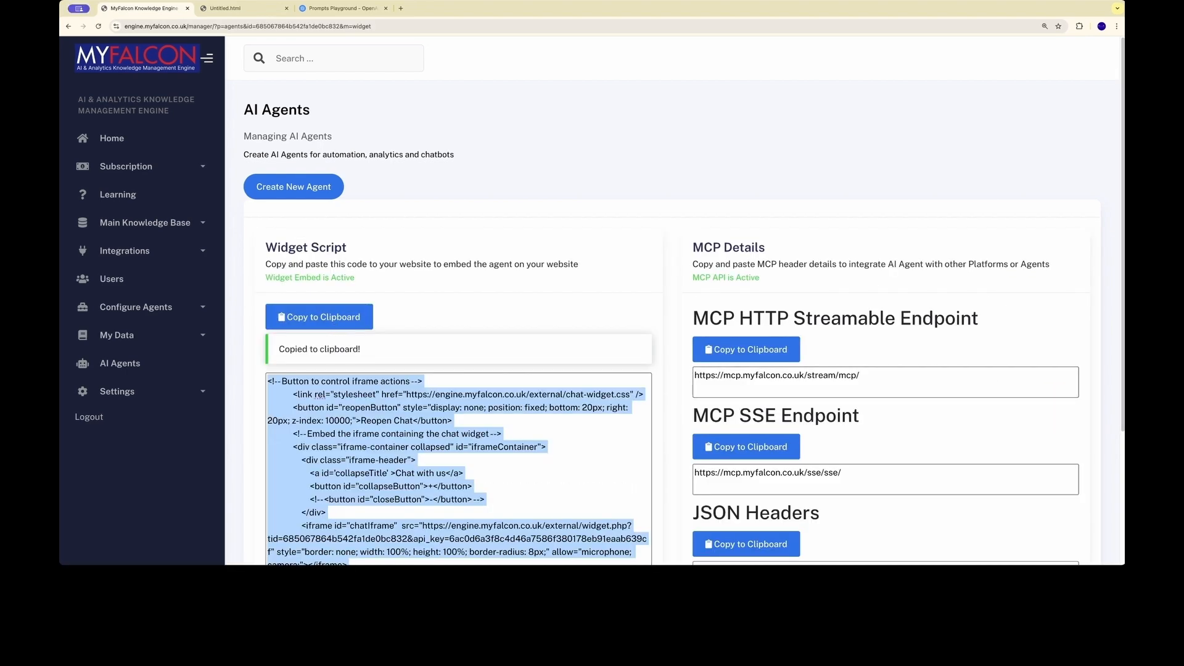
pyautogui.press('super+Tab')
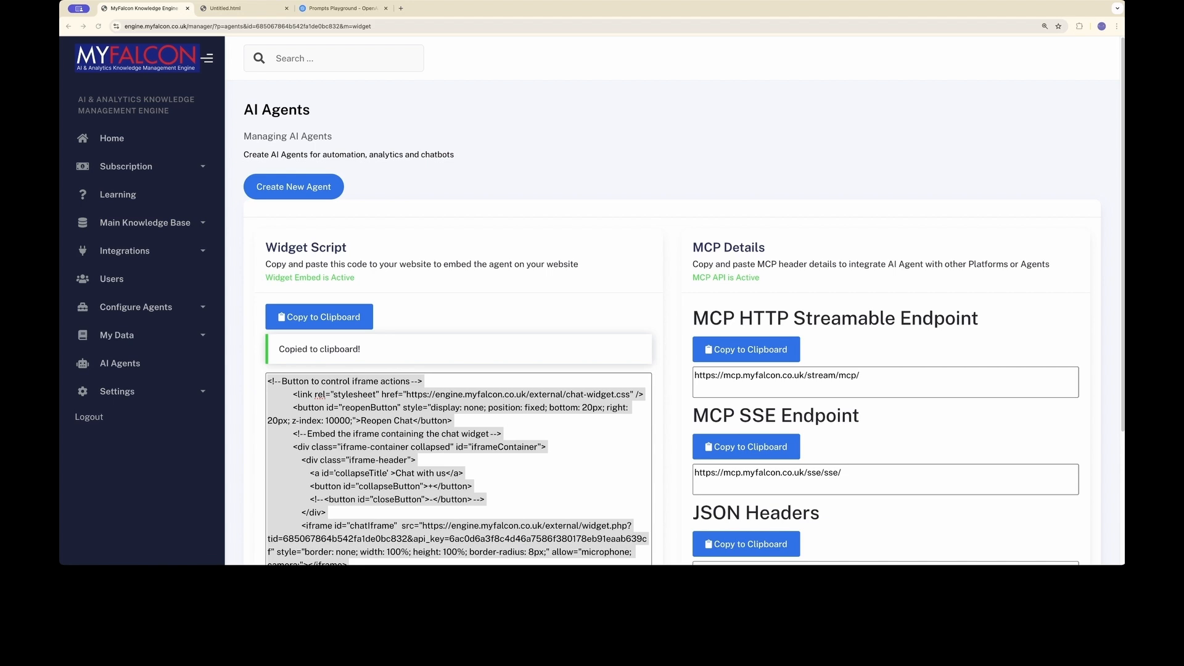
pyautogui.click(249, 12)
pyautogui.click(242, 8)
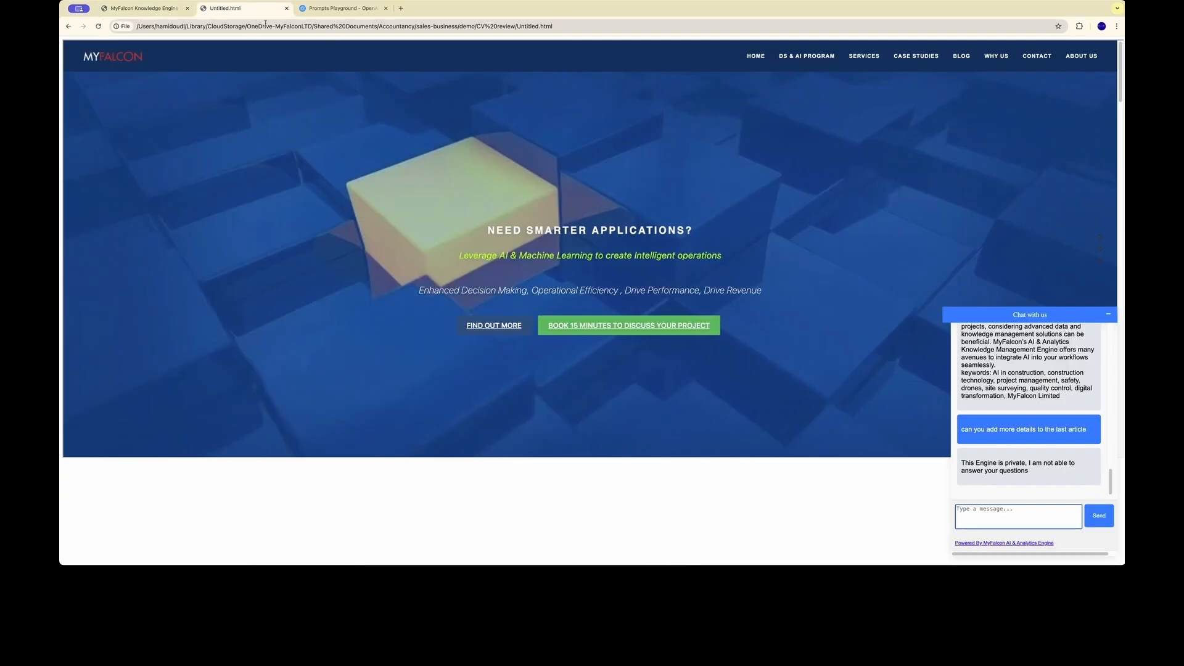
pyautogui.click(99, 27)
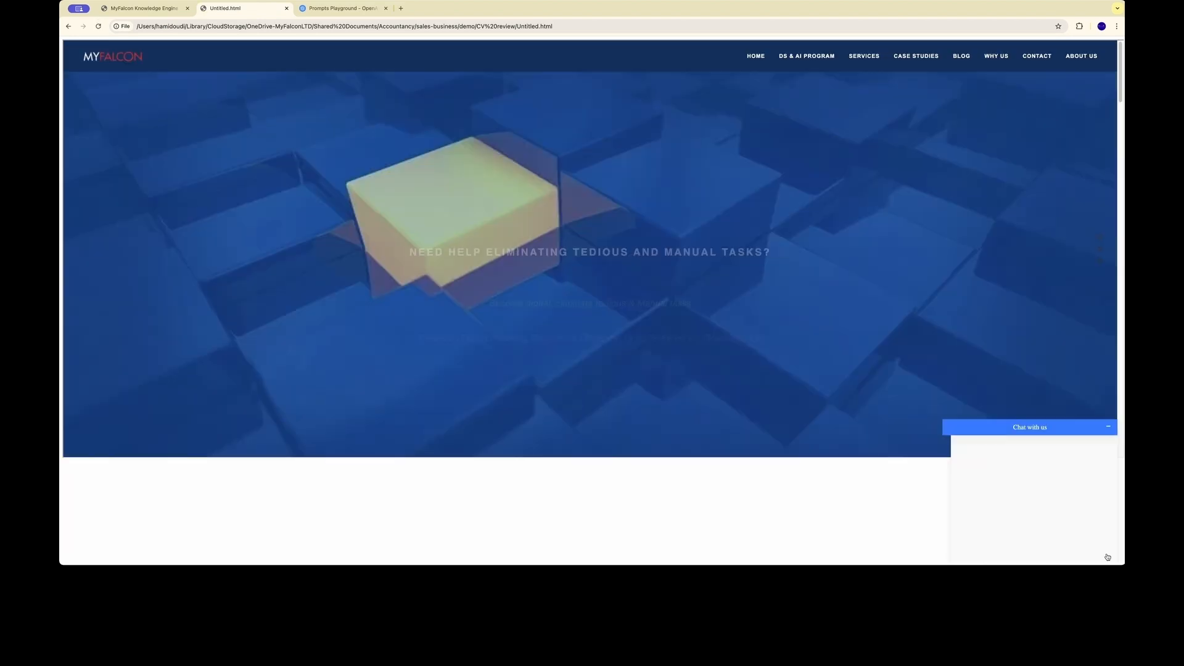
# Send the greeting "Hi" in the demo page's chat widget.
pyautogui.click(1010, 514)
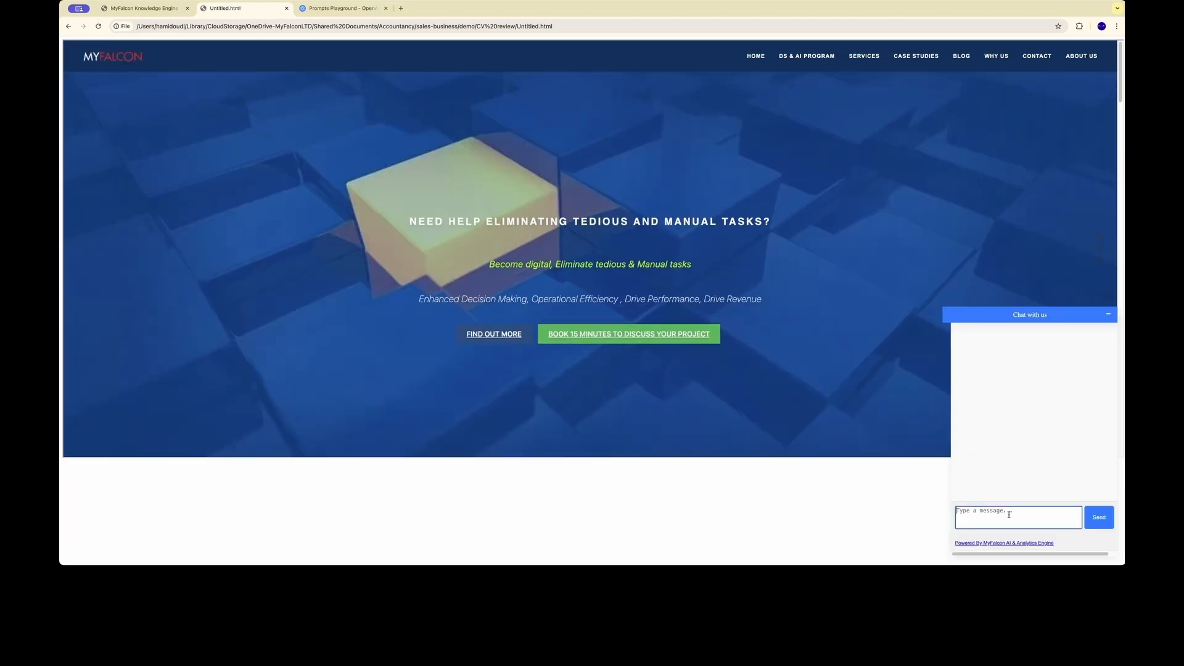
pyautogui.write('Hi')
pyautogui.press('Return')
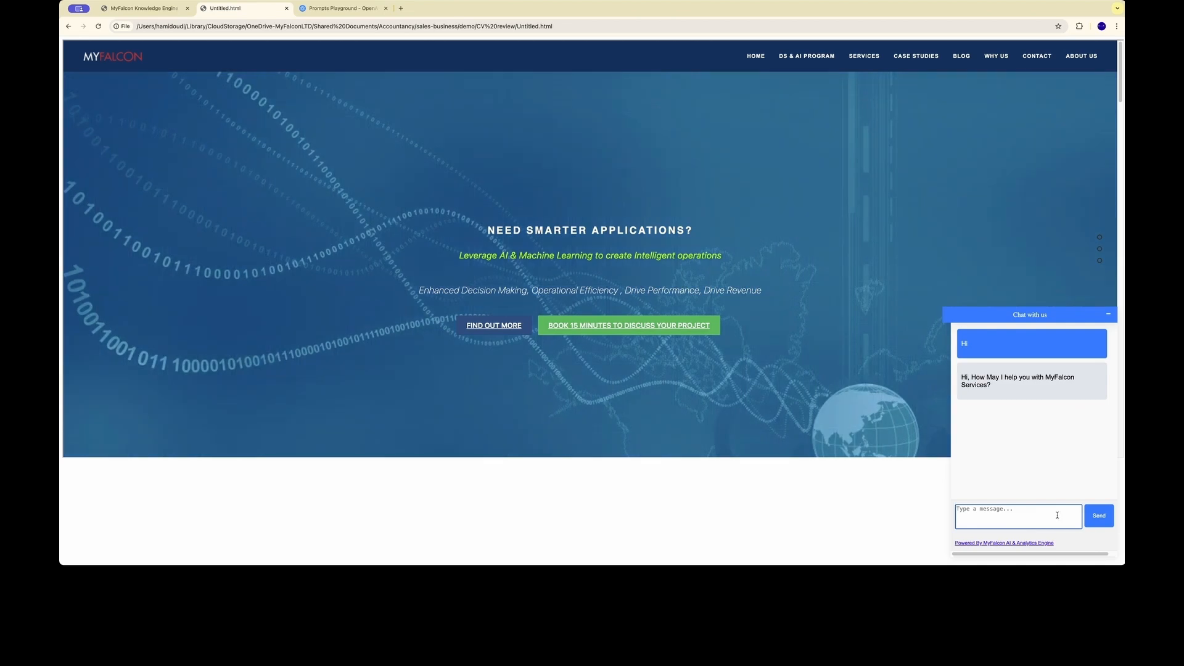
# Ask the chat widget "How can myfalcon limited help me with my retail business".
pyautogui.write('How can m')
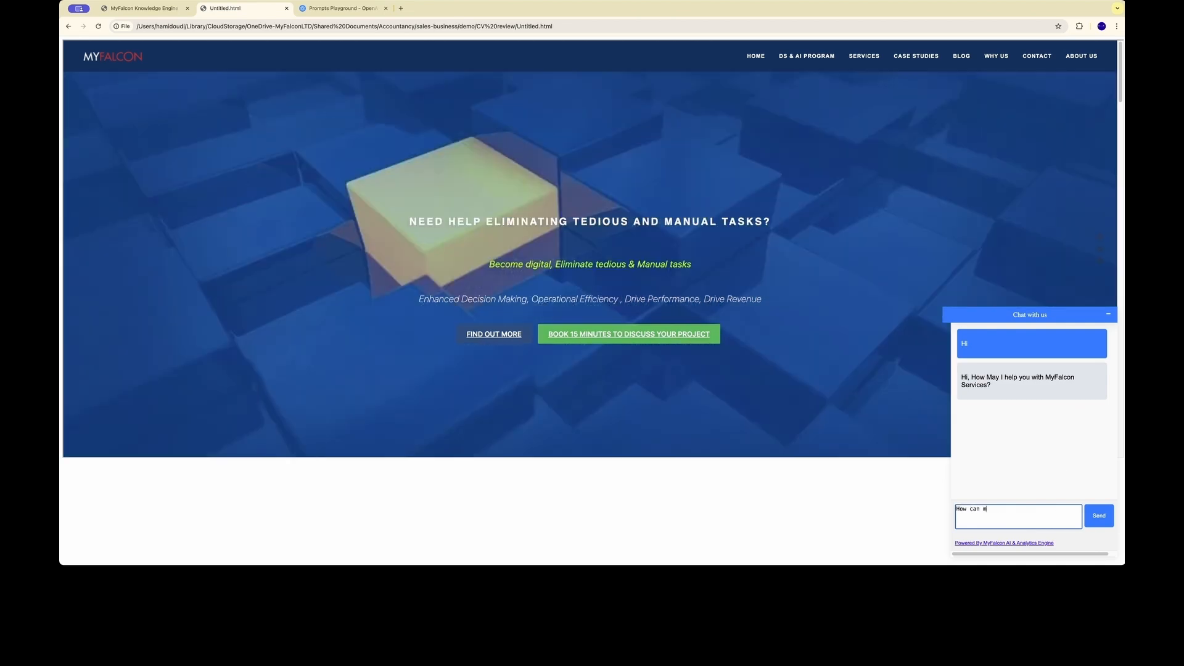
pyautogui.write('yfalcon limited help me with')
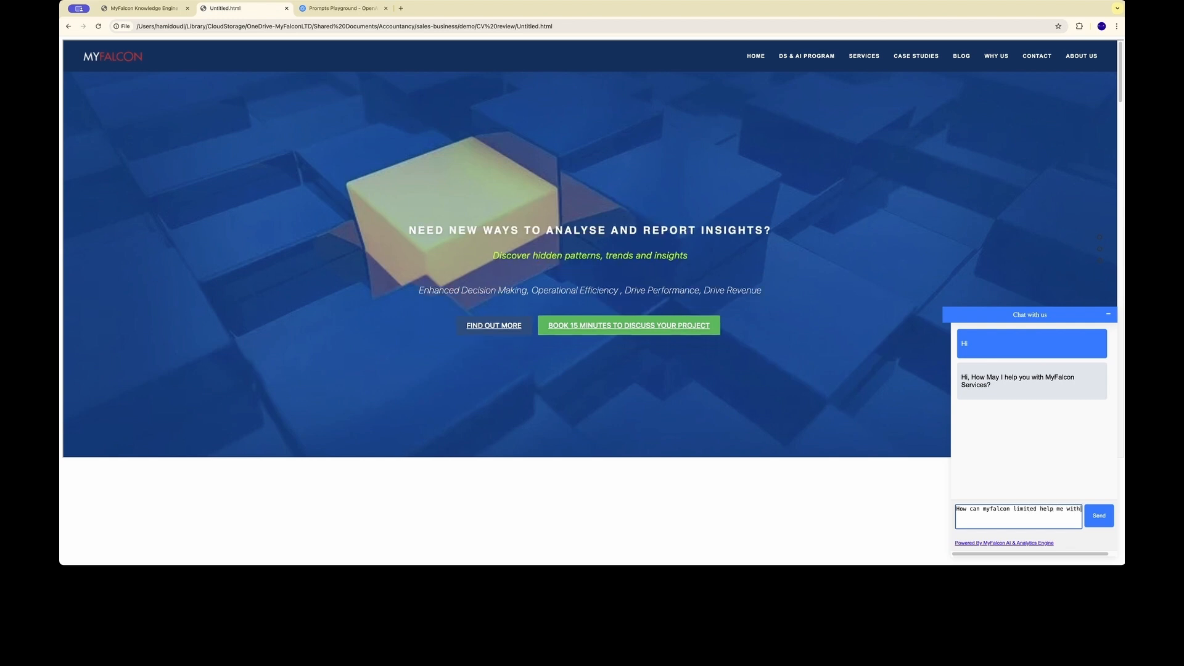
pyautogui.write(' my ')
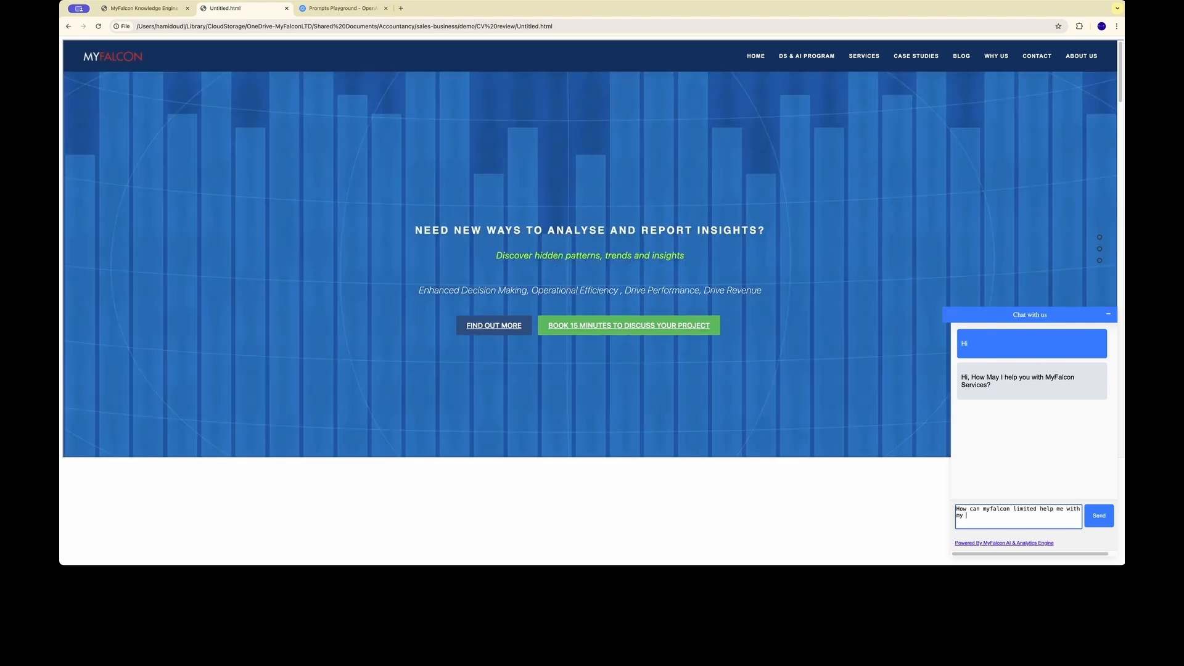
pyautogui.write('retail busine')
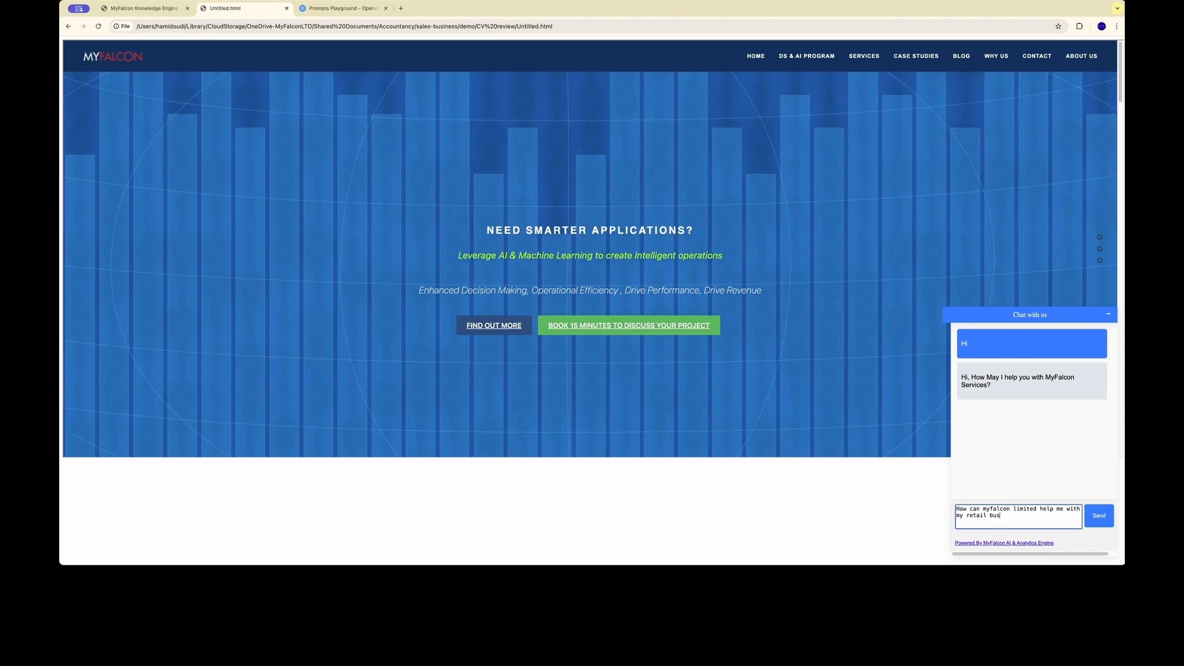
pyautogui.write('ss')
pyautogui.press('Return')
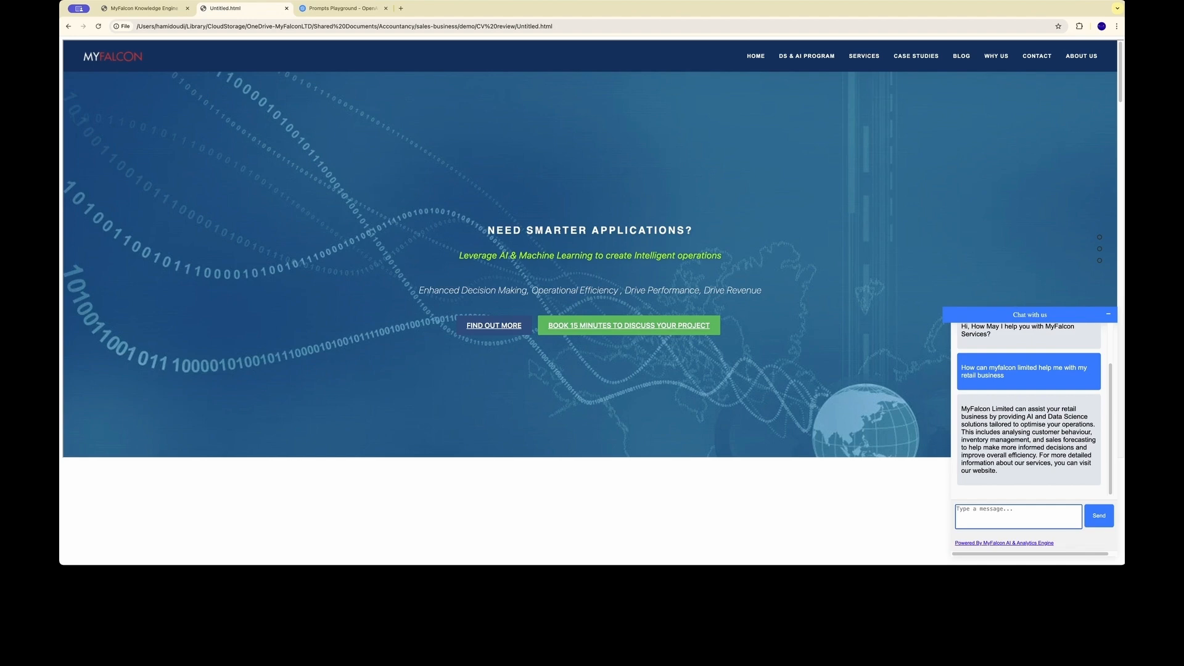
# Ask the chat widget "how can I book a call with myfalcon limited".
pyautogui.write('how can I ')
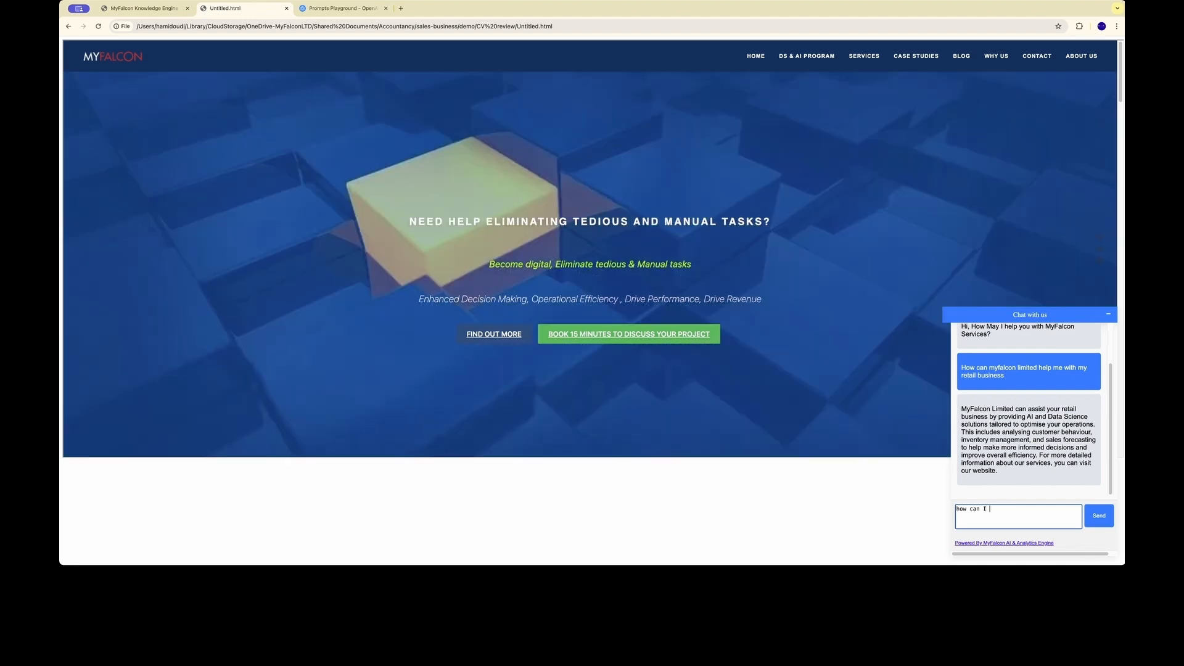
pyautogui.write('book a call with myfalcon ')
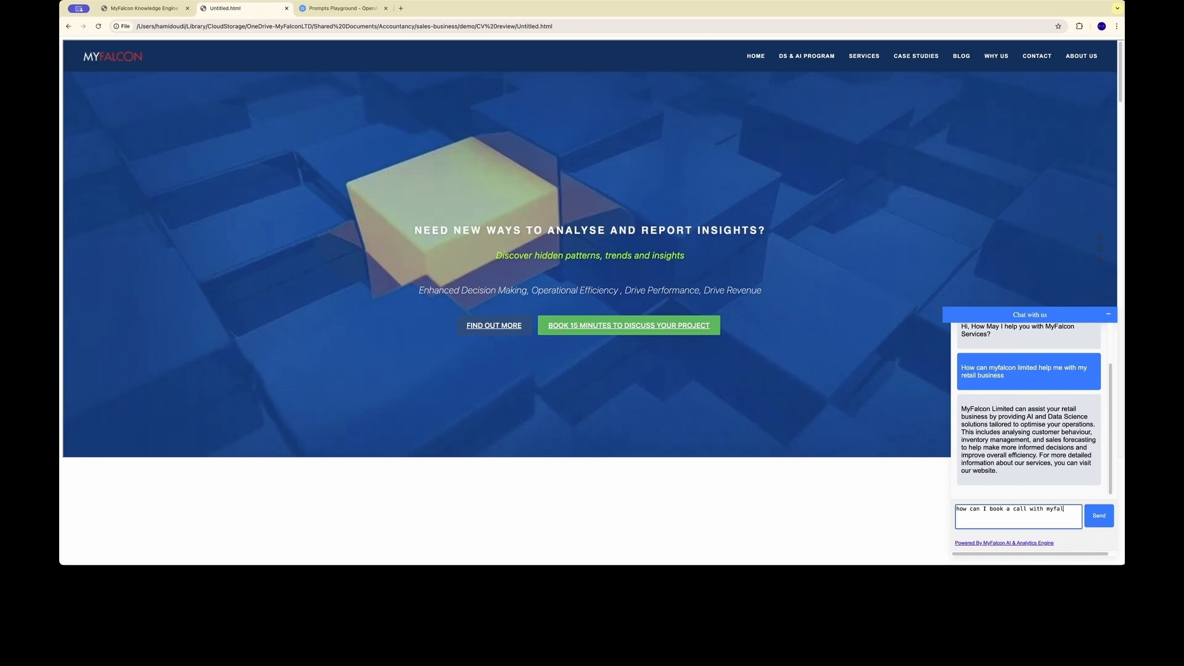
pyautogui.write('limited')
pyautogui.press('Return')
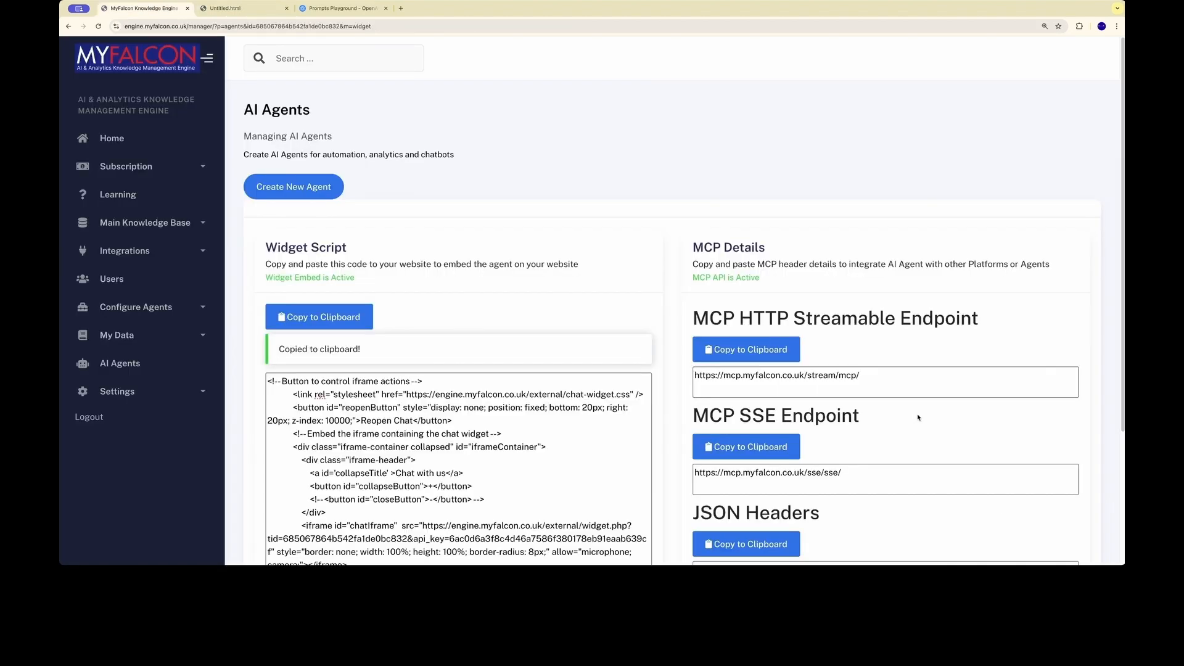
# Copy the MCP HTTP Streamable Endpoint URL, switch to the OpenAI Prompts Playground and remove the existing myfalcon_mcp tool from the prompt.
pyautogui.moveTo(861, 376); pyautogui.dragTo(686, 382)
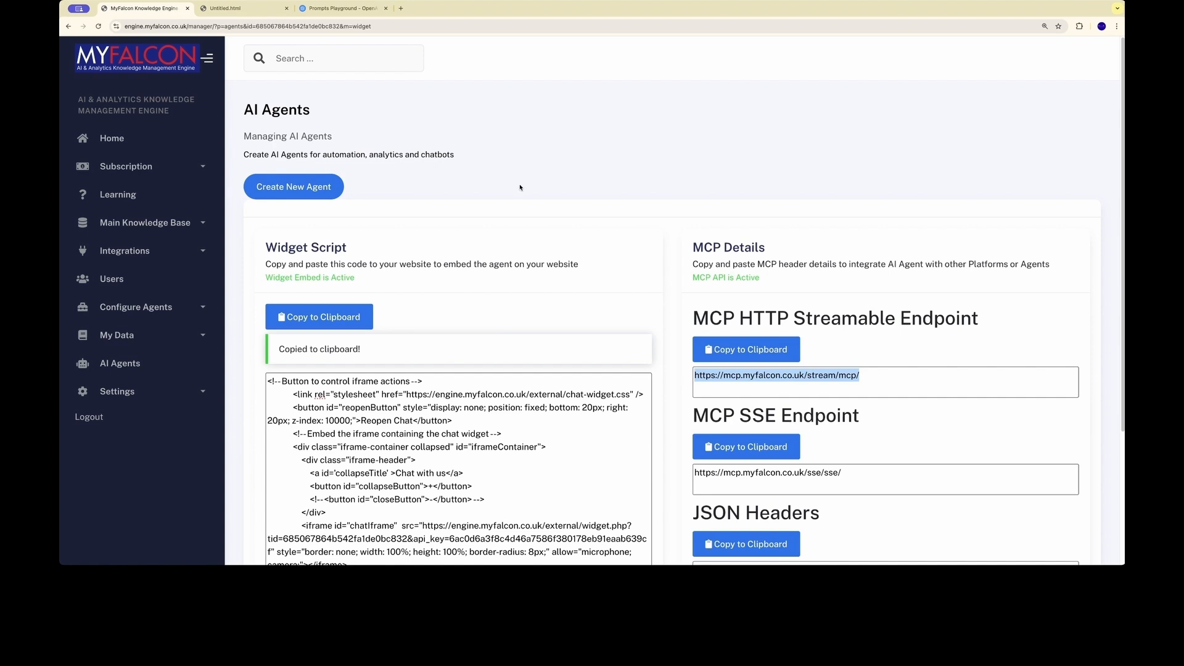
pyautogui.click(356, 8)
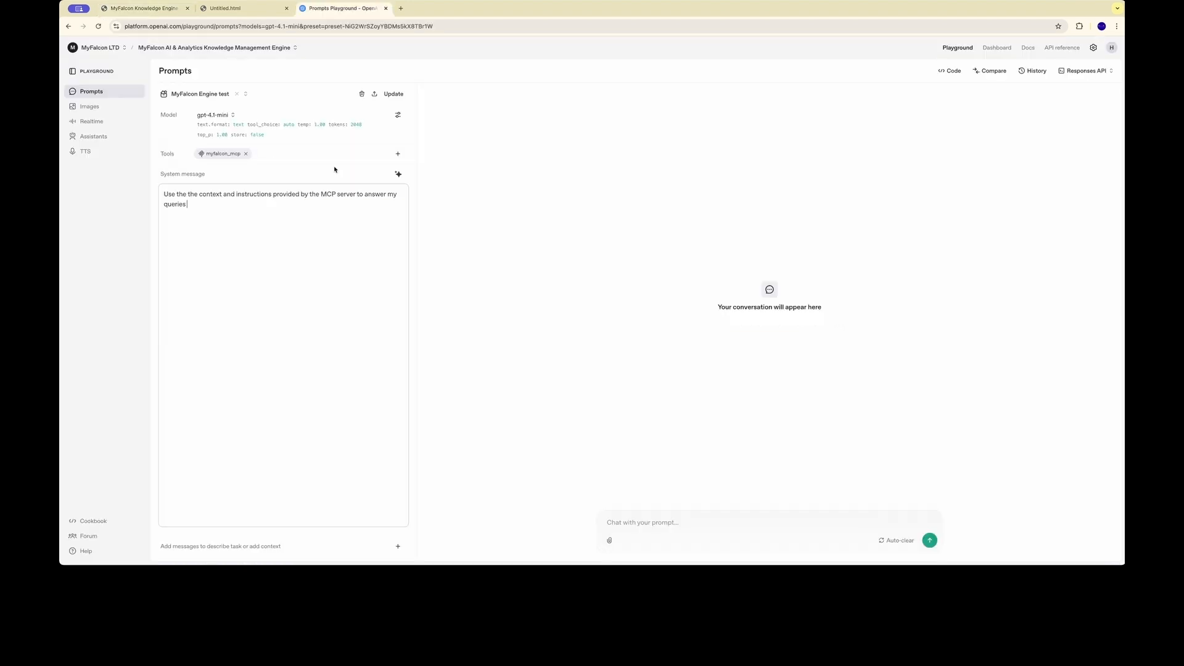
pyautogui.click(246, 154)
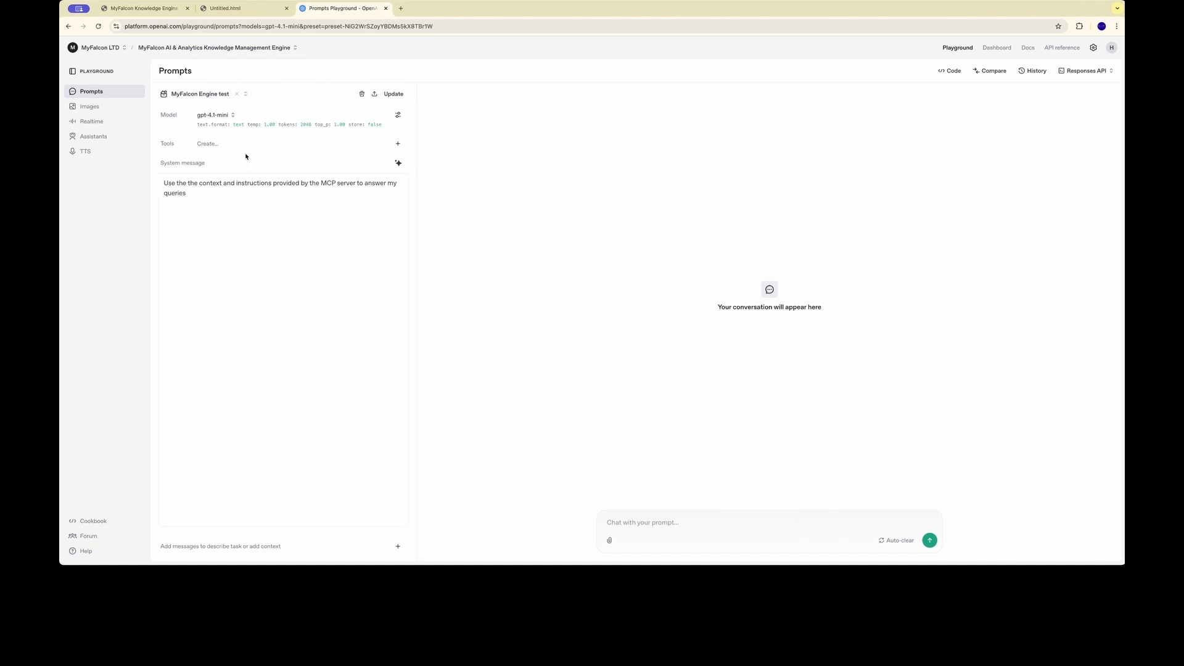
pyautogui.click(398, 144)
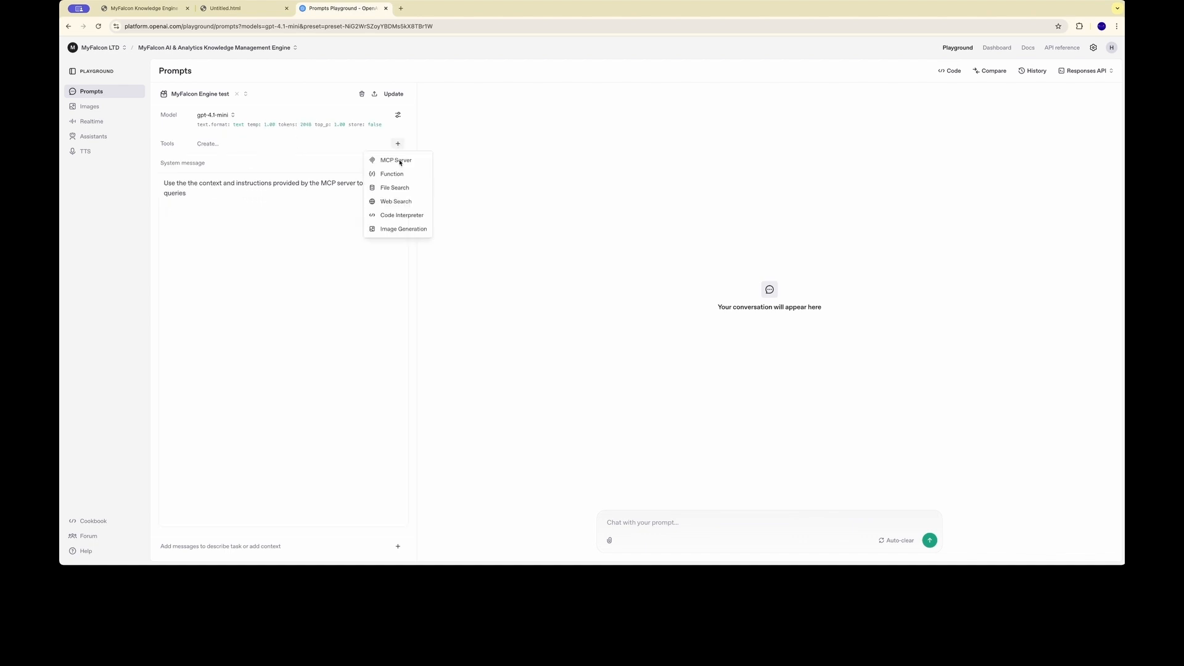
pyautogui.click(391, 158)
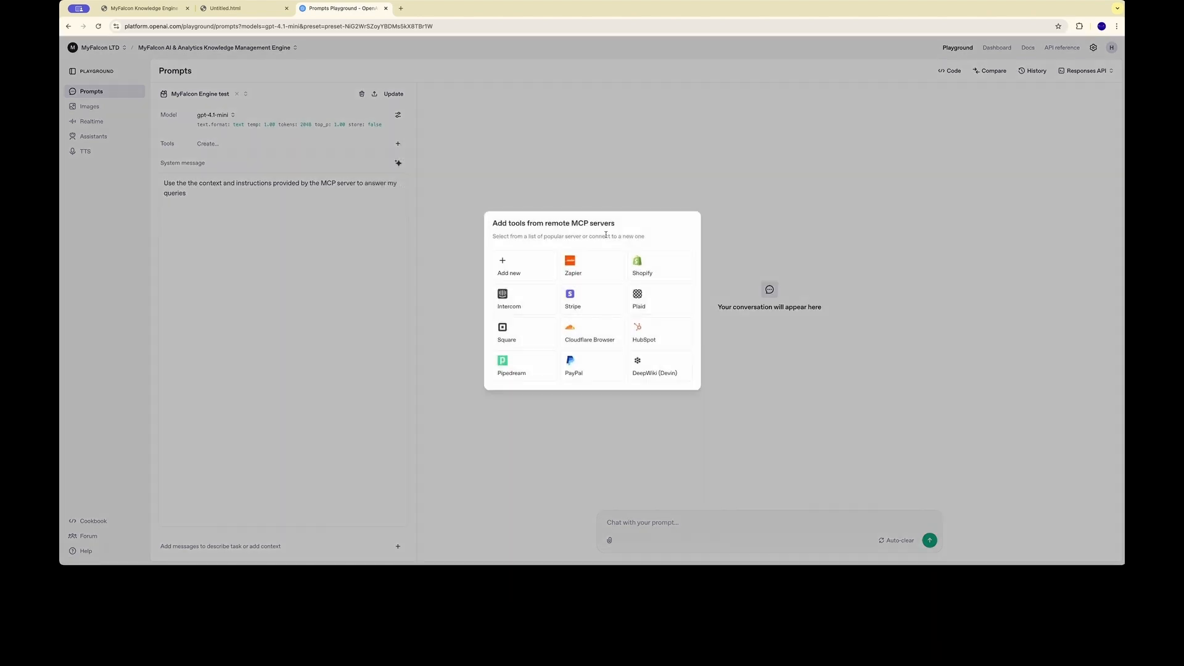
pyautogui.click(510, 268)
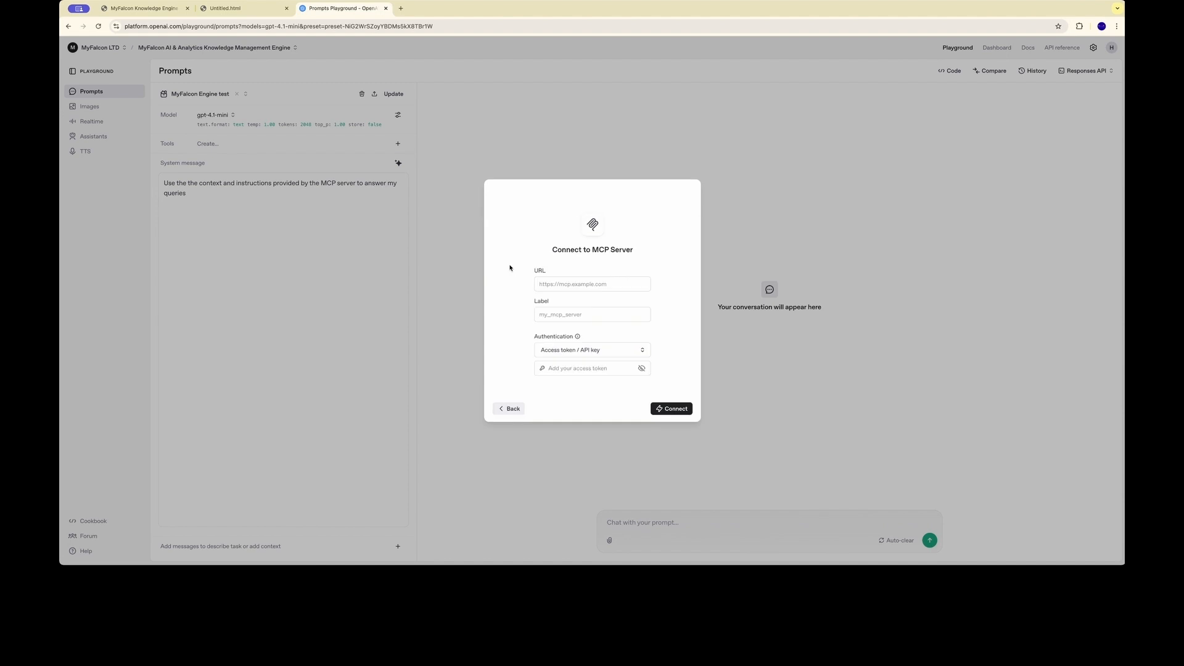
pyautogui.click(568, 290)
pyautogui.press('super+v')
# Label the MCP server My_Sales_Asisstant and set its authentication to Custom headers.
pyautogui.click(596, 318)
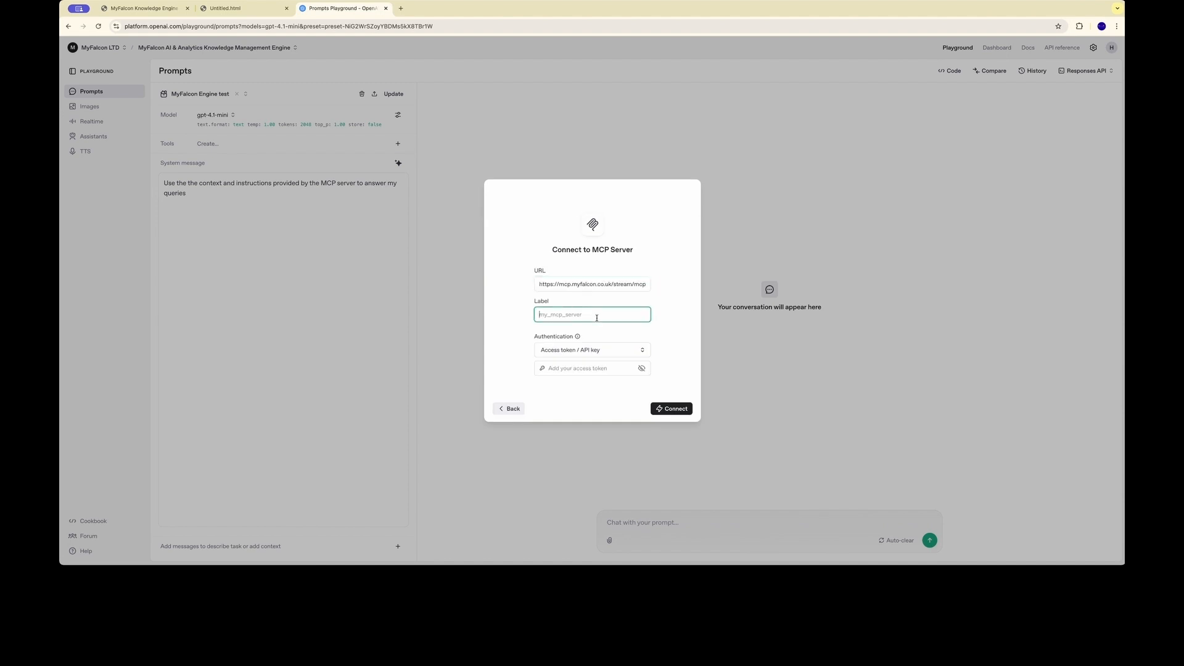
pyautogui.write('My Sales Asisstant')
pyautogui.click(594, 351)
pyautogui.click(576, 397)
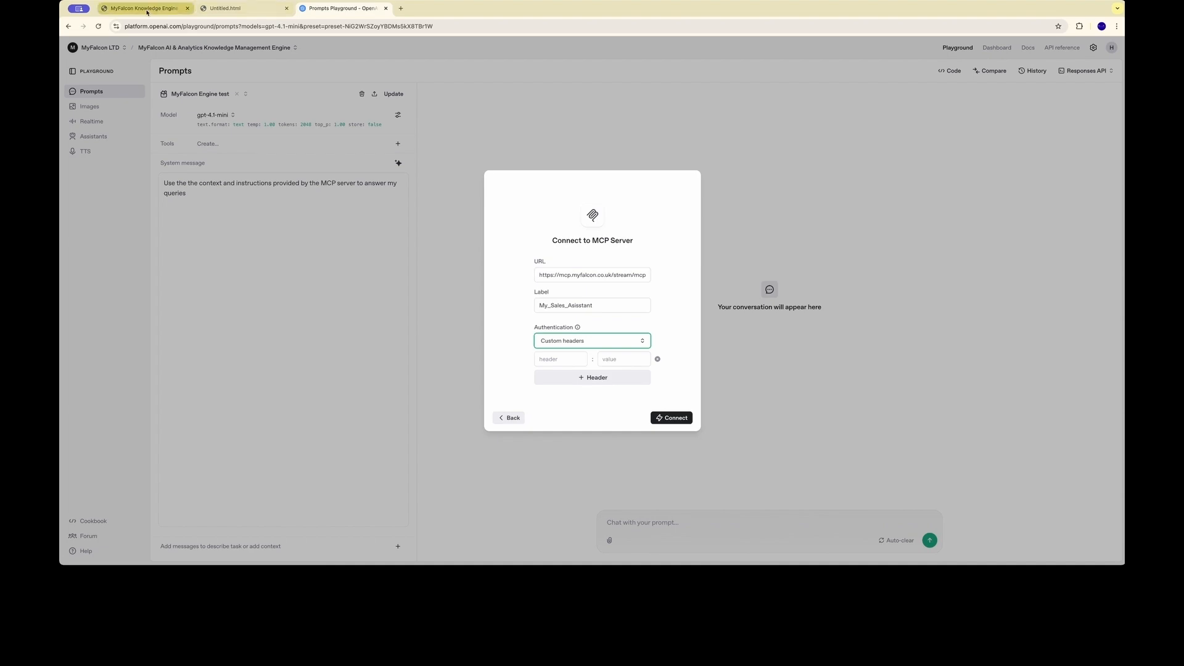
# Copy the access token from the agent's JSON Headers in MyFalcon and paste it as the custom header's value in the playground.
pyautogui.click(146, 11)
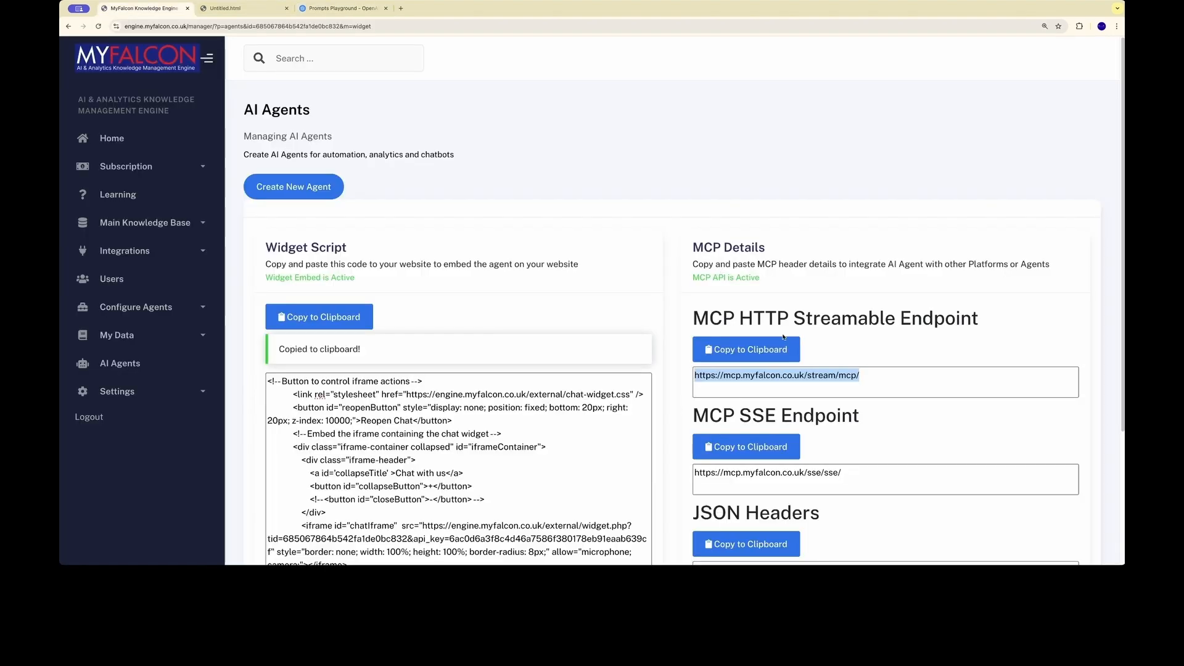
pyautogui.scroll(-3, 866, 436)
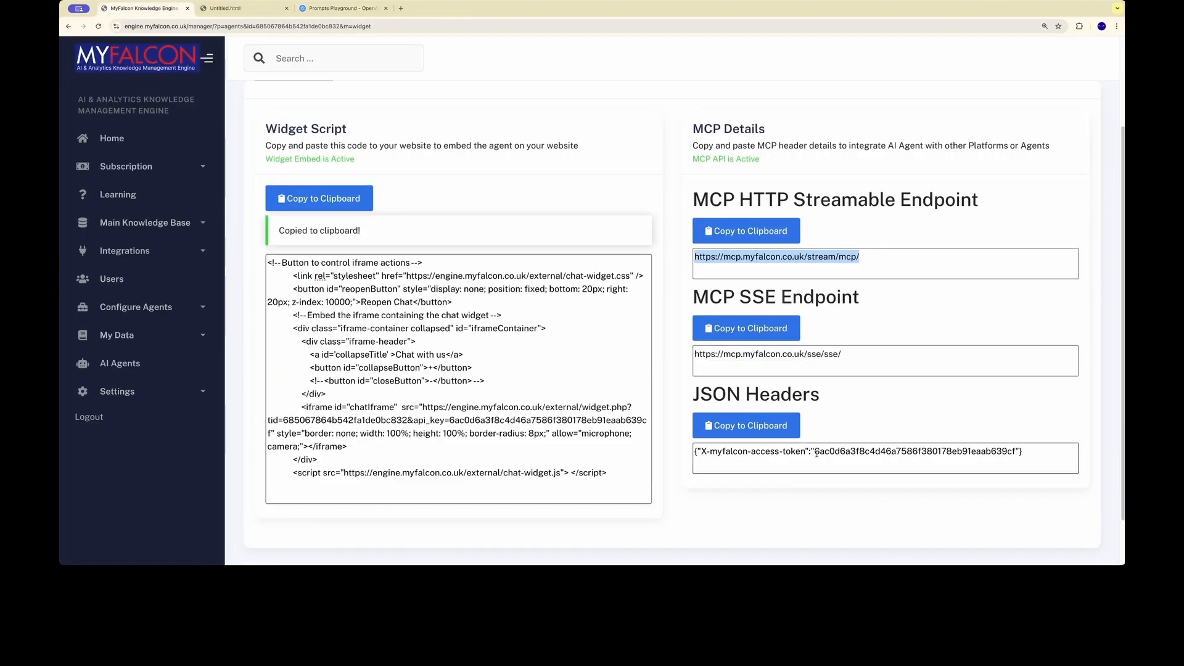
pyautogui.moveTo(816, 452); pyautogui.dragTo(1017, 451)
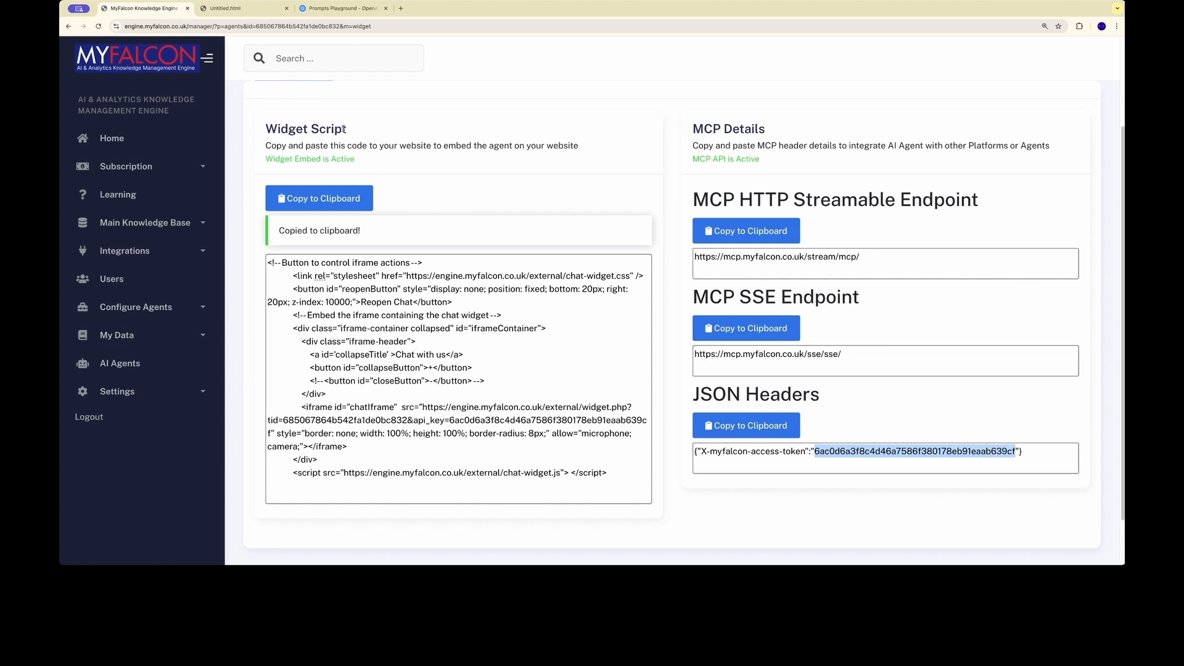
pyautogui.click(342, 8)
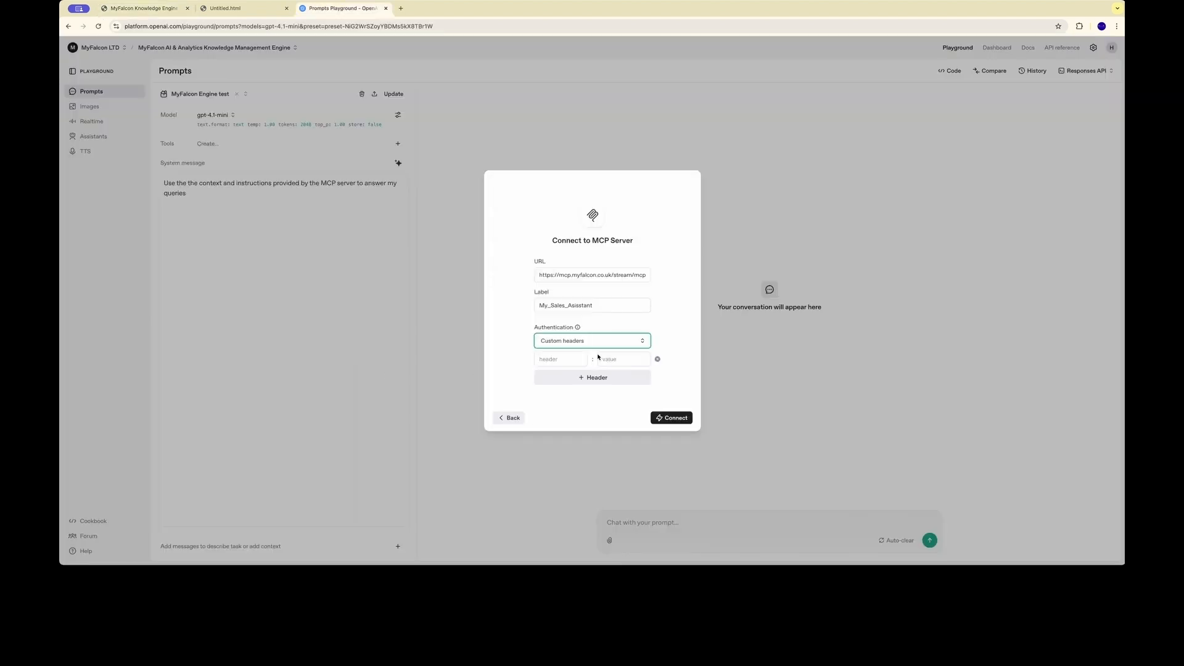
pyautogui.click(602, 357)
pyautogui.press('super+v')
# Name the custom header X-myfalcon-access-token.
pyautogui.write('X')
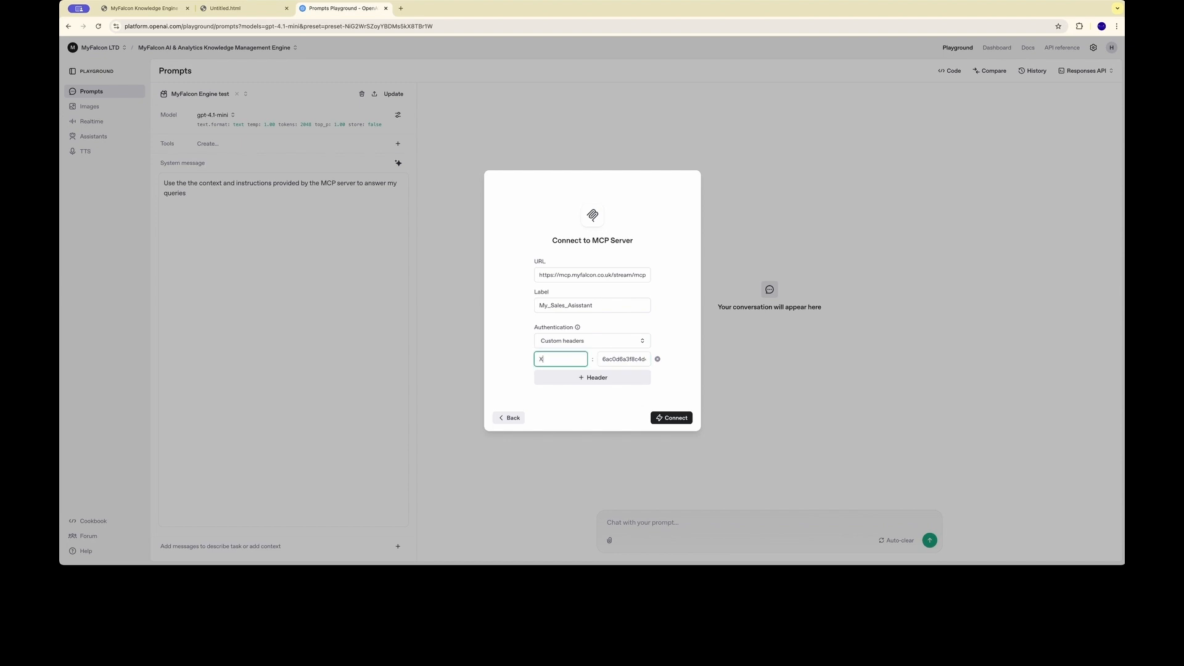
pyautogui.write('-acc')
pyautogui.press('BackSpace')
pyautogui.write('myfalcon')
pyautogui.write('-access-to')
pyautogui.write('ken')
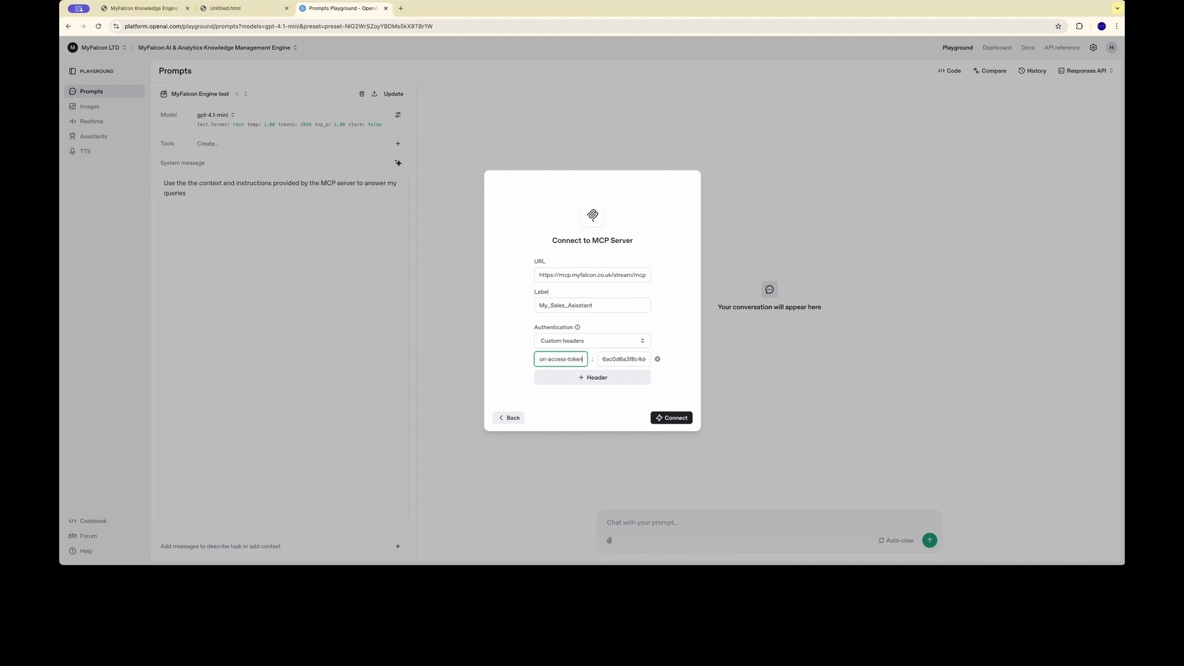
# Check the header name against MyFalcon's JSON Headers, and connect and add the MCP server with its retrieve_engine_context tool.
pyautogui.click(148, 10)
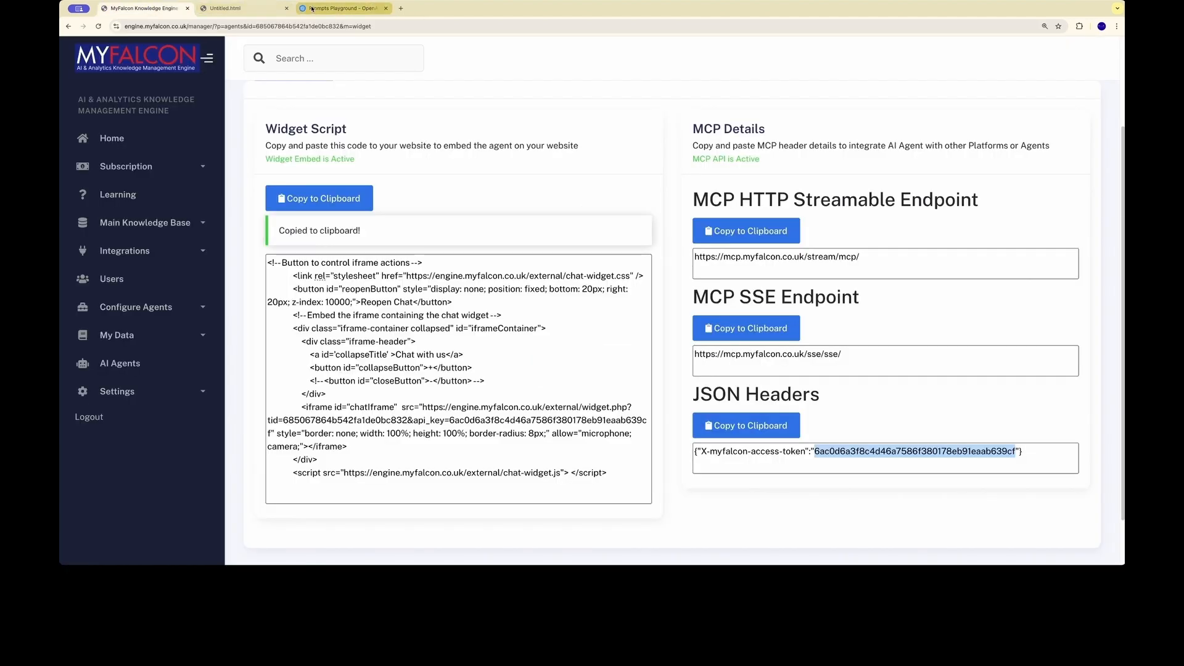
pyautogui.click(343, 8)
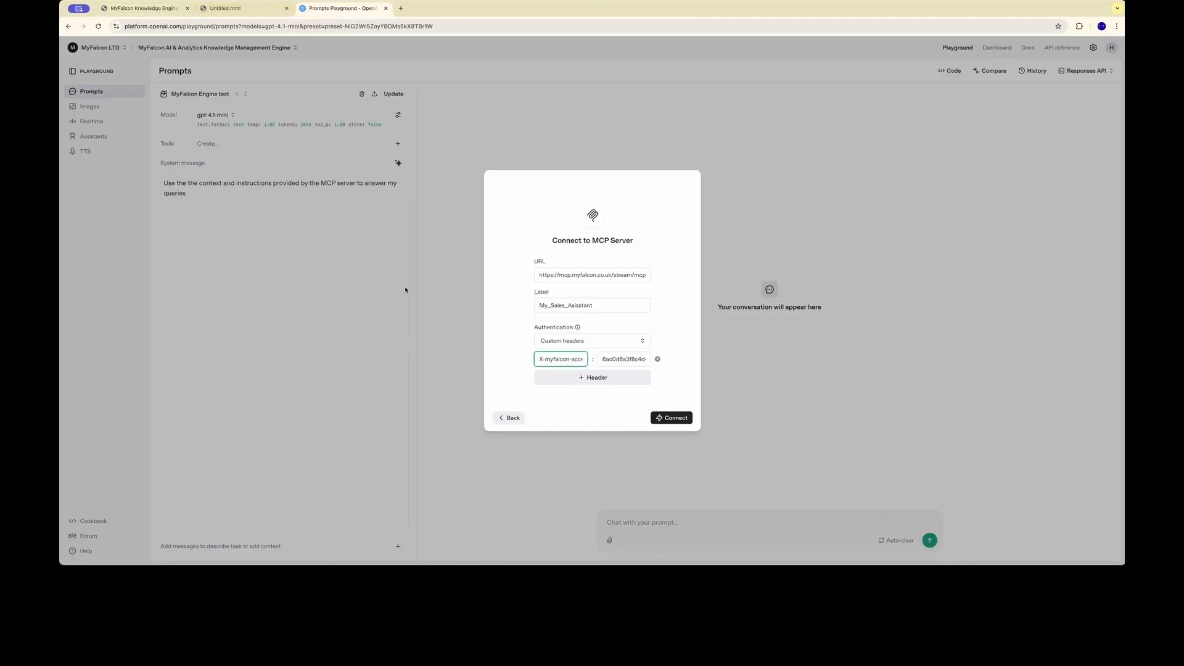
pyautogui.click(677, 418)
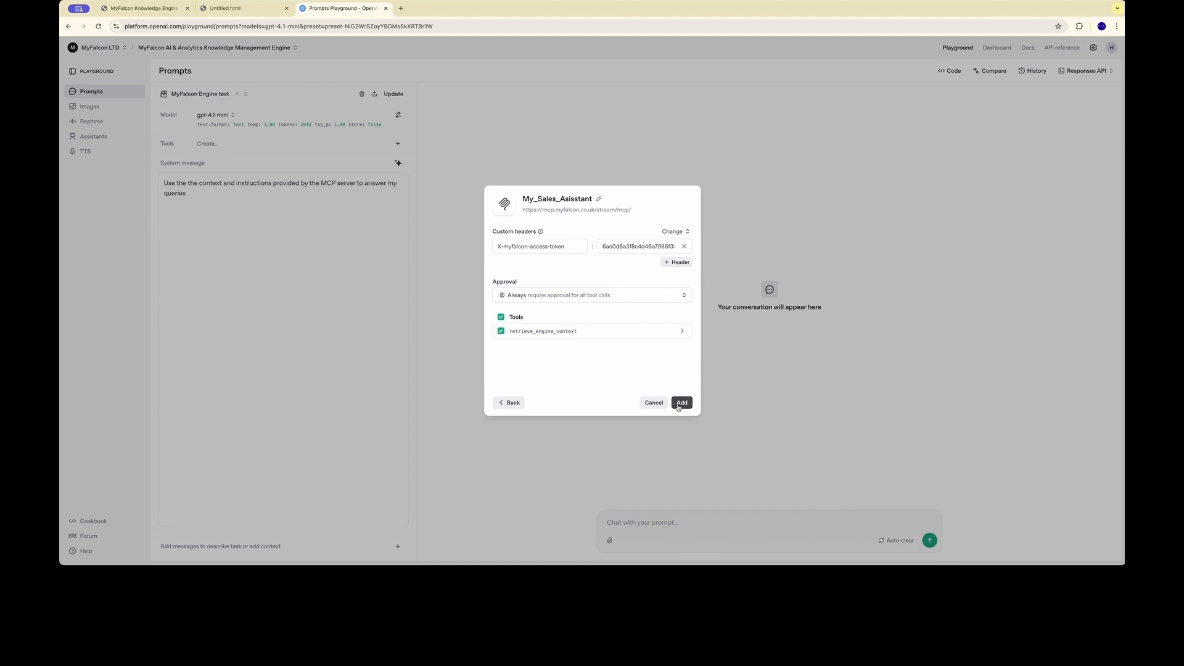
pyautogui.click(679, 405)
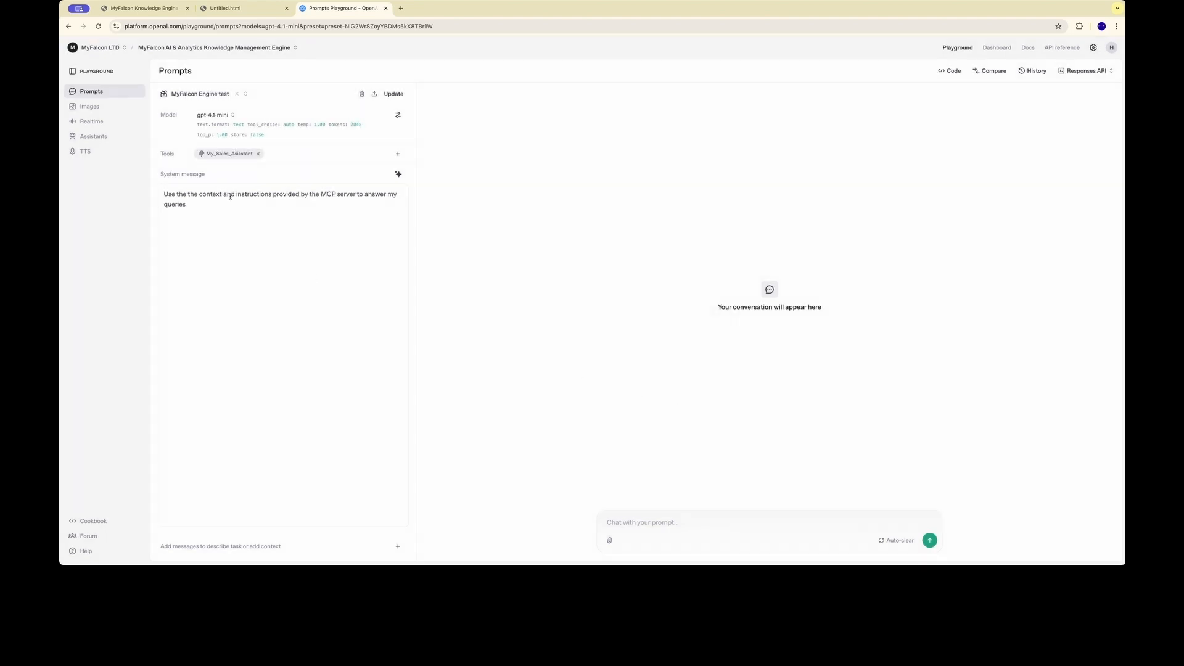
# Ask the playground chat "how can myfalcon limited help me with my retail business" and approve the retrieve_engine_context call.
pyautogui.click(295, 208)
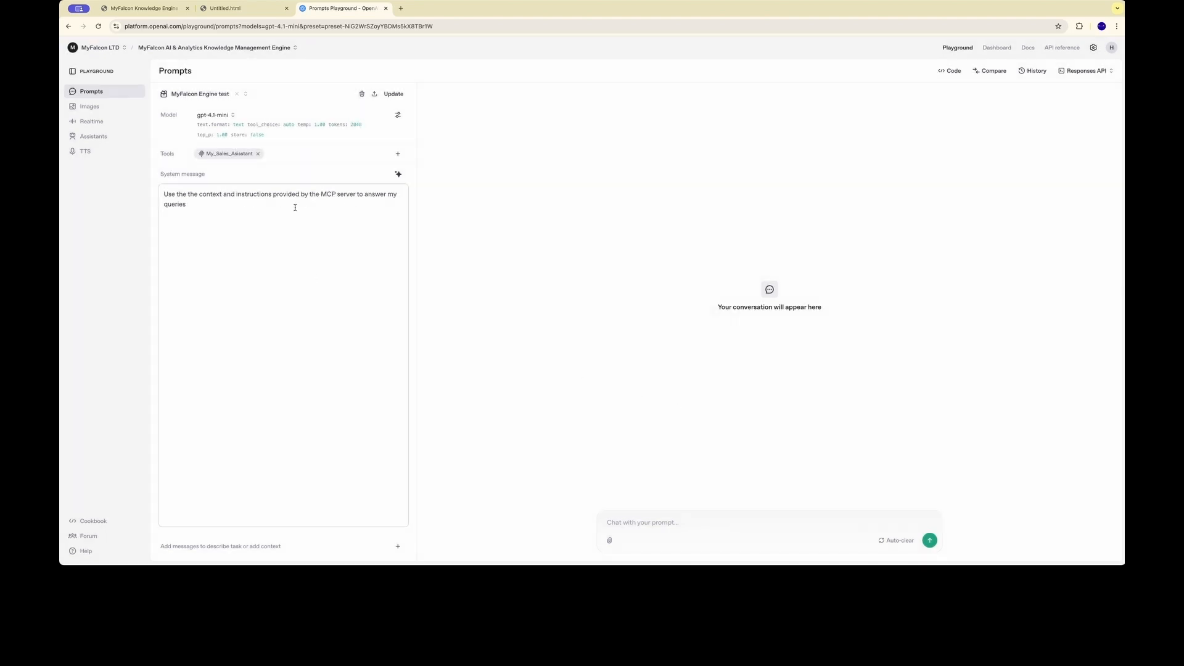
pyautogui.click(724, 533)
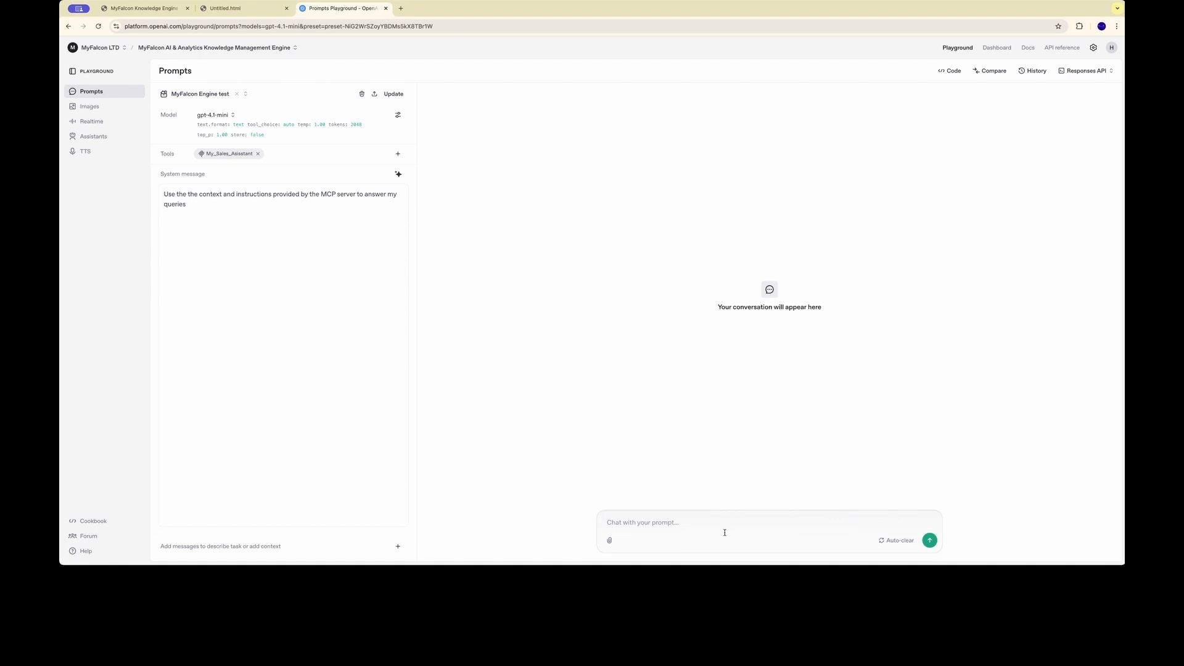
pyautogui.write('how can myfalcon limited help me with my retail buinsiness')
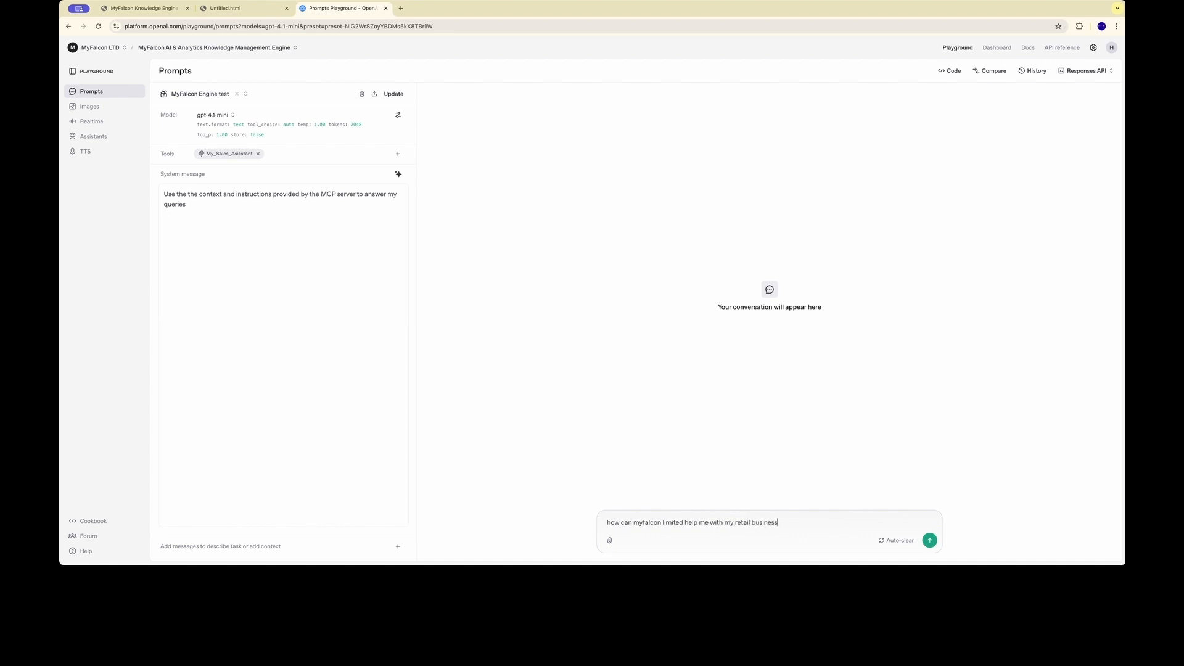
pyautogui.press('Return')
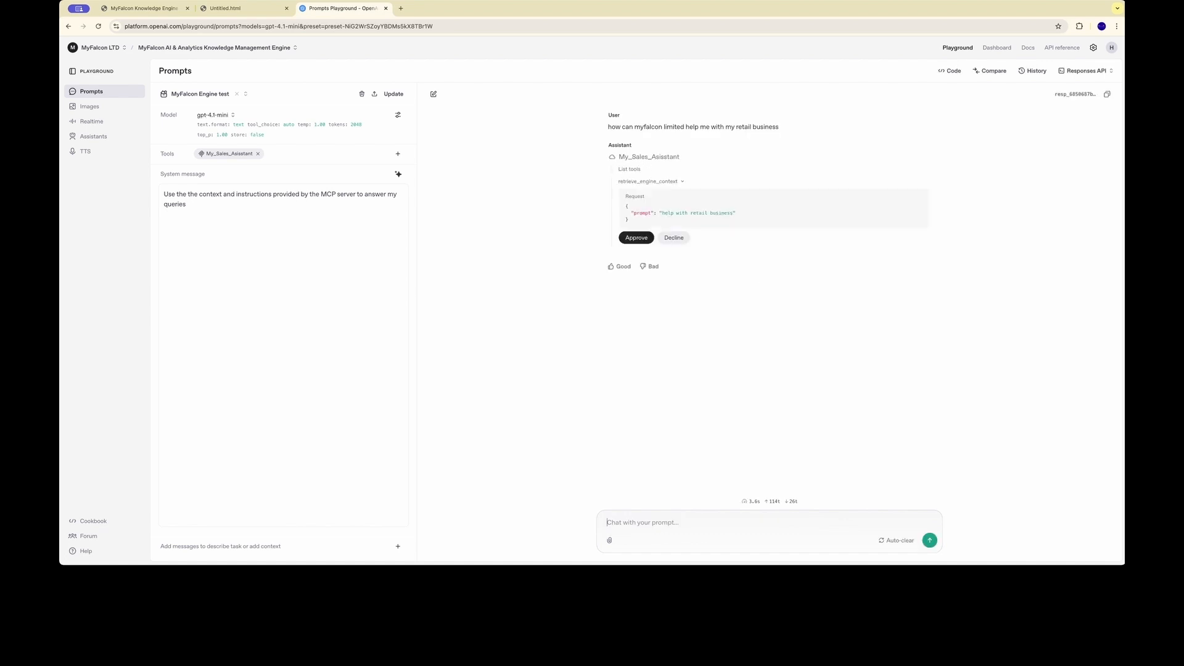
pyautogui.click(637, 239)
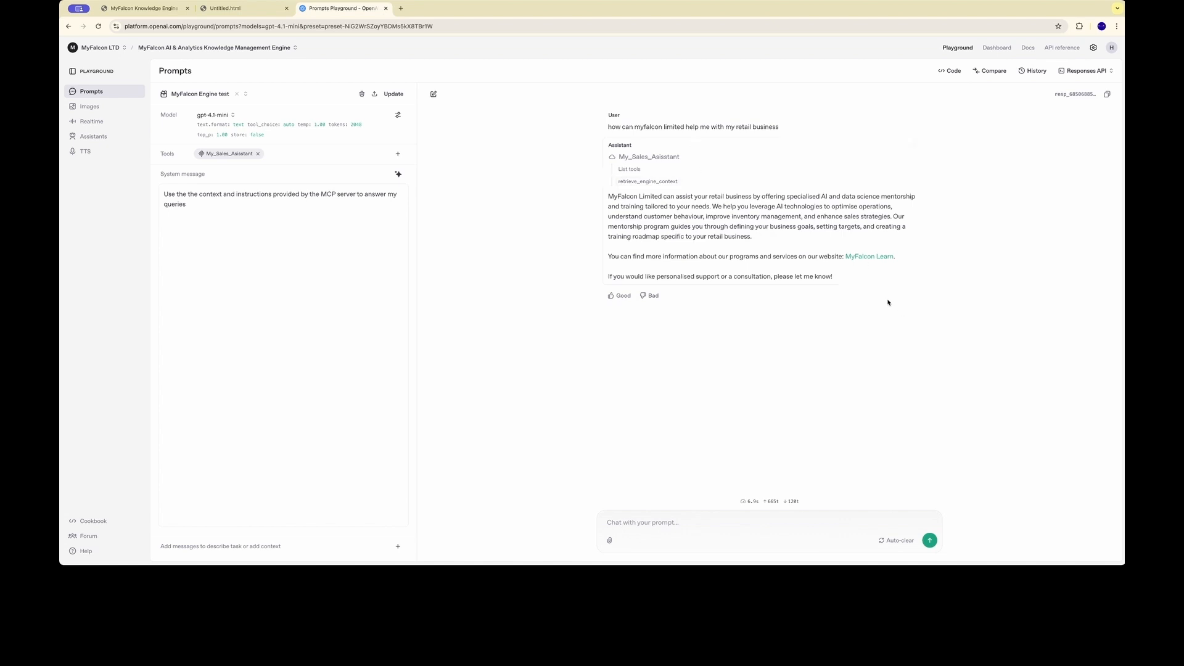
# Open the MyFalcon Learn link from the answer in a new tab, review the page and close it.
pyautogui.rightClick(877, 258)
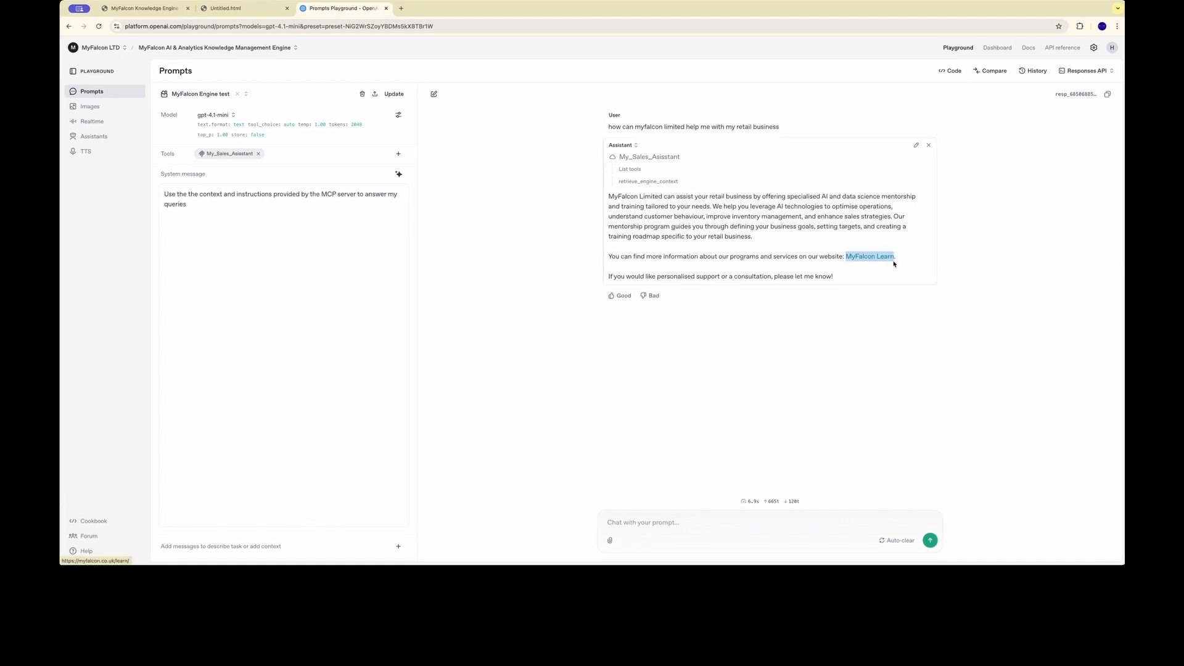
pyautogui.click(894, 264)
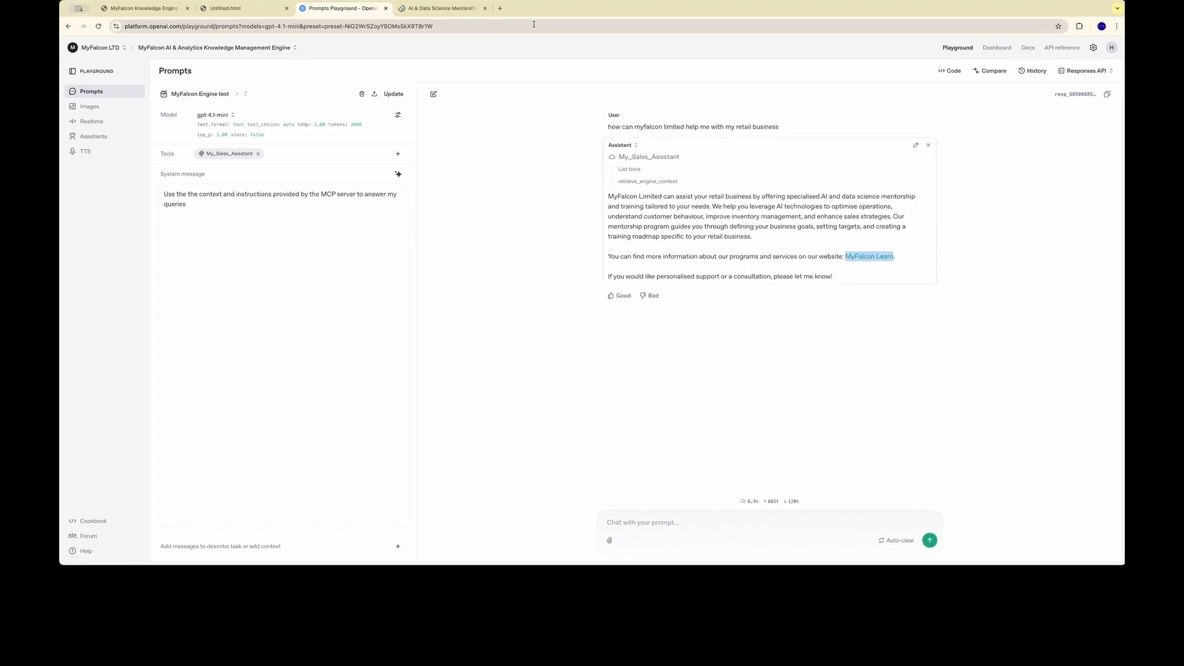
pyautogui.click(448, 9)
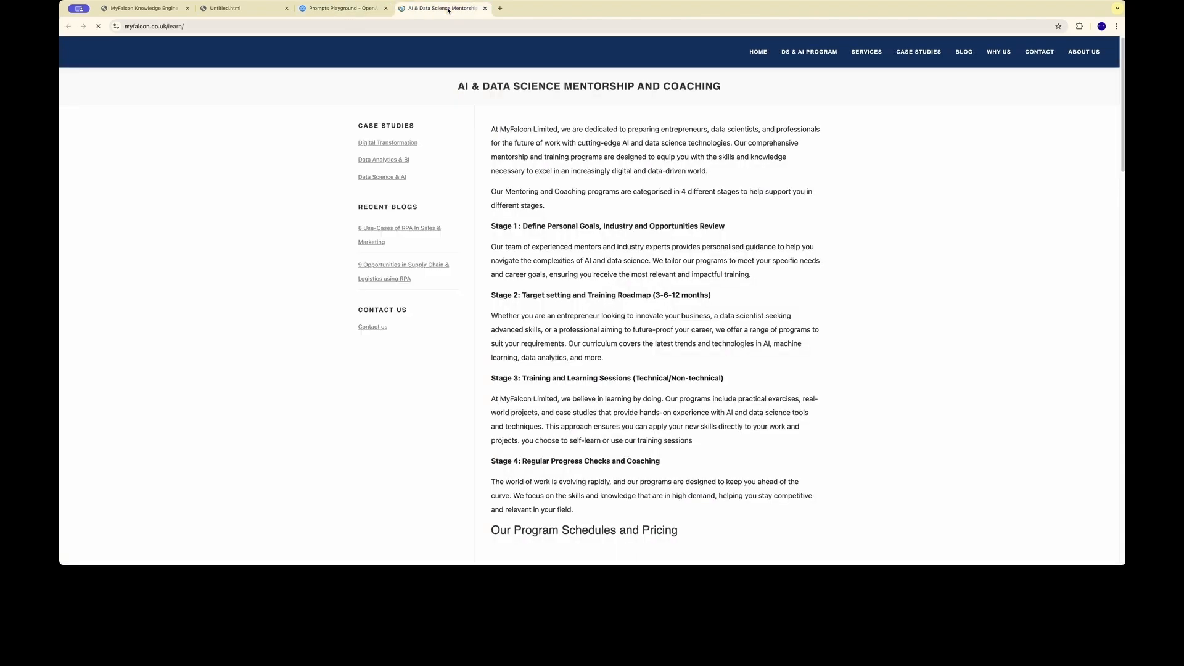
pyautogui.scroll(-1, 821, 289)
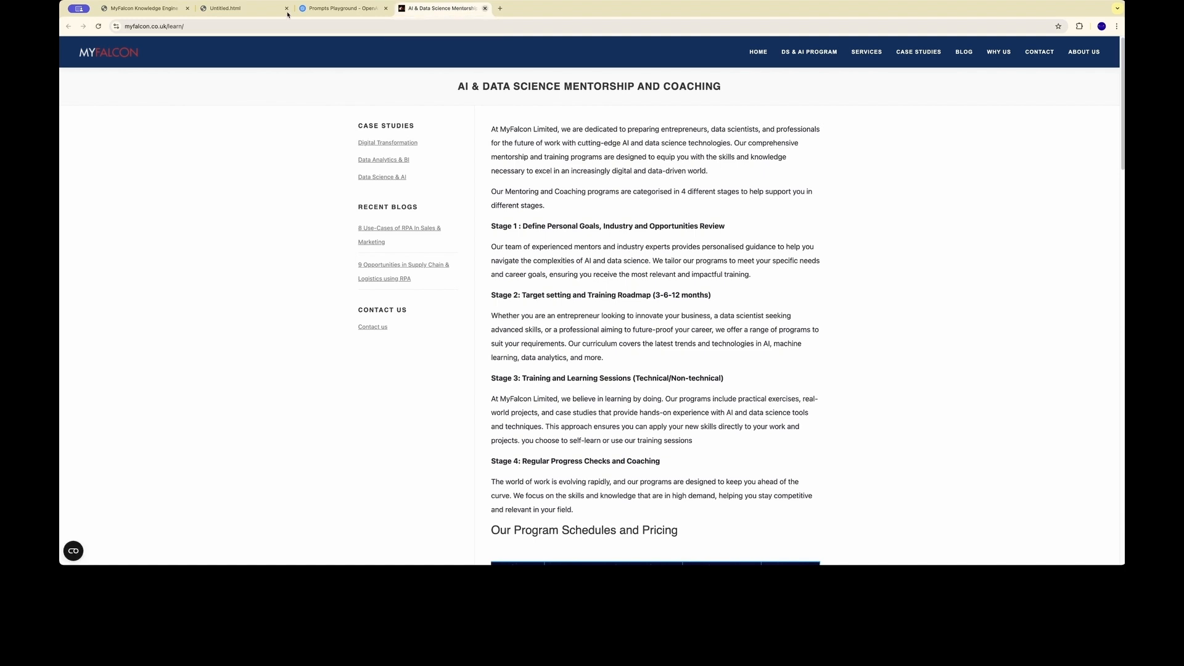
pyautogui.hotkey('ctrl', 'w')
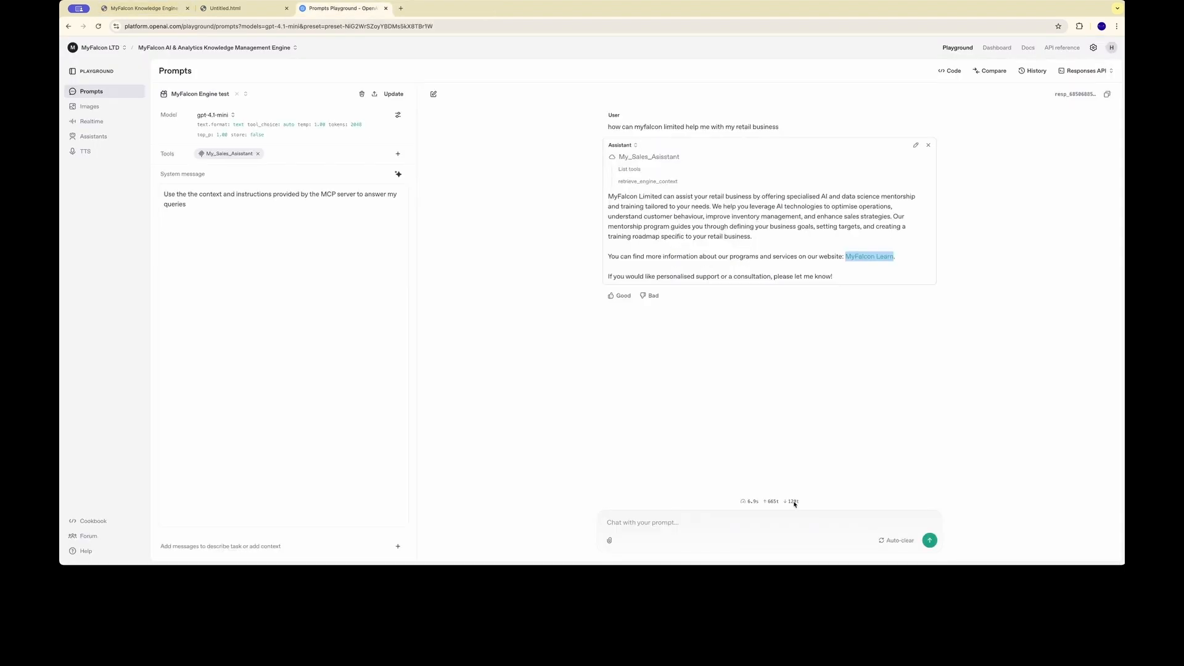
# Ask the playground chat "how can I book a call with myfalcon limited" and approve the retrieve_engine_context call.
pyautogui.click(786, 523)
pyautogui.write('how can I ')
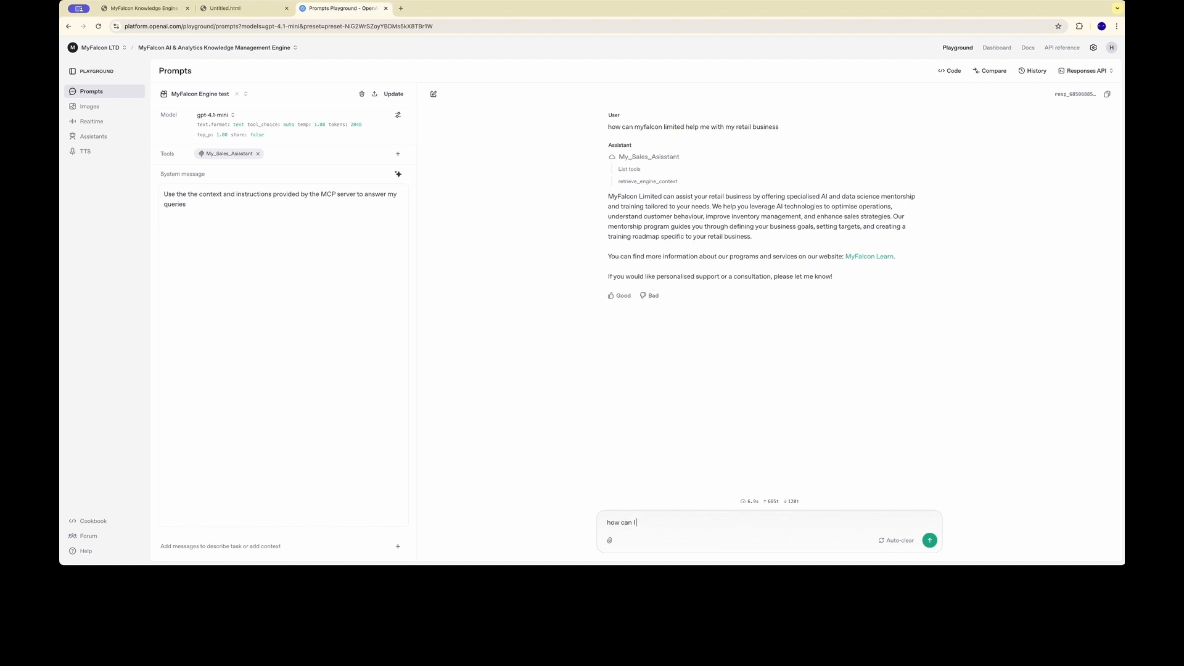
pyautogui.write('book a call with myfalcon limited')
pyautogui.press('Return')
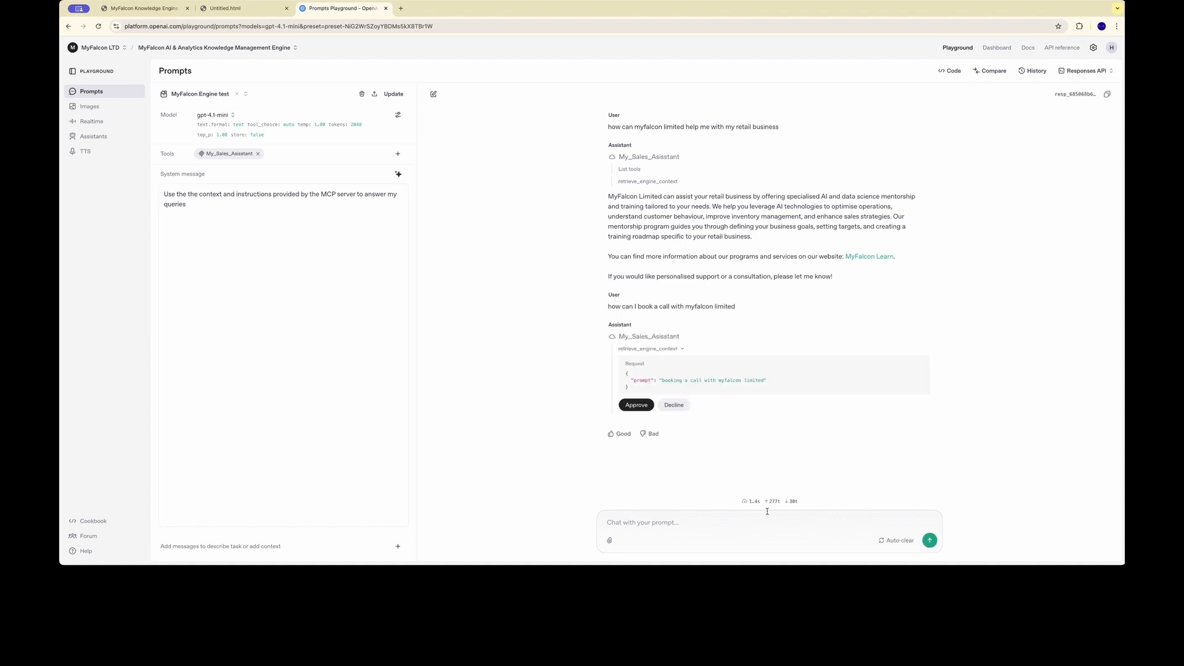
pyautogui.click(637, 405)
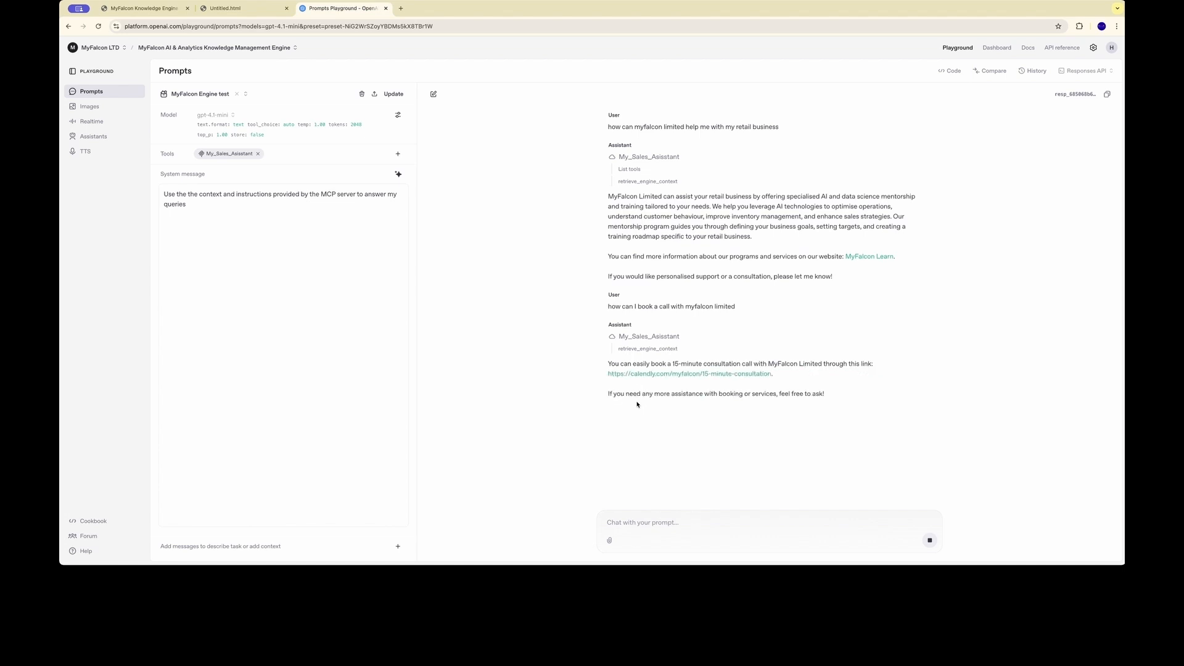
# Open the Calendly 15-minute consultation link from the answer to view the booking page, and go back to the playground.
pyautogui.click(723, 374)
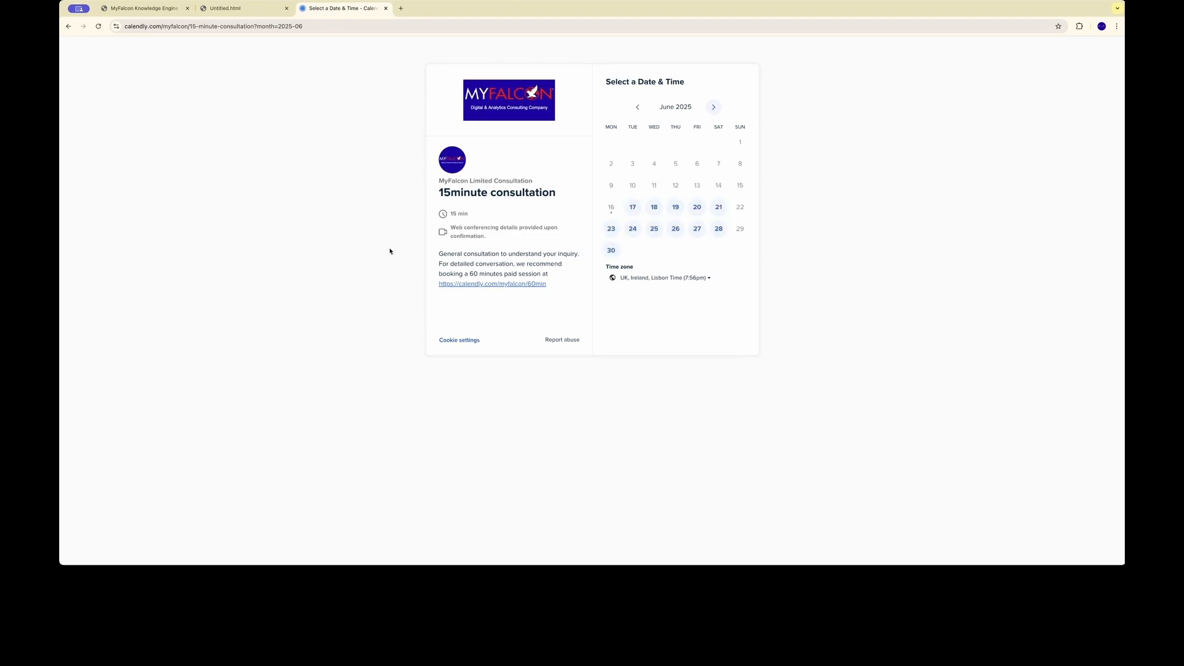
pyautogui.click(70, 27)
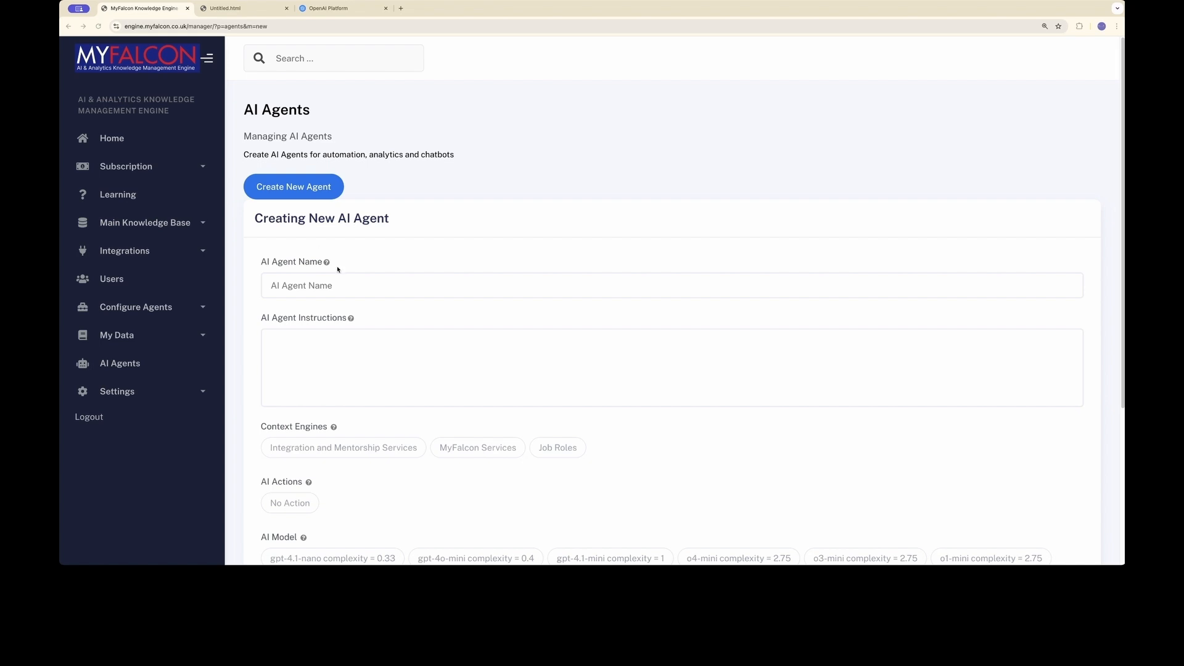
# Name the new AI agent "Staff Onboarding Agent" in the MyFalcon agent creation form.
pyautogui.click(349, 284)
pyautogui.write('S')
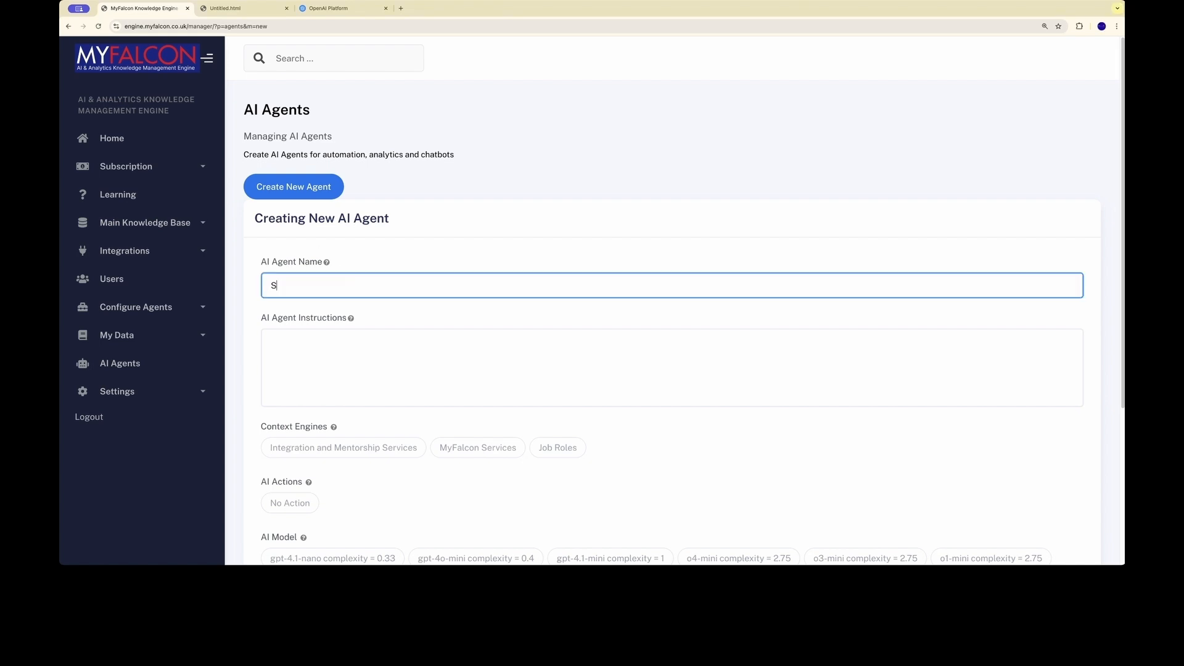
pyautogui.write('taff Onboarding Agent')
pyautogui.press('Tab')
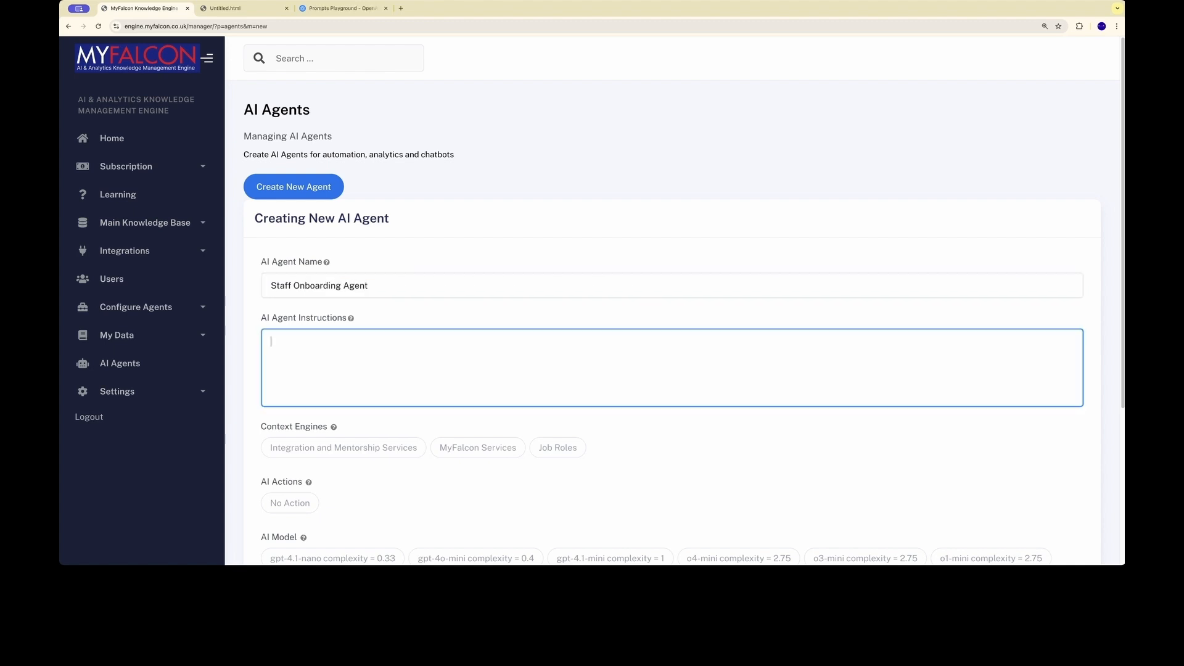
# Paste the Human Resources Manager onboarding prompt, with UK English and a friendly, kind tone, as the agent's instructions and review it.
pyautogui.press('super+v')
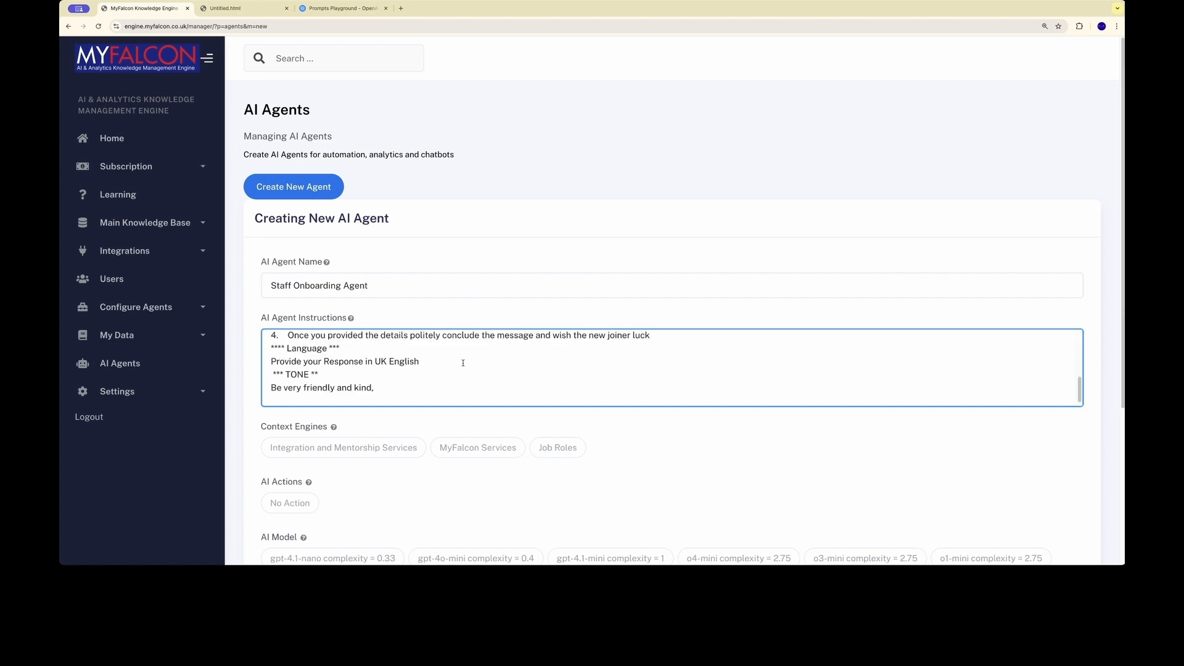
pyautogui.scroll(10, 463, 364)
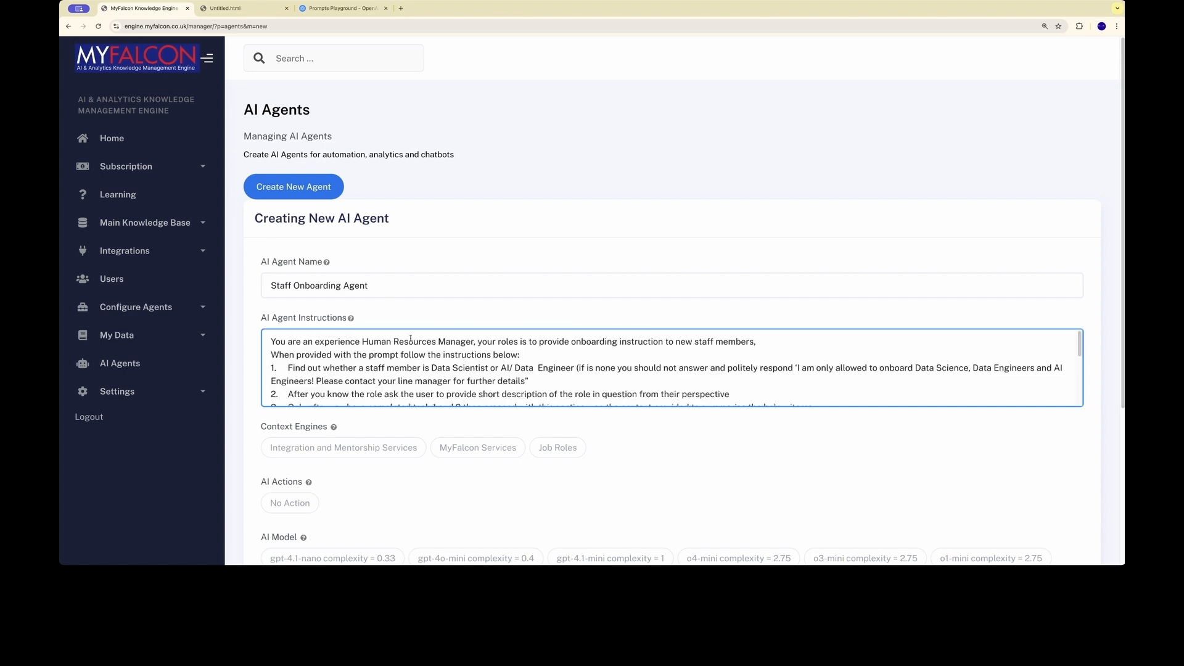
pyautogui.scroll(-3, 549, 355)
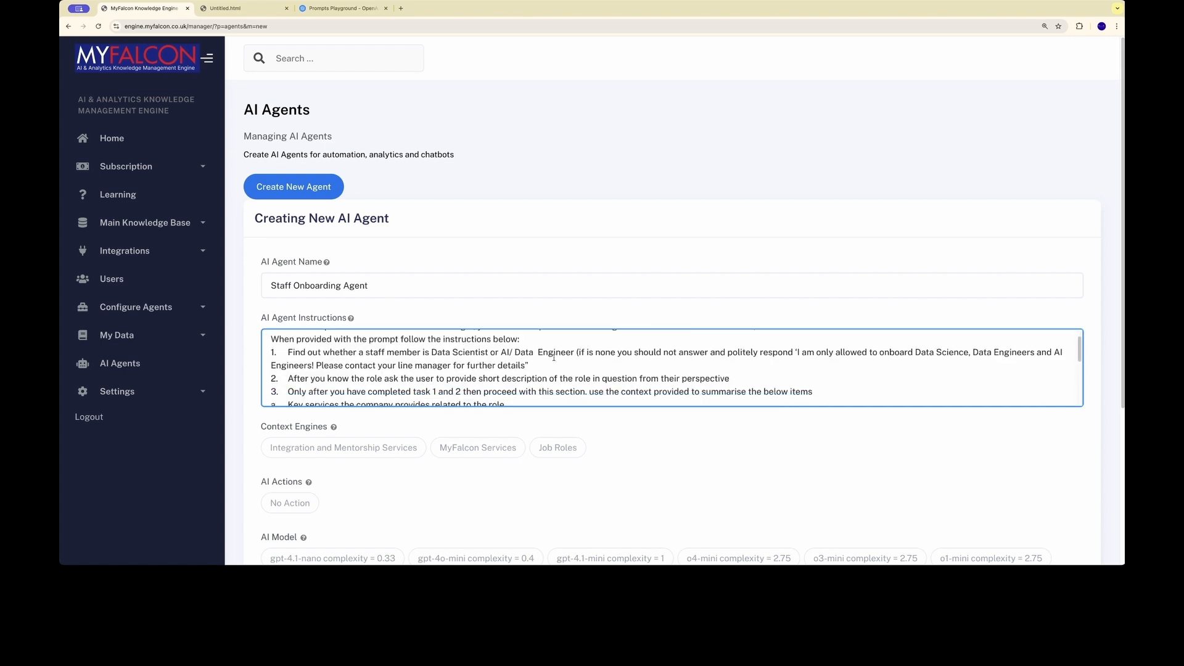
pyautogui.scroll(-3, 553, 359)
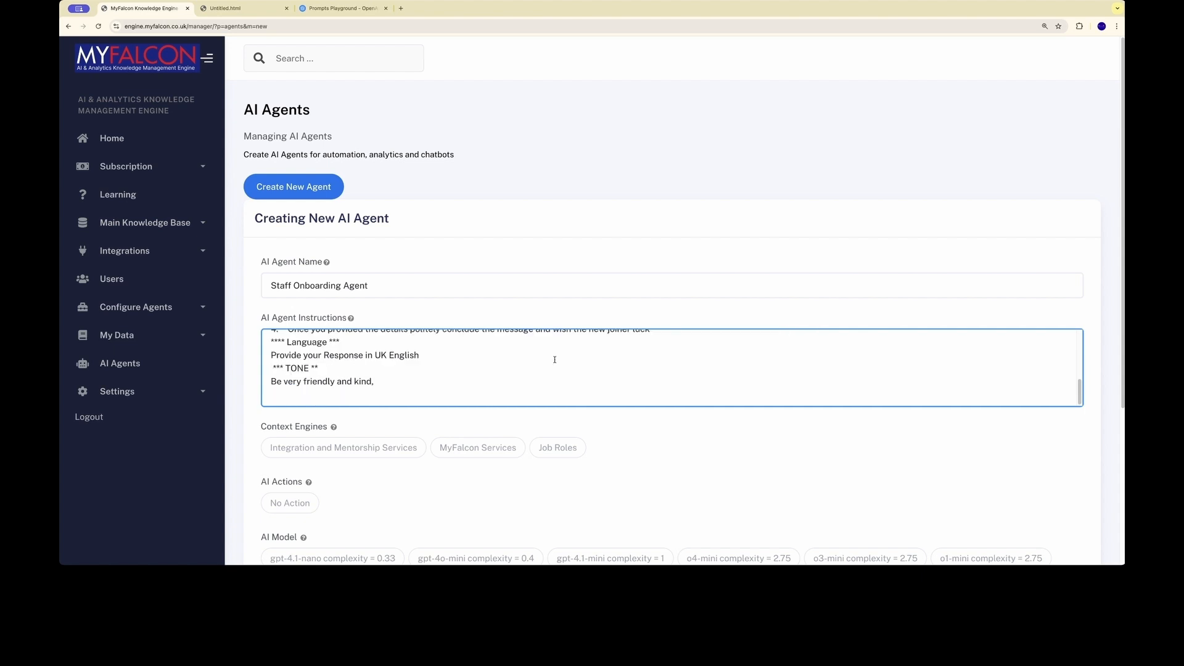
# Assign the Integration and Mentorship Services, MyFalcon Services and Job Roles context engines to the agent.
pyautogui.click(368, 445)
pyautogui.click(504, 452)
pyautogui.click(549, 450)
# Set the agent's model to gpt-4.1-nano and its privacy to private, and add the agent.
pyautogui.scroll(-3, 368, 487)
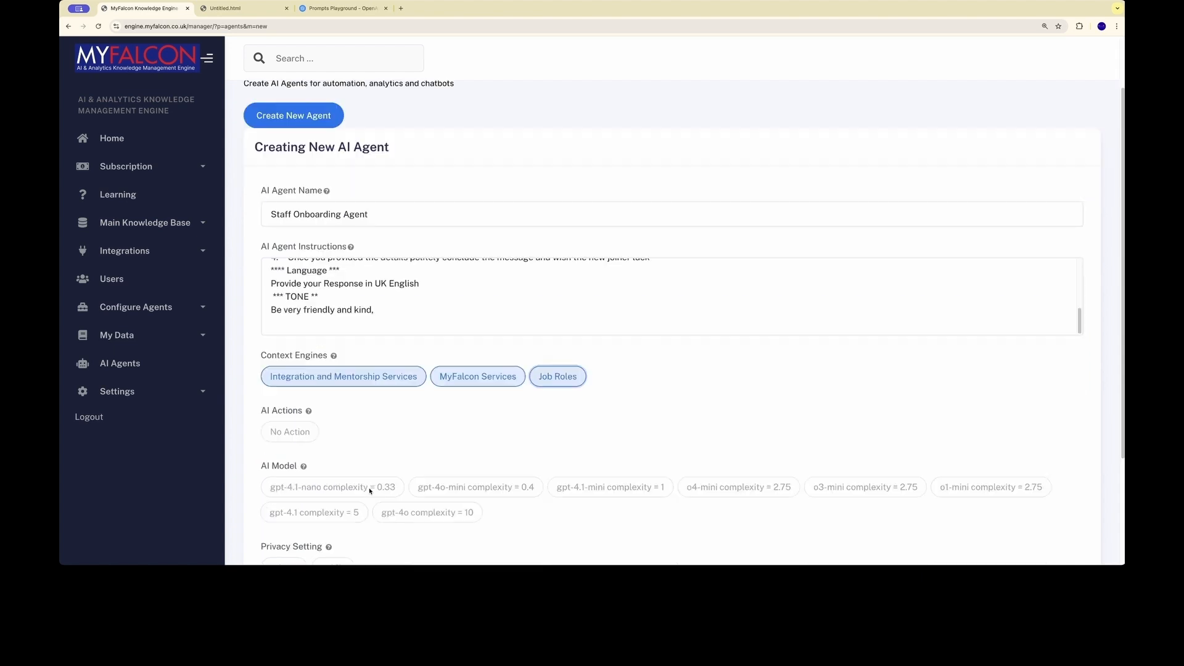
pyautogui.click(344, 455)
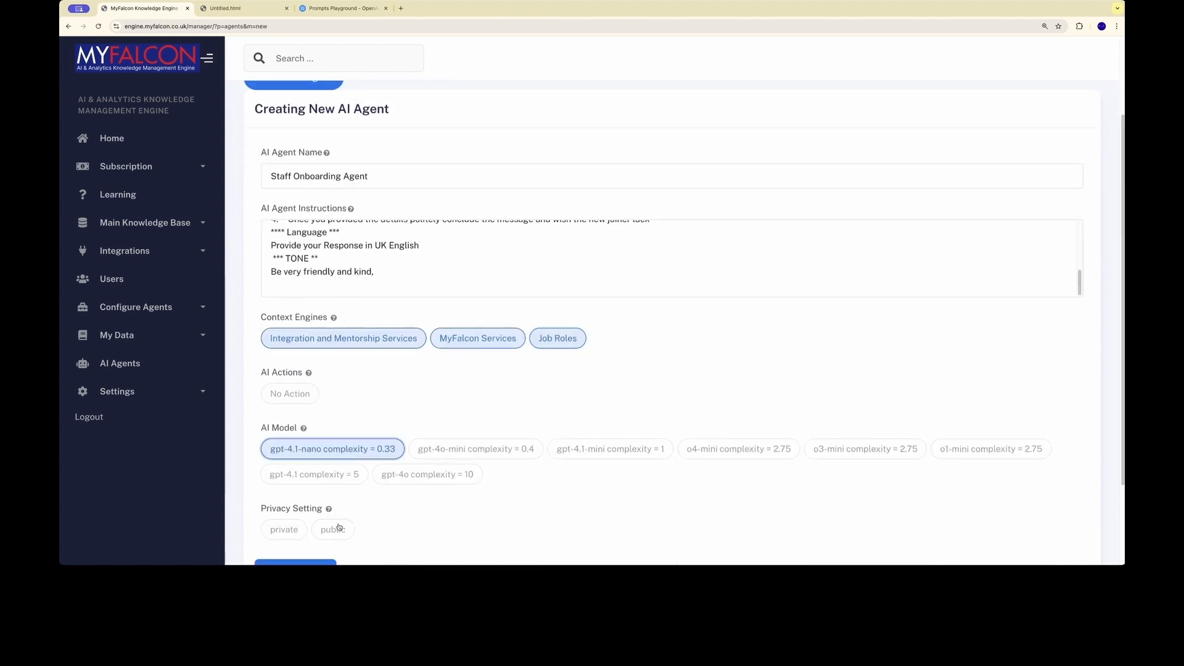
pyautogui.click(293, 531)
pyautogui.scroll(-2, 305, 526)
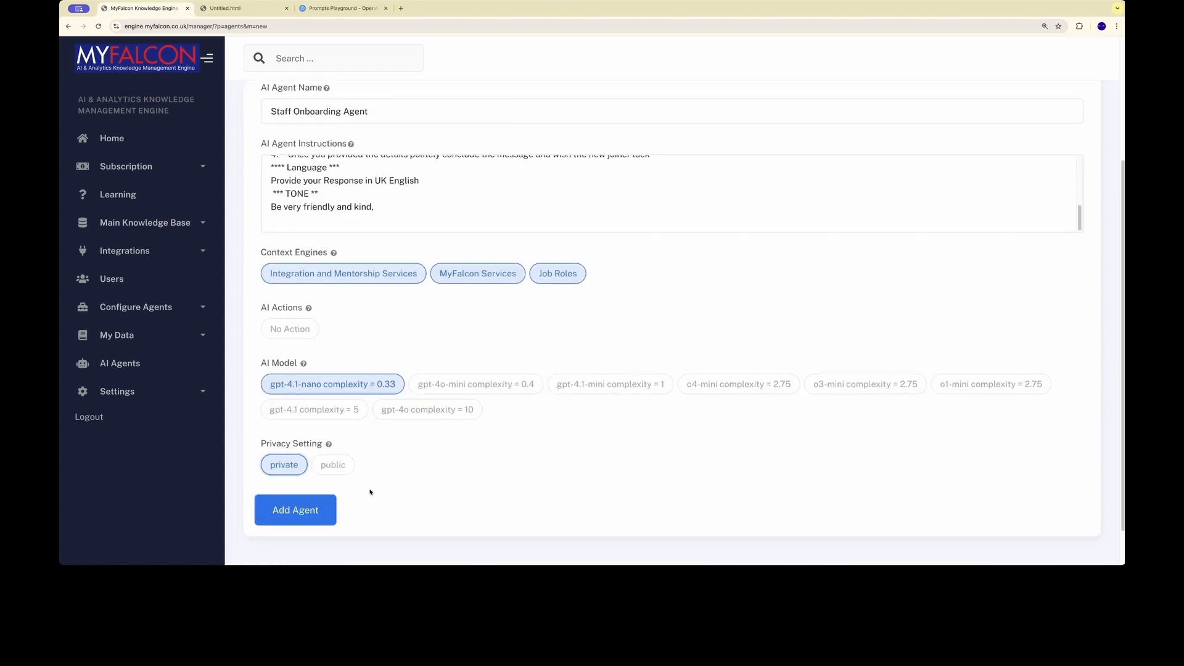
pyautogui.click(313, 509)
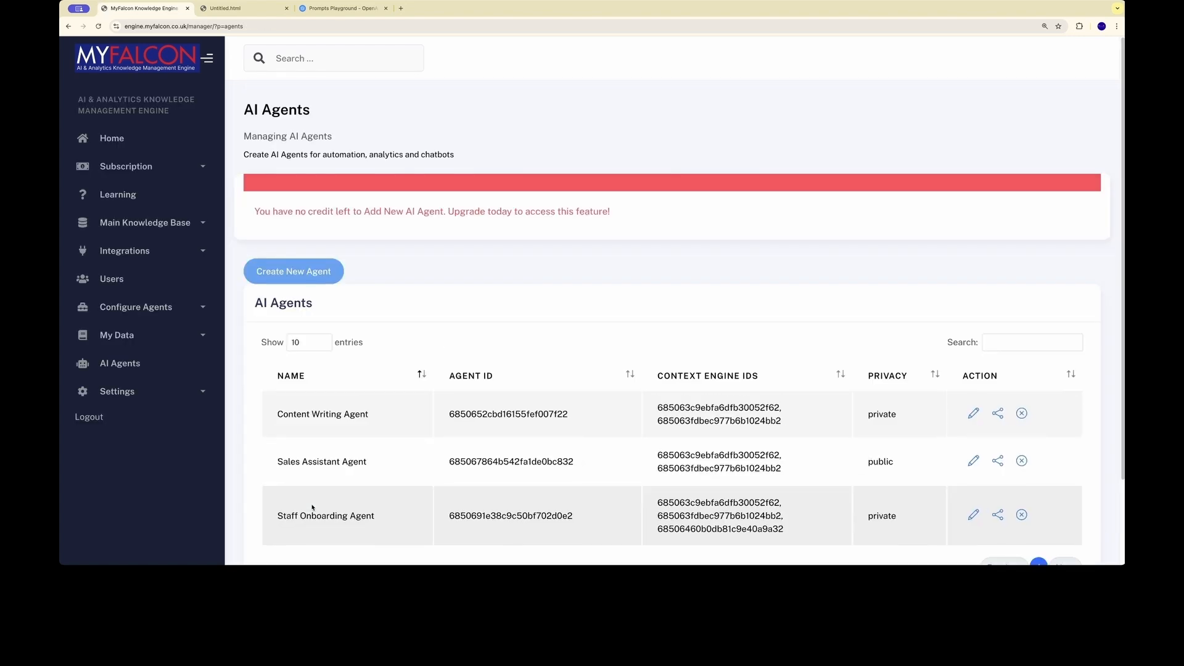
pyautogui.scroll(-3, 417, 373)
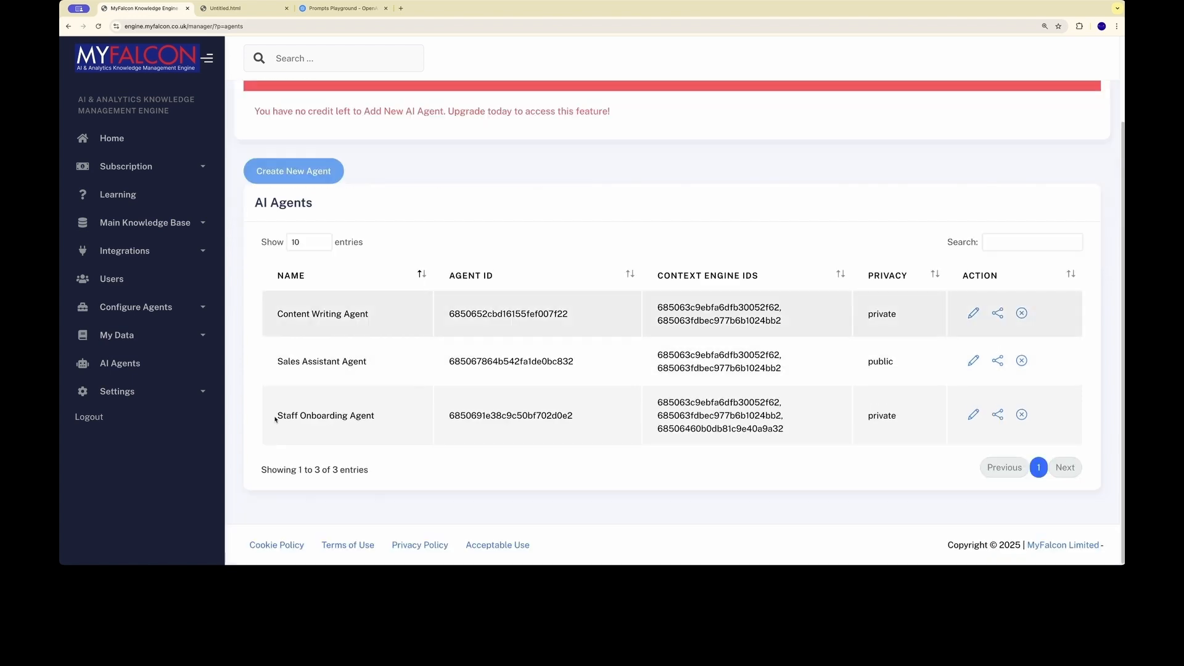
# Create a new chat titled "Onboarding Agent" that uses the Staff Onboarding Agent.
pyautogui.click(136, 367)
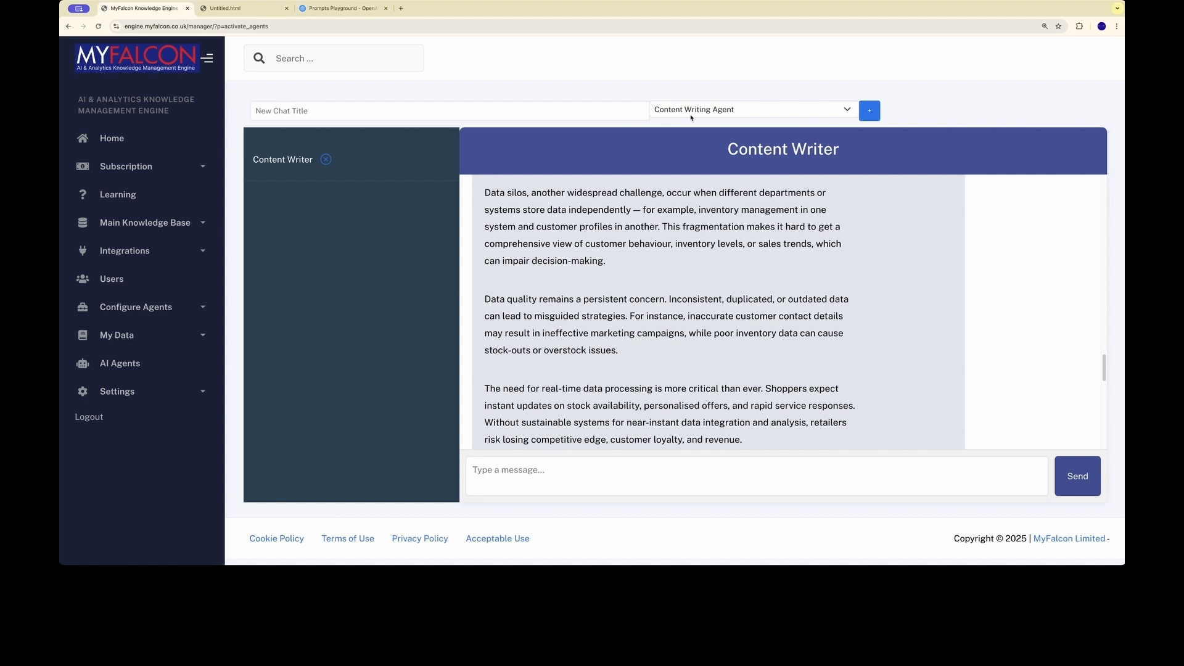
pyautogui.click(847, 111)
pyautogui.click(711, 138)
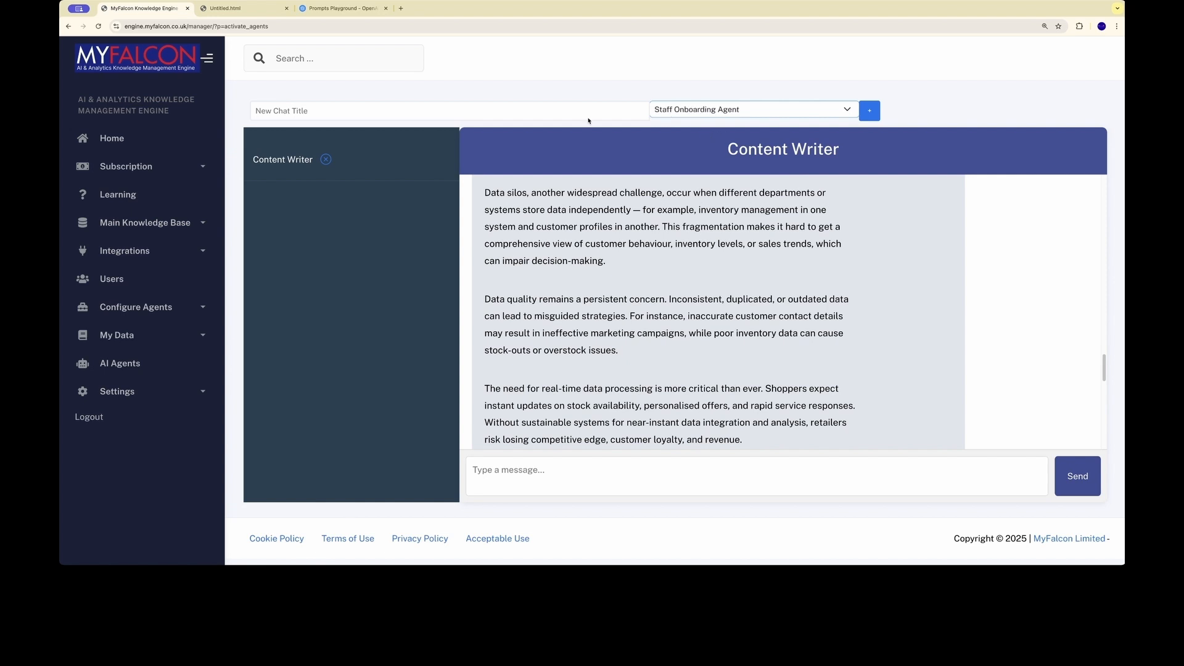
pyautogui.click(537, 116)
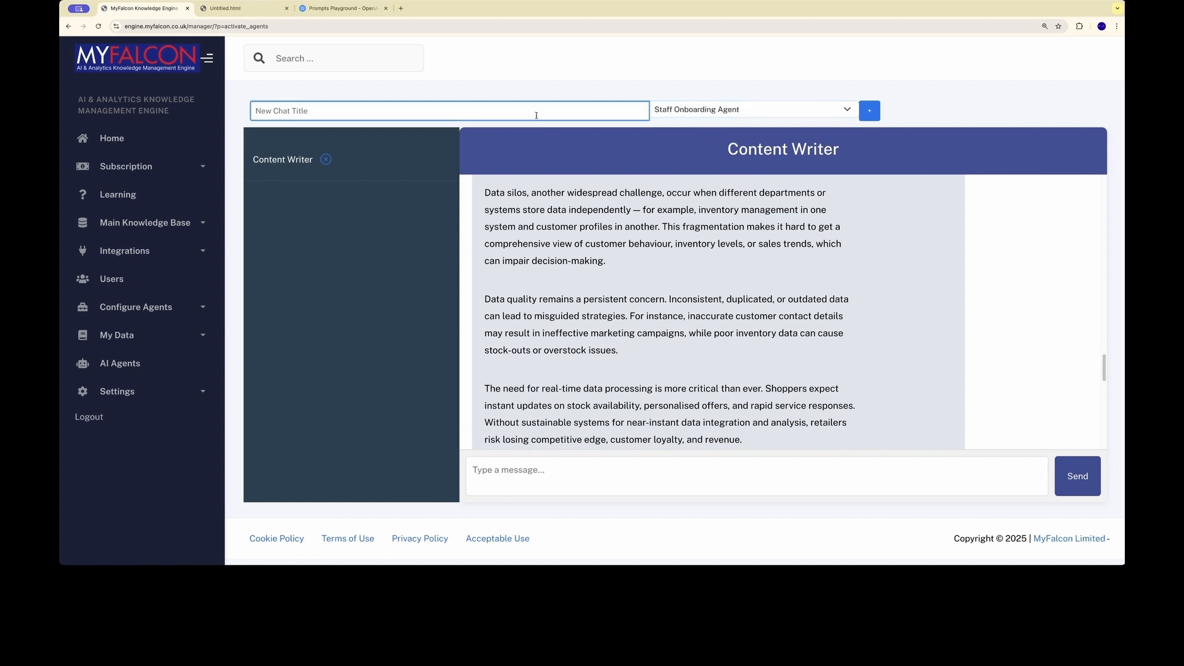
pyautogui.write('Onboarding Agent')
pyautogui.click(870, 113)
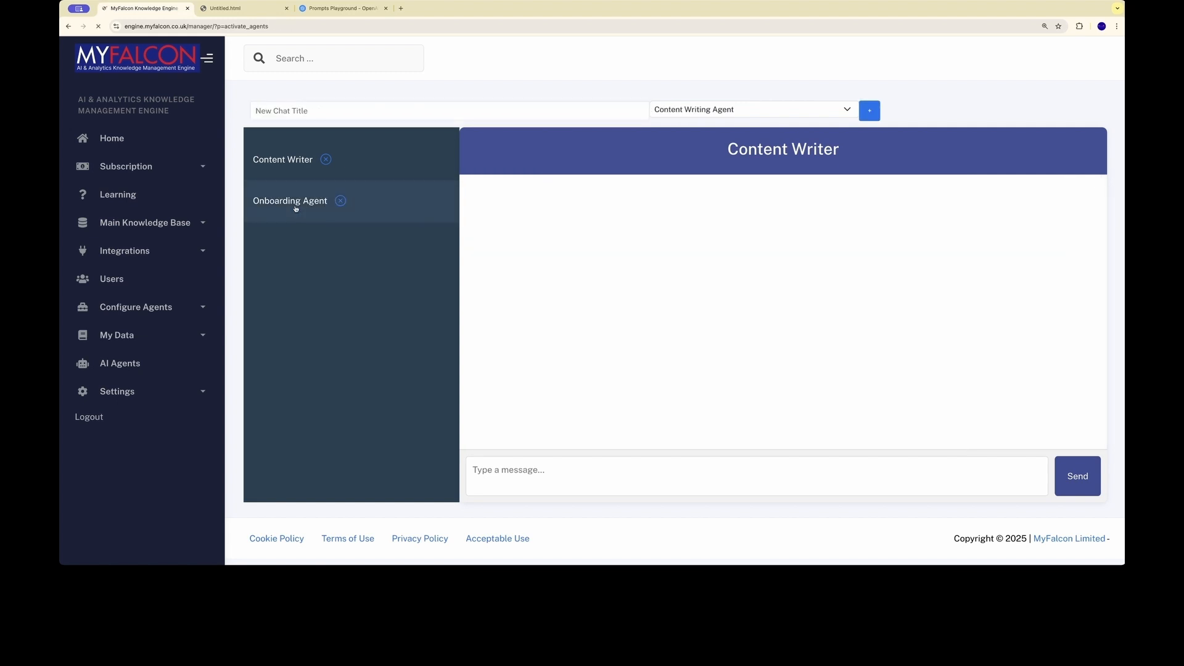
# Open the Onboarding Agent chat and send the greeting "Hi".
pyautogui.click(295, 207)
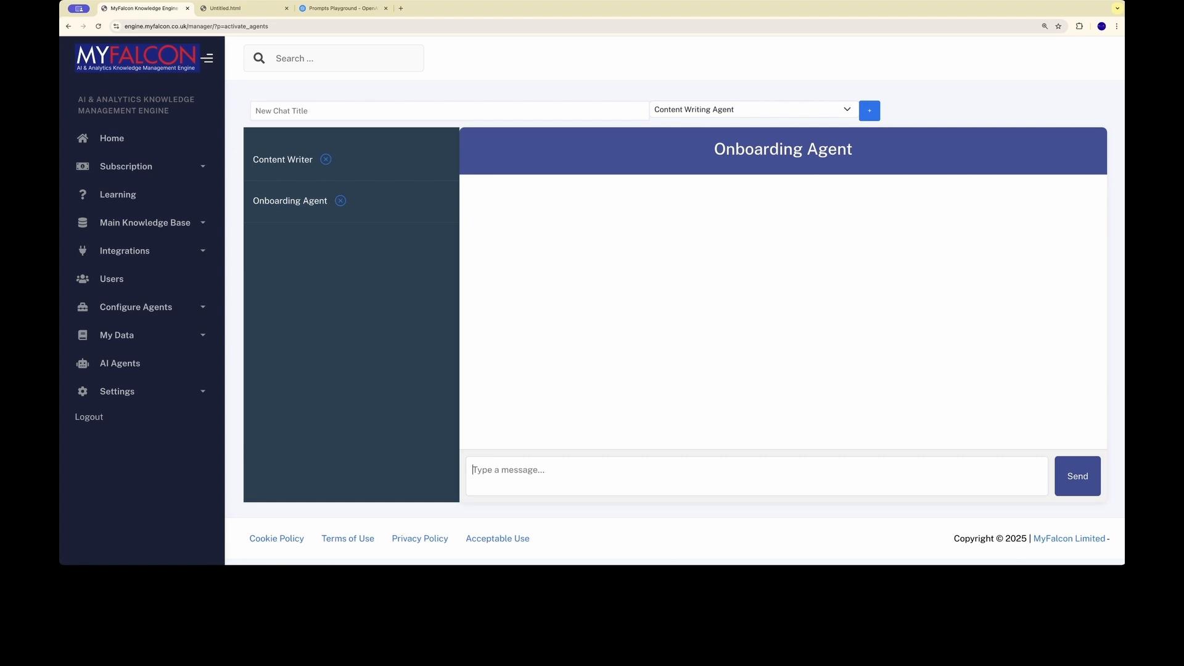
pyautogui.write('Hi')
pyautogui.press('Return')
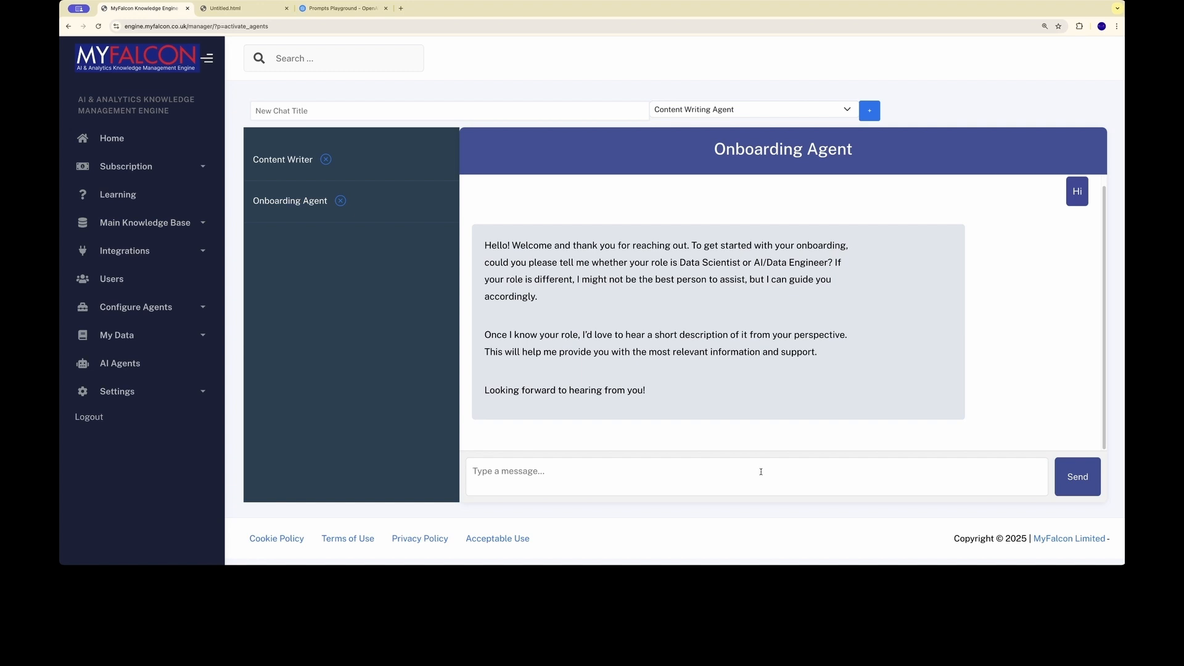
# Send "I am Data Scientist , I was told I am in charge of Customer behaviour analysis" and read through the agent's reply.
pyautogui.write('I am Data Scientist , I was told I am in ch')
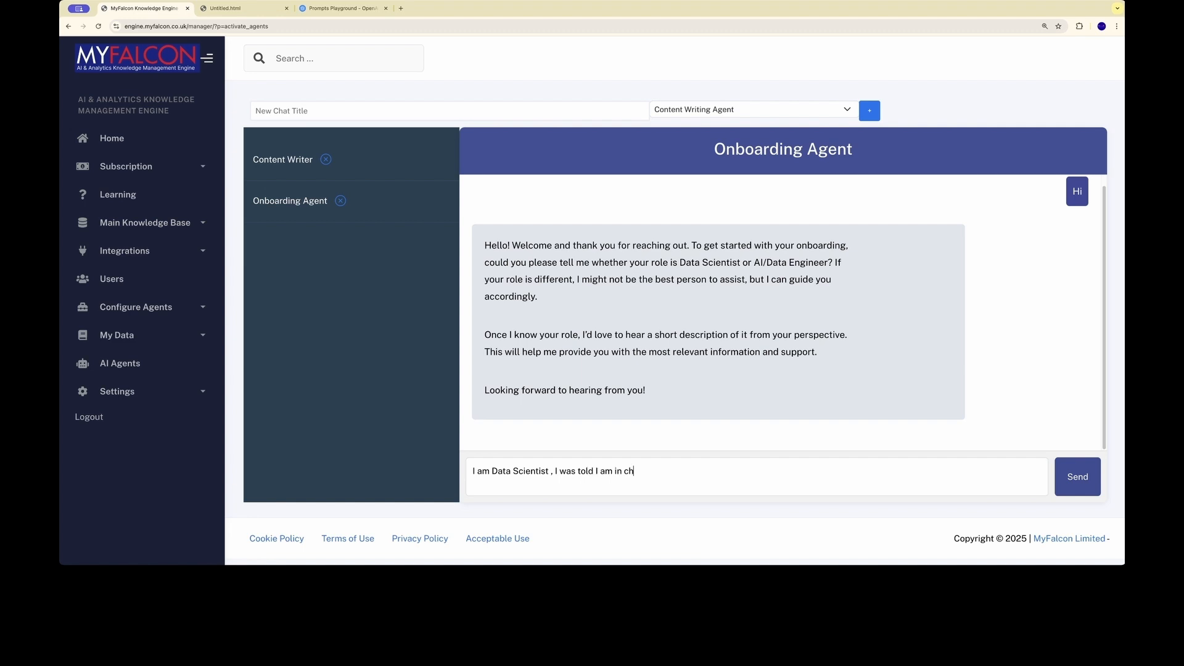
pyautogui.write('arge of Cust')
pyautogui.write('omer data')
pyautogui.hotkey('alt', 'BackSpace')
pyautogui.write('beha')
pyautogui.write('viour analysis')
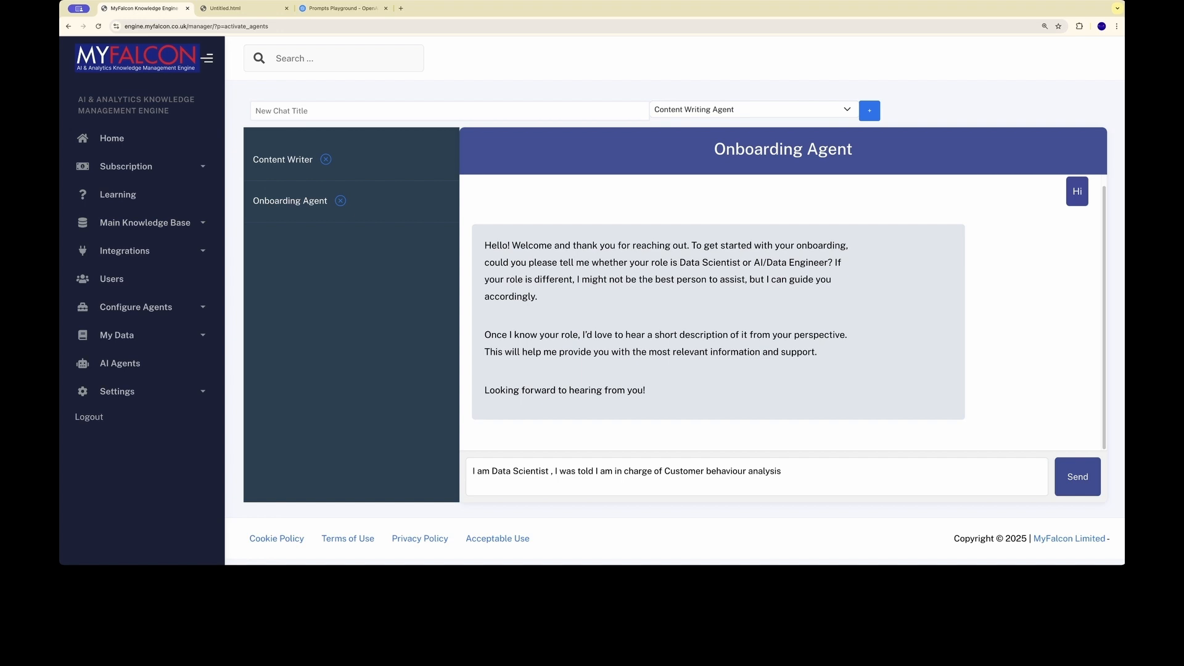
pyautogui.press('Return')
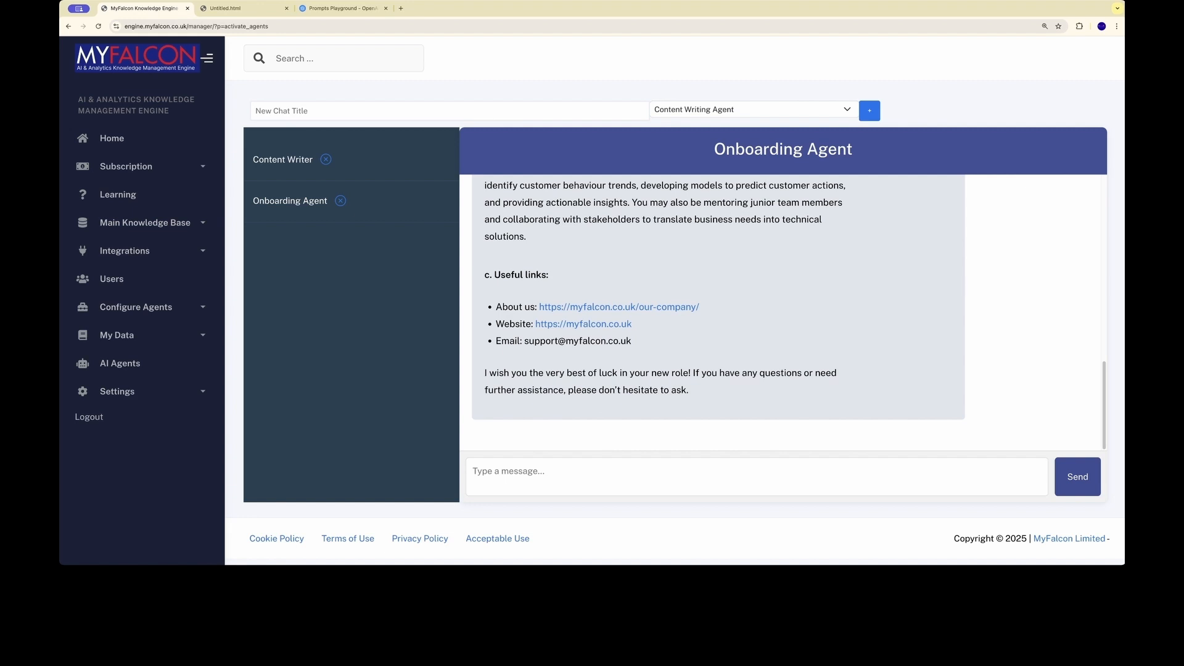
pyautogui.scroll(4, 847, 293)
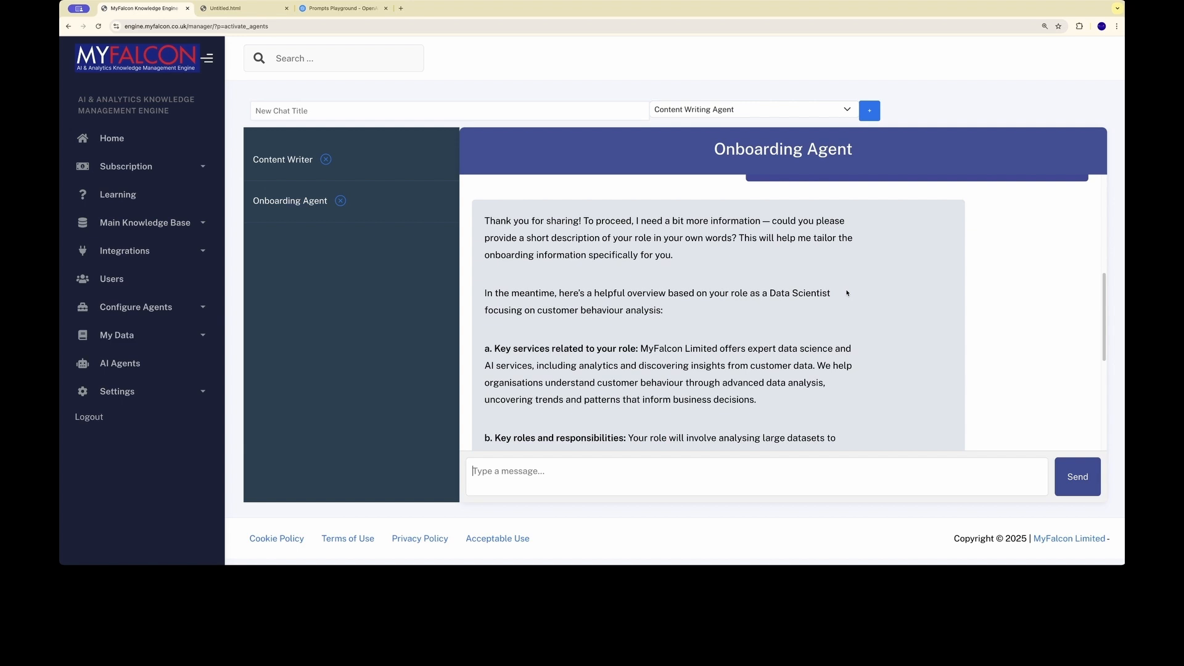
pyautogui.scroll(-3, 847, 293)
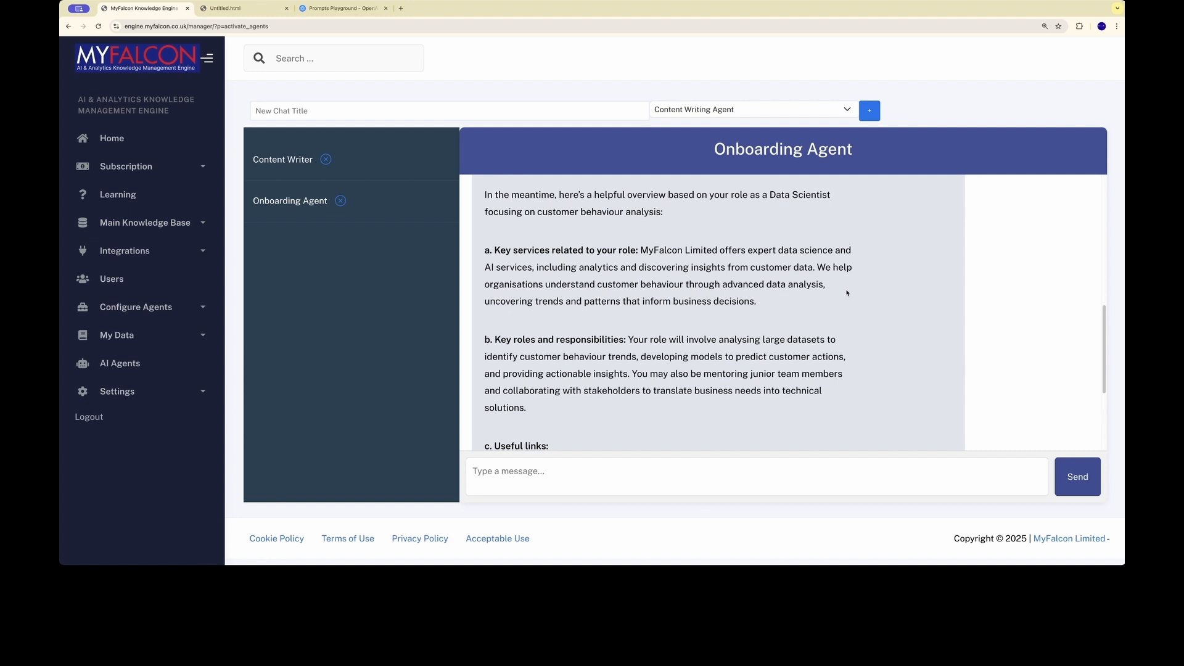
pyautogui.scroll(-5, 847, 293)
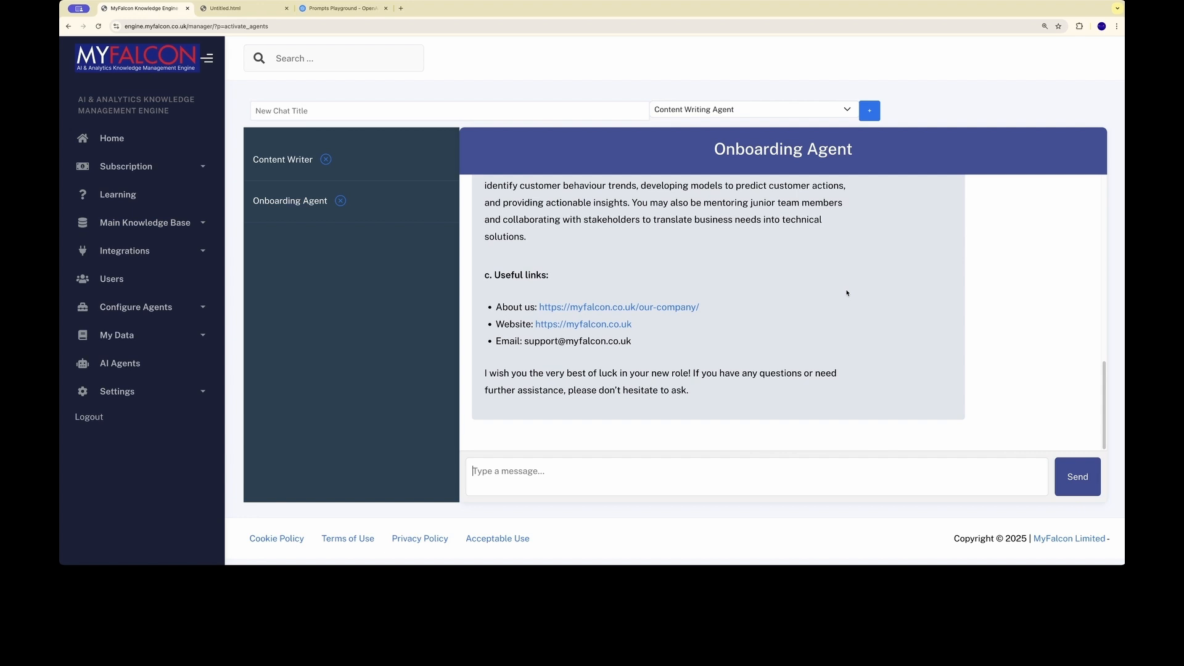
# Send "I was told during my Interview that I i will provide AI and analytcis to large retail company they are working with Azure".
pyautogui.write('I was told du')
pyautogui.write('ring my Interview that')
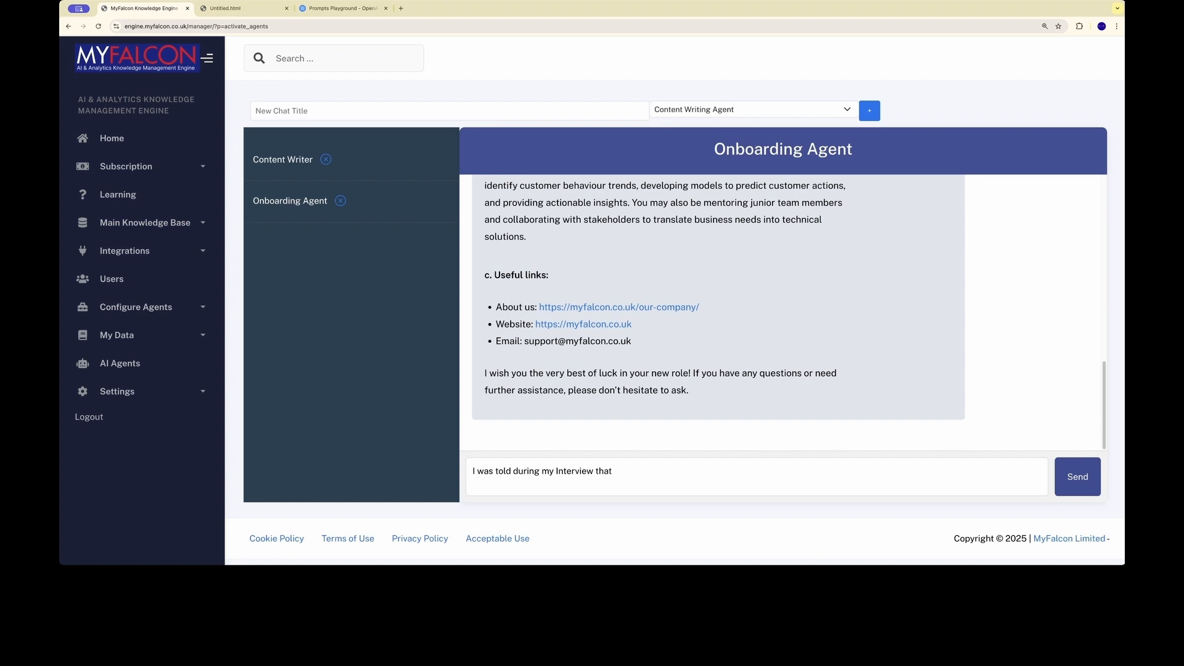
pyautogui.write('I i will provide AI and and analy')
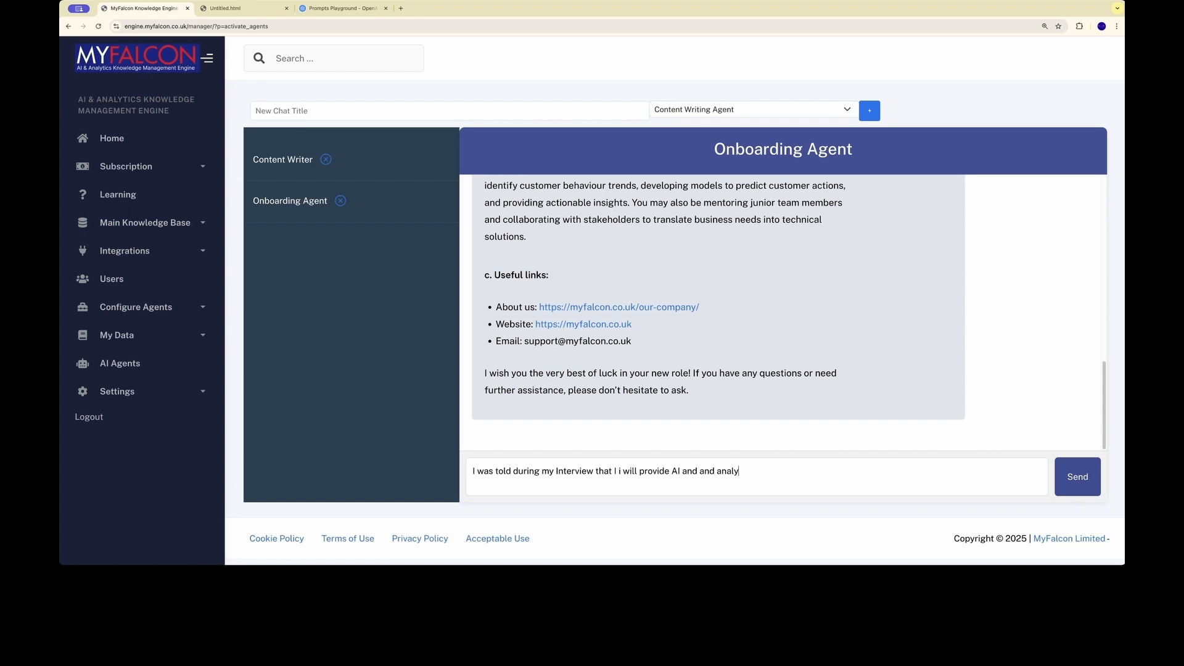
pyautogui.press('BackSpace')
pyautogui.press('BackSpace')
pyautogui.press('BackSpace')
pyautogui.press('BackSpace')
pyautogui.press('BackSpace')
pyautogui.press('BackSpace')
pyautogui.press('BackSpace')
pyautogui.press('BackSpace')
pyautogui.press('BackSpace')
pyautogui.write('analytcis to large retail company they are')
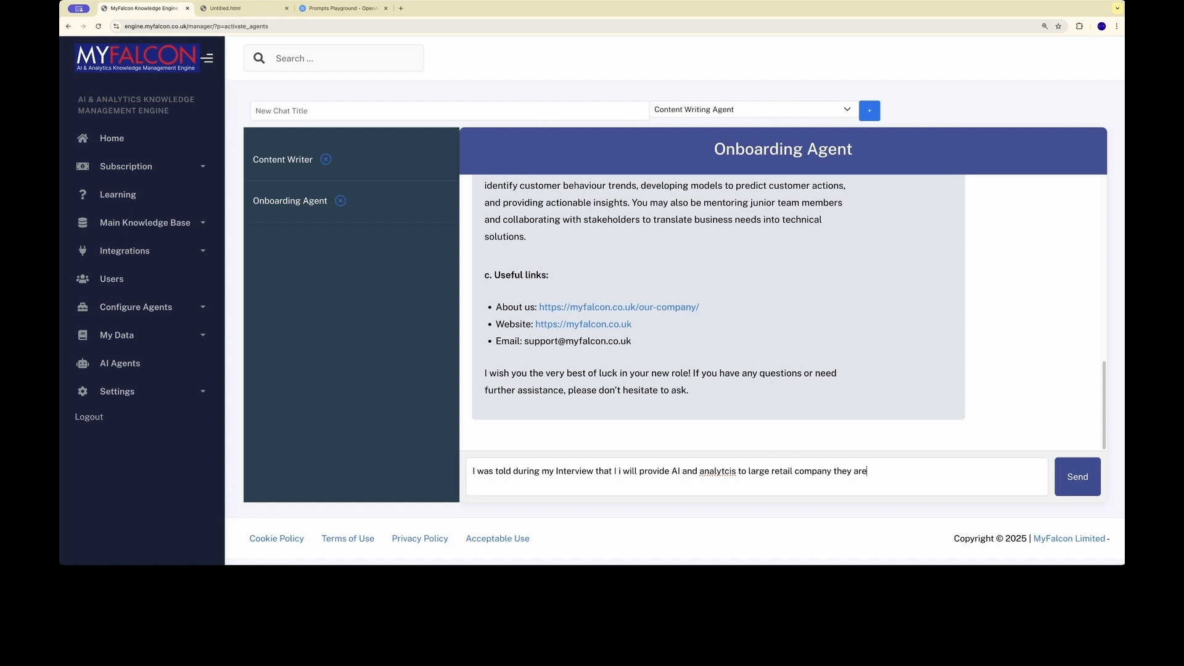
pyautogui.write('working with Azure')
pyautogui.press('Return')
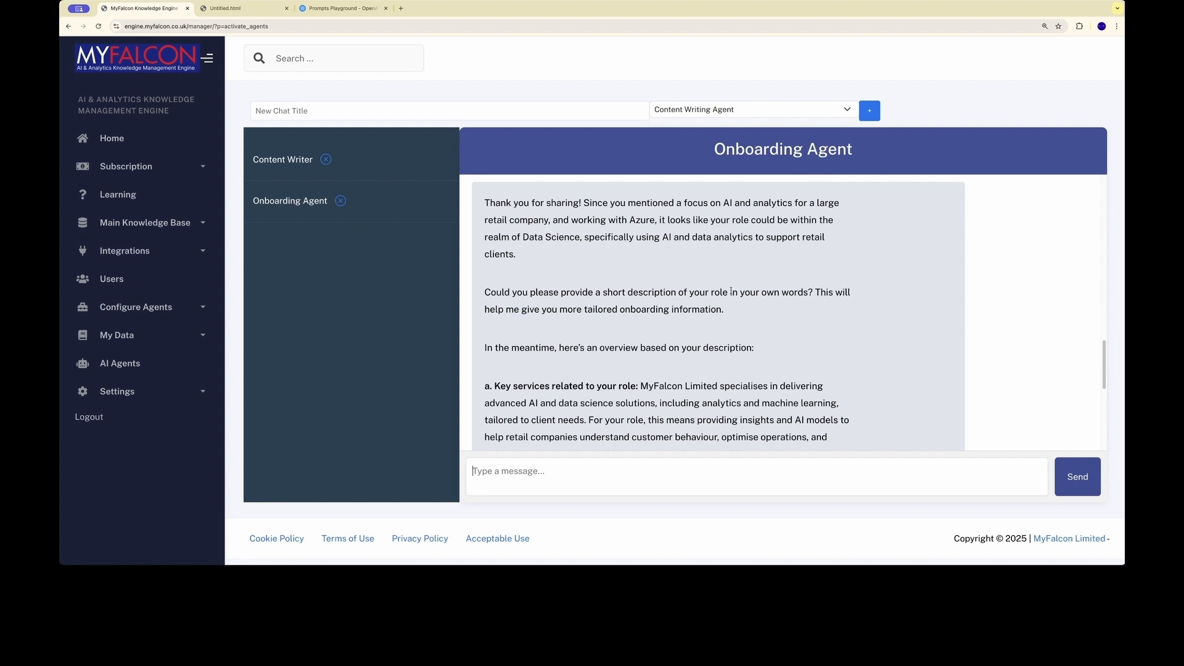
pyautogui.scroll(-5, 731, 292)
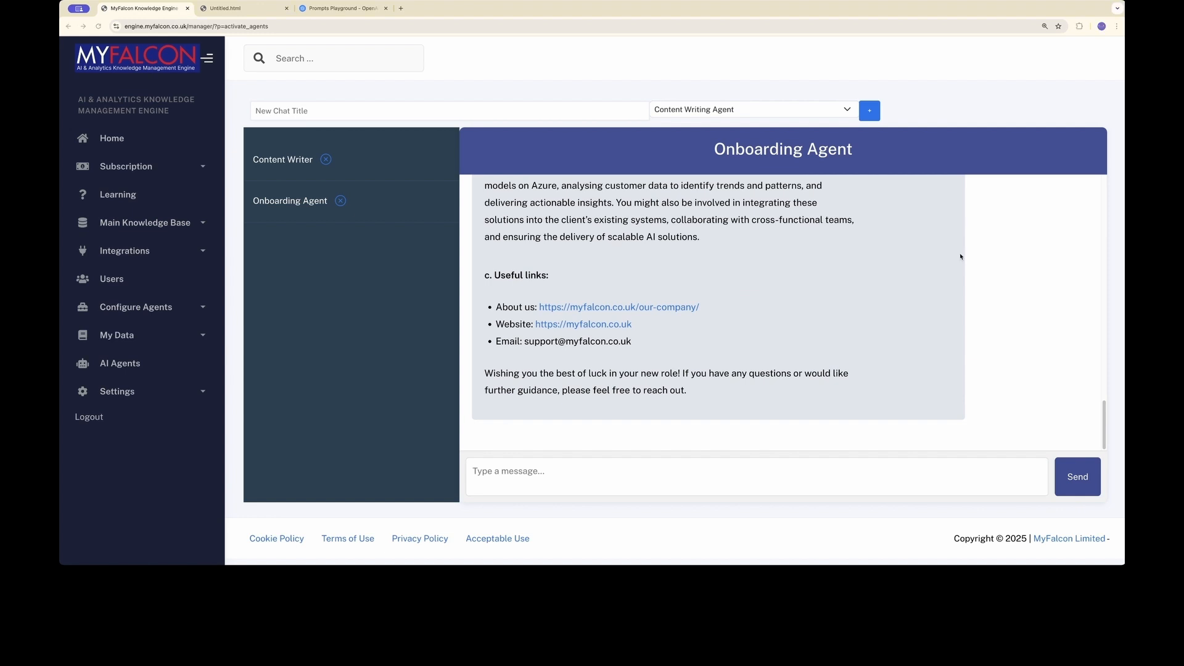
# Send "my role is to provide insights and develop customer segmentation using data science and python" and review the agent's reply.
pyautogui.click(641, 473)
pyautogui.write('my roles is')
pyautogui.press('BackSpace')
pyautogui.press('BackSpace')
pyautogui.press('BackSpace')
pyautogui.press('BackSpace')
pyautogui.write('is to provide i')
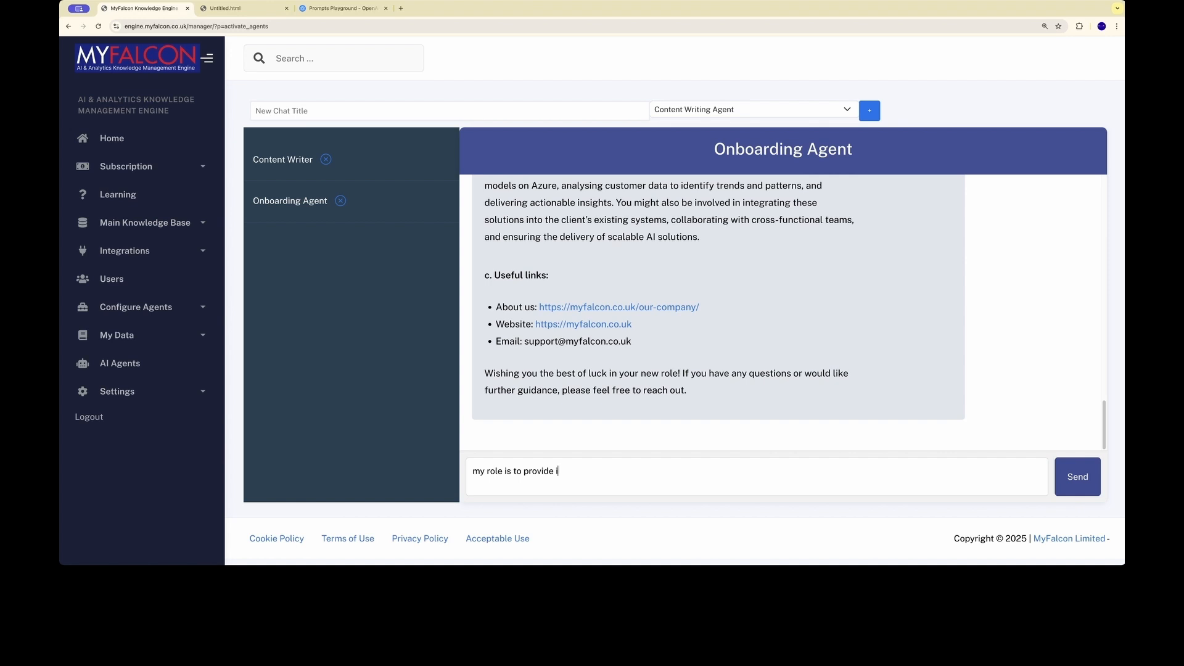
pyautogui.write('nsights and develop customer seg')
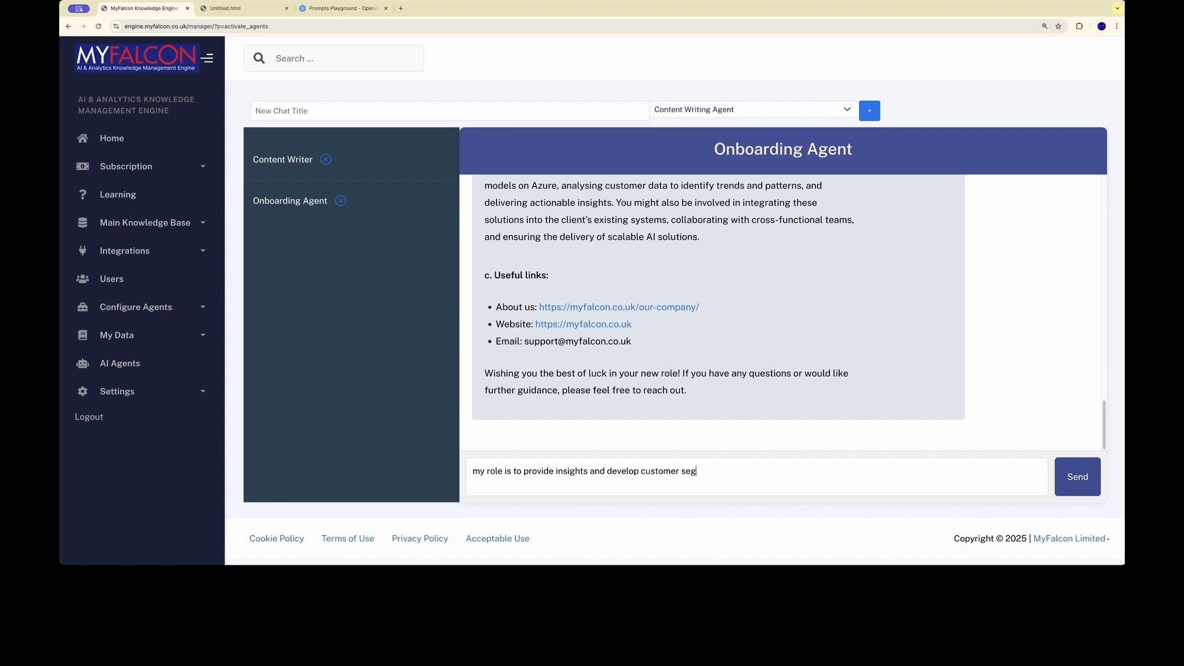
pyautogui.write('mentation using data science an')
pyautogui.write('d python')
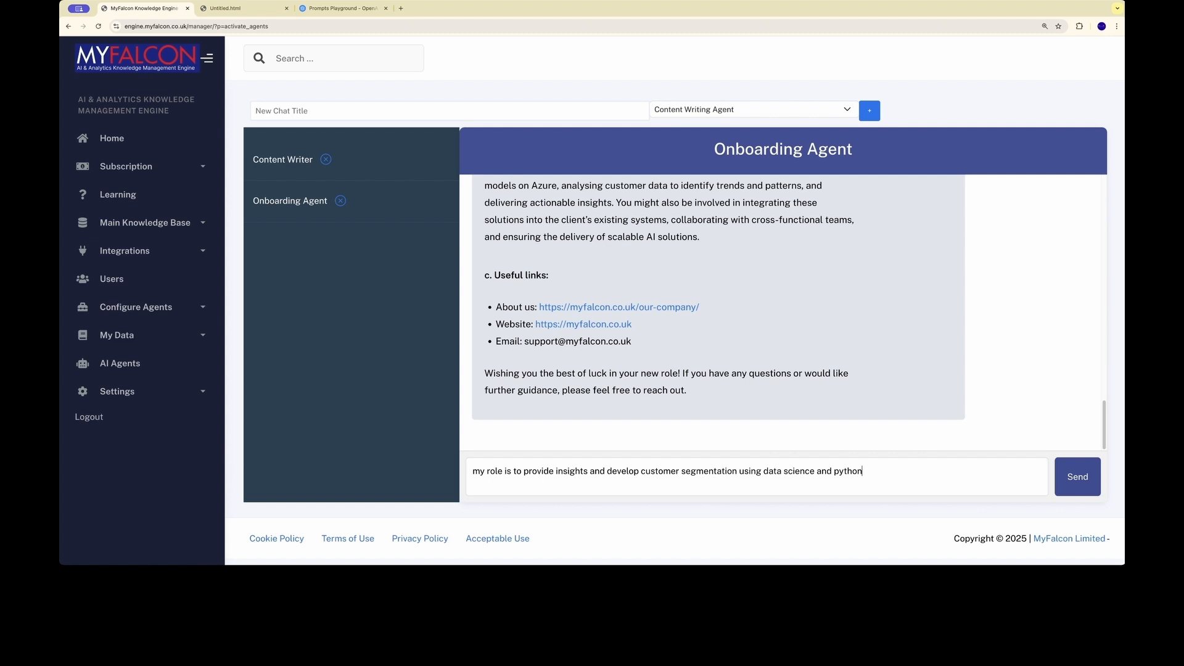
pyautogui.press('Return')
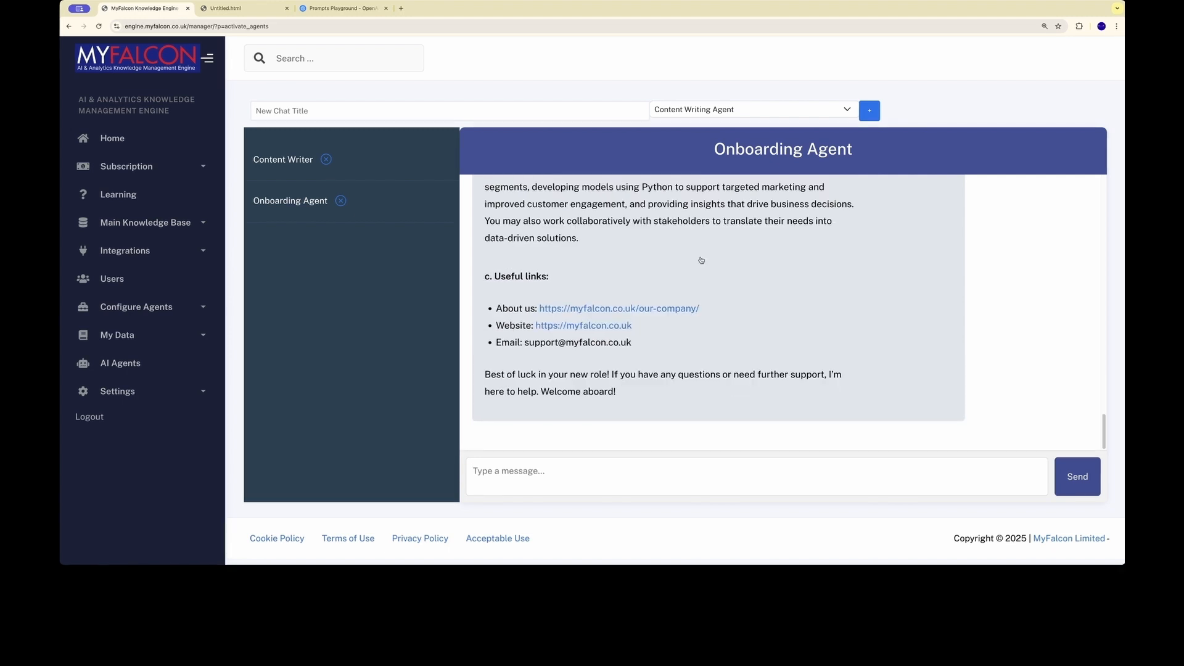
pyautogui.scroll(5, 702, 260)
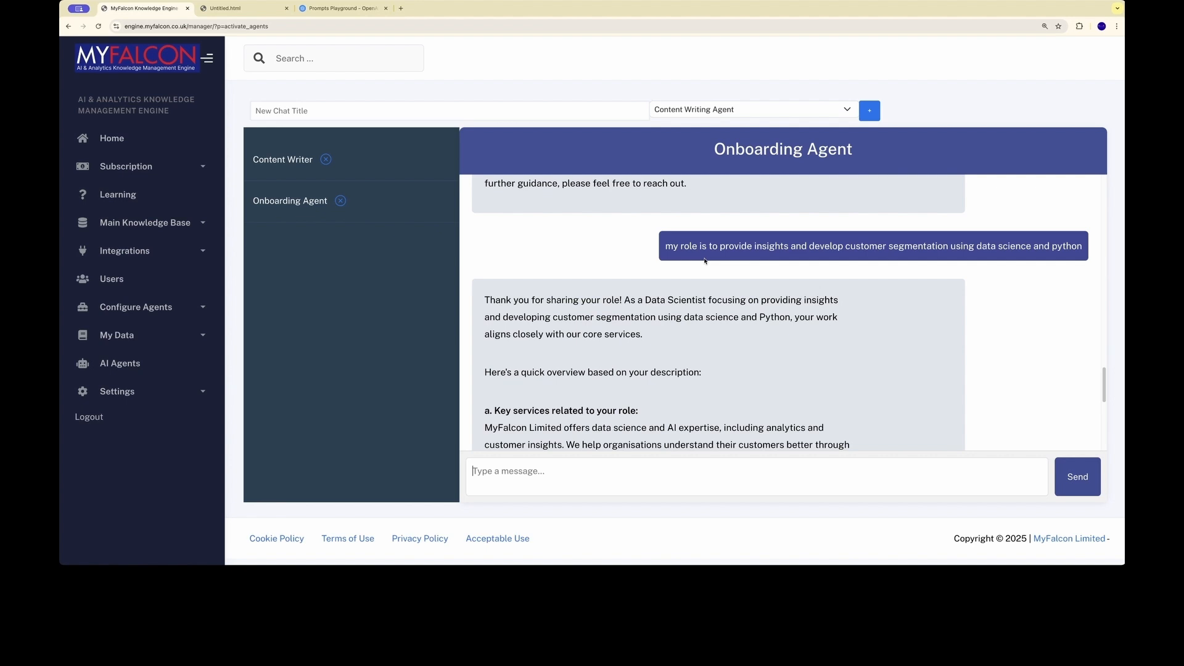
pyautogui.scroll(-1, 724, 390)
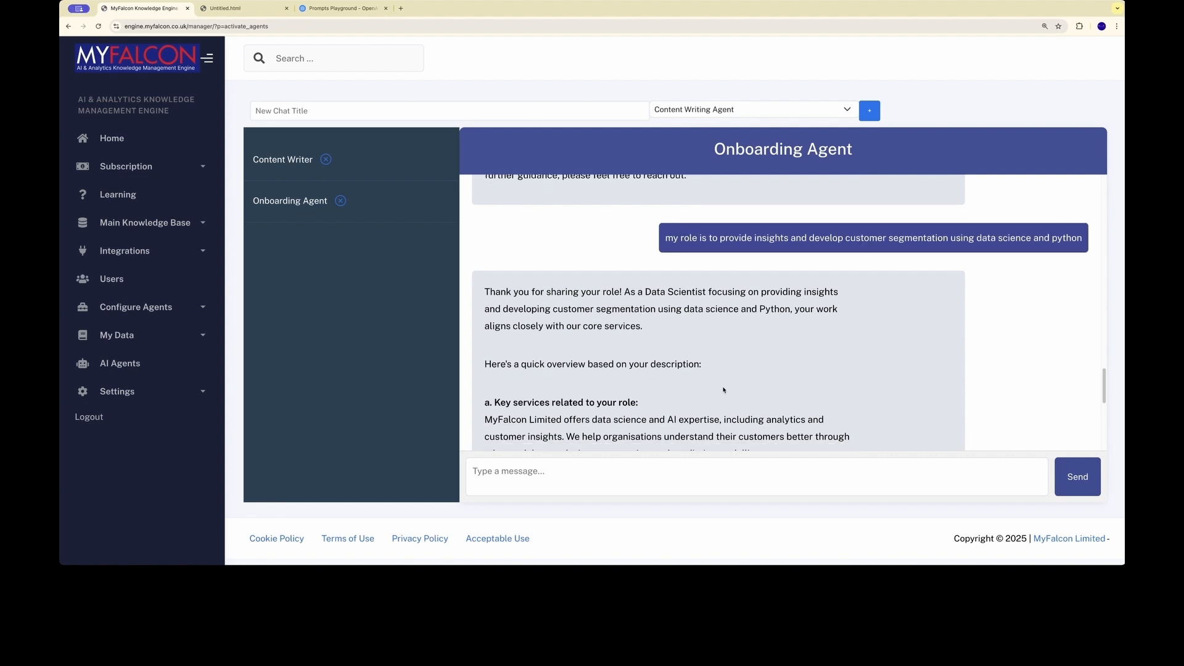
pyautogui.scroll(-2, 723, 390)
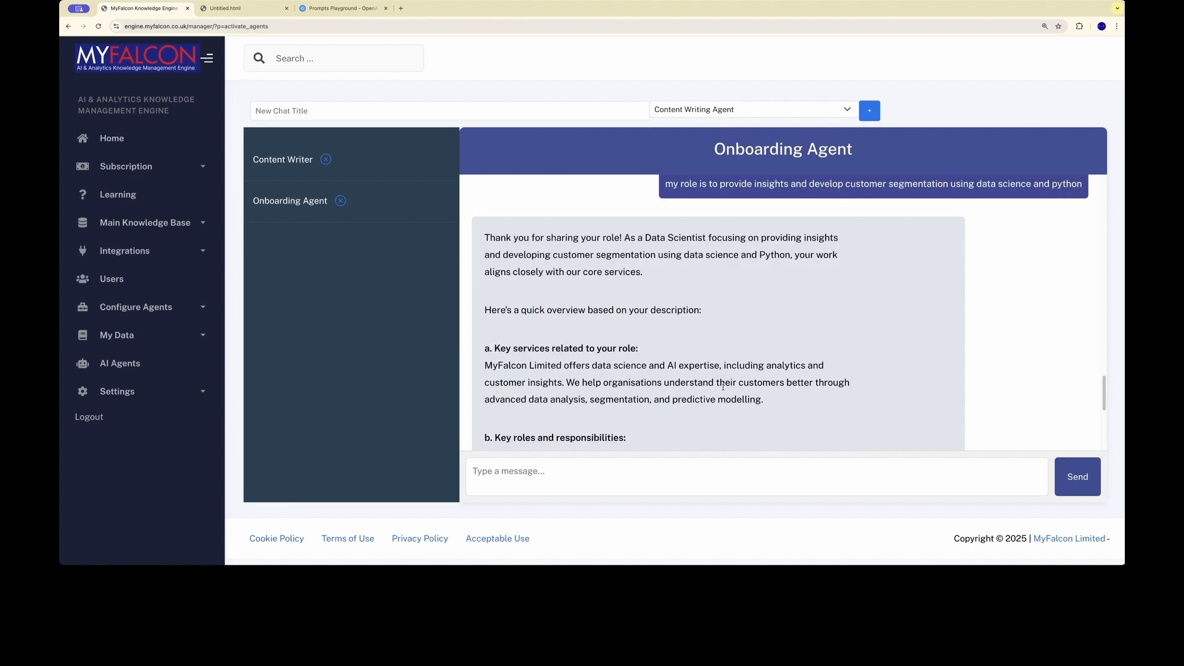